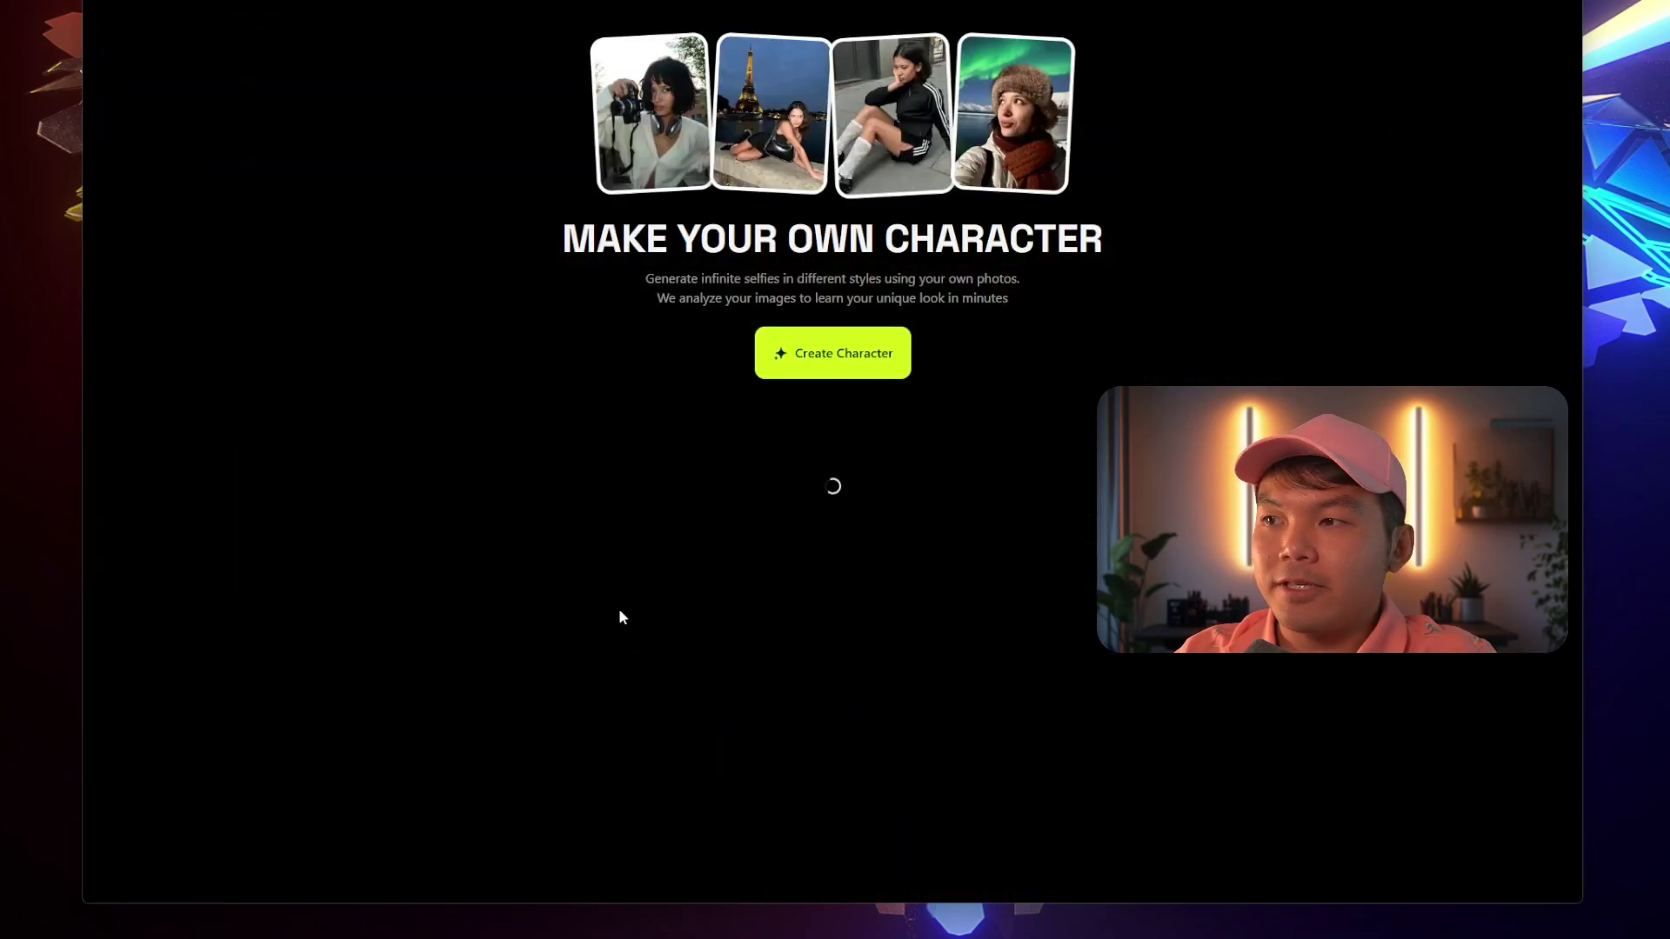
# Start creating a custom character and review the guidelines on which photos to upload
pyautogui.rightClick(633, 609)
pyautogui.click(904, 478)
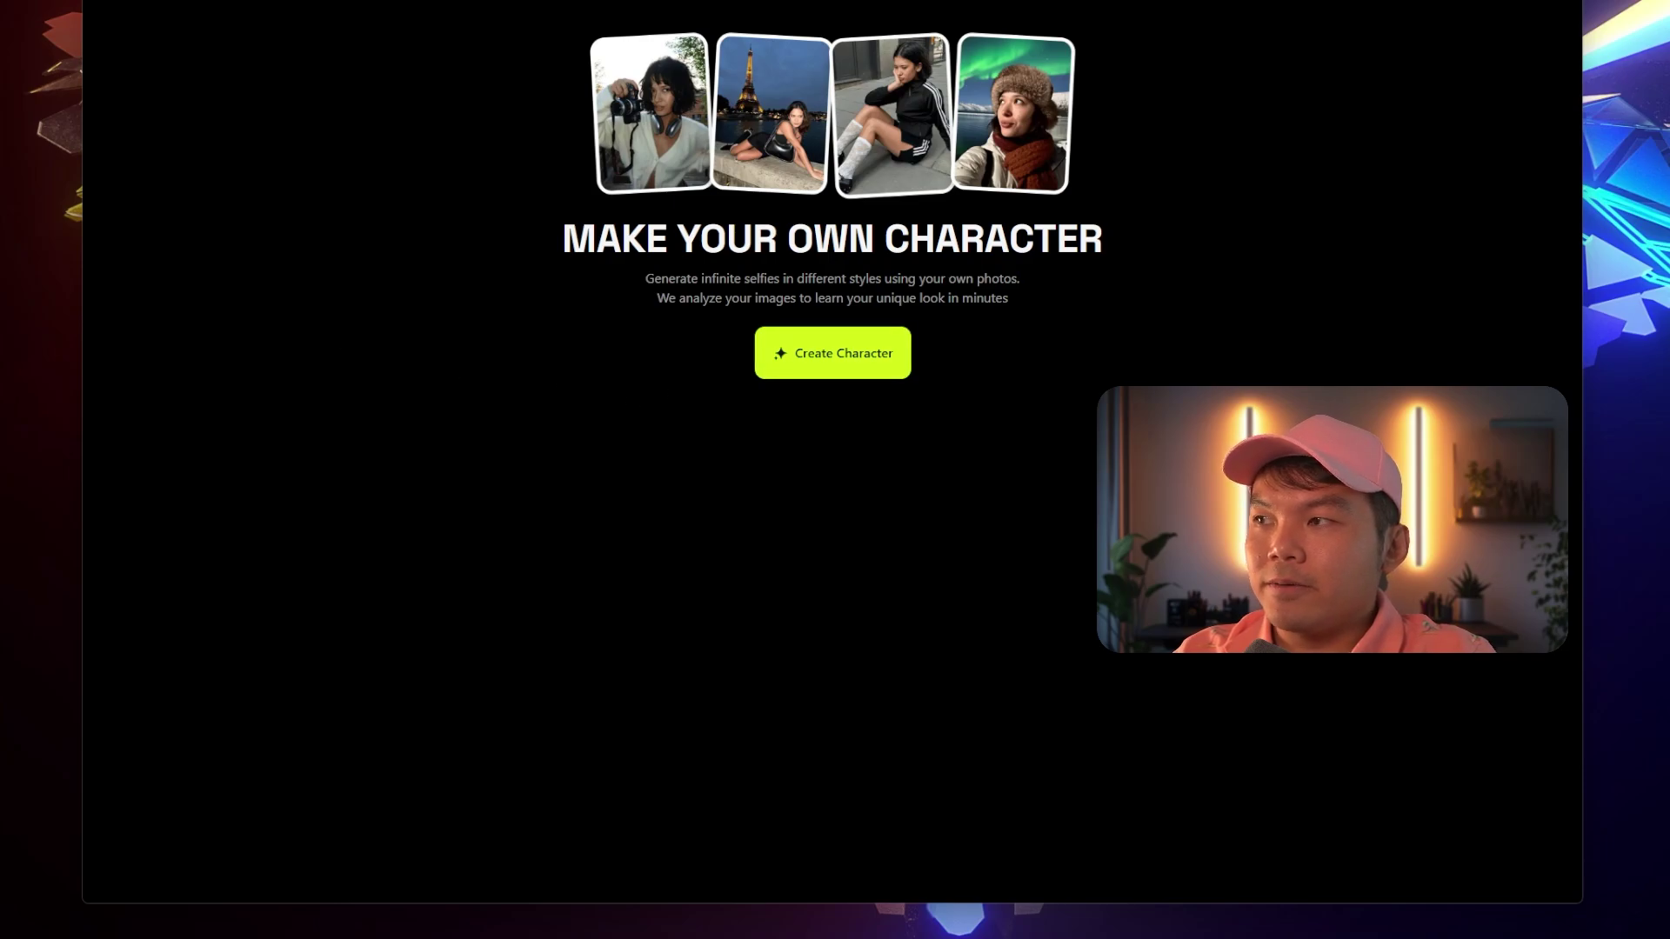
pyautogui.click(879, 360)
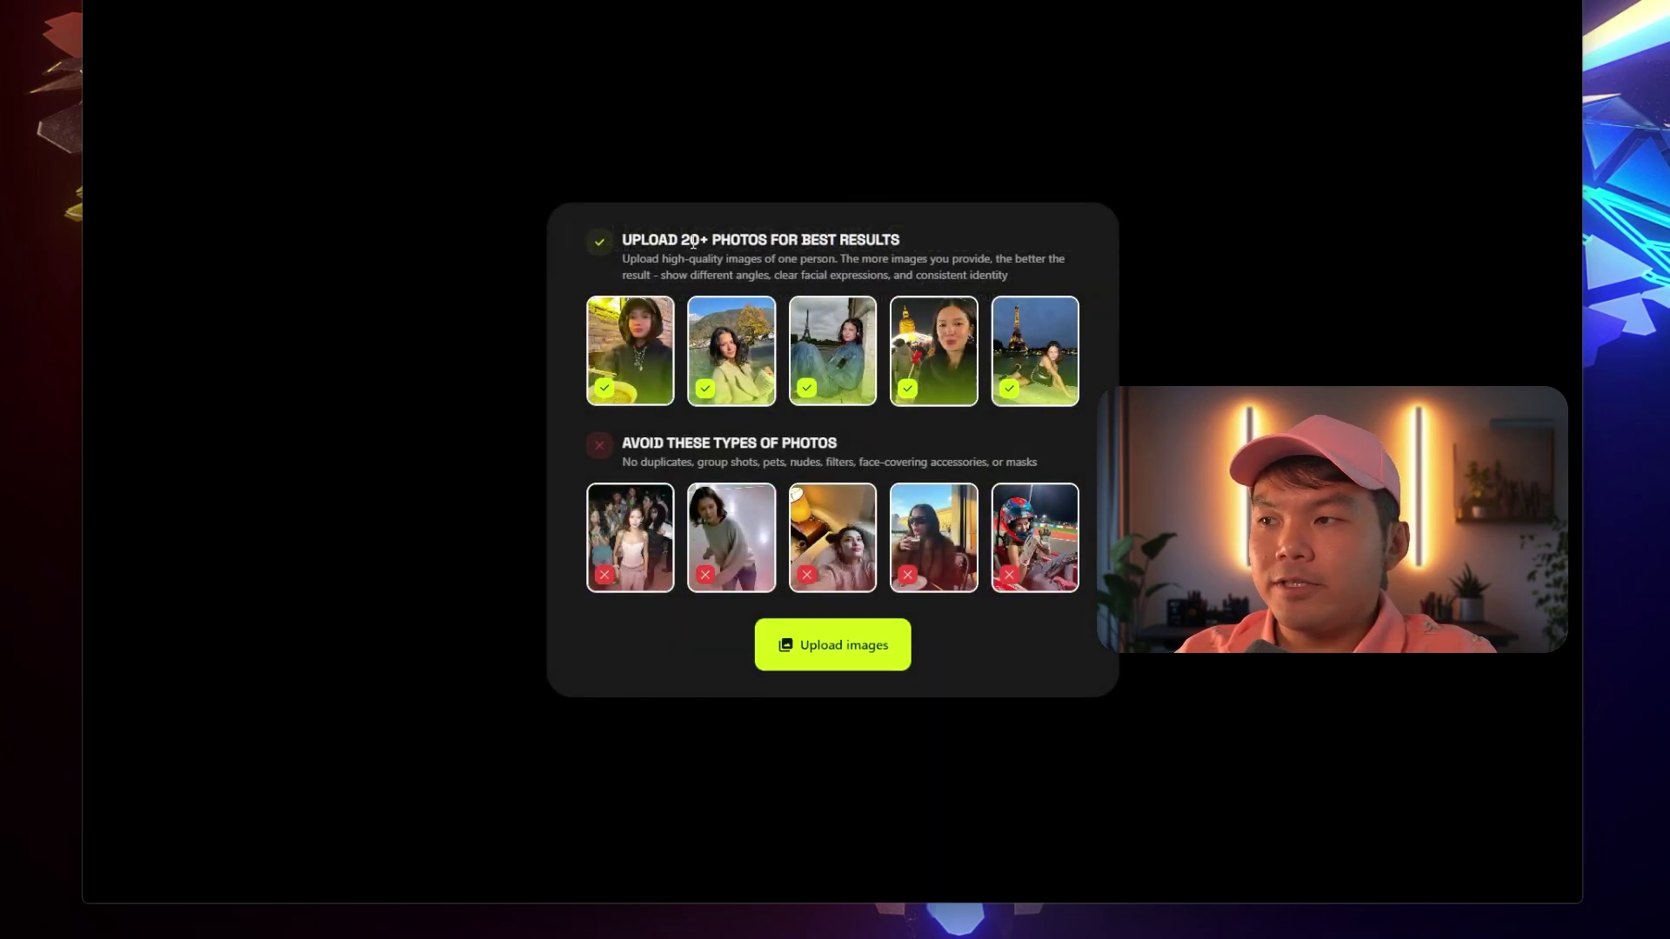
pyautogui.moveTo(693, 243); pyautogui.dragTo(862, 233)
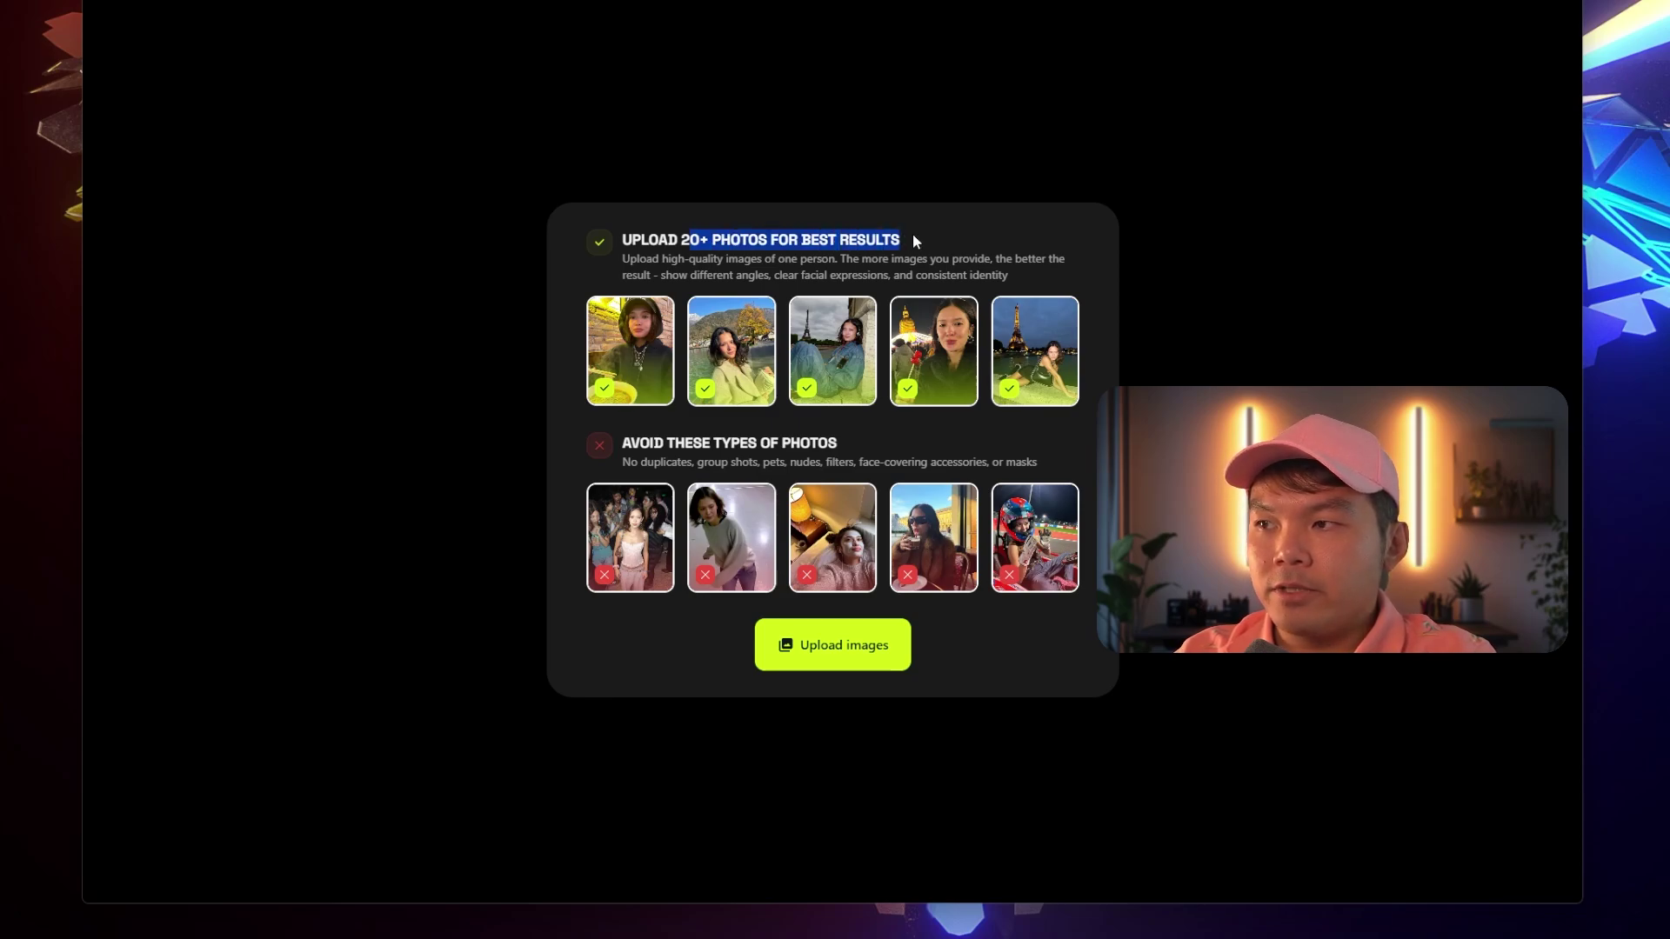
pyautogui.click(711, 261)
pyautogui.moveTo(671, 261); pyautogui.dragTo(868, 259)
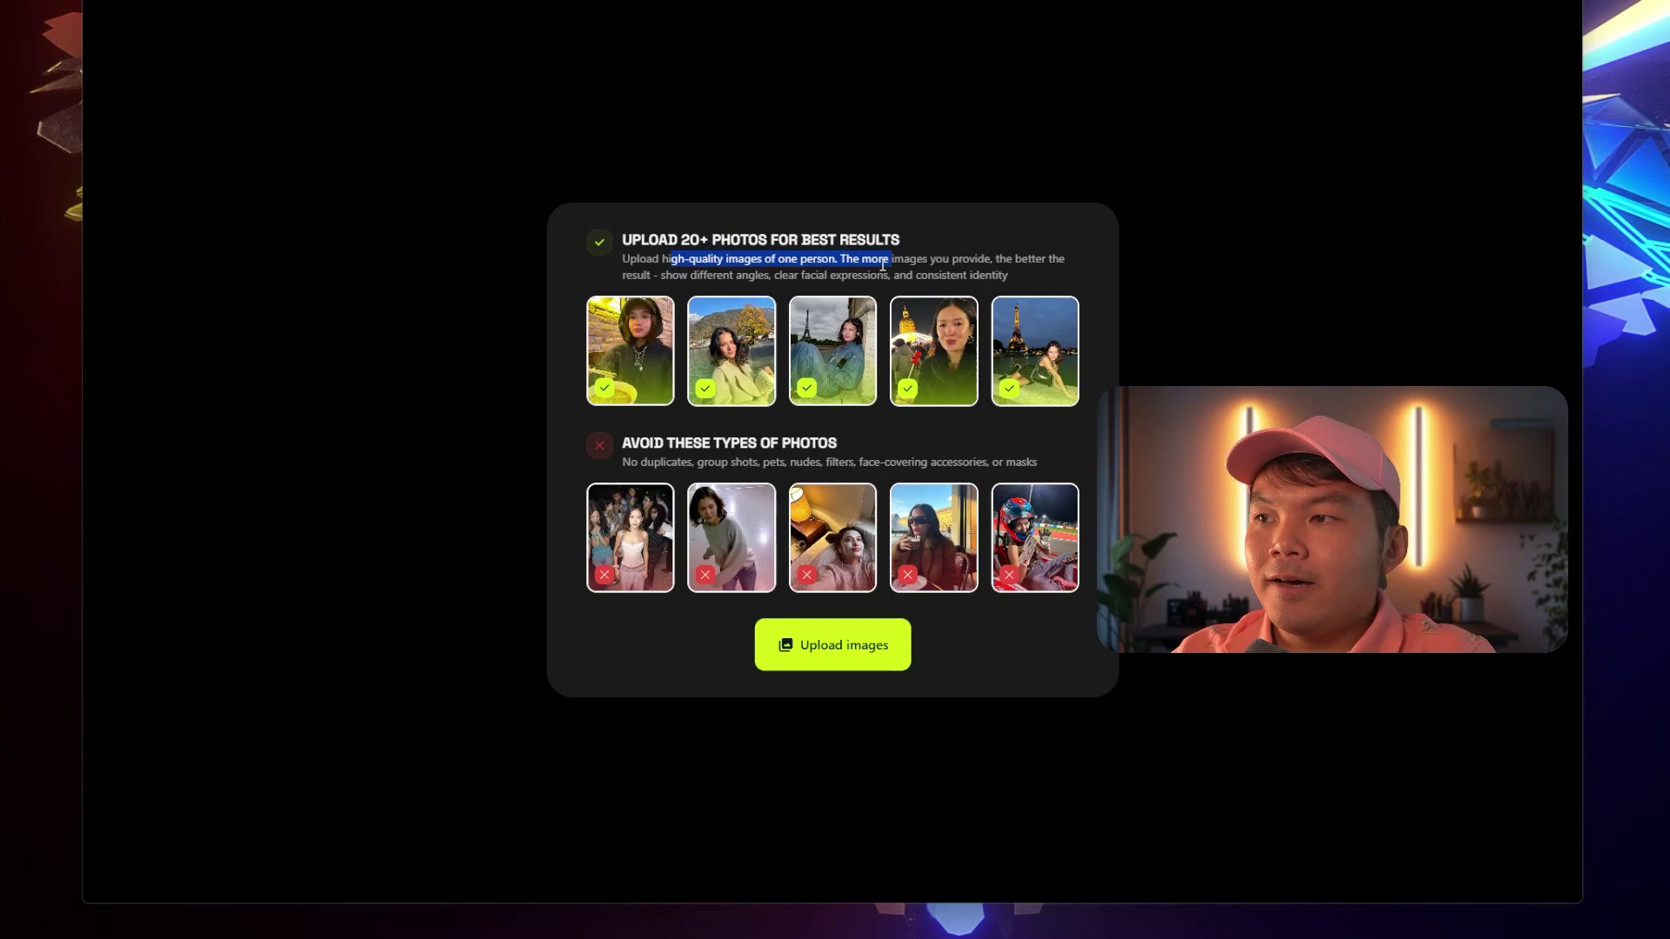
pyautogui.click(989, 273)
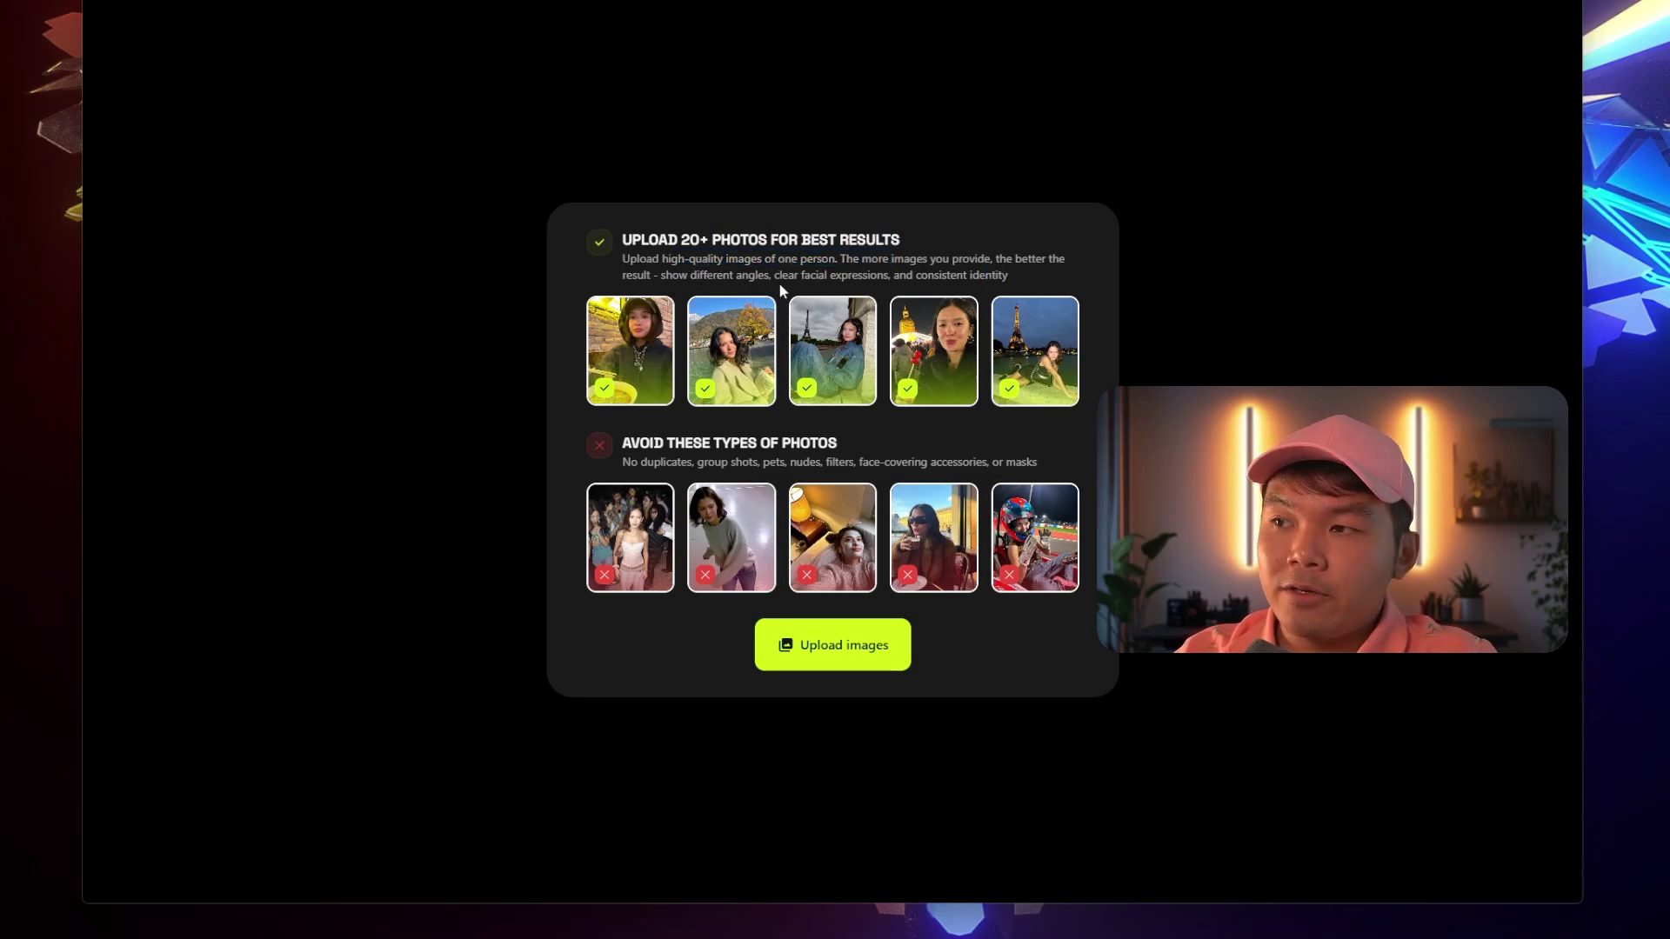
pyautogui.moveTo(876, 276); pyautogui.dragTo(994, 277)
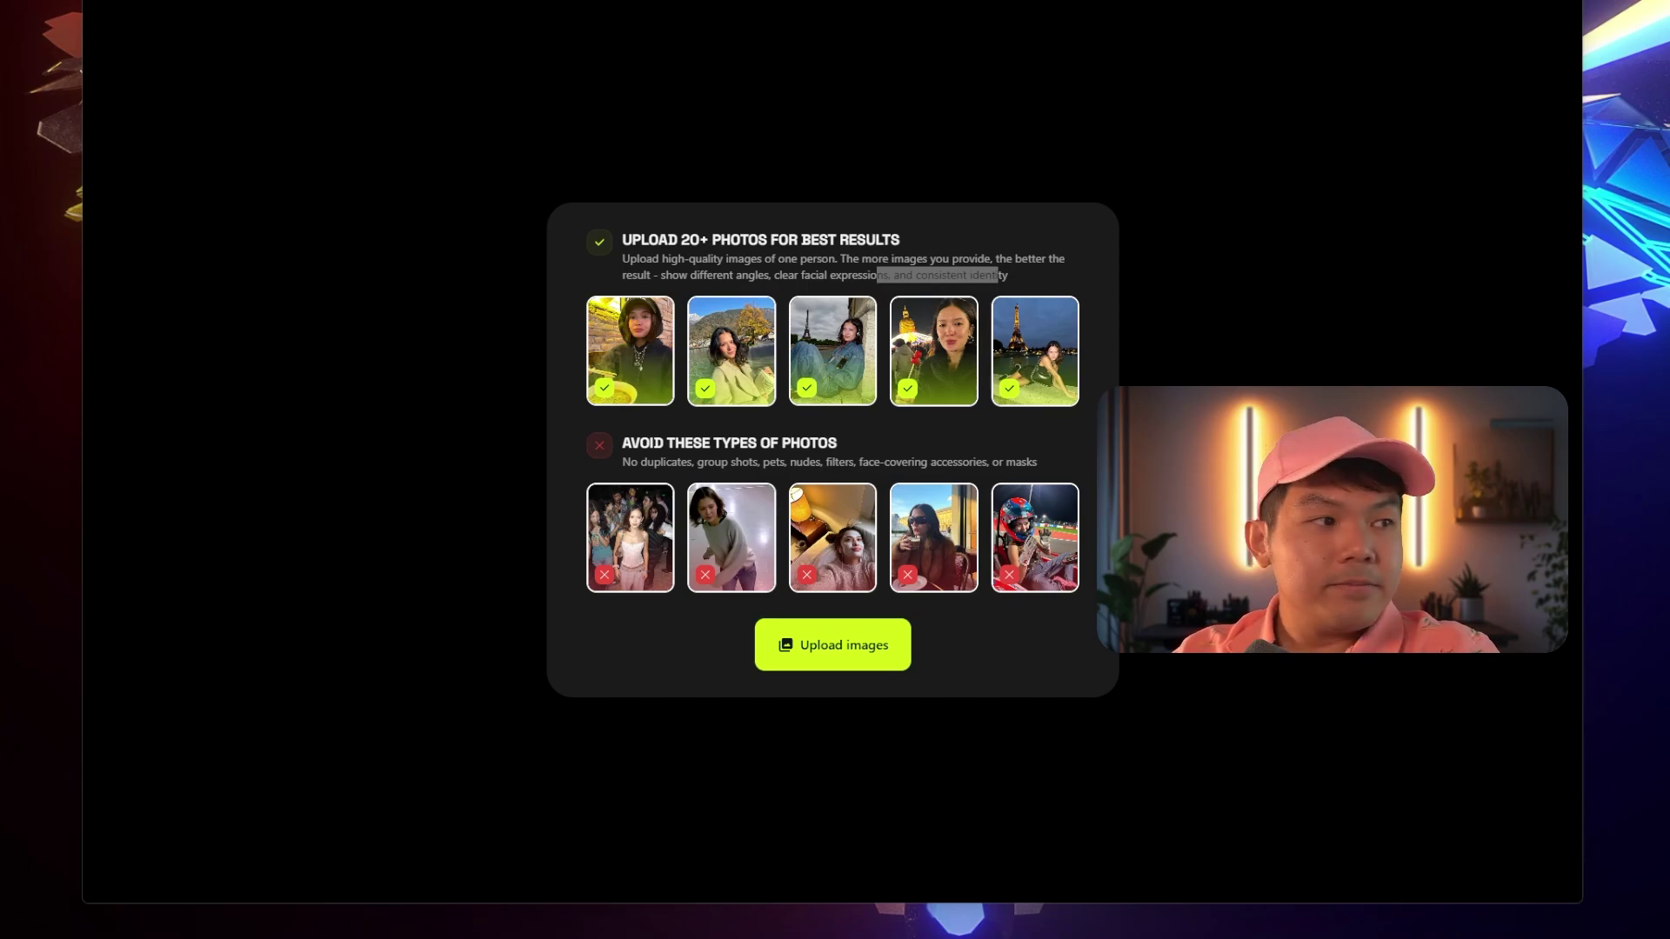
# Bring the practice folder over the web page and open the photo 3.png for viewing
pyautogui.moveTo(1669, 261); pyautogui.dragTo(811, 4)
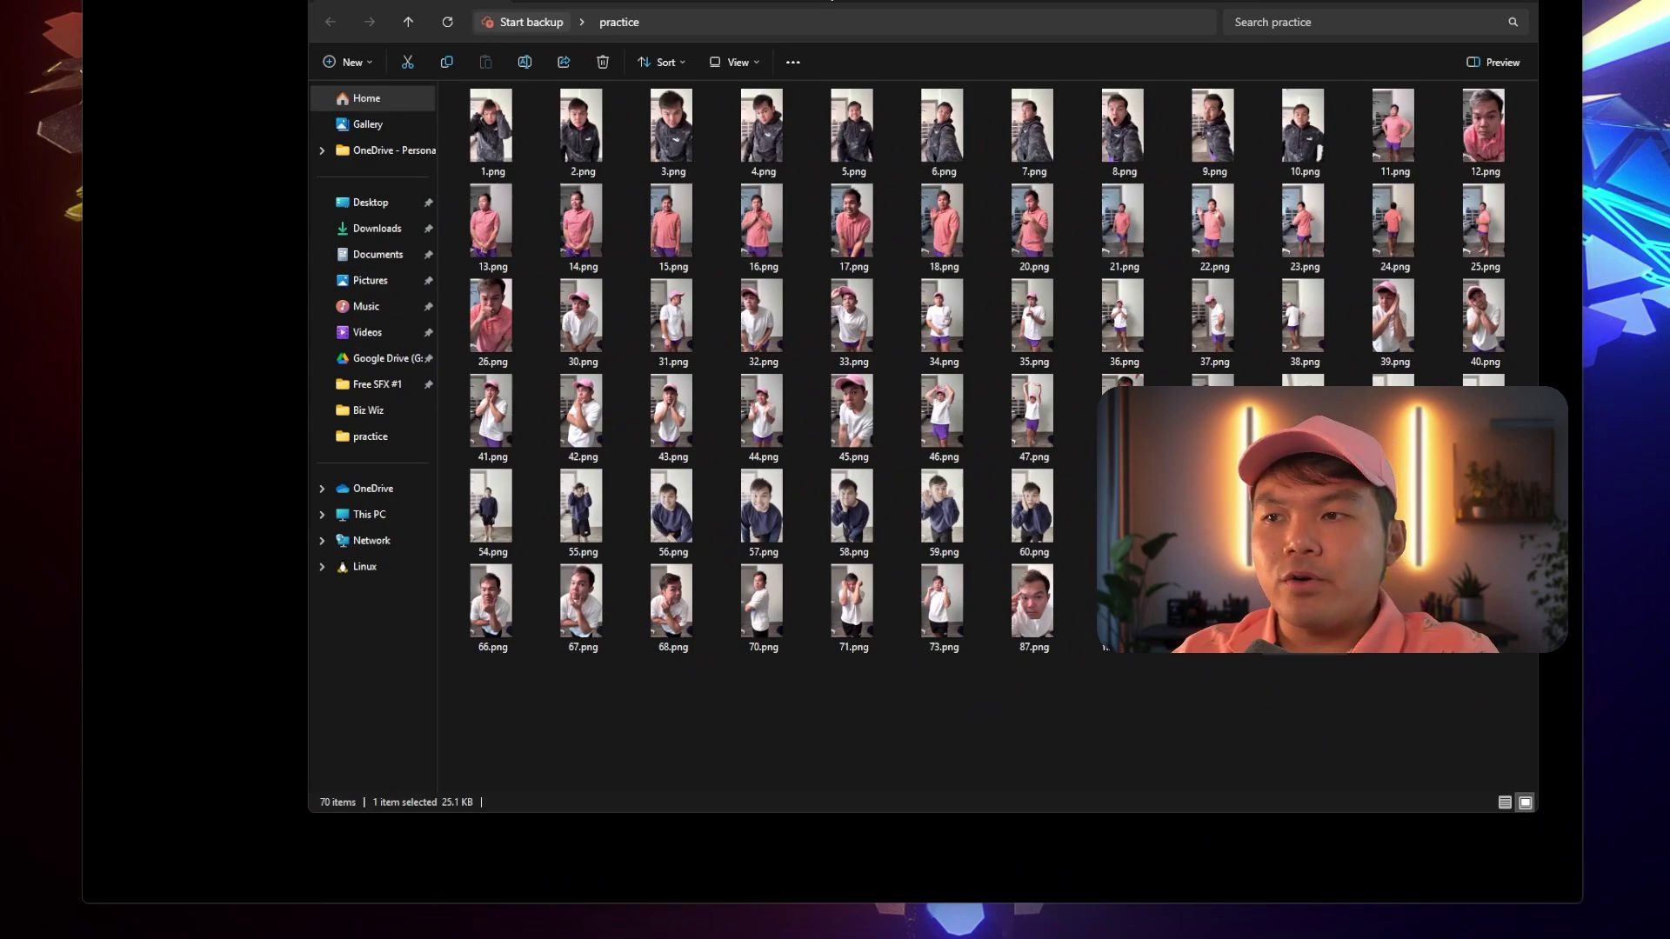
pyautogui.moveTo(830, 0); pyautogui.dragTo(742, 7)
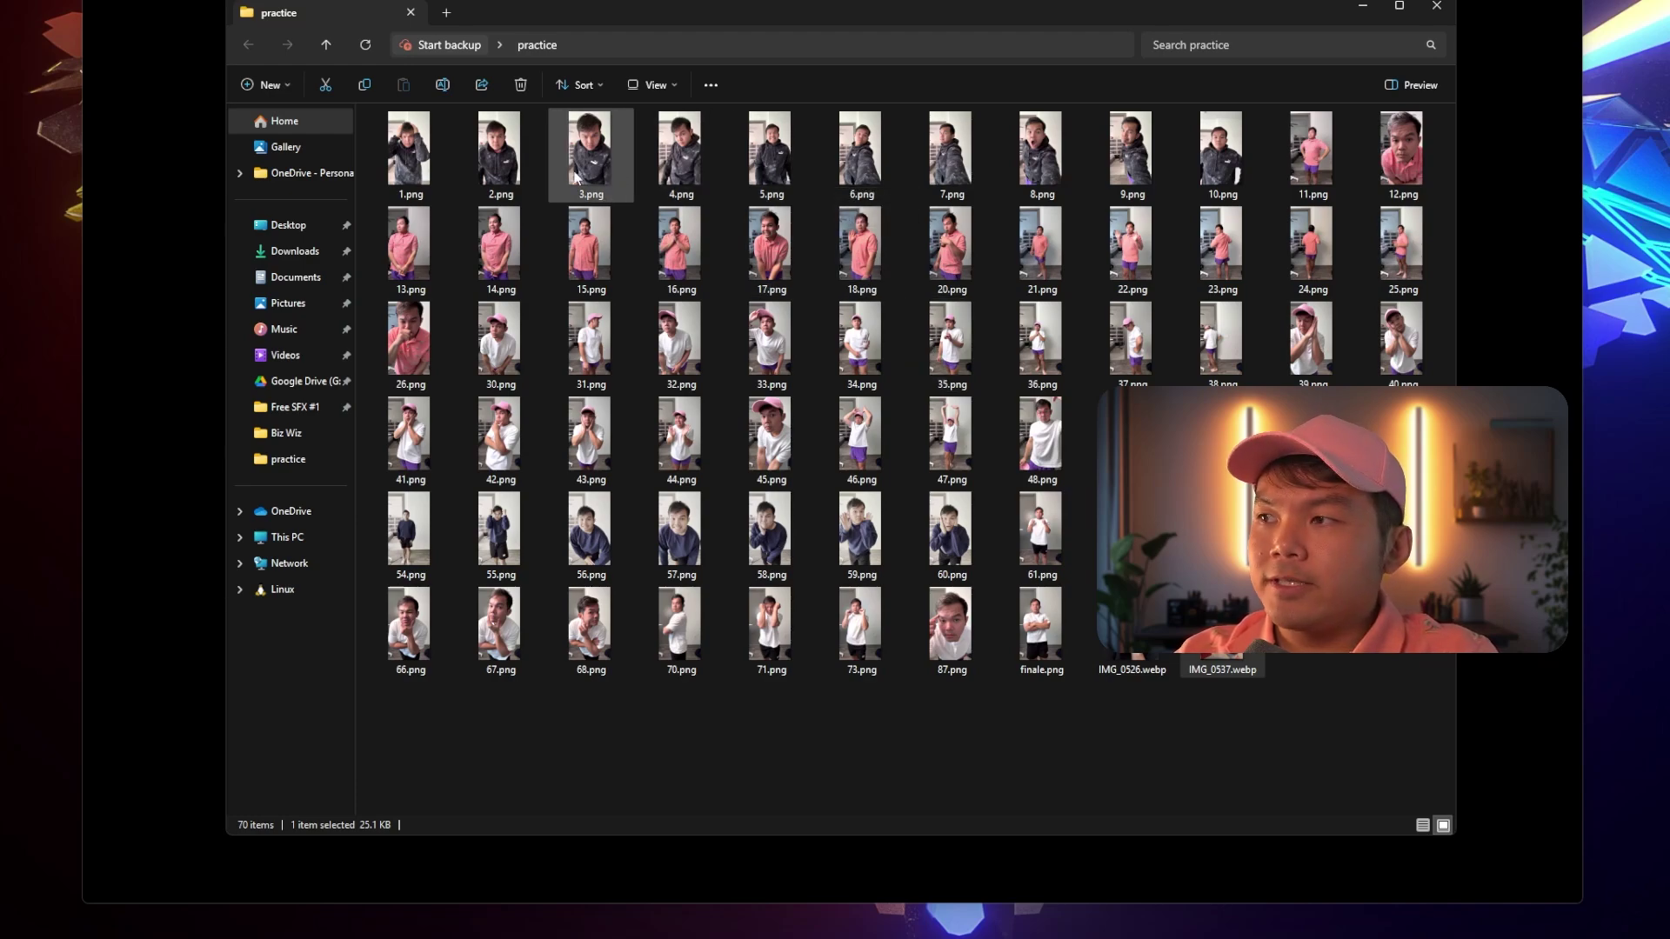
pyautogui.click(603, 179)
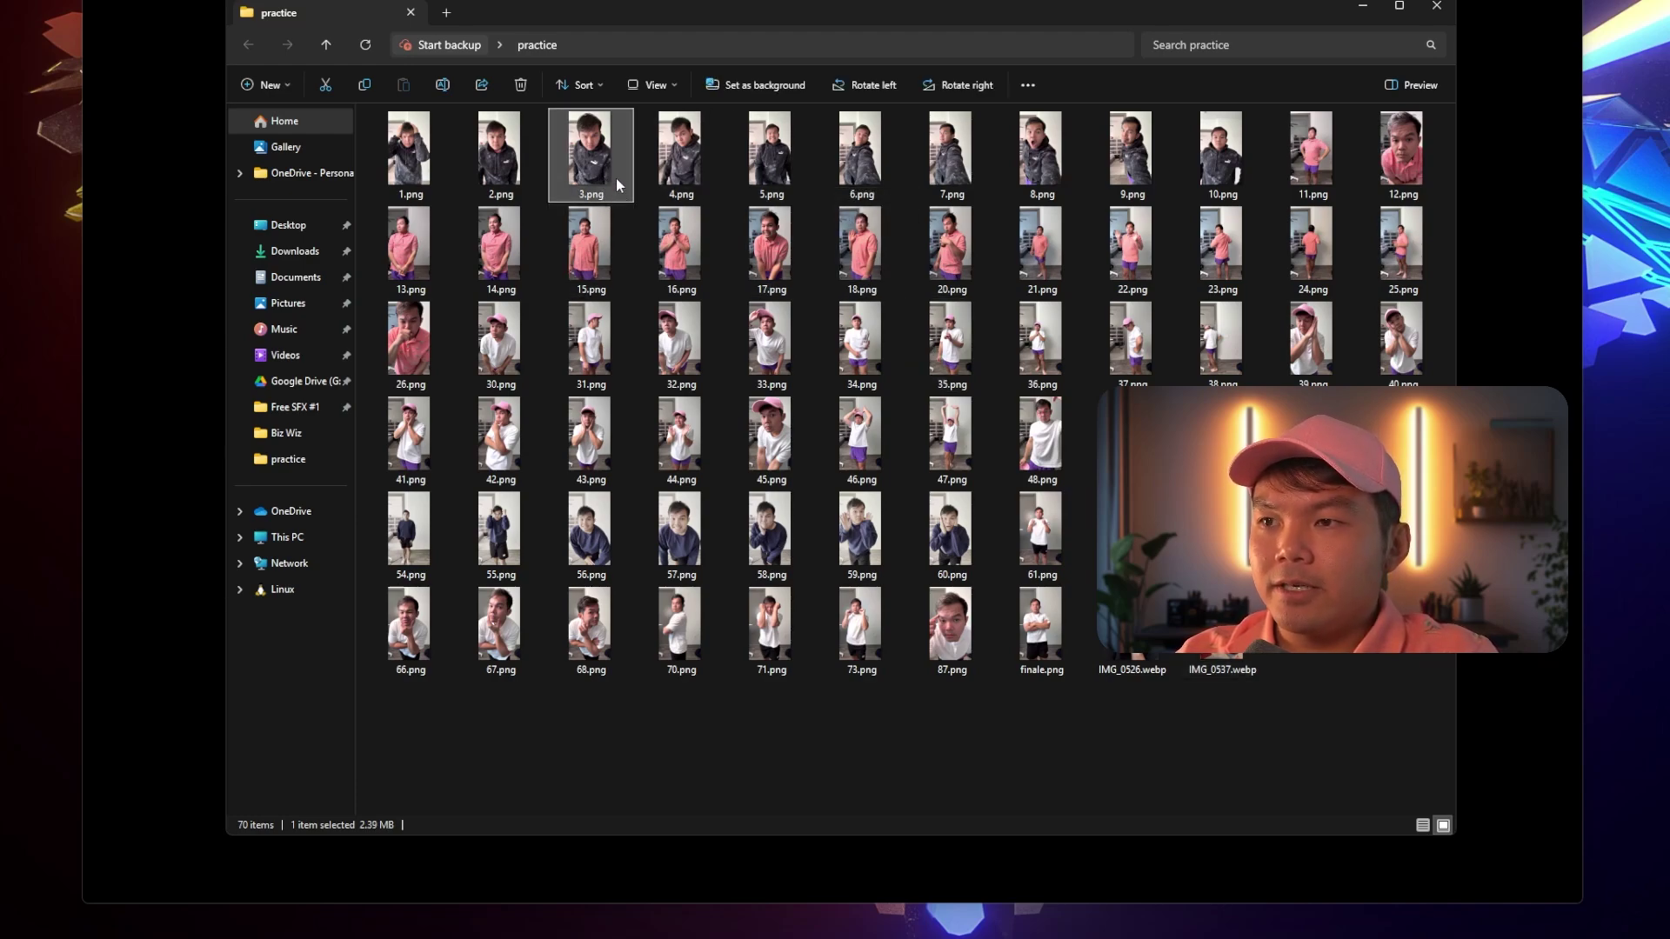
pyautogui.doubleClick(616, 179)
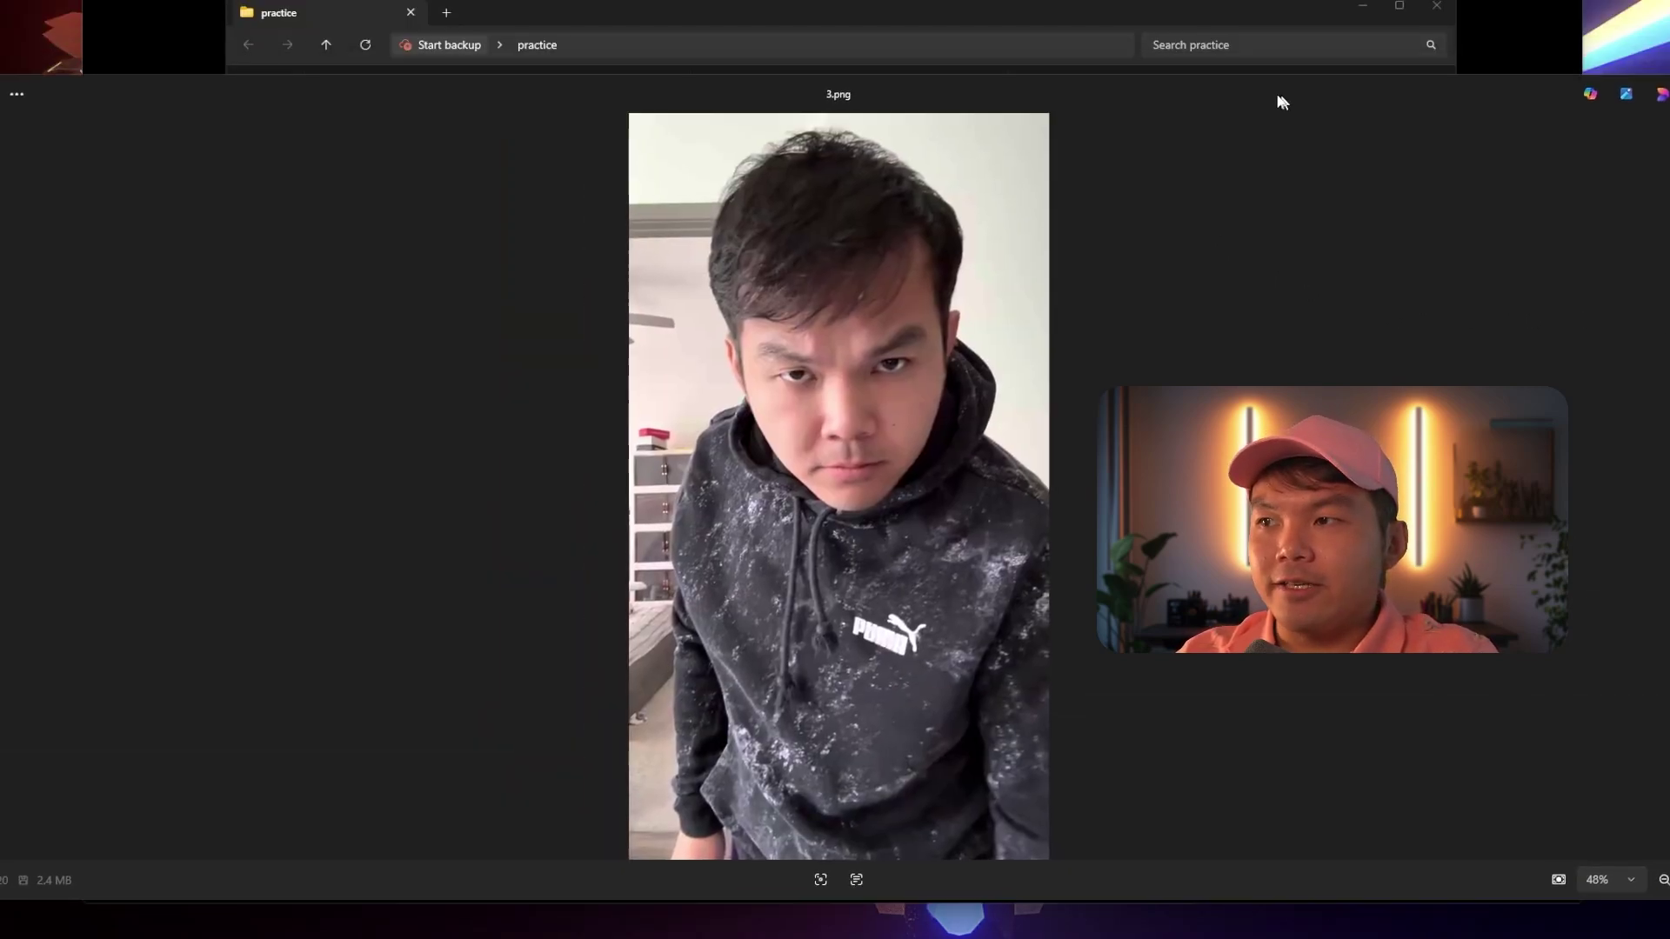
# Examine the practice folder's photos one after another for varied angles, outfits, poses and expressions, and close the viewer
pyautogui.press('Right')
pyautogui.press('Right')
pyautogui.press('Right')
pyautogui.press('Right')
pyautogui.press('Right')
pyautogui.press('Right')
pyautogui.press('Right')
pyautogui.press('Right')
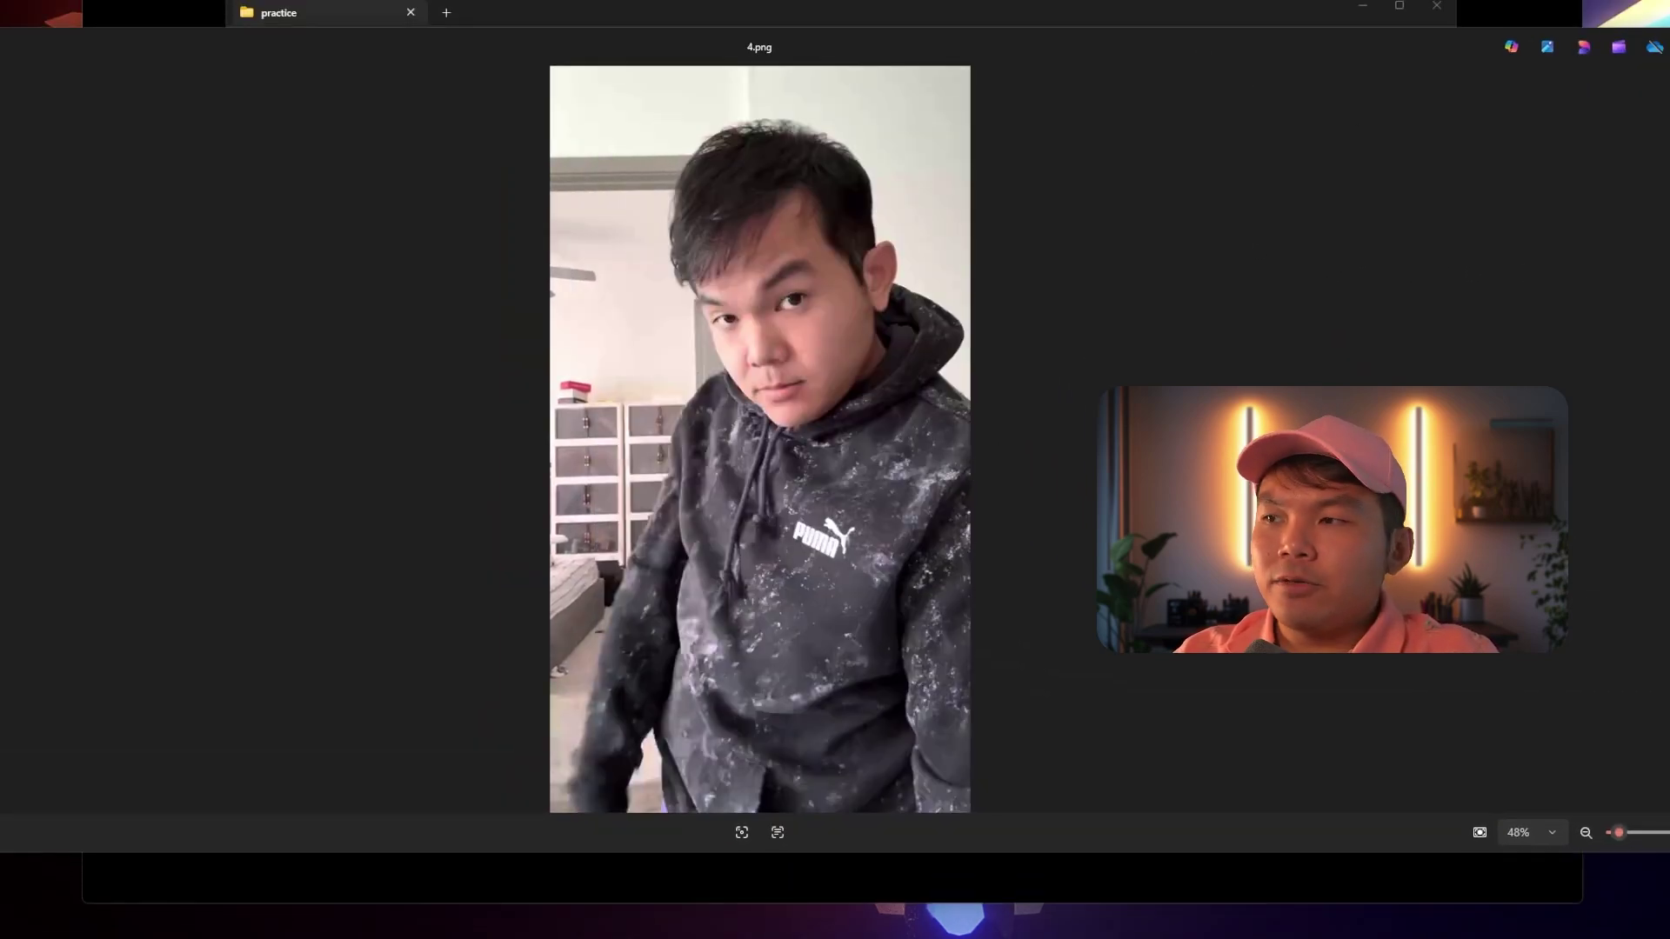
pyautogui.press('Right')
pyautogui.press('Right')
pyautogui.press('Right')
pyautogui.press('Right')
pyautogui.press('Right')
pyautogui.press('Right')
pyautogui.press('Right')
pyautogui.press('Right')
pyautogui.press('Right')
pyautogui.press('Right')
pyautogui.press('Right')
pyautogui.press('Right')
pyautogui.press('Right')
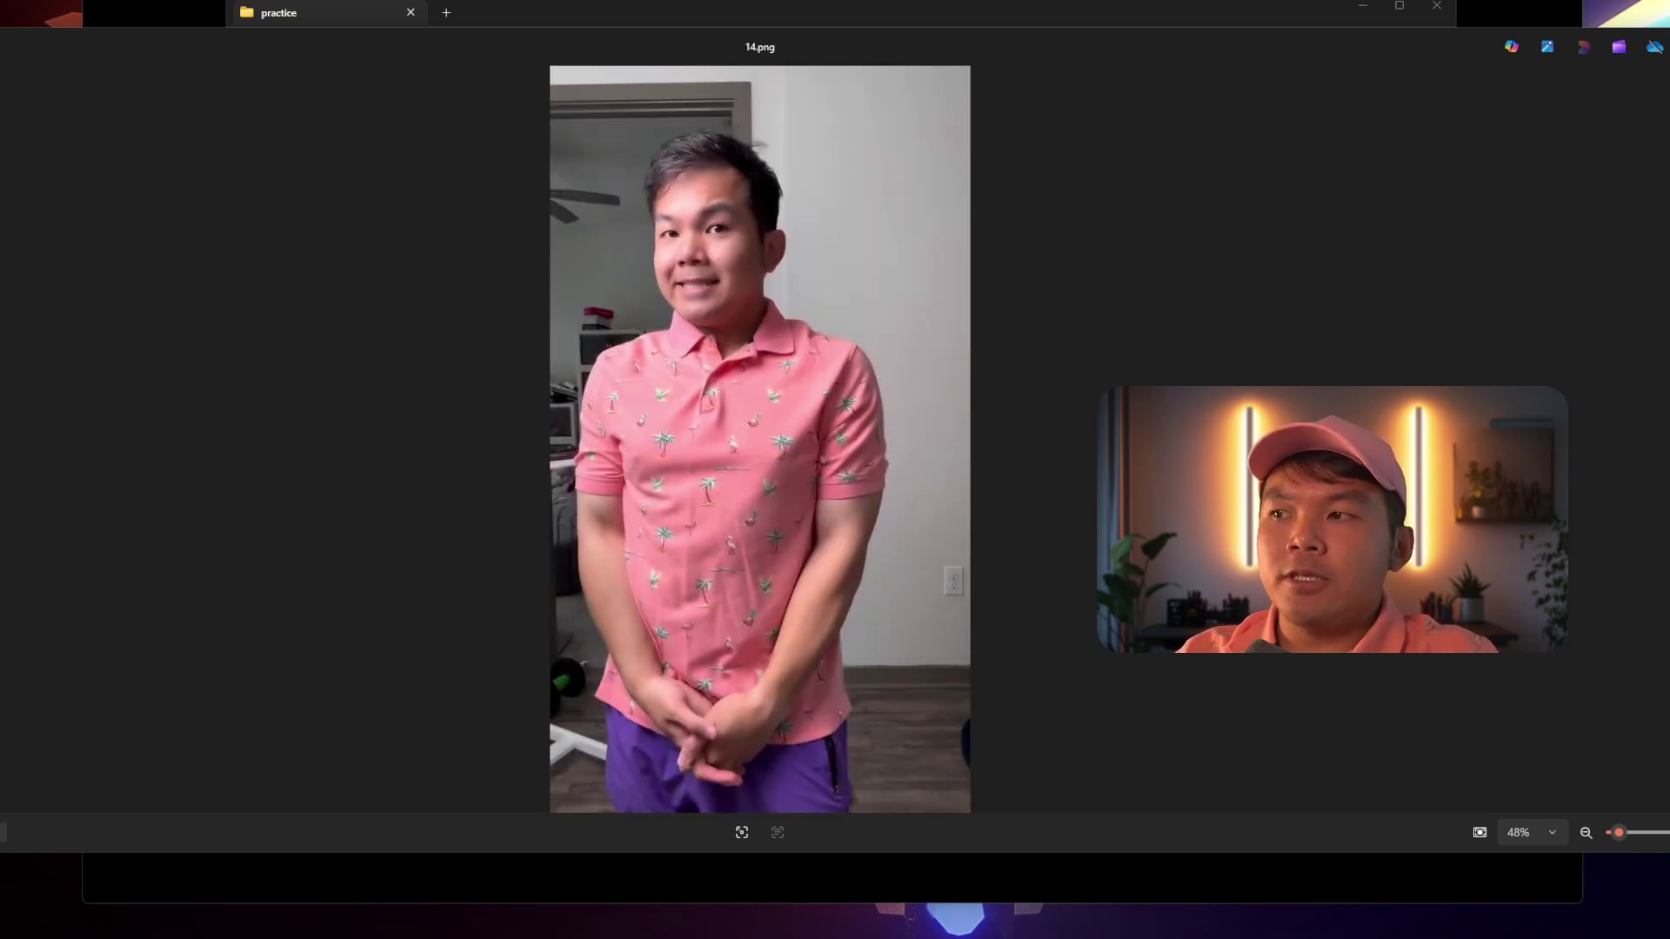
pyautogui.press('Right')
pyautogui.press('Right')
pyautogui.press('Right')
pyautogui.press('Right')
pyautogui.press('Right')
pyautogui.press('Right')
pyautogui.press('Right')
pyautogui.press('Right')
pyautogui.press('Right')
pyautogui.press('Right')
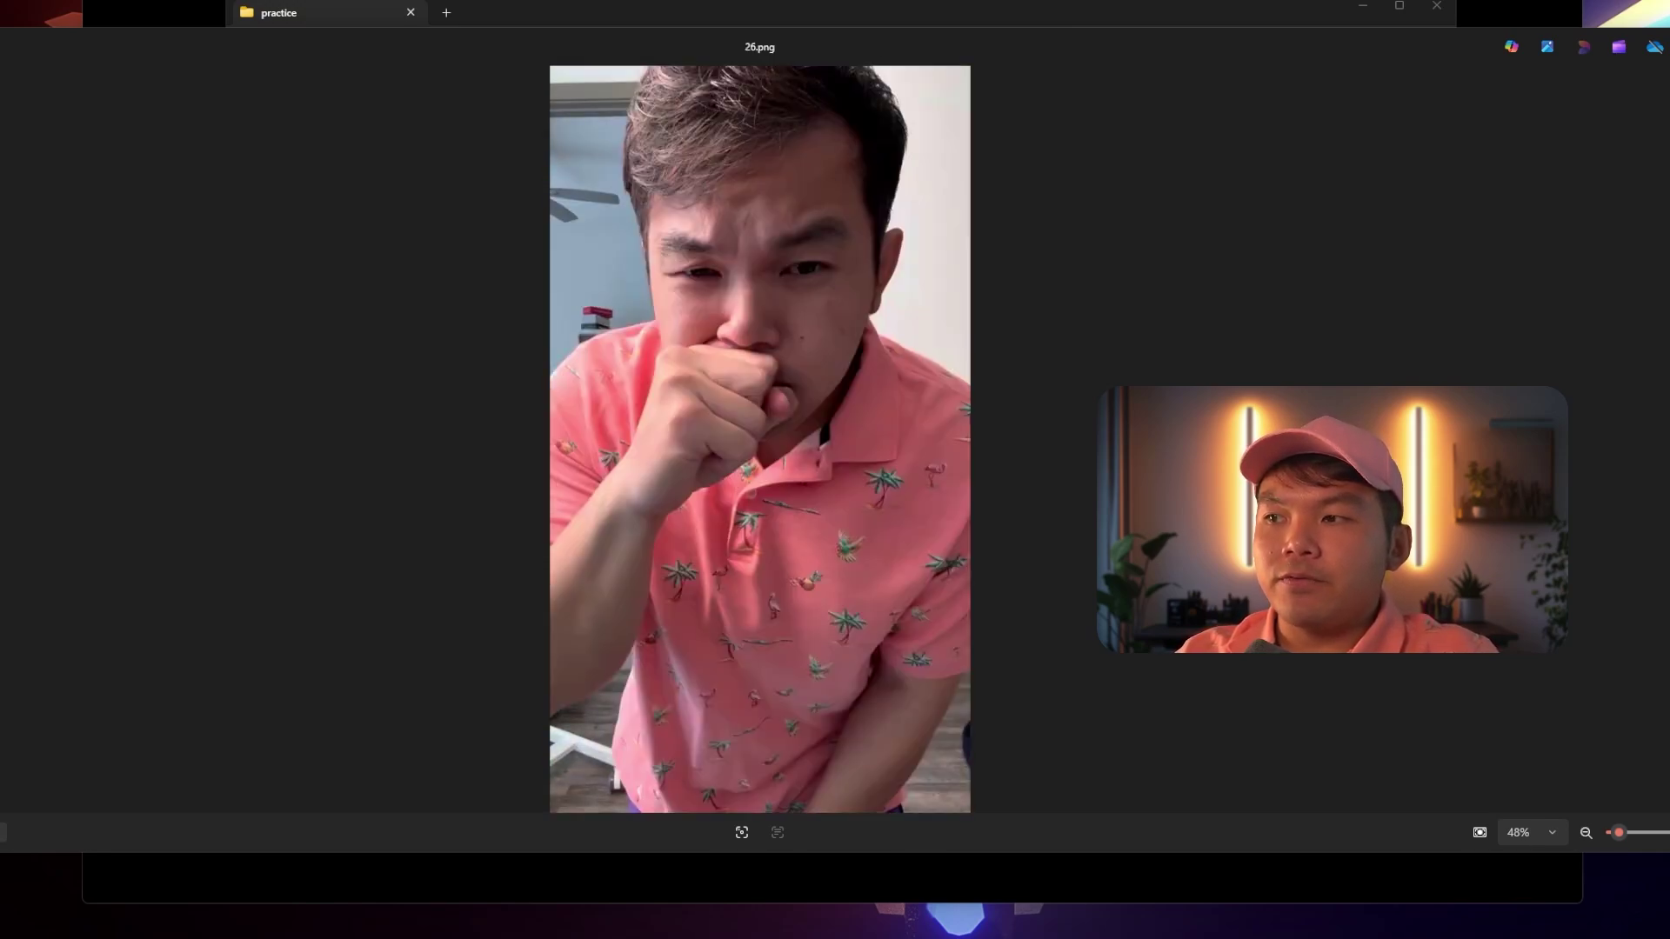
pyautogui.press('Right')
pyautogui.press('Right')
pyautogui.press('Right')
pyautogui.press('Right')
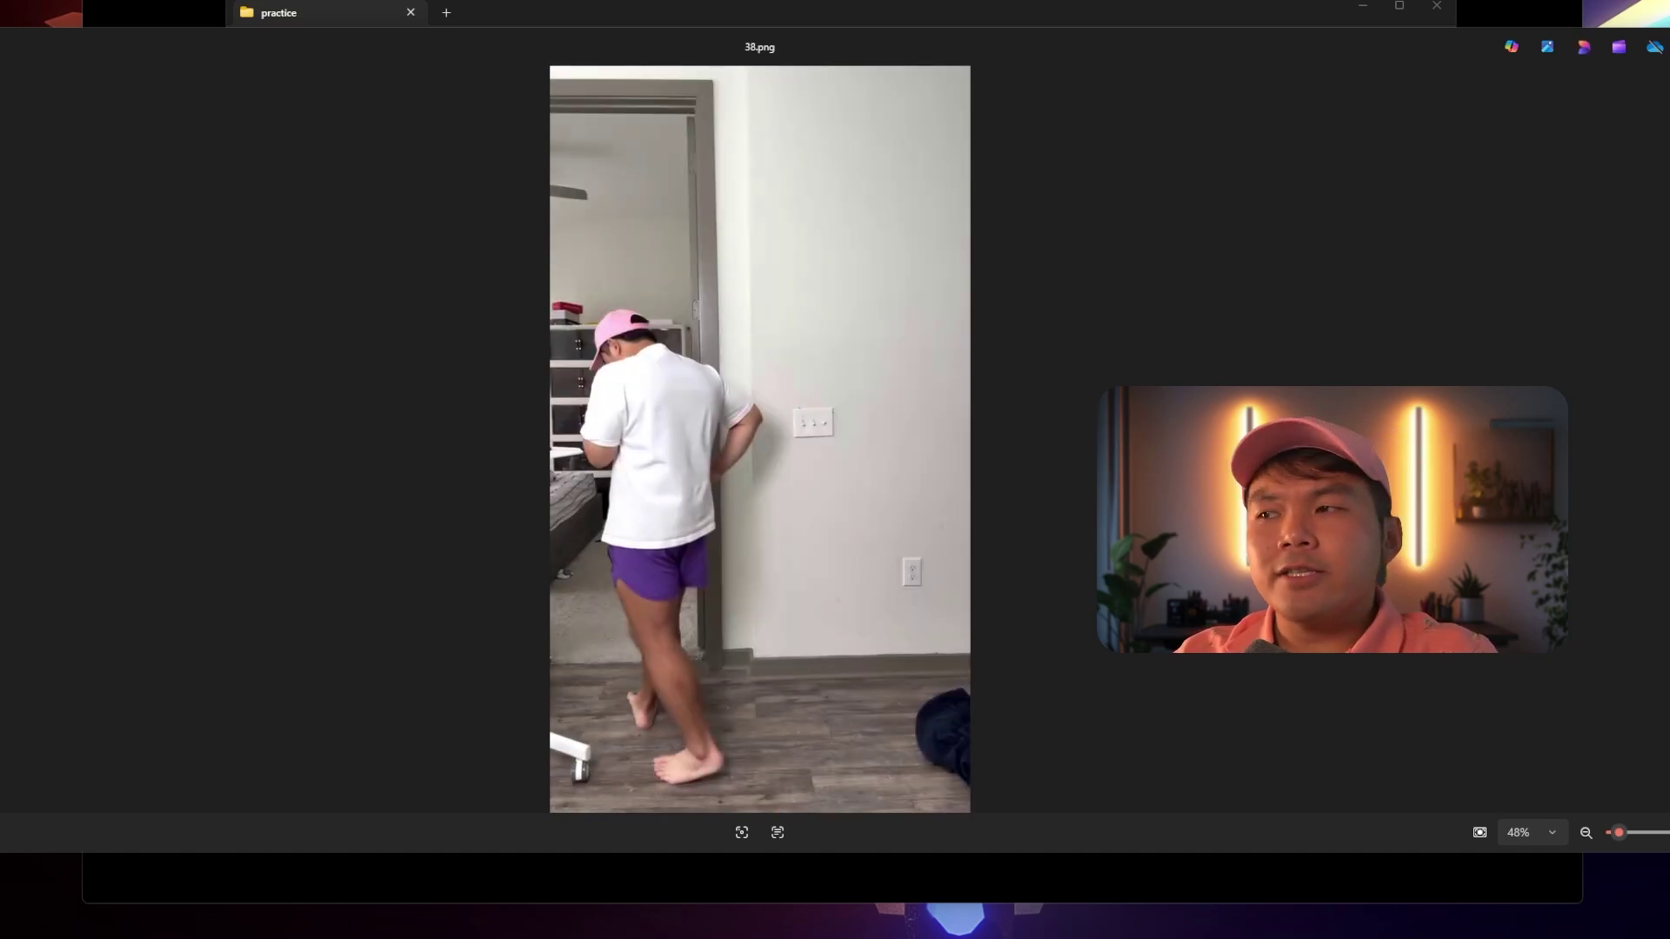
pyautogui.press('Right')
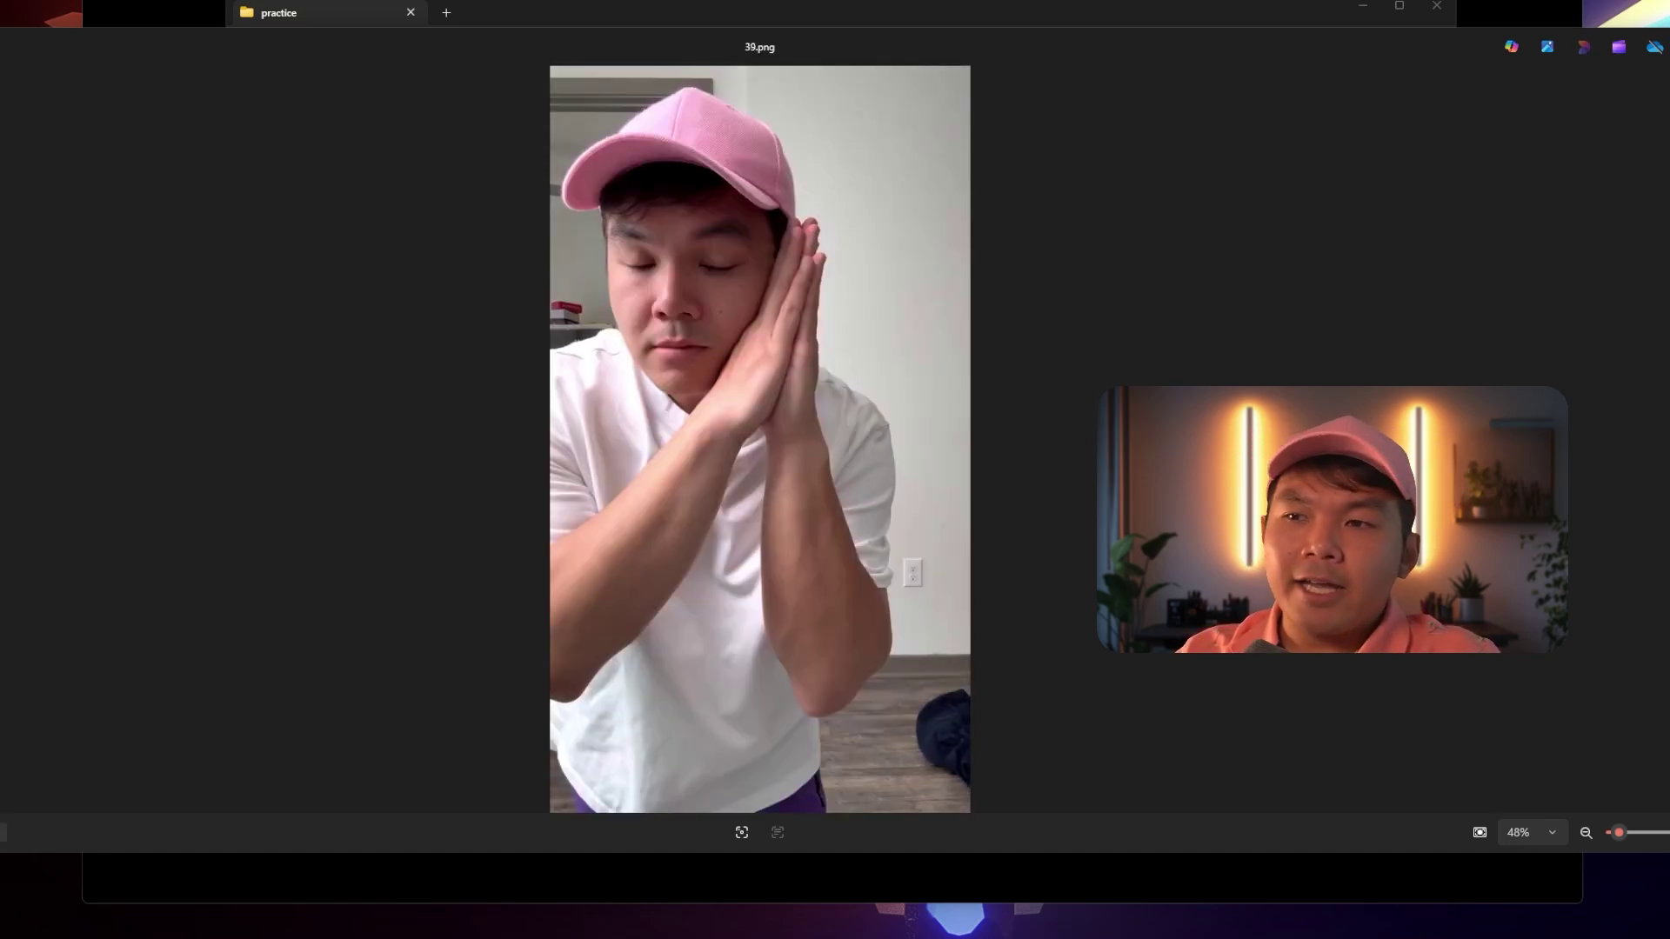
pyautogui.press('Right')
pyautogui.press('Right')
pyautogui.press('Right')
pyautogui.press('Right')
pyautogui.press('Right')
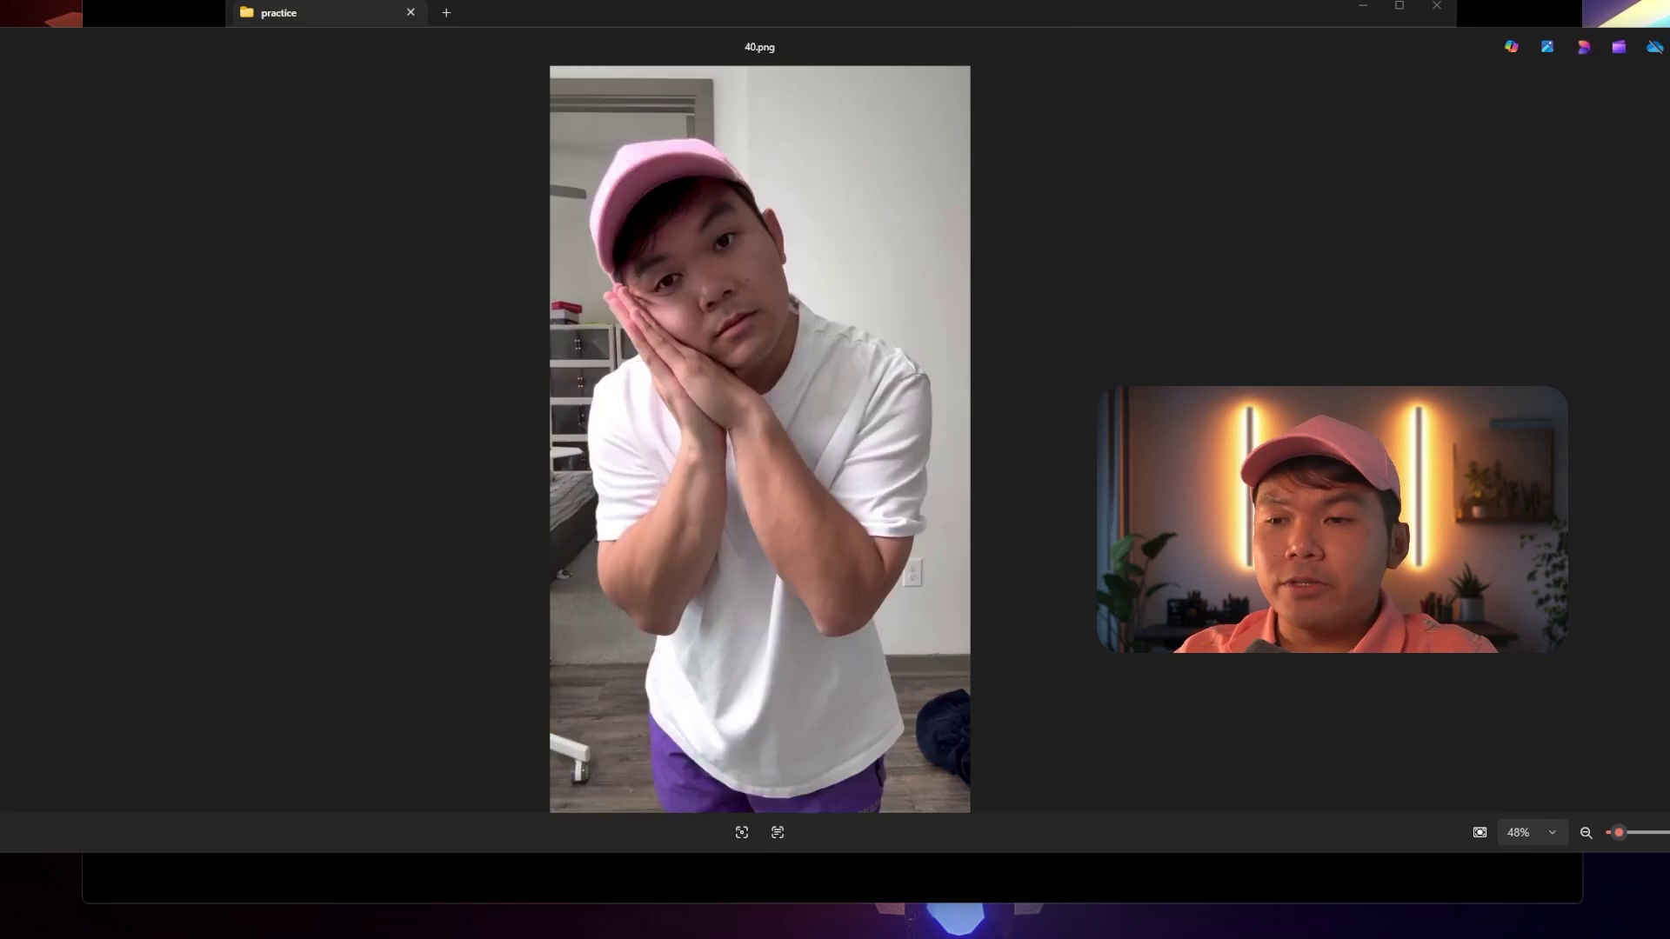
pyautogui.press('Right')
pyautogui.press('Right')
pyautogui.press('Right')
pyautogui.press('Right')
pyautogui.press('Right')
pyautogui.press('Right')
pyautogui.press('Right')
pyautogui.press('Right')
pyautogui.press('Right')
pyautogui.press('Right')
pyautogui.press('Right')
pyautogui.press('Right')
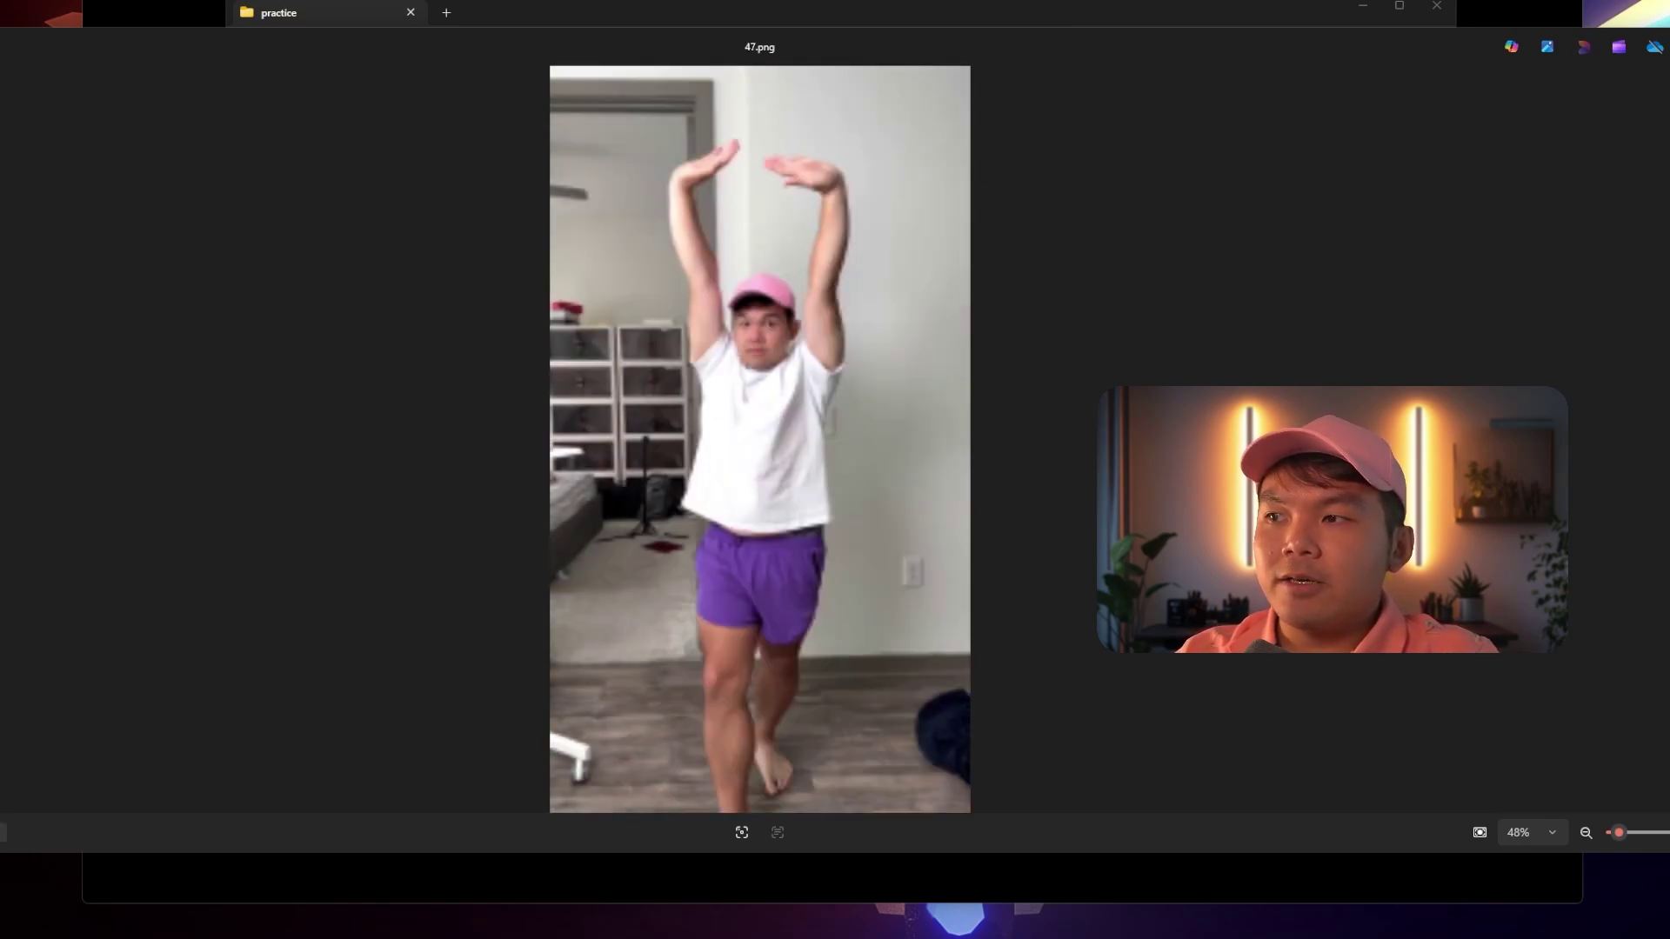
pyautogui.press('Right')
pyautogui.press('Right')
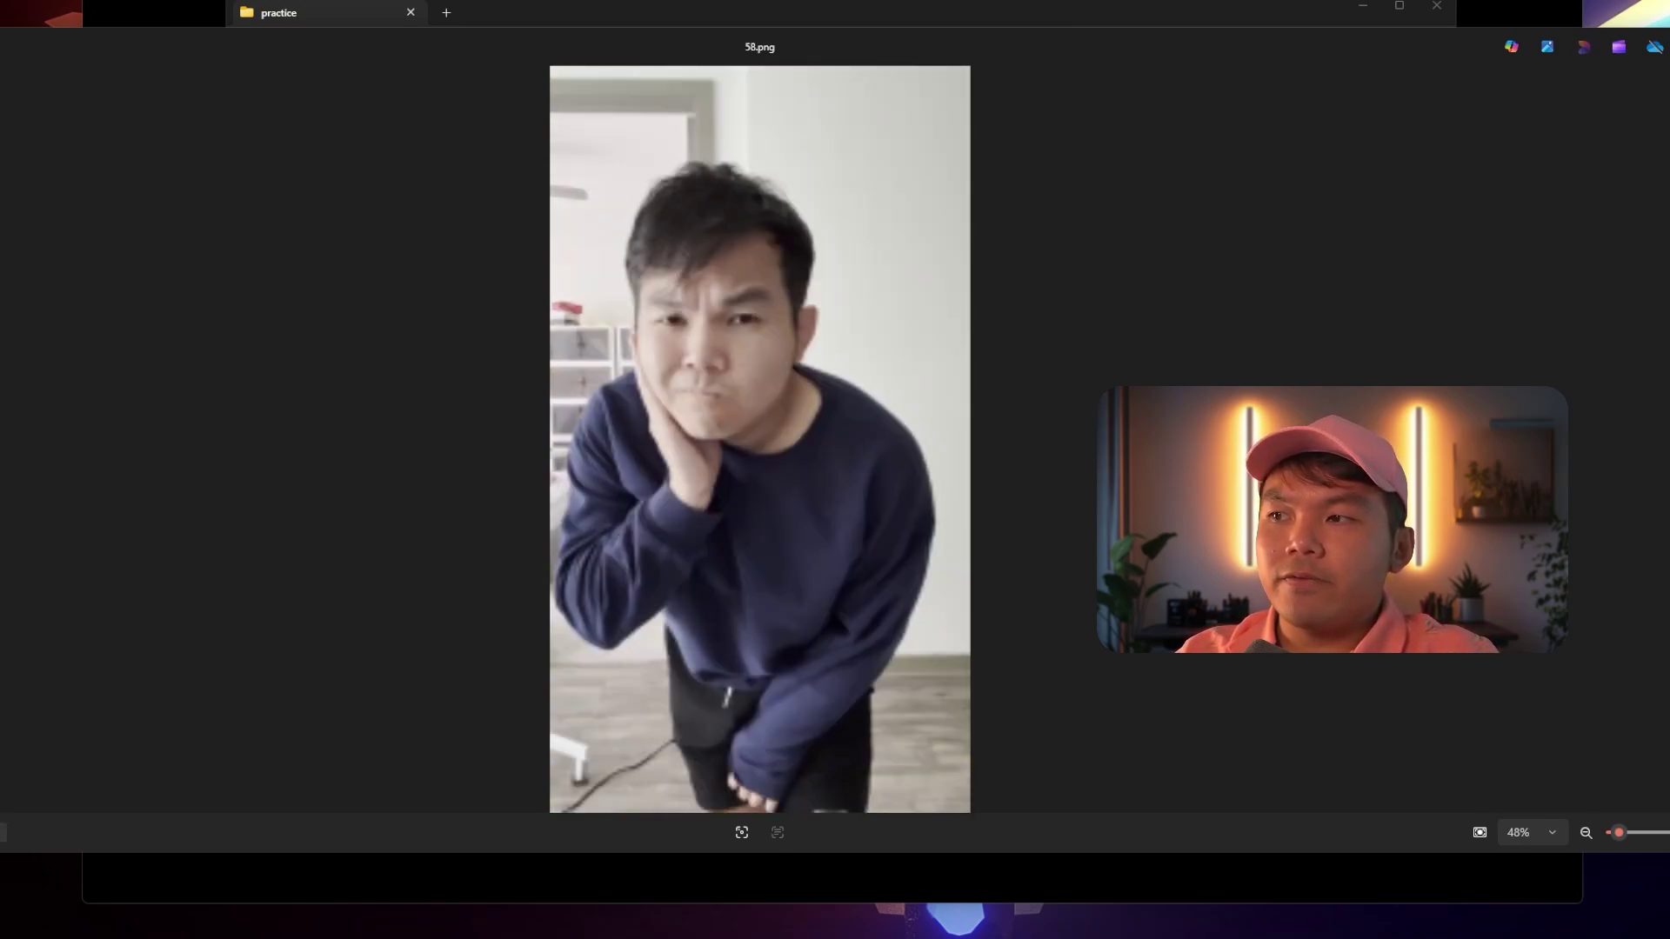
pyautogui.press('Right')
pyautogui.press('Right')
pyautogui.press('Right')
pyautogui.press('Right')
pyautogui.press('Right')
pyautogui.press('Right')
pyautogui.press('Right')
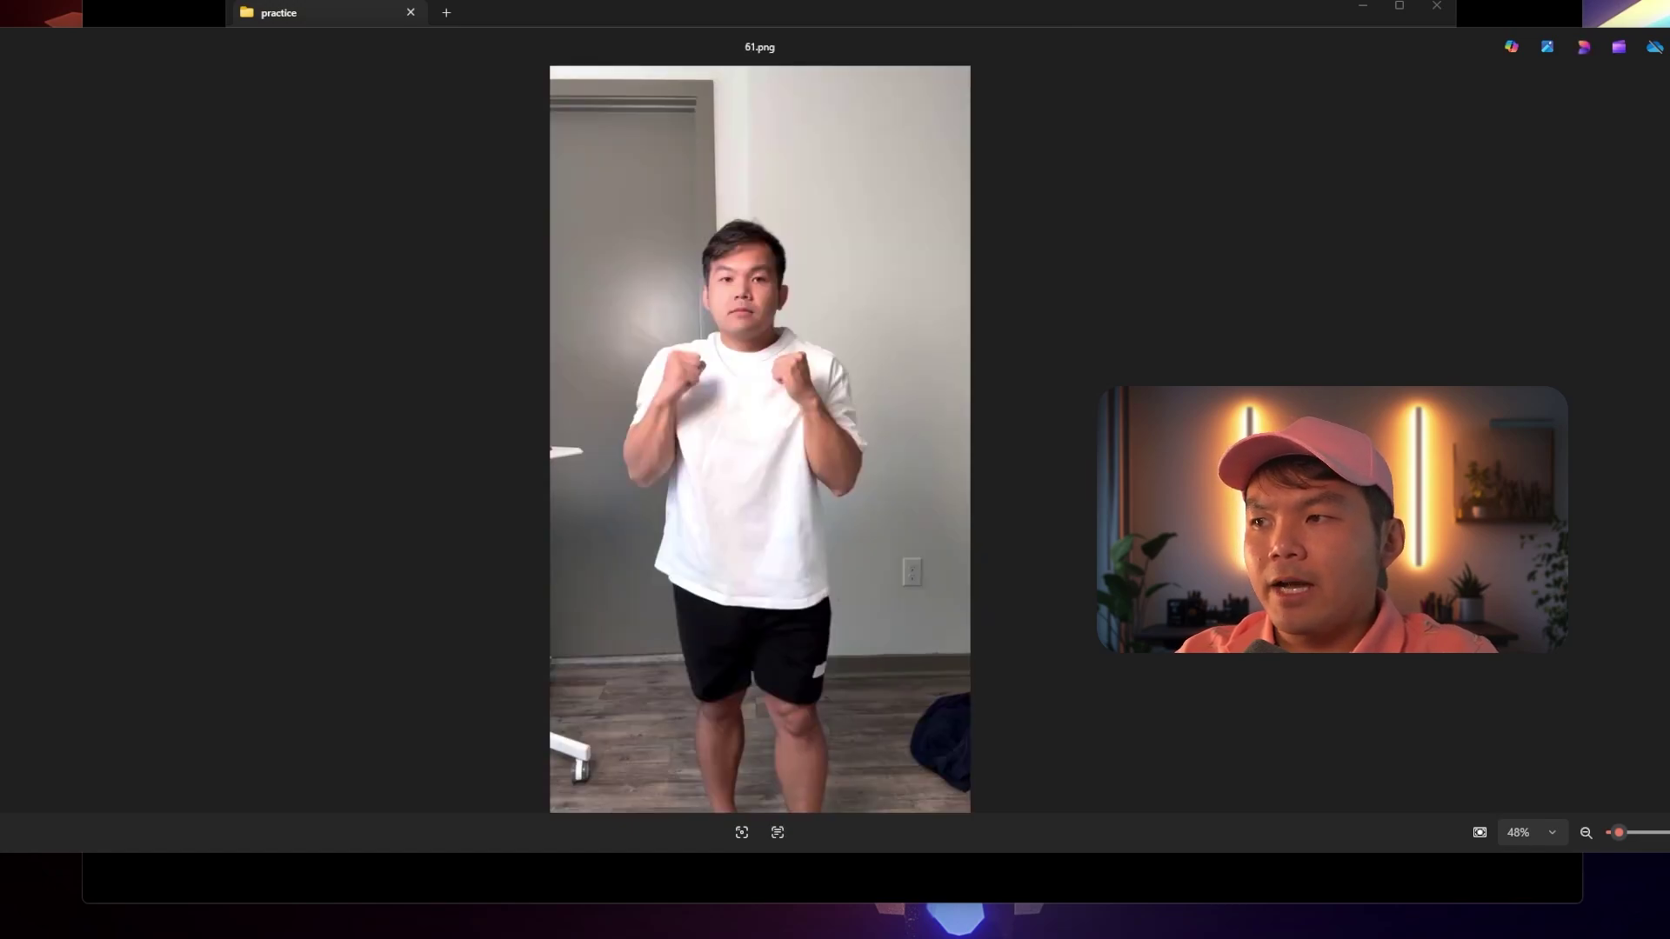
pyautogui.press('Right')
pyautogui.press('Right')
pyautogui.press('Right')
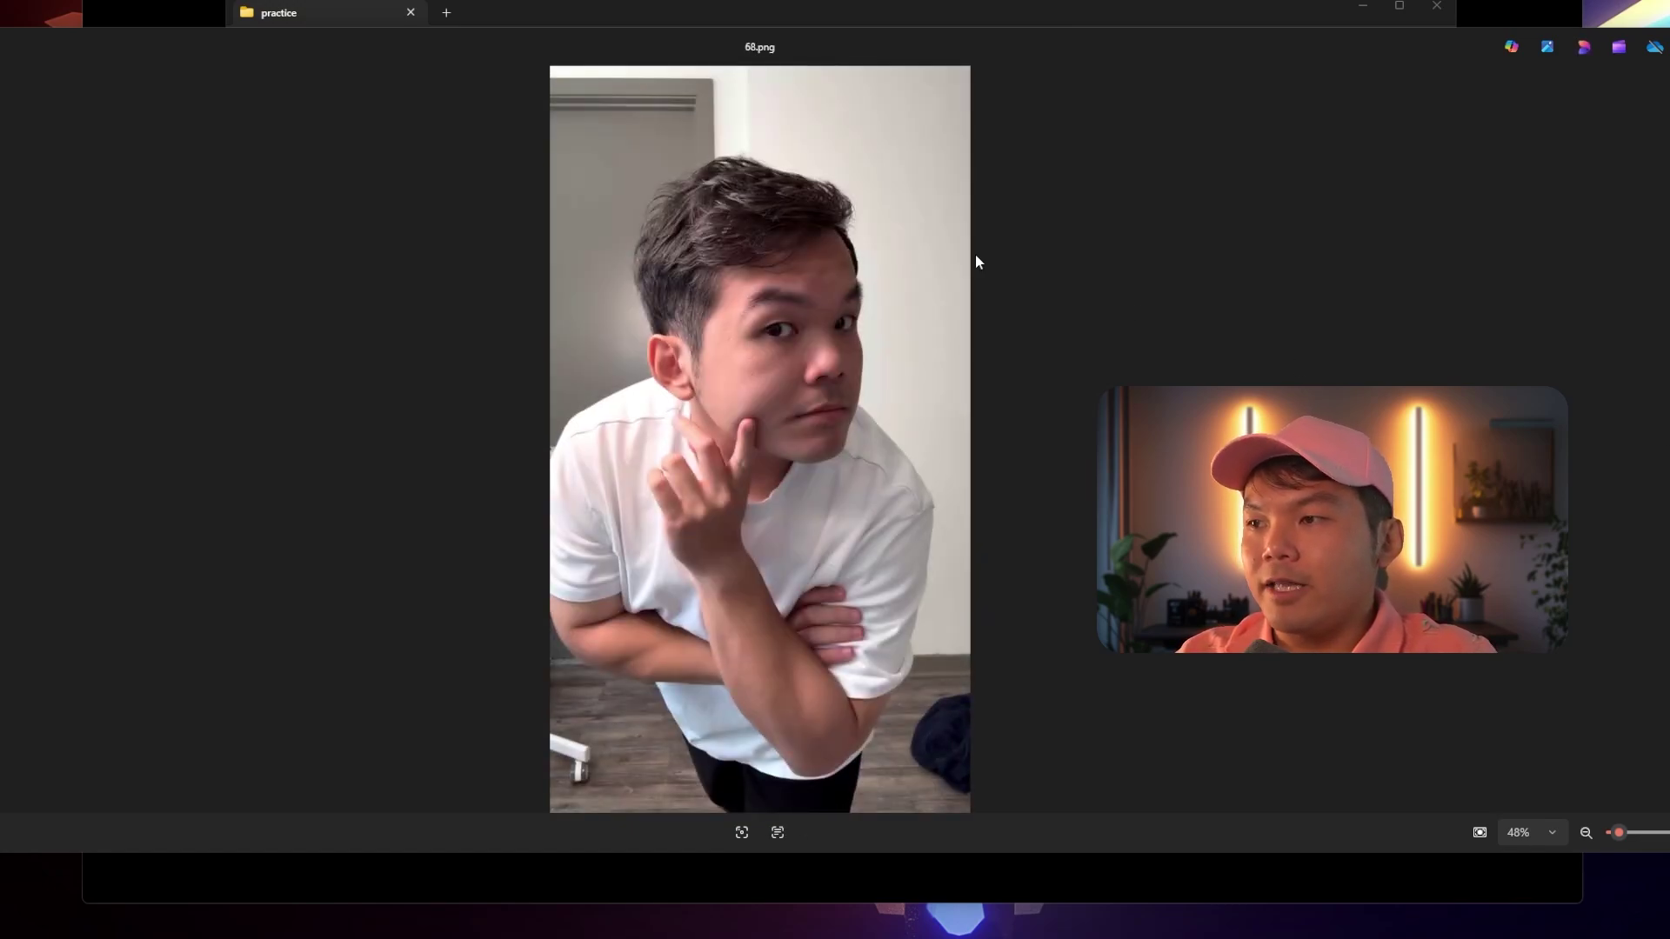
pyautogui.press('Right')
pyautogui.press('Right')
pyautogui.press('Right')
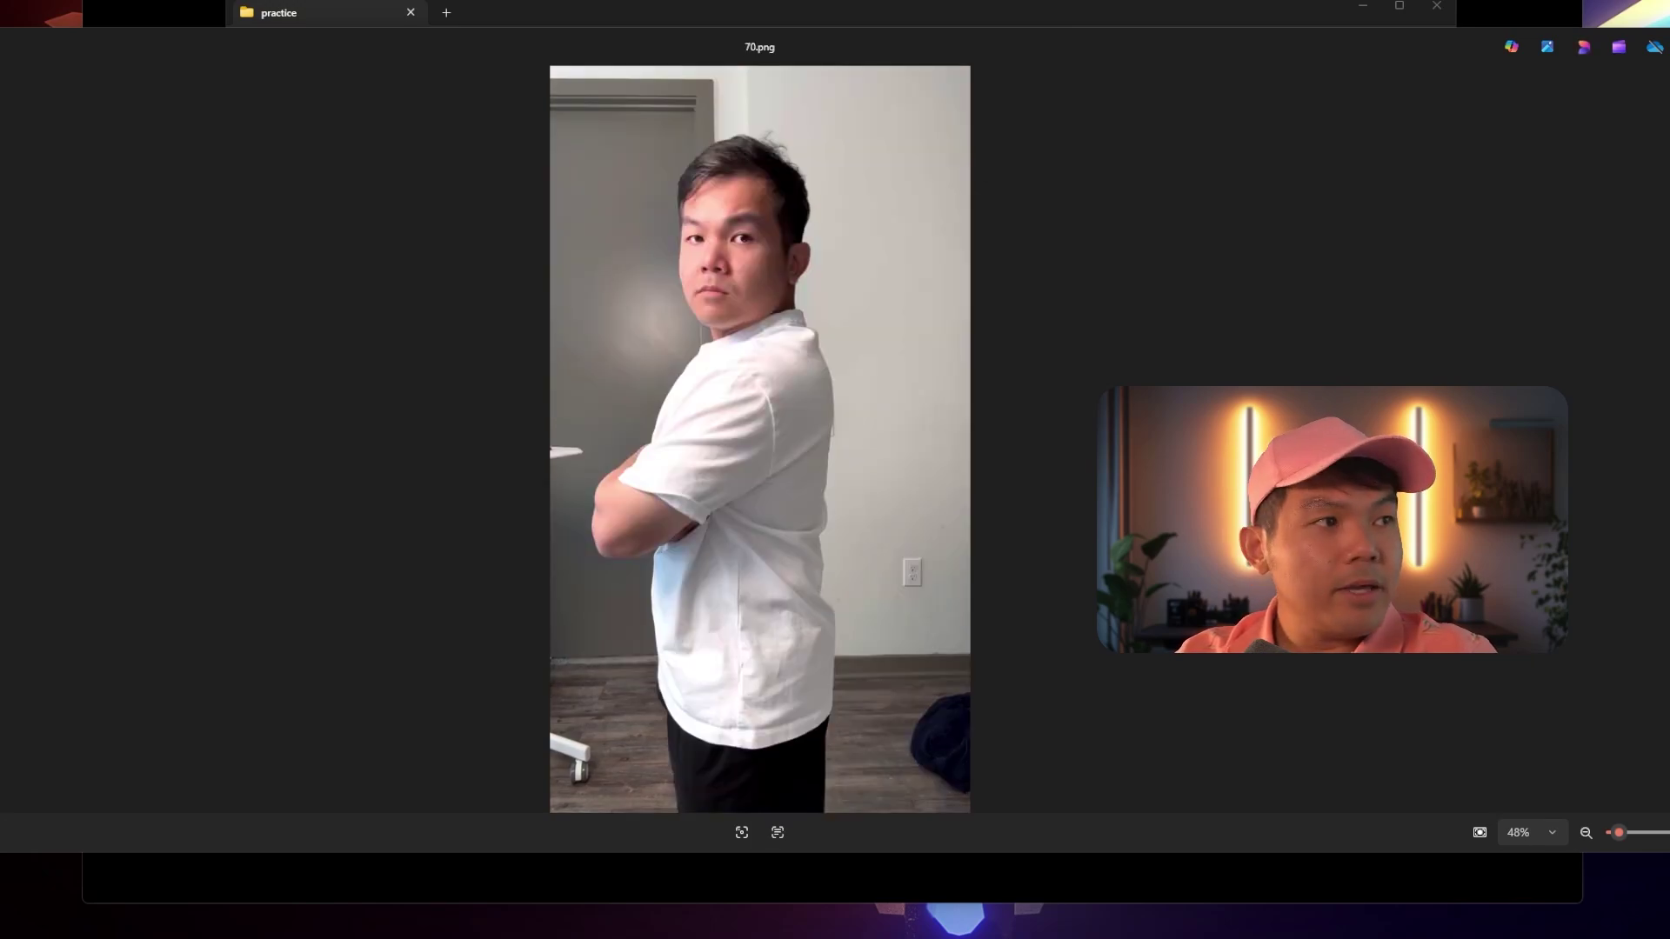
pyautogui.press('Right')
pyautogui.press('Right')
pyautogui.press('Right')
pyautogui.press('Right')
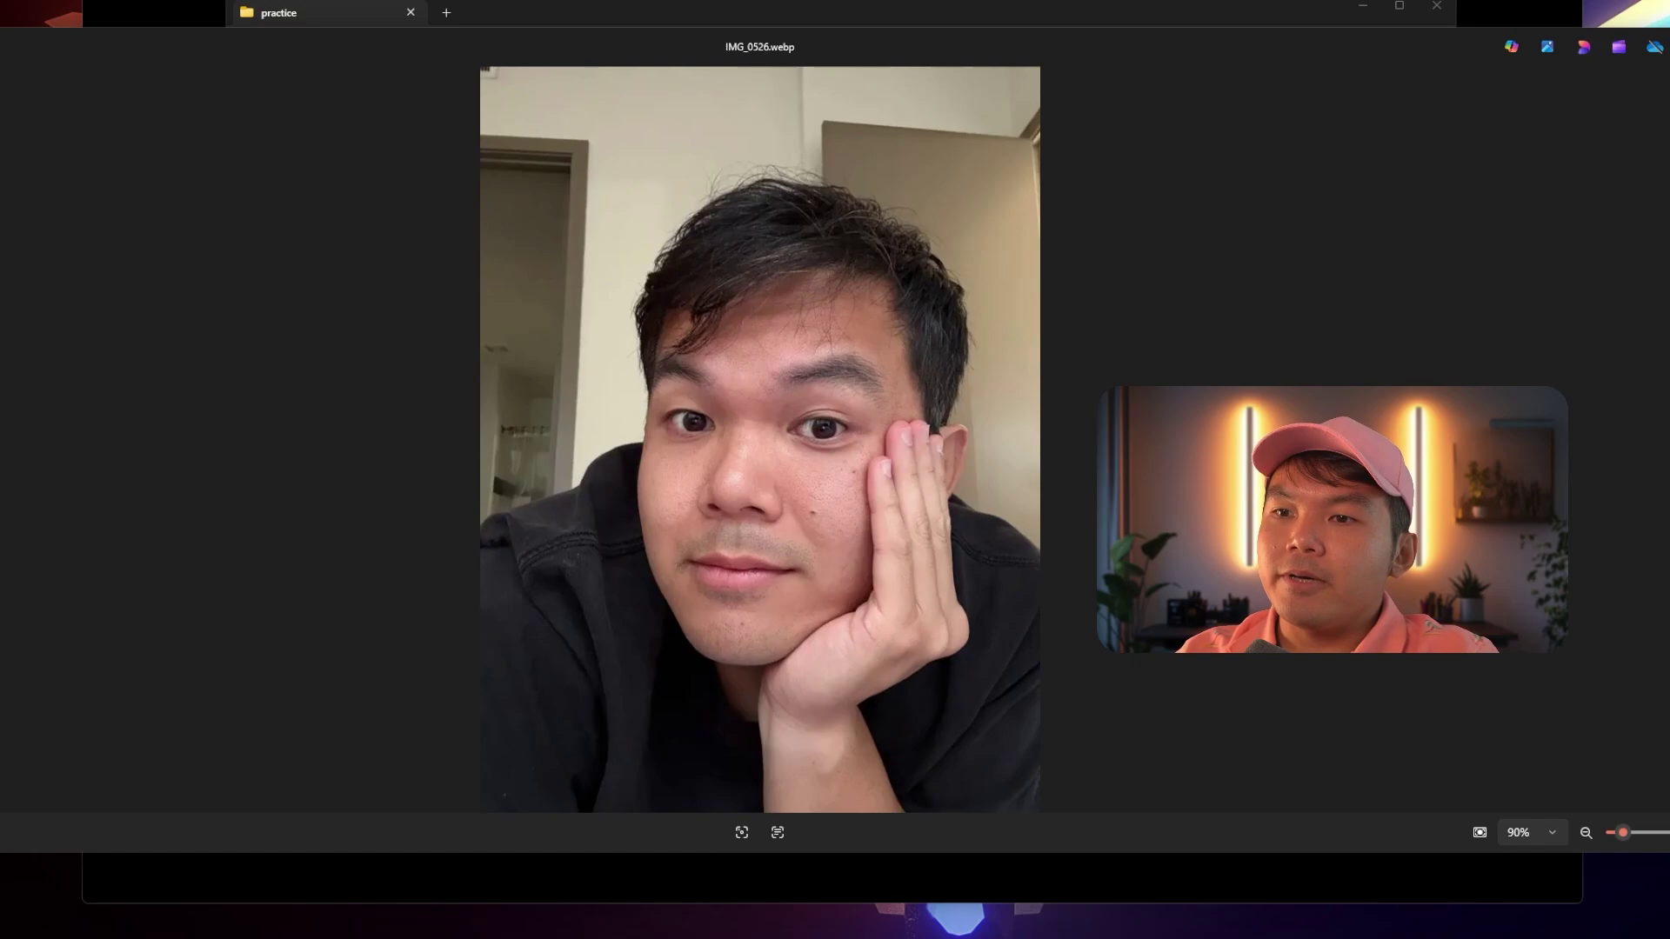
pyautogui.press('Right')
pyautogui.press('Escape')
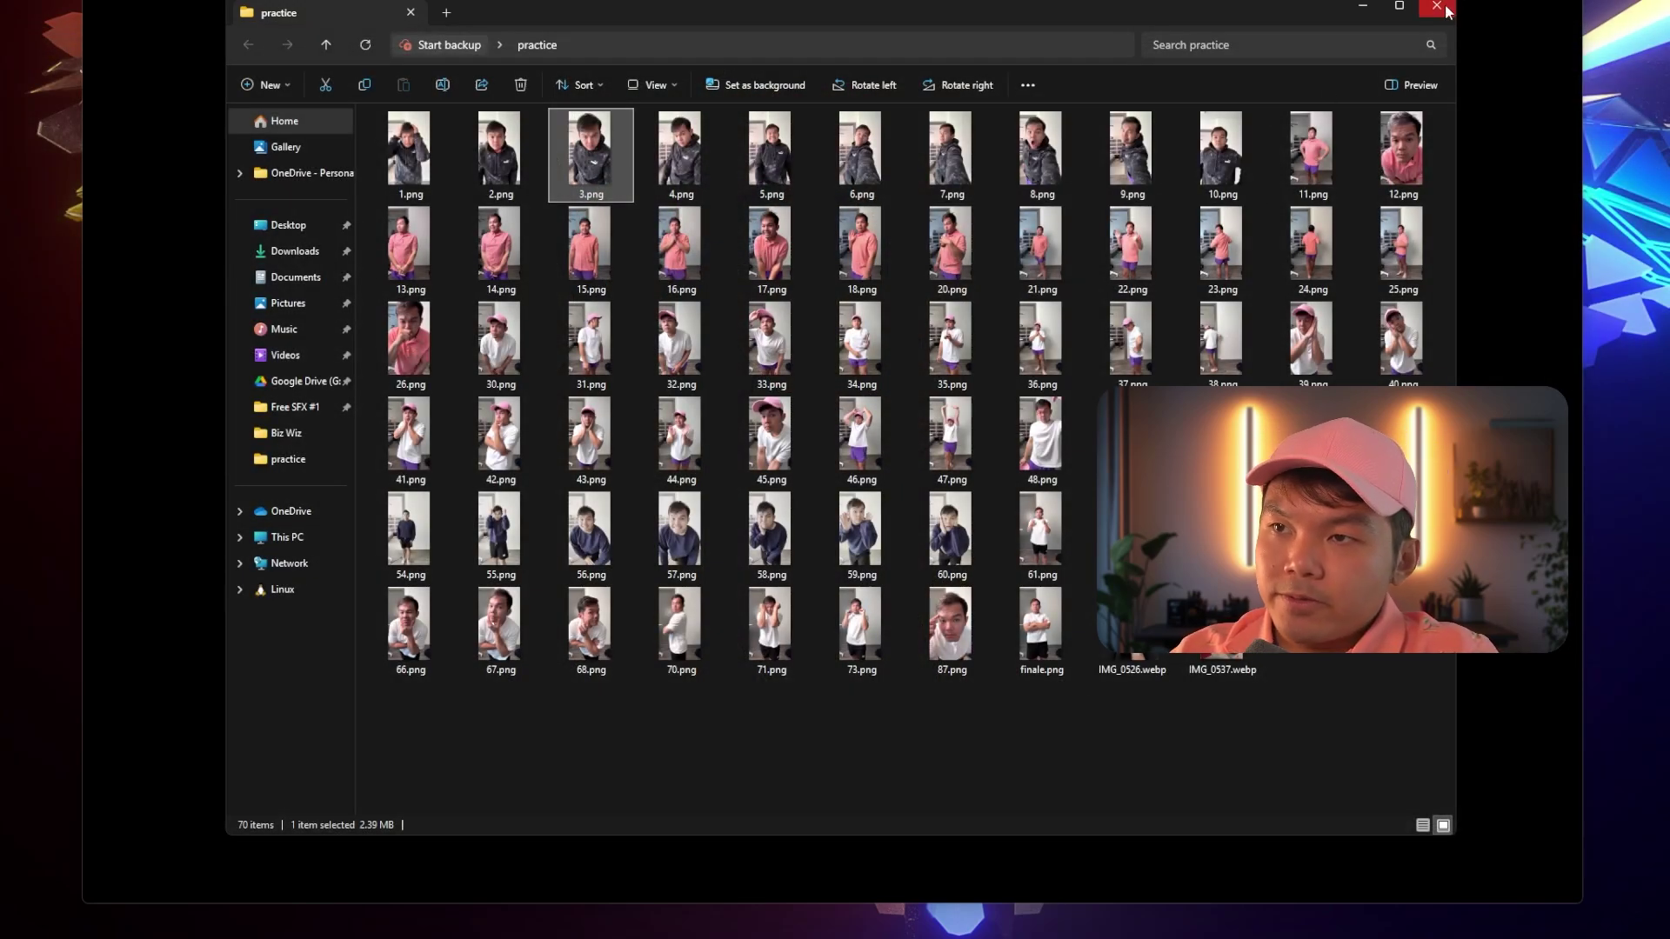
# Move the practice folder aside and upload all of its photos as the character's images
pyautogui.moveTo(1224, 21); pyautogui.dragTo(1669, 21)
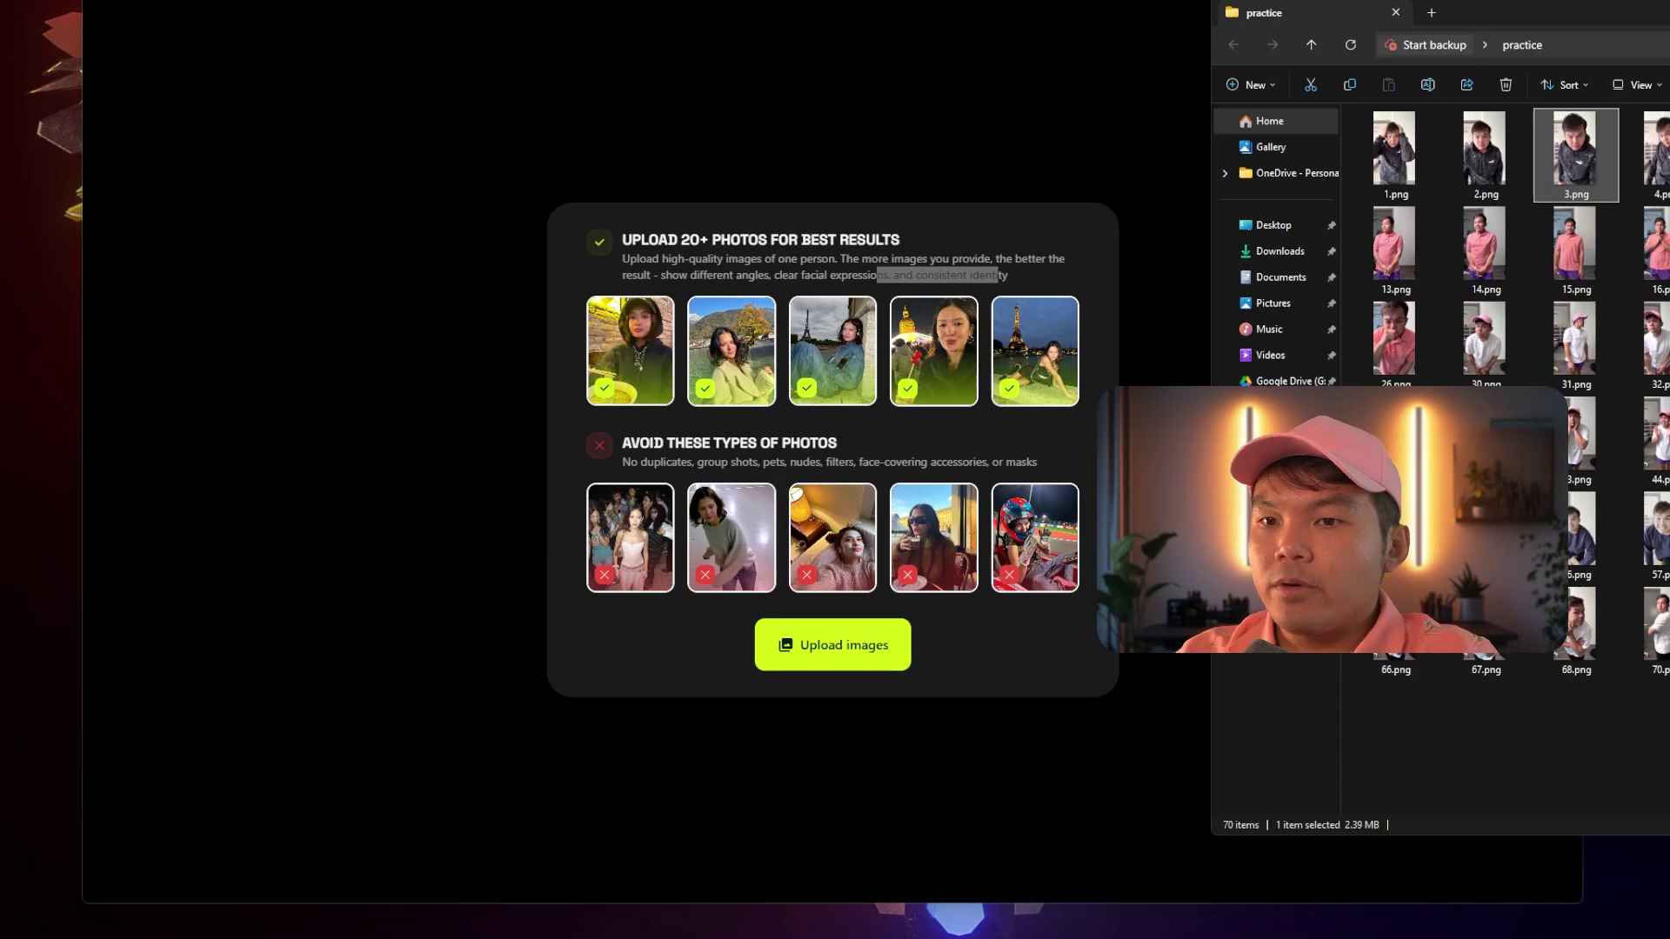
pyautogui.hotkey('ctrl', 'a')
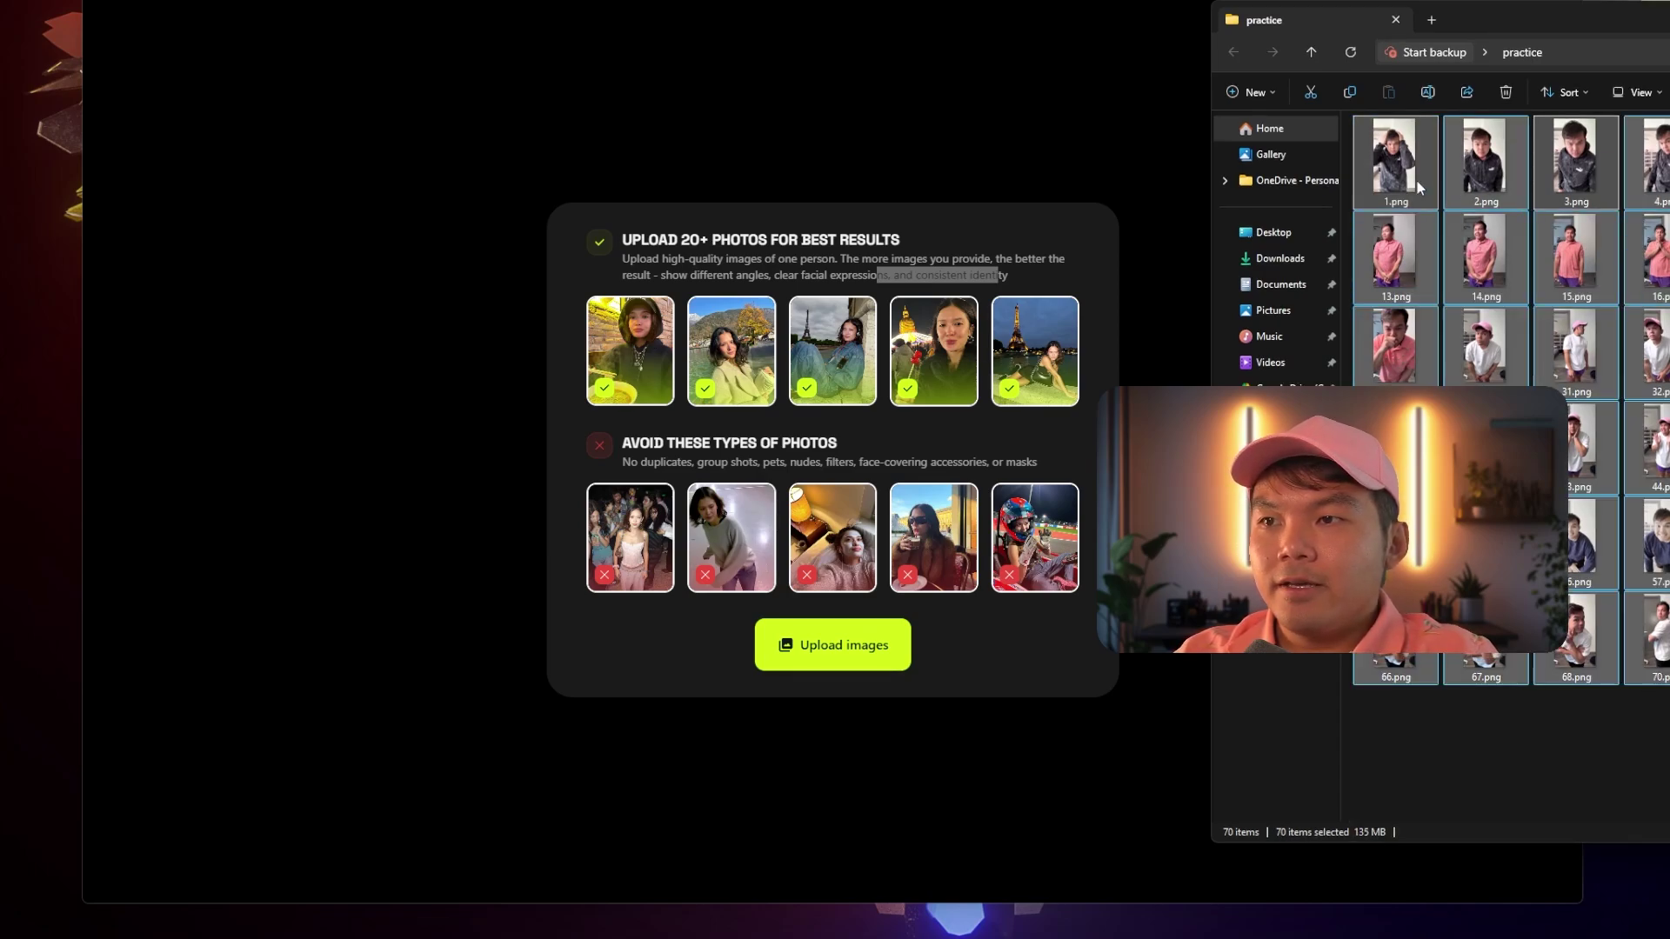
pyautogui.moveTo(1417, 181); pyautogui.dragTo(897, 417)
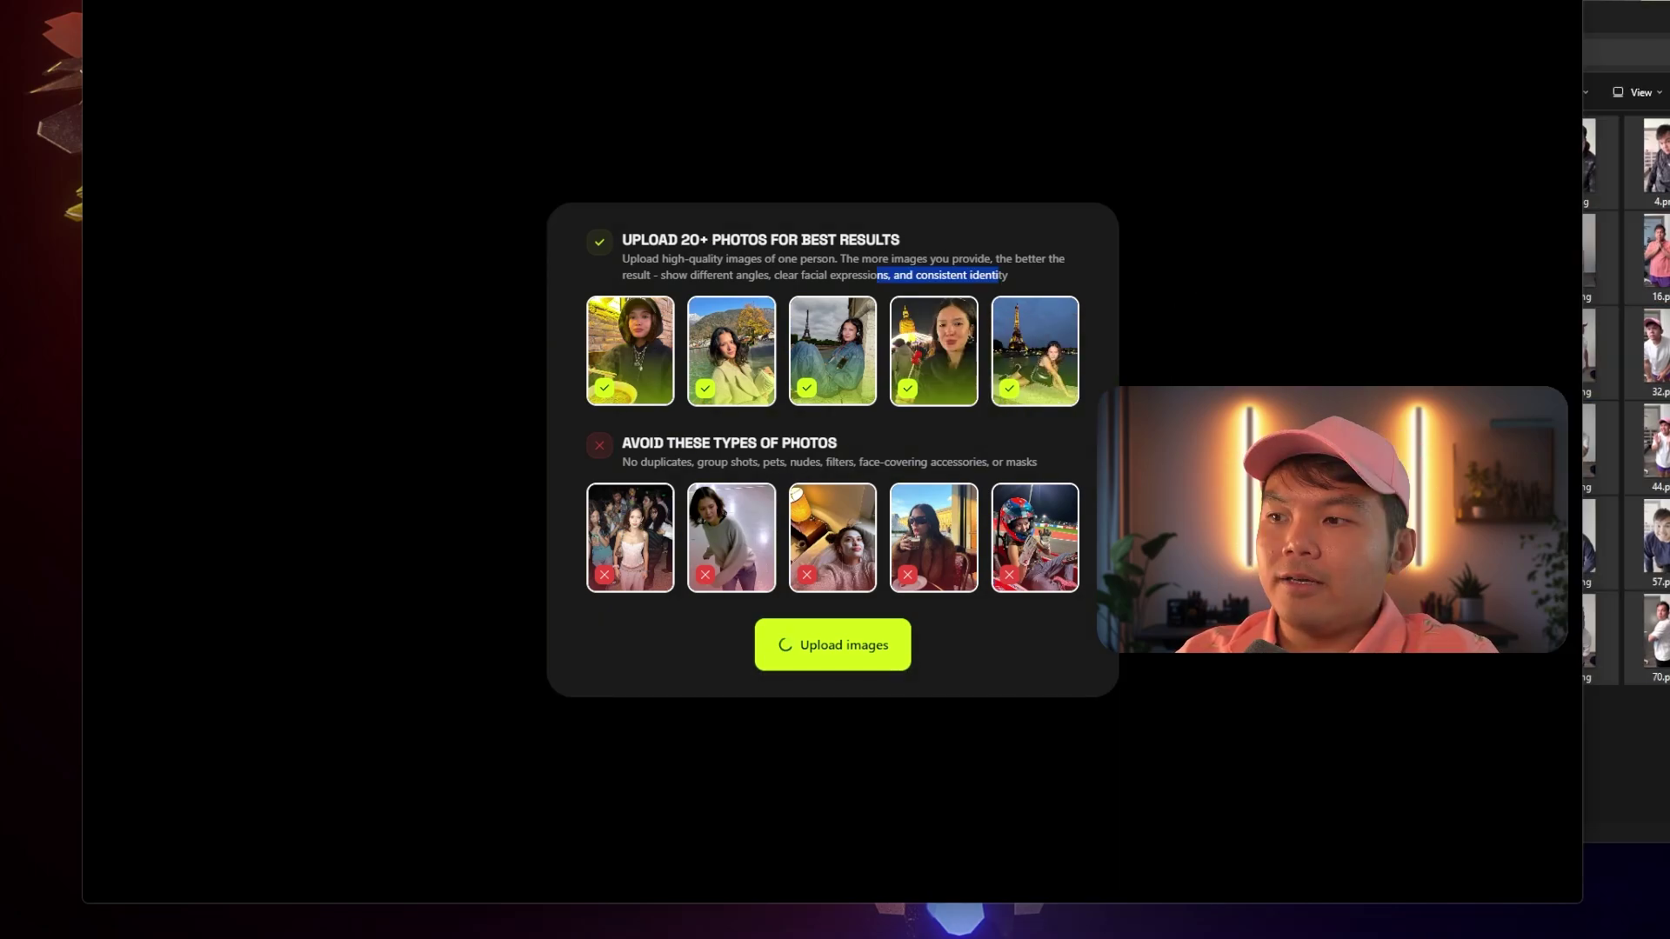
# Look over the uploaded photos and name the character Biz Body
pyautogui.scroll(-6, 932, 572)
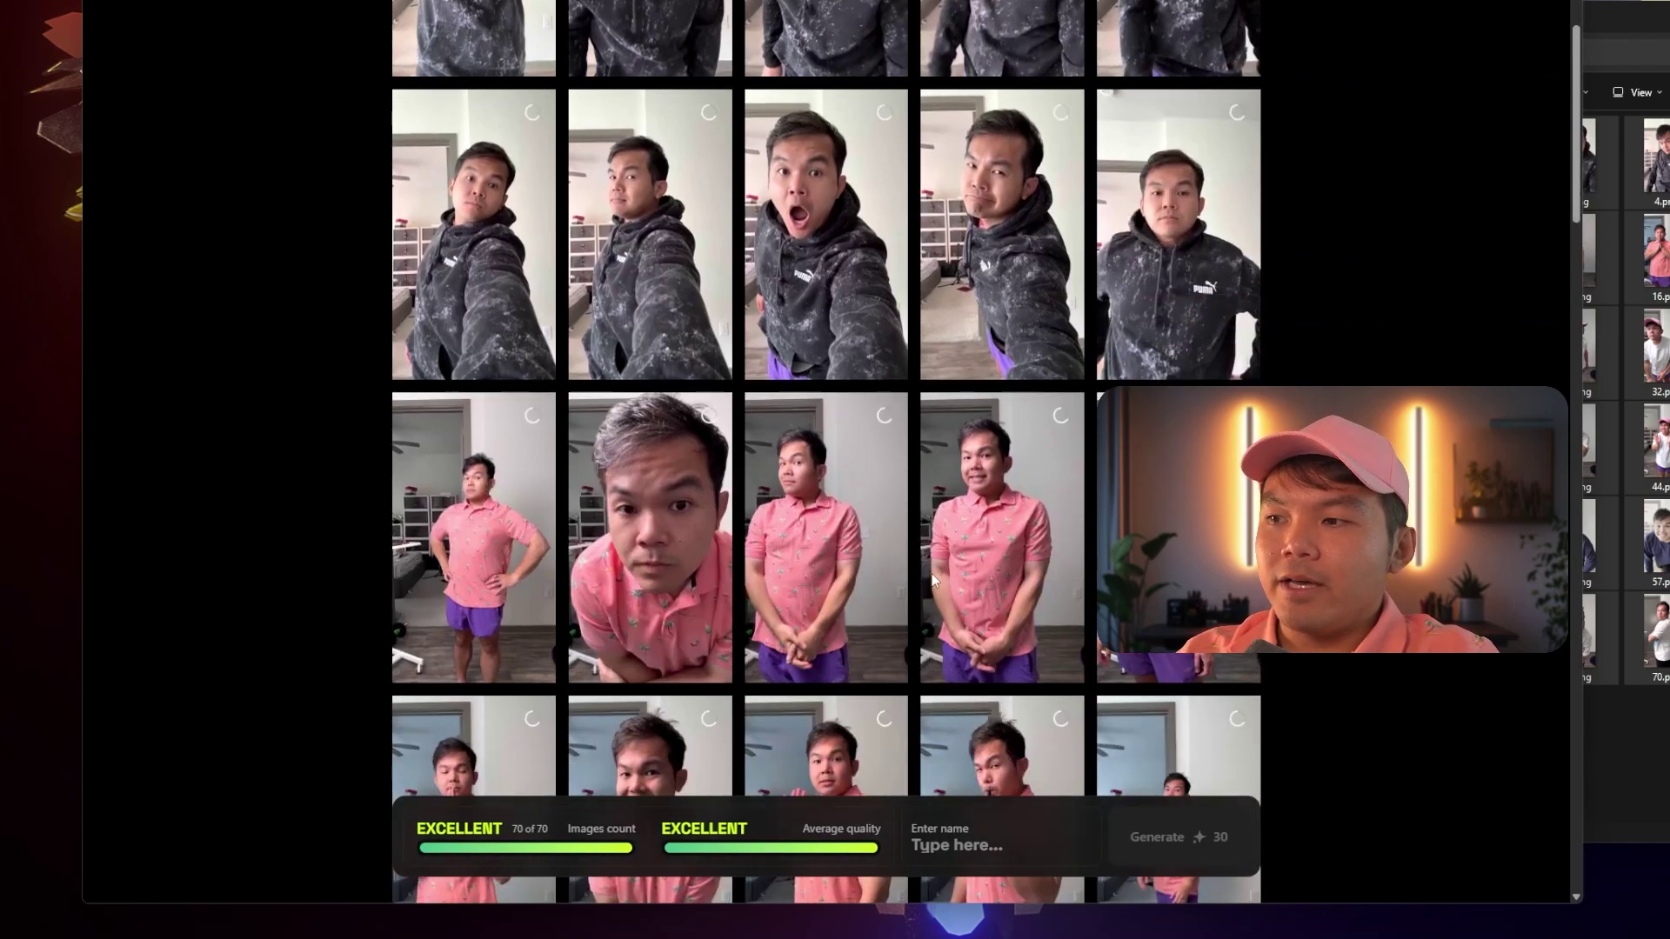
pyautogui.scroll(-1, 671, 763)
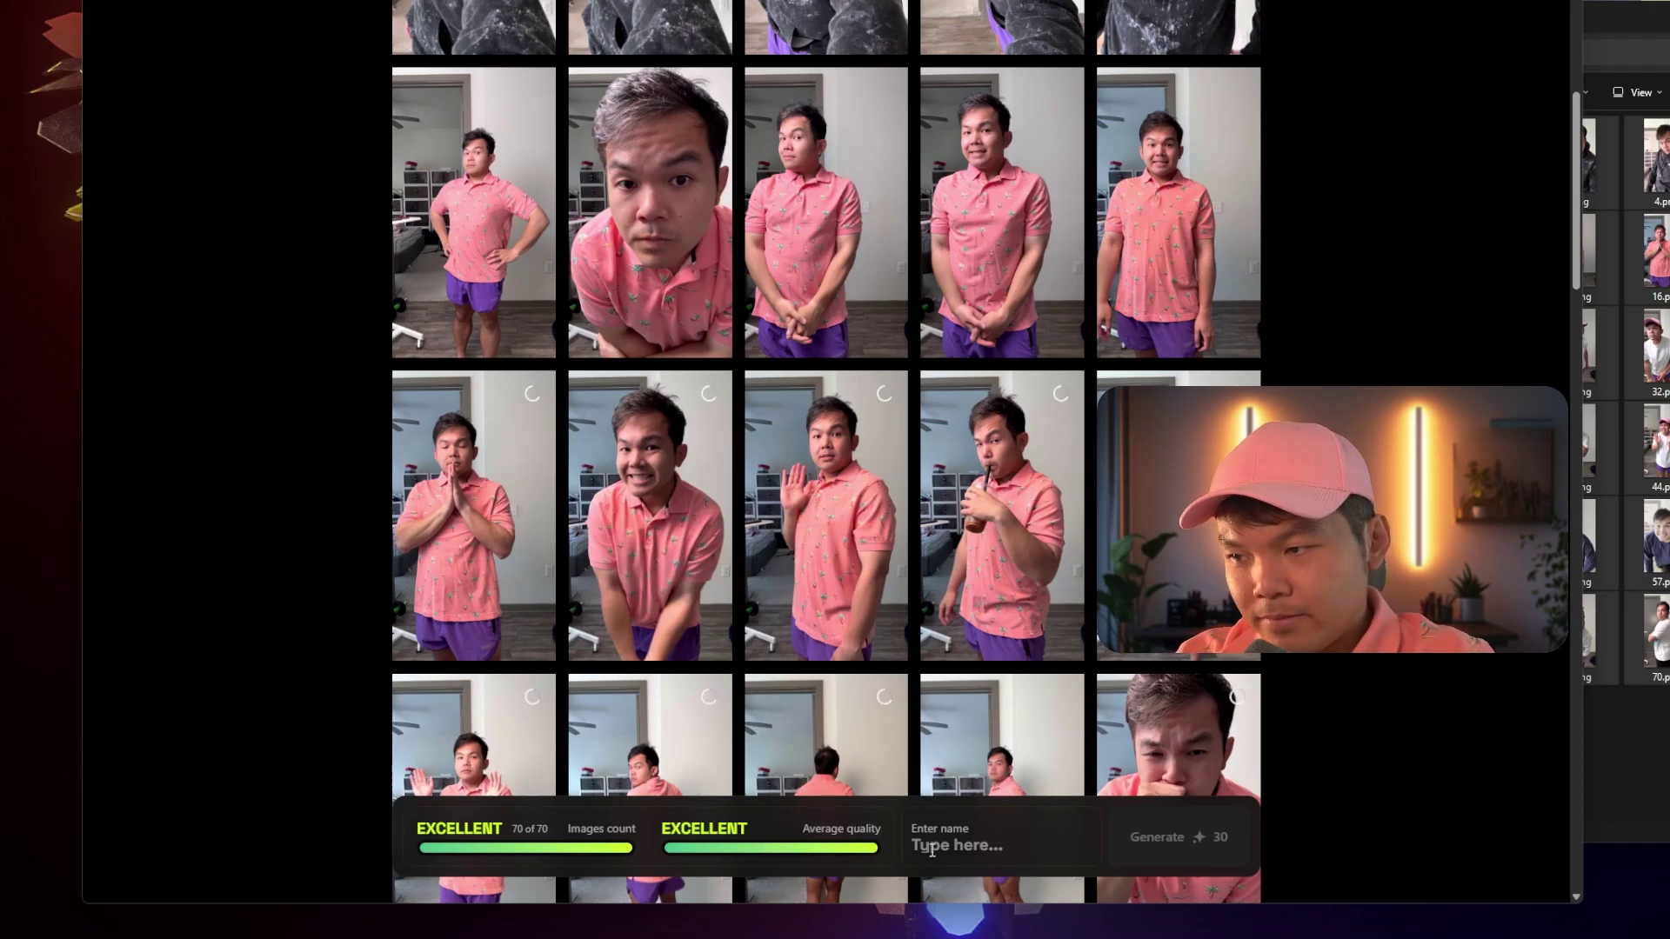
pyautogui.write('Sunny Vibes Voyager')
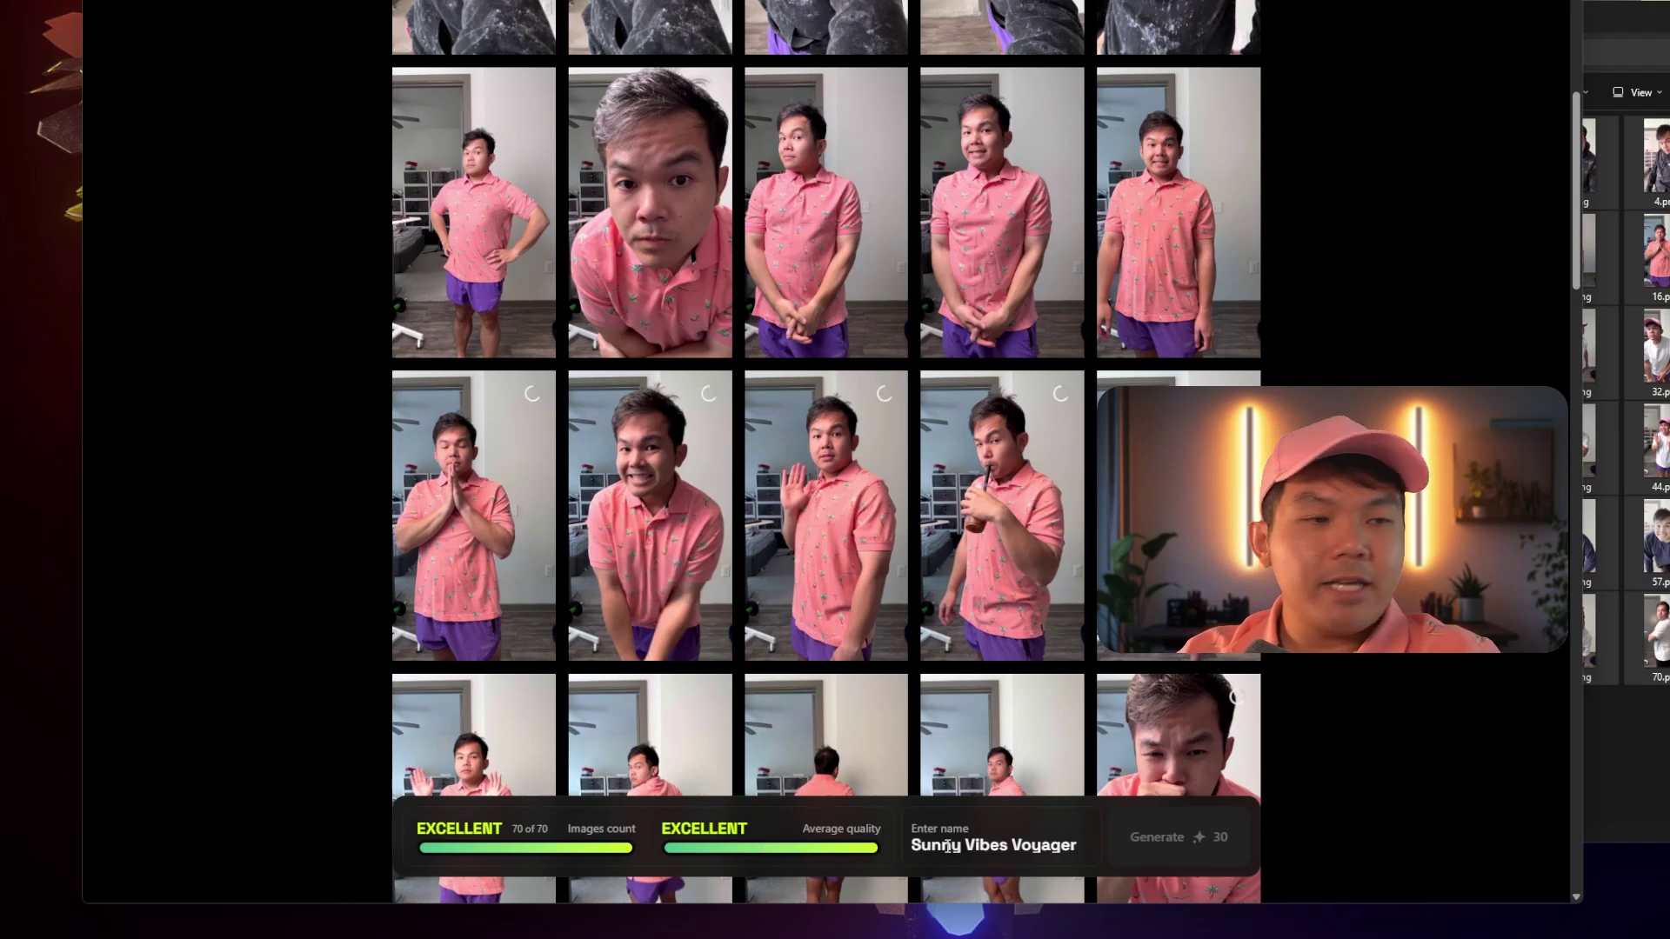
pyautogui.hotkey('ctrl', 'a')
pyautogui.write('Tell')
pyautogui.press('capslock')
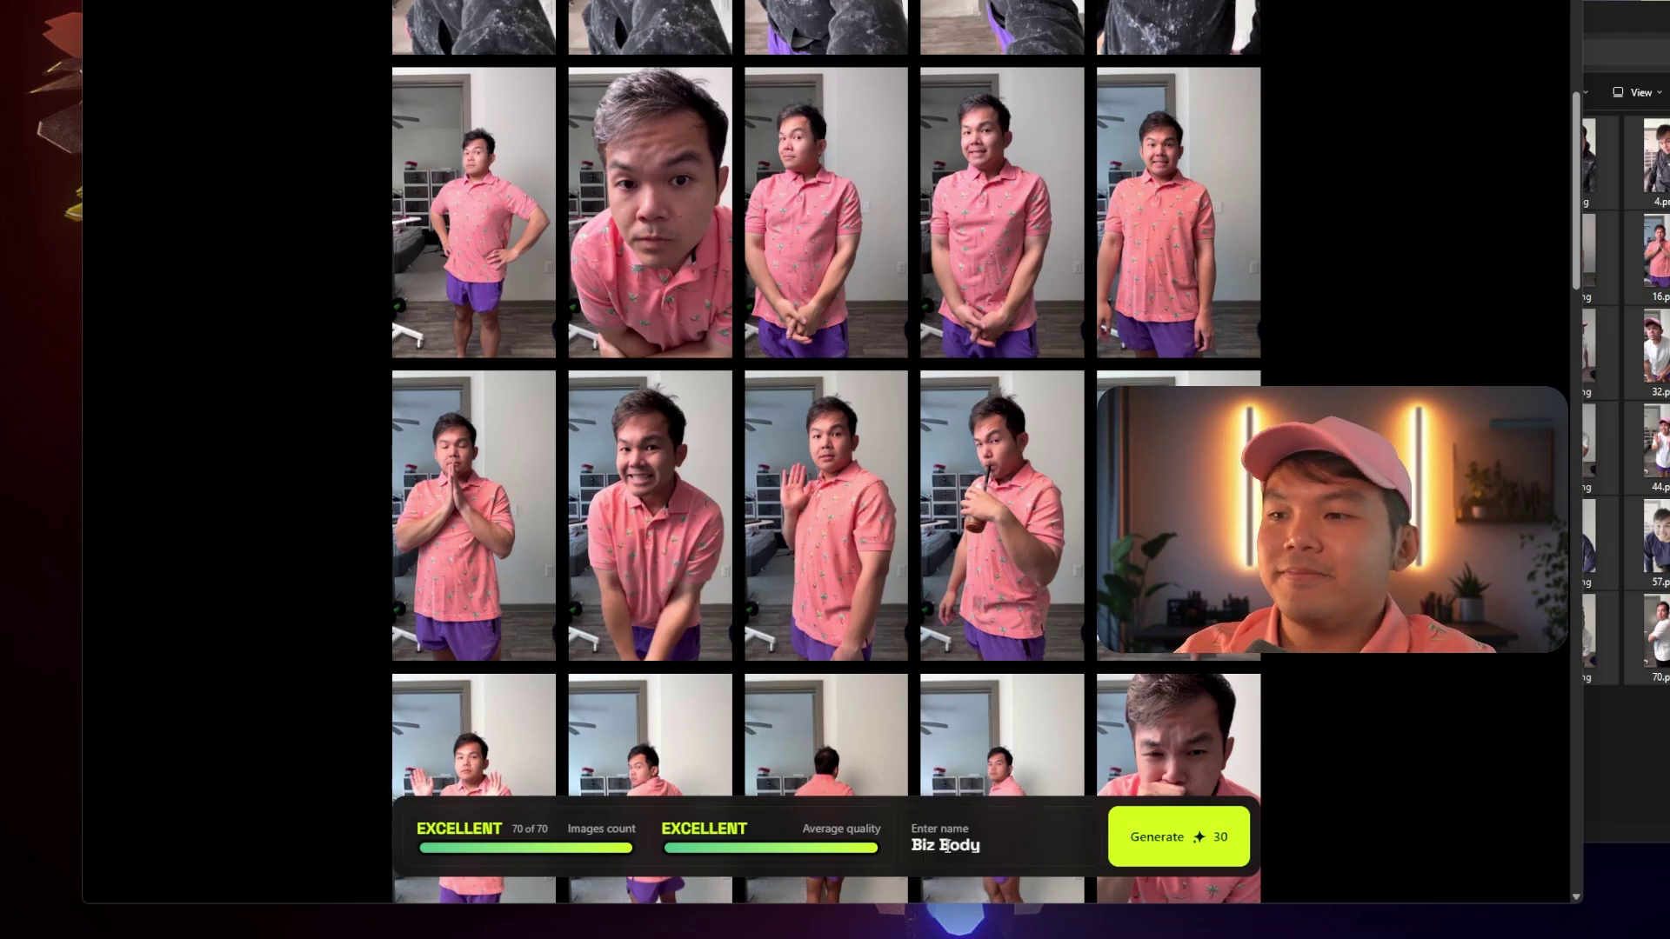
# Try to generate the character from the uploaded photos and review the Pro upgrade offer, including its monthly credits
pyautogui.scroll(-1, 1111, 851)
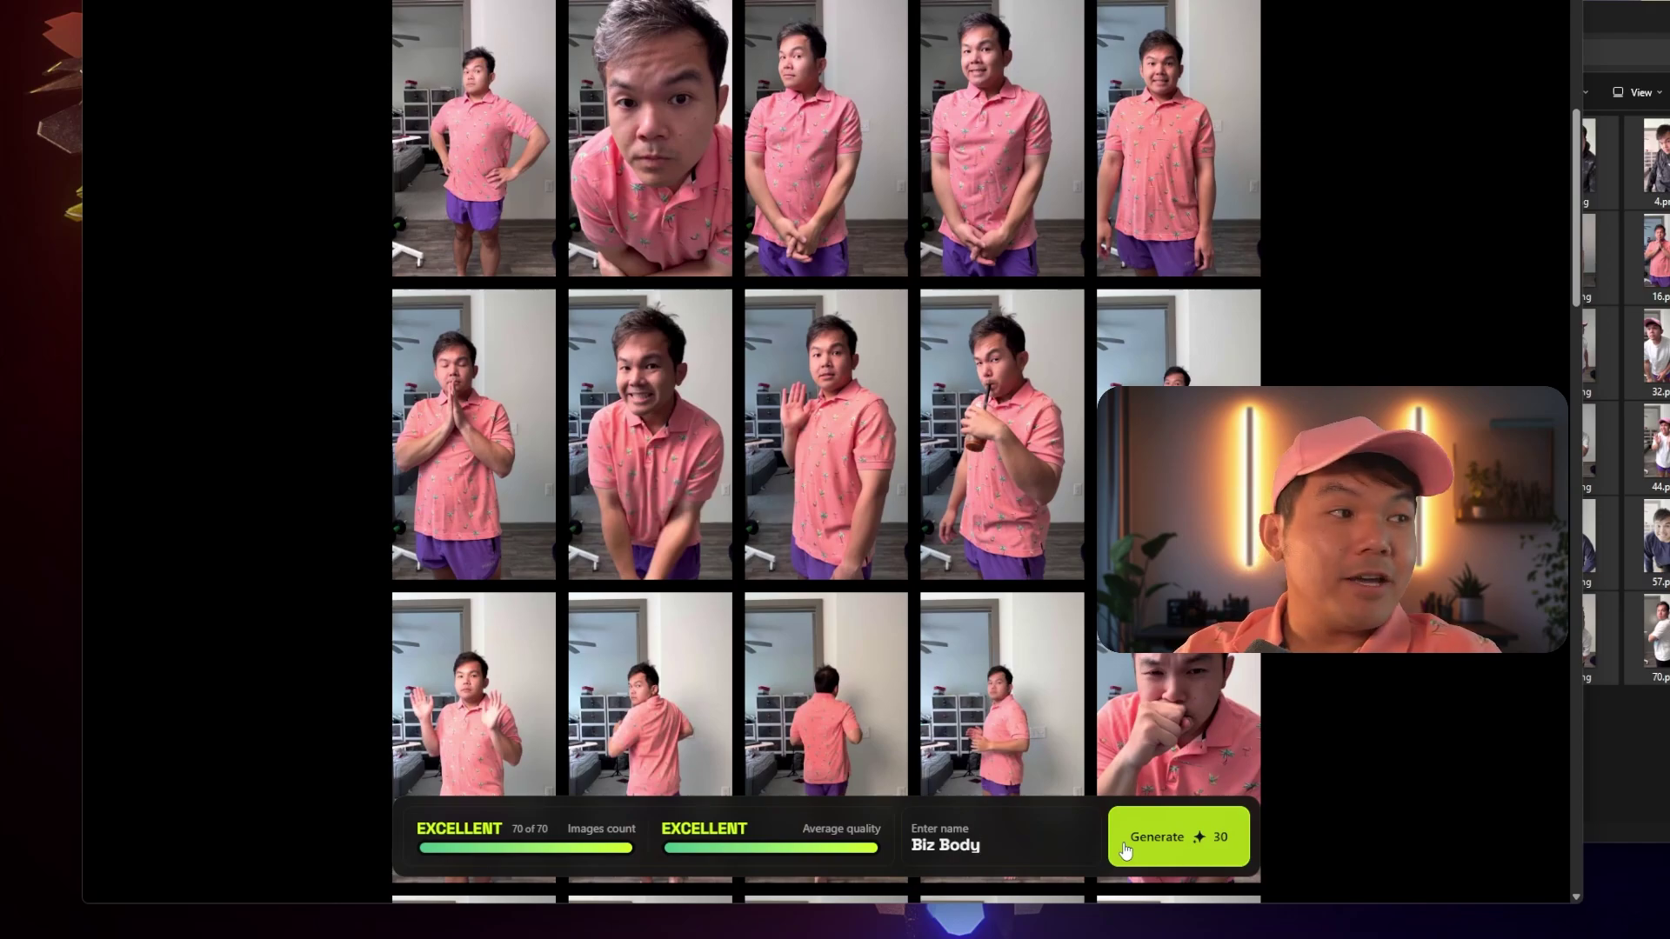
pyautogui.scroll(-5, 1131, 852)
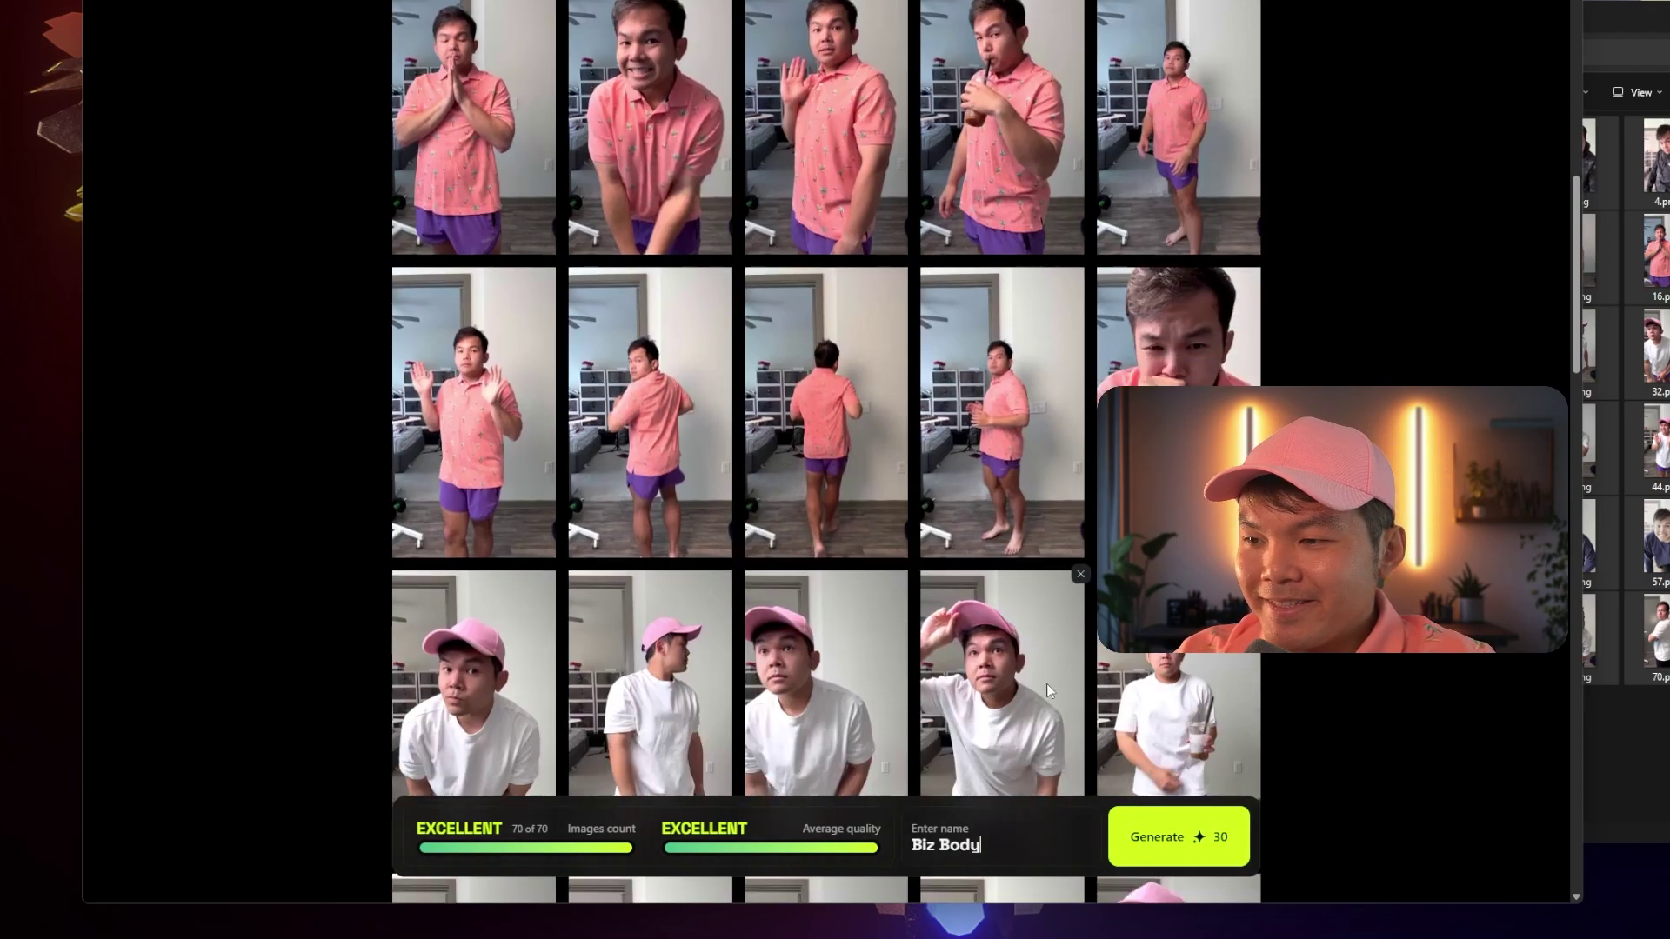
pyautogui.click(1161, 861)
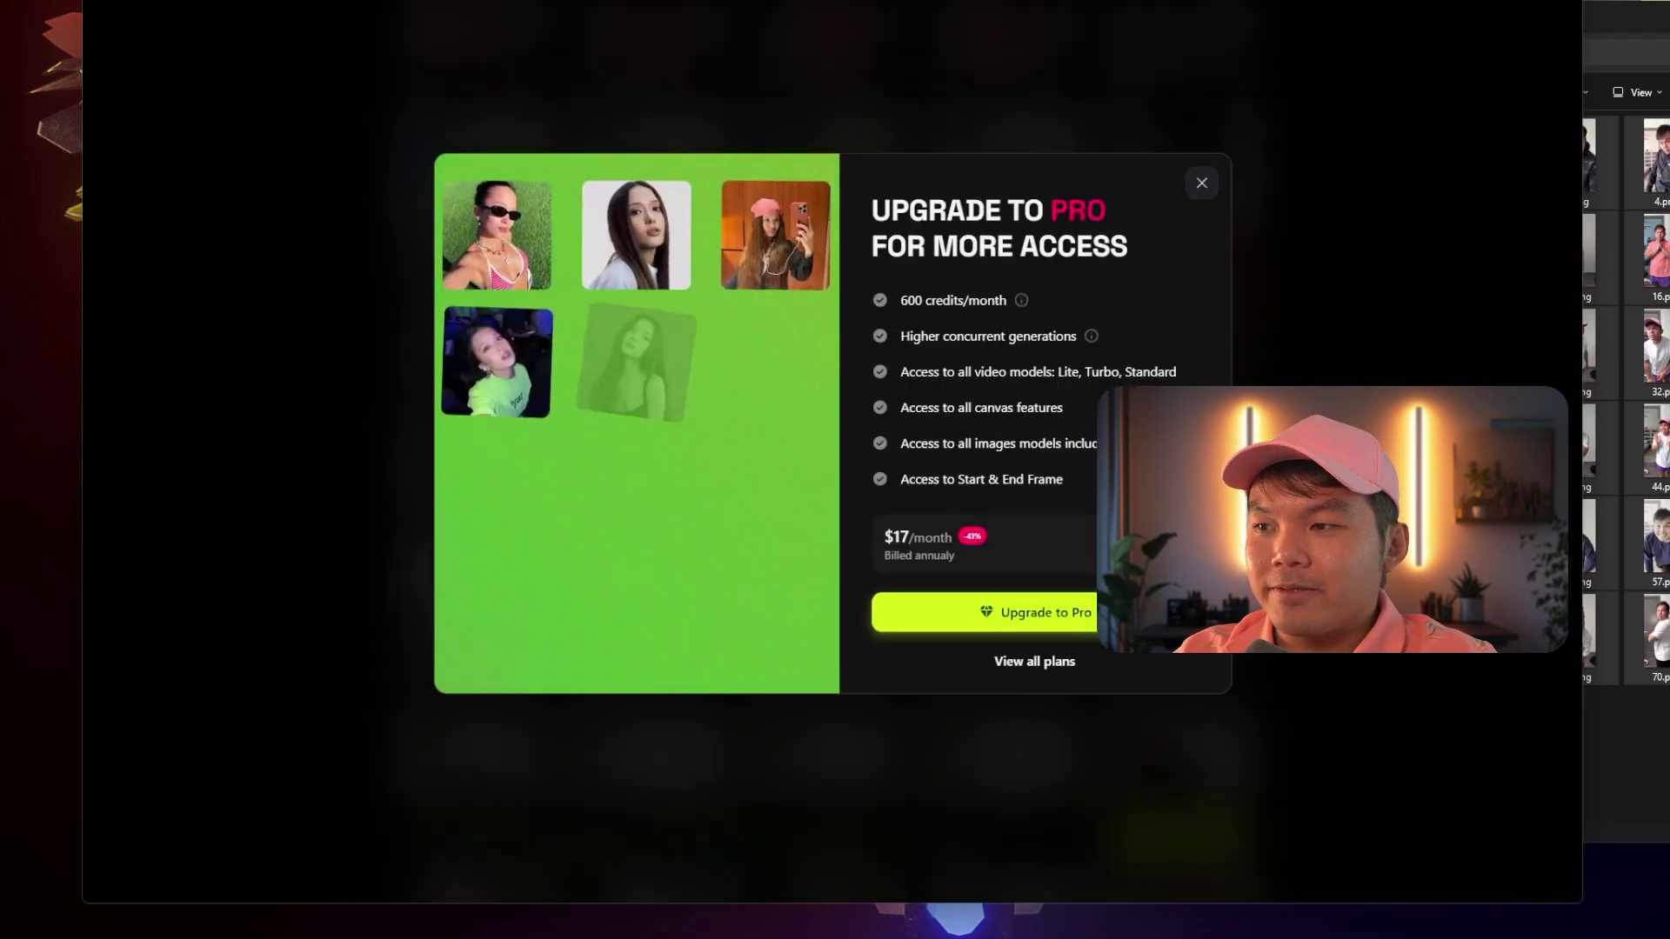
pyautogui.moveTo(997, 248); pyautogui.dragTo(1111, 253)
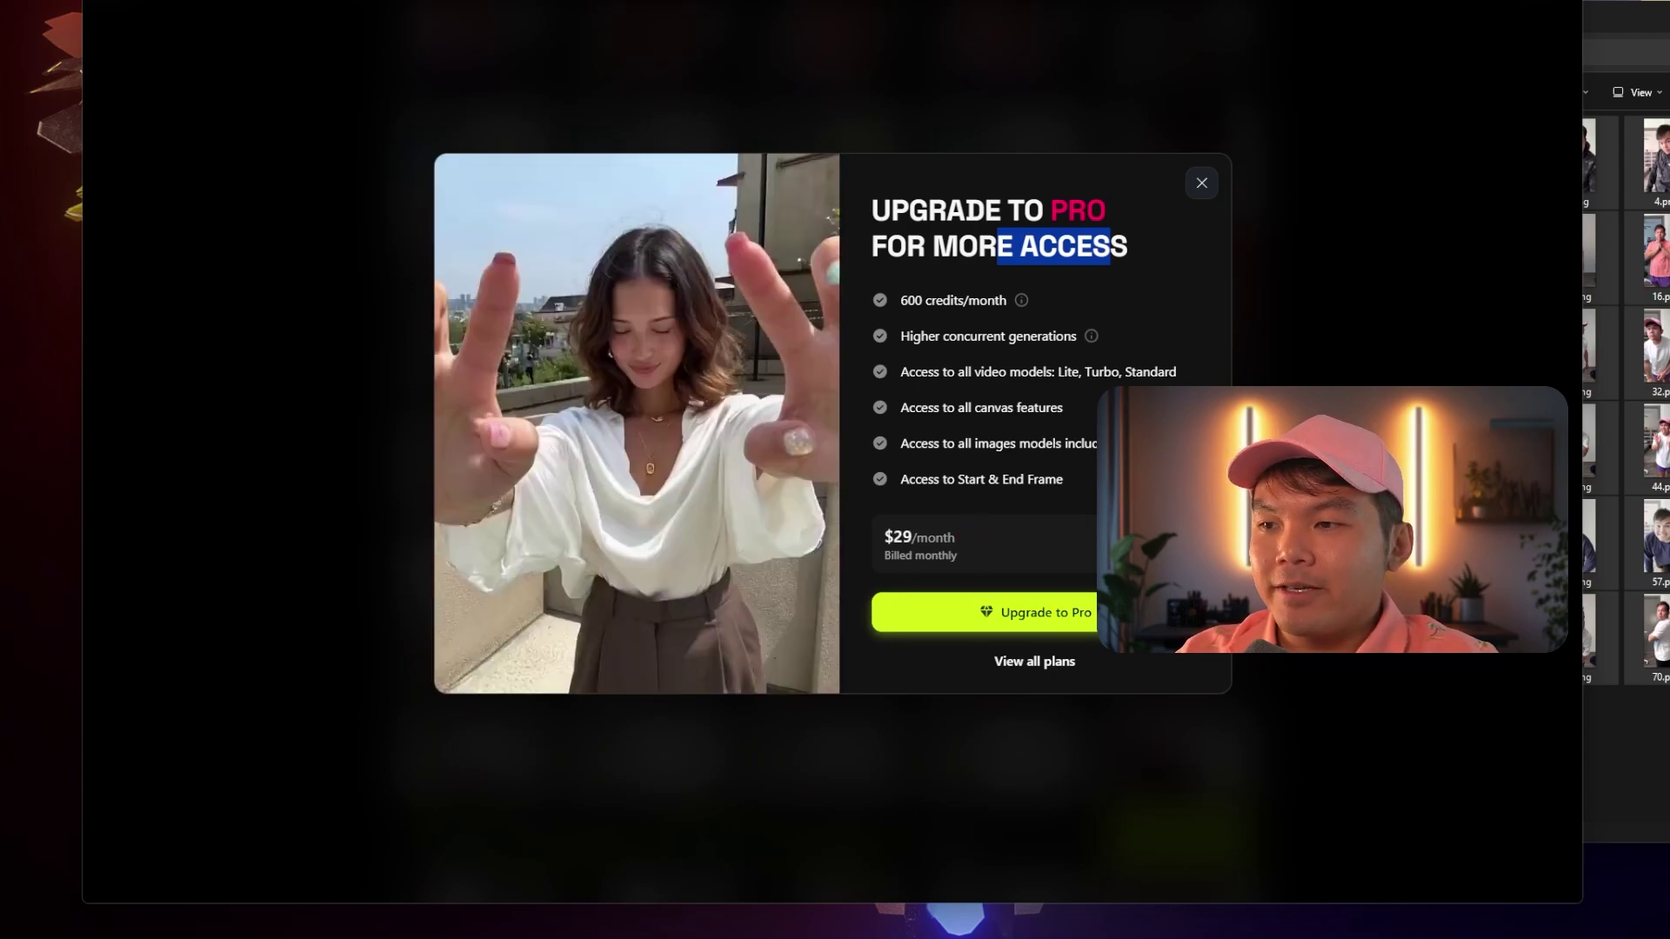
pyautogui.moveTo(915, 300); pyautogui.dragTo(1007, 301)
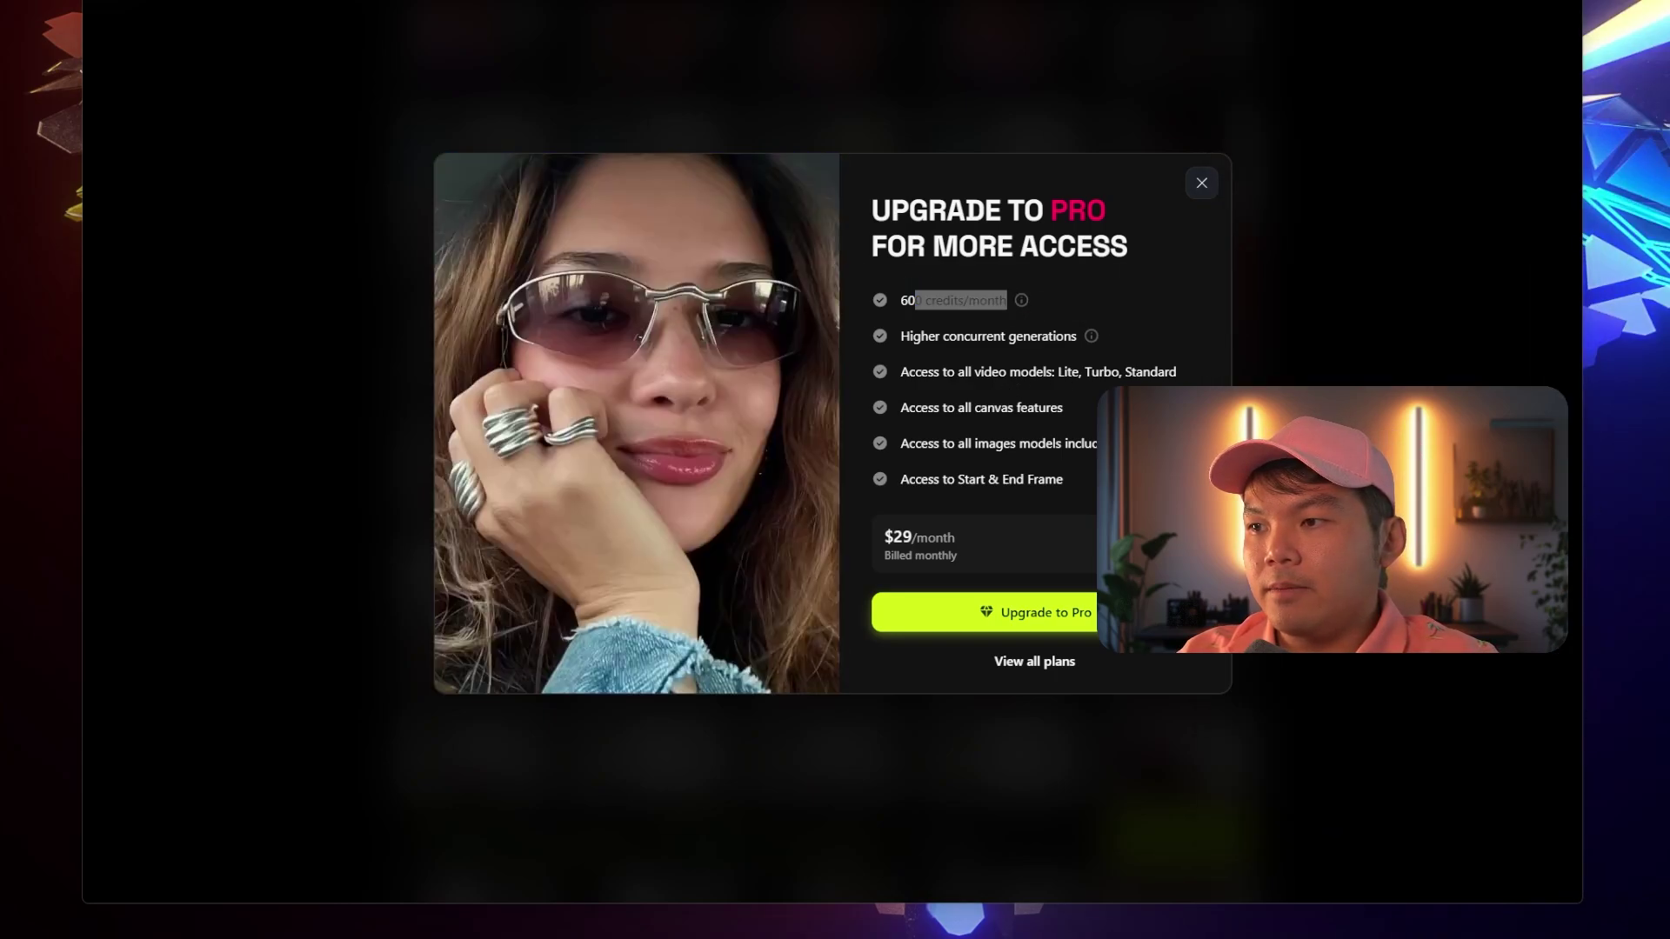
# Leave the upgrade offer, look over the uploaded photos and generate the Summer Breeze Vibes character
pyautogui.click(1070, 520)
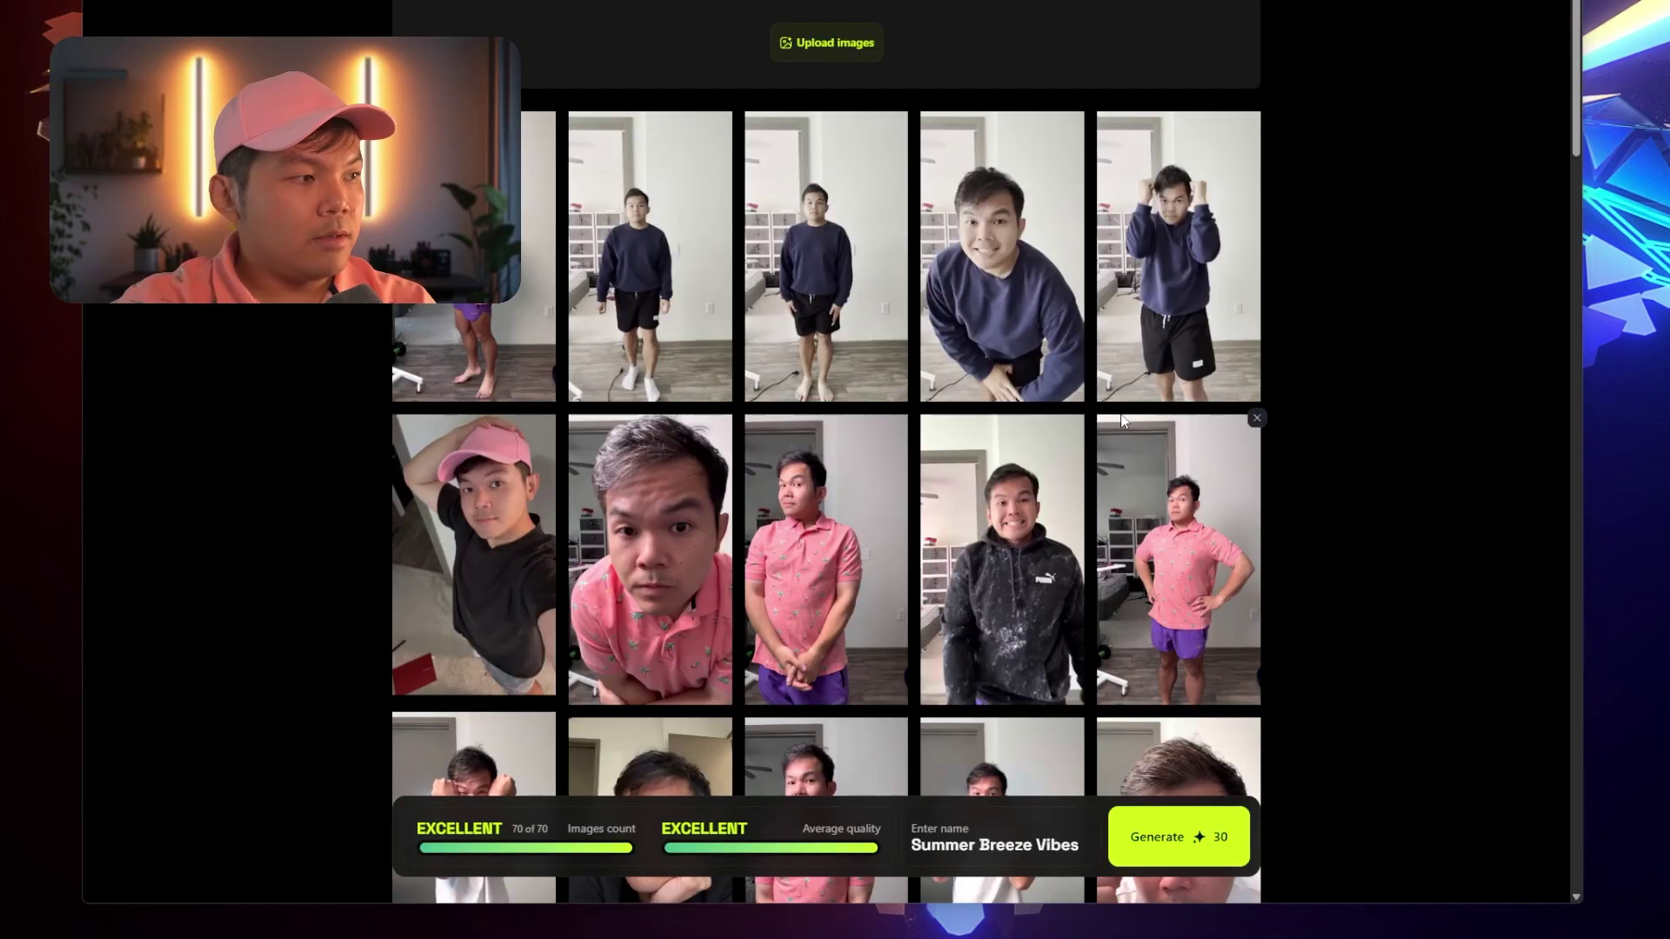
pyautogui.scroll(-6, 784, 527)
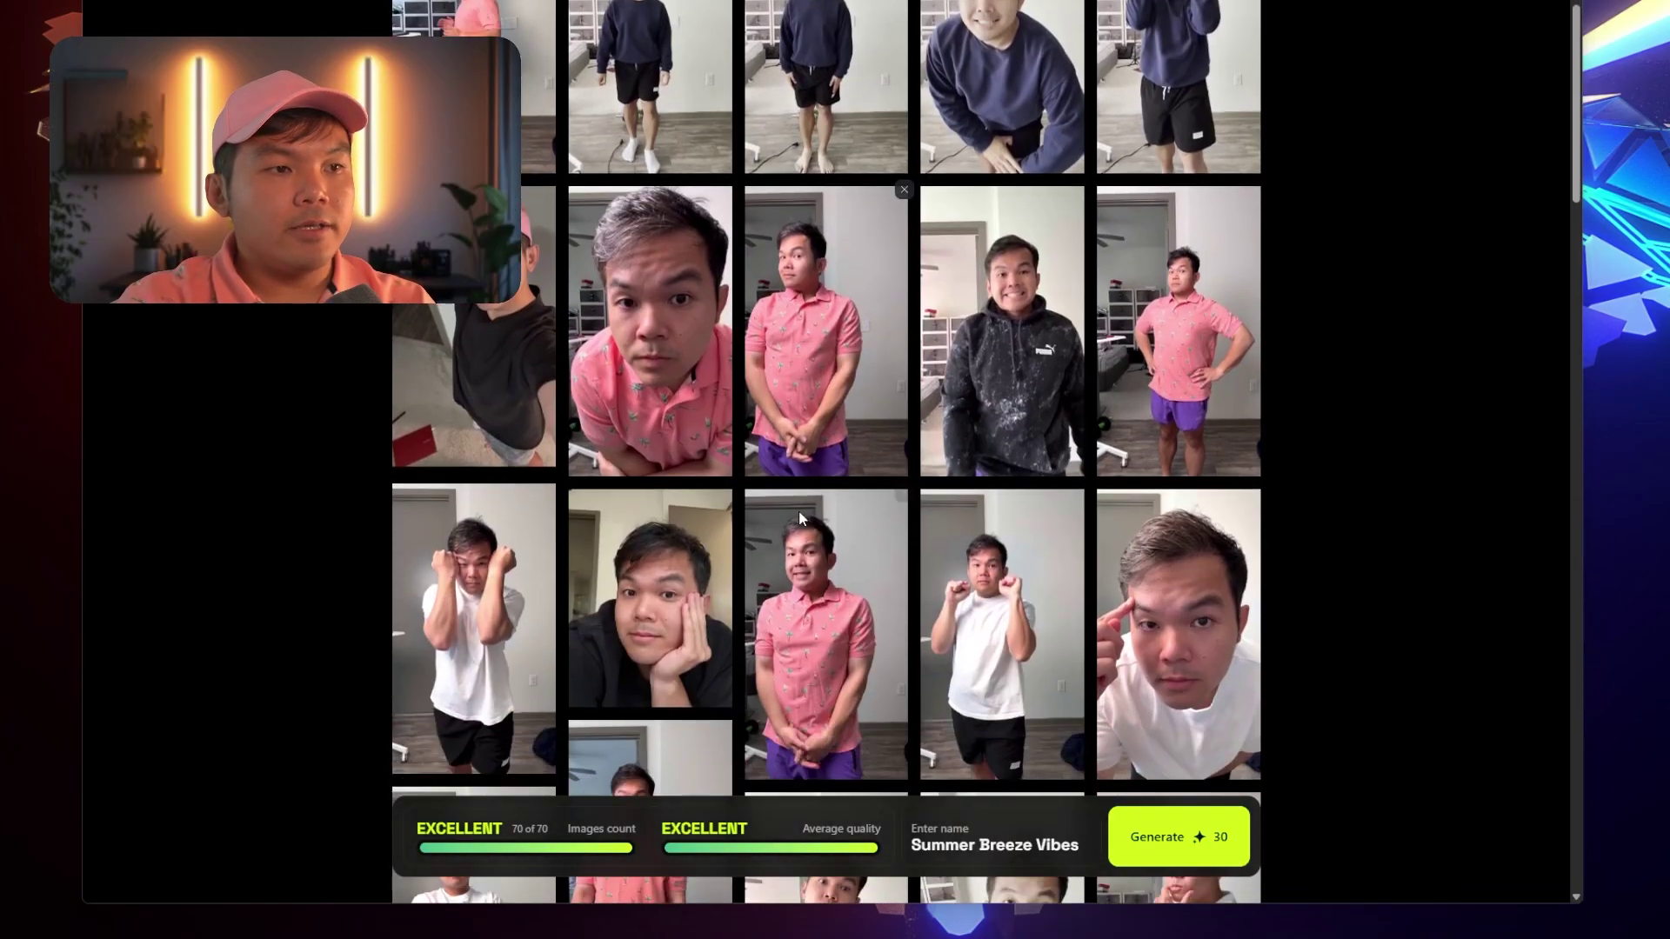
pyautogui.scroll(-10, 801, 509)
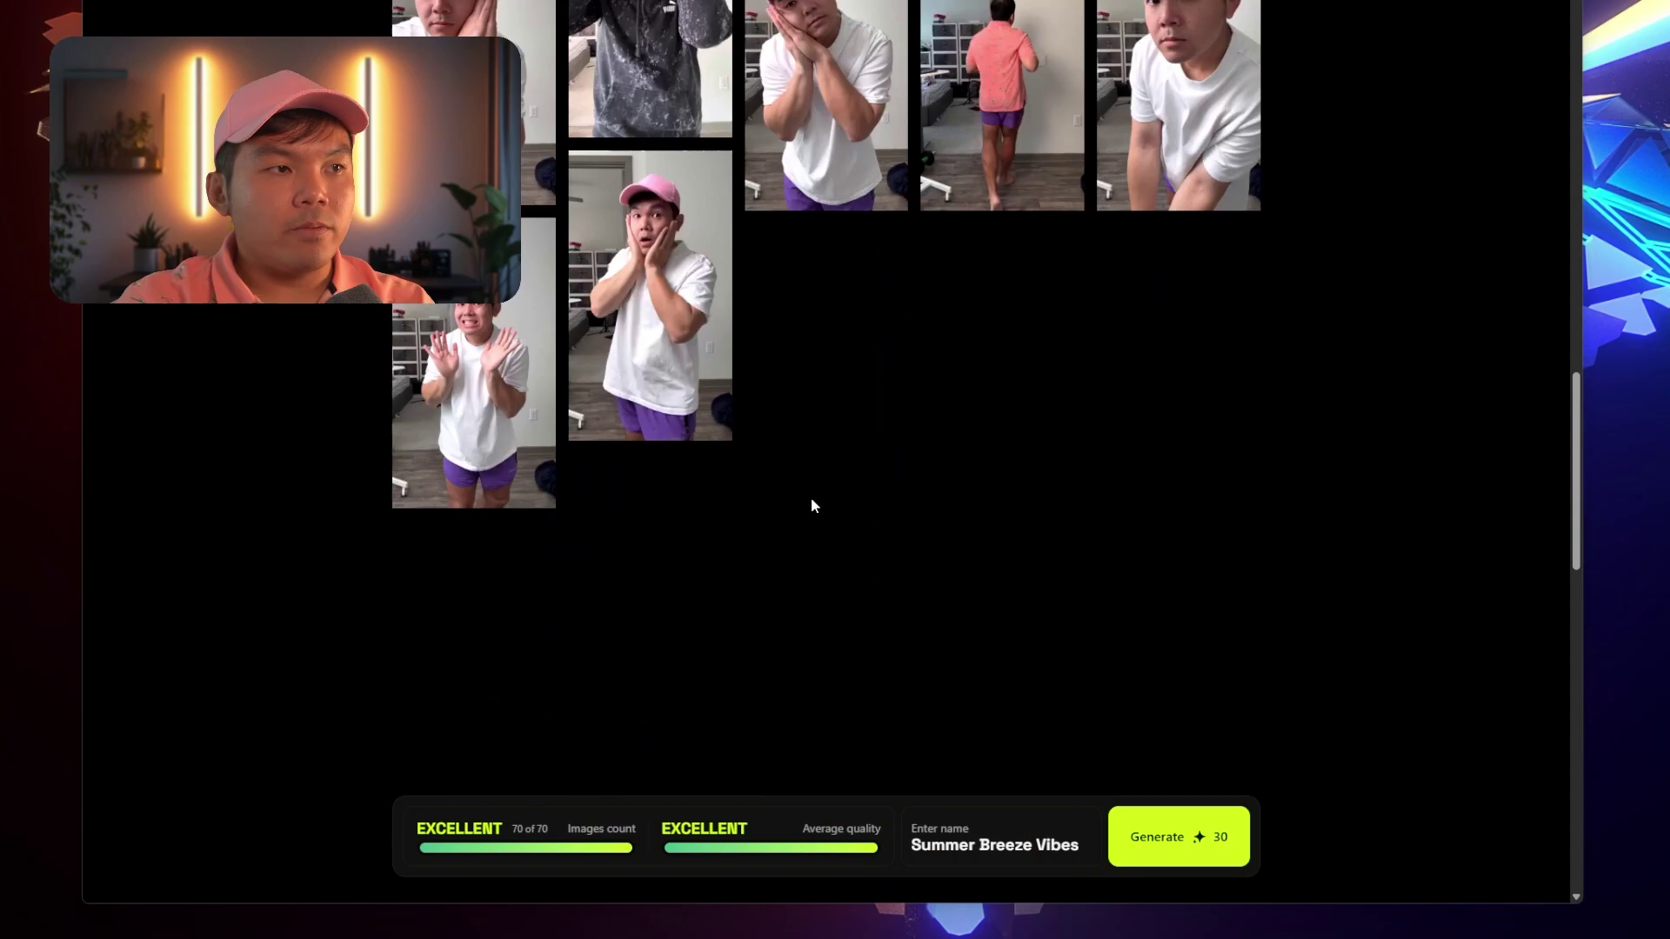
pyautogui.click(1179, 837)
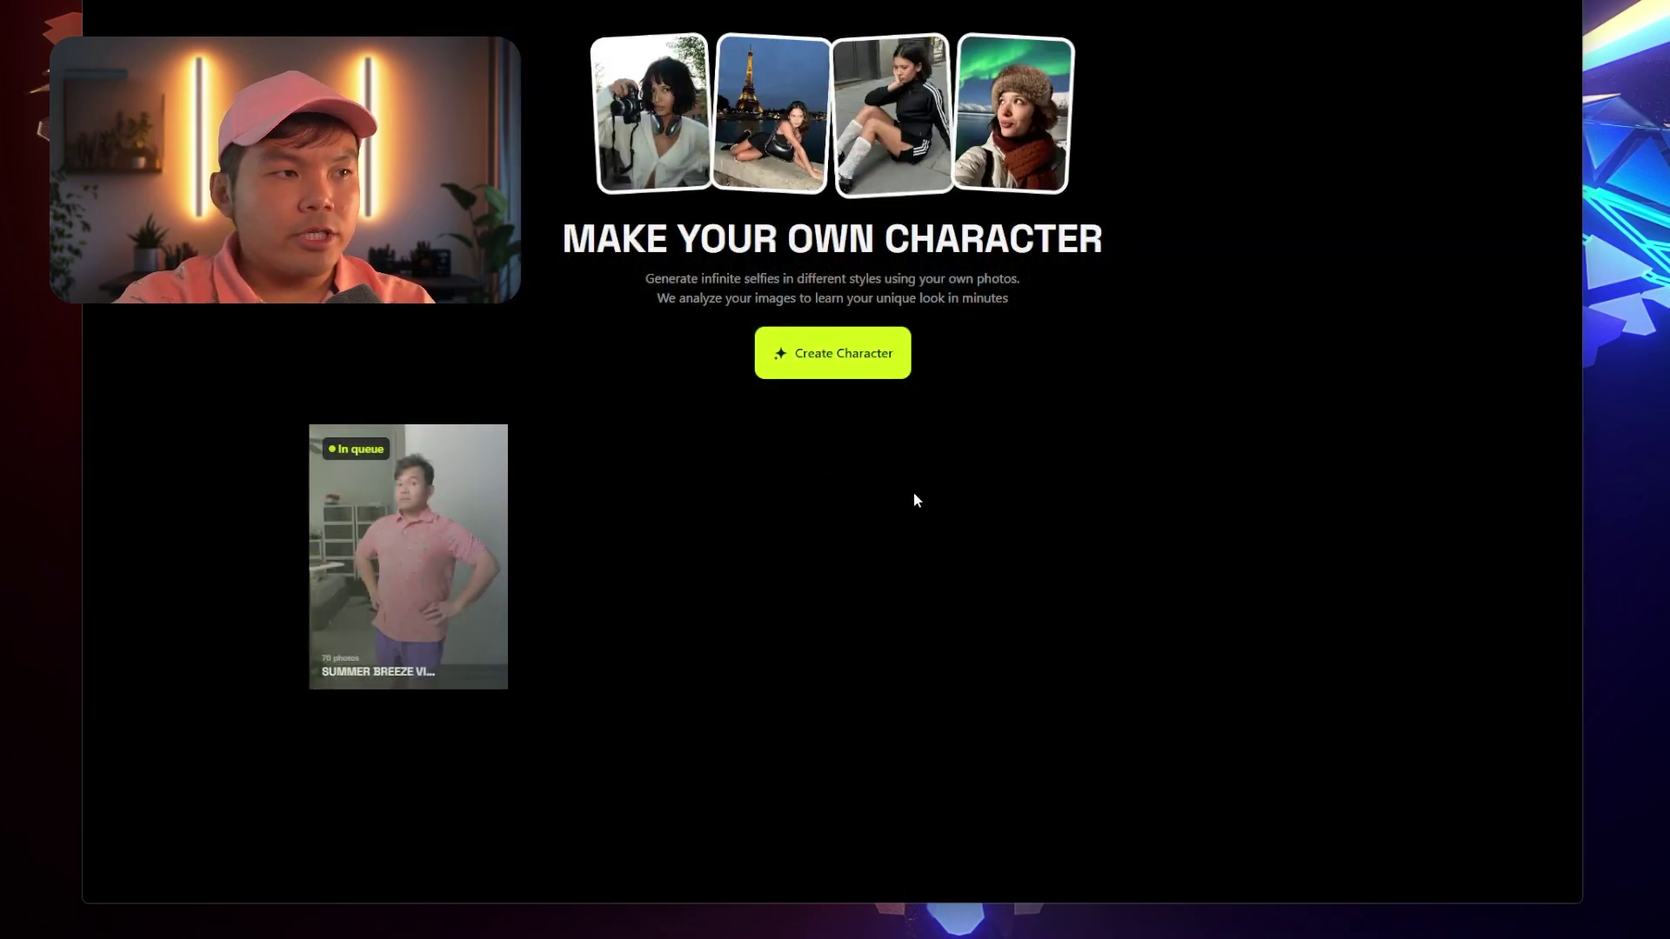
# Open the finished Summer Breeze Vibes character, check the available image models and set the aspect ratio to 9:16
pyautogui.moveTo(409, 680)
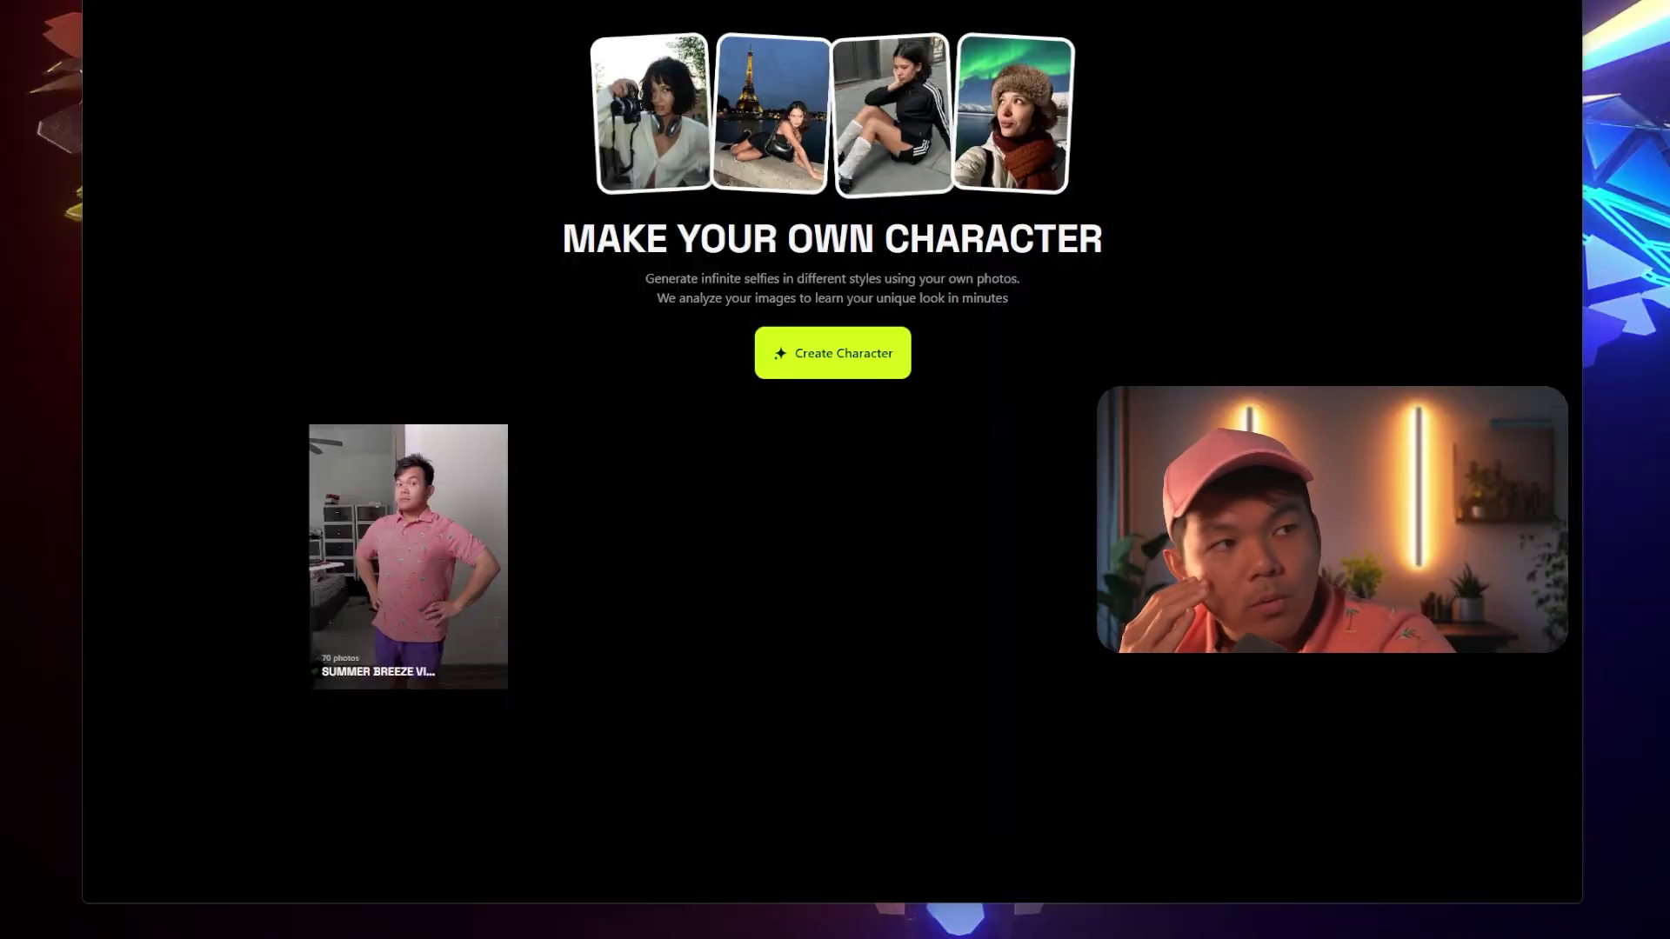
pyautogui.moveTo(381, 580)
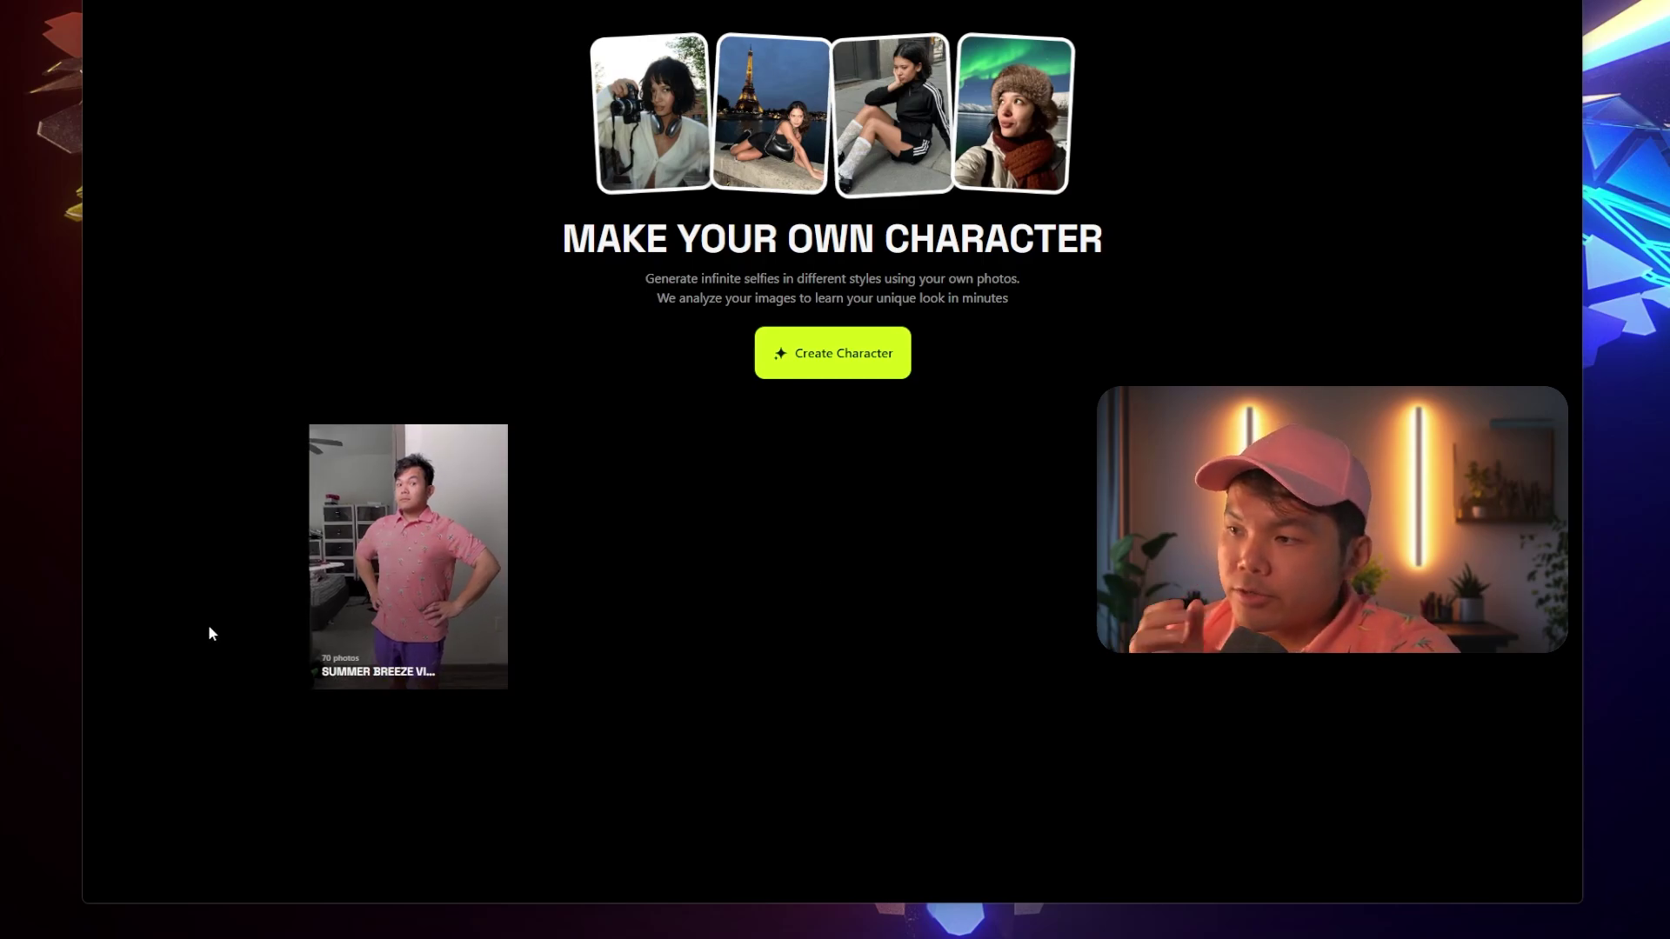
pyautogui.click(420, 567)
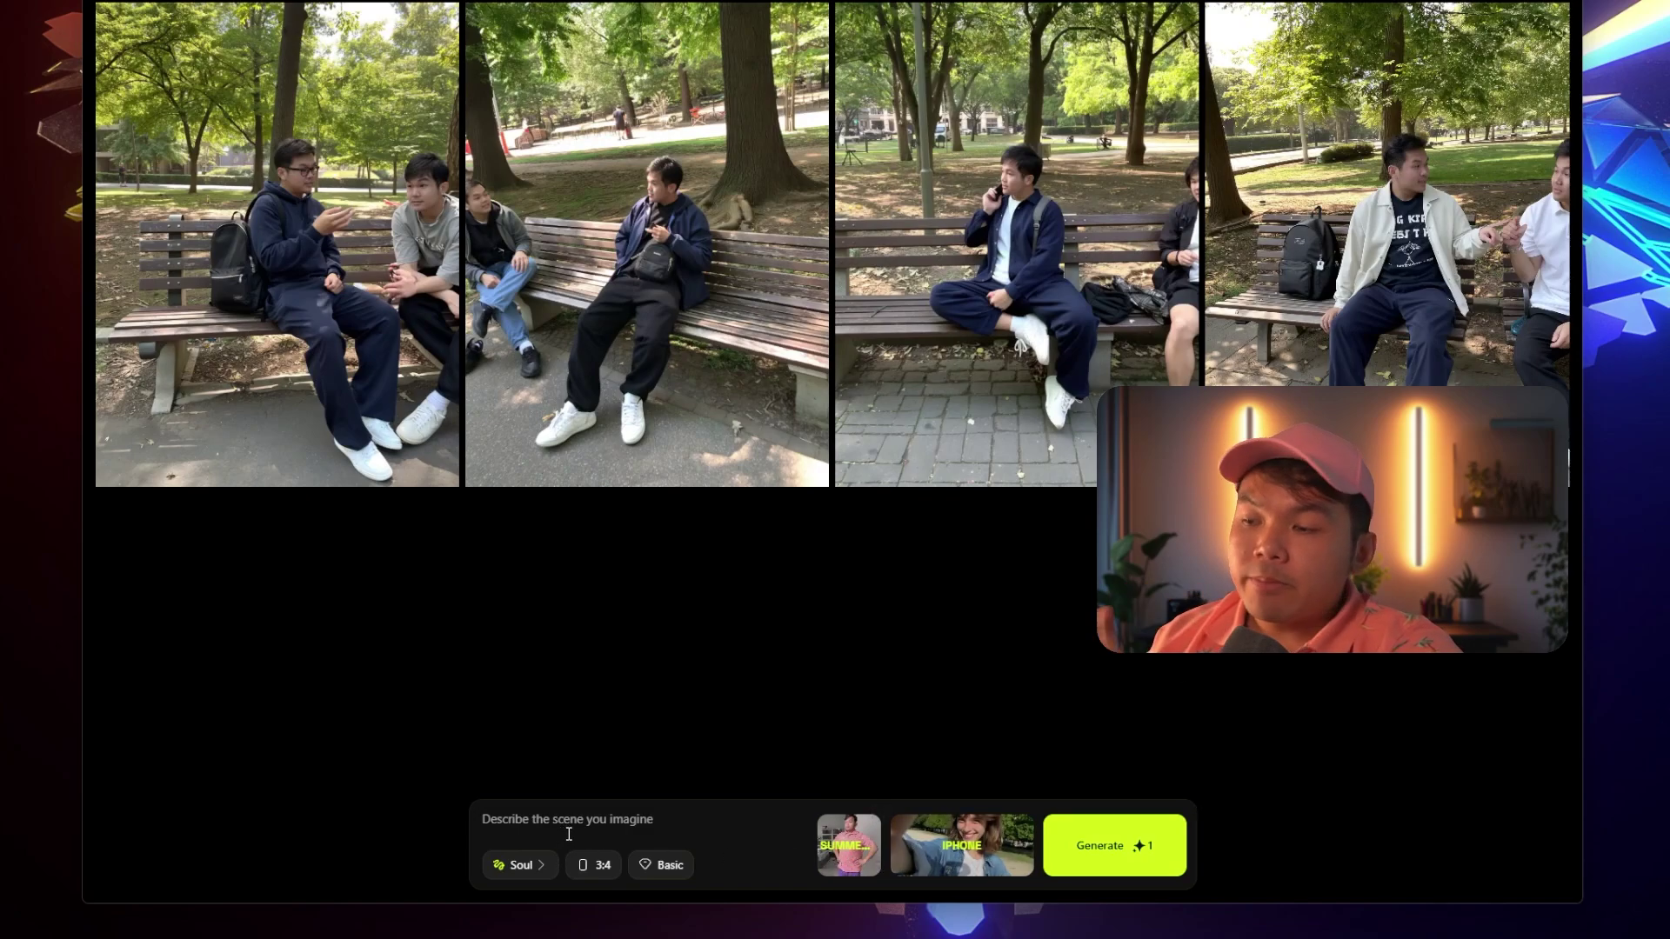
pyautogui.click(543, 869)
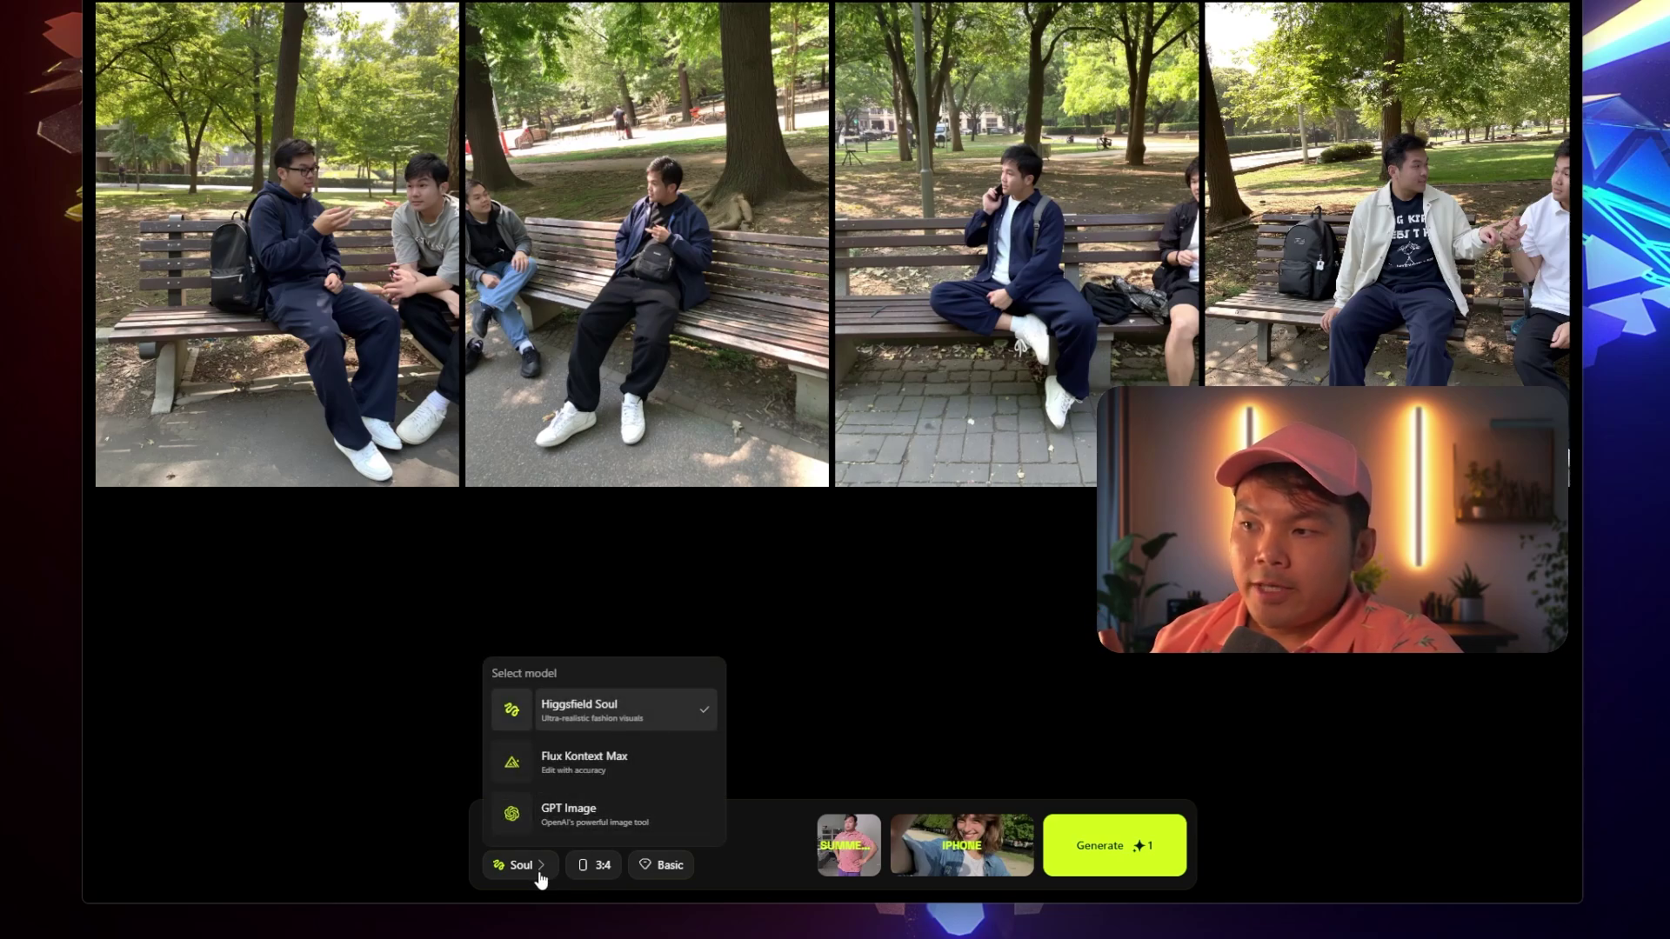
pyautogui.click(574, 864)
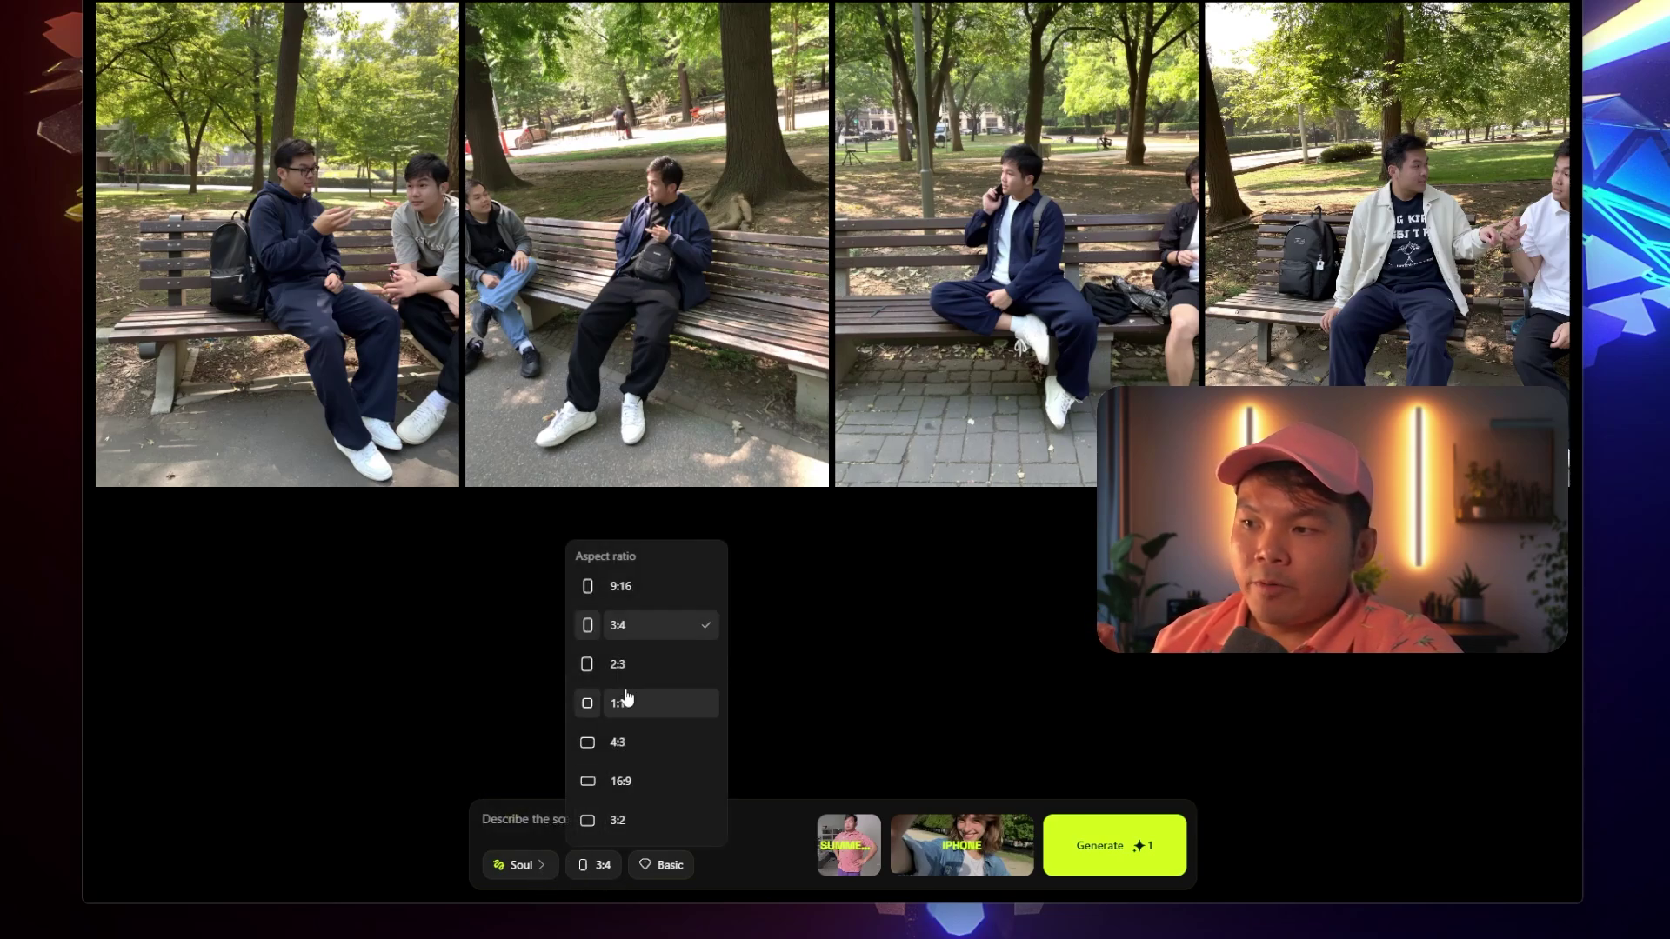
pyautogui.click(668, 583)
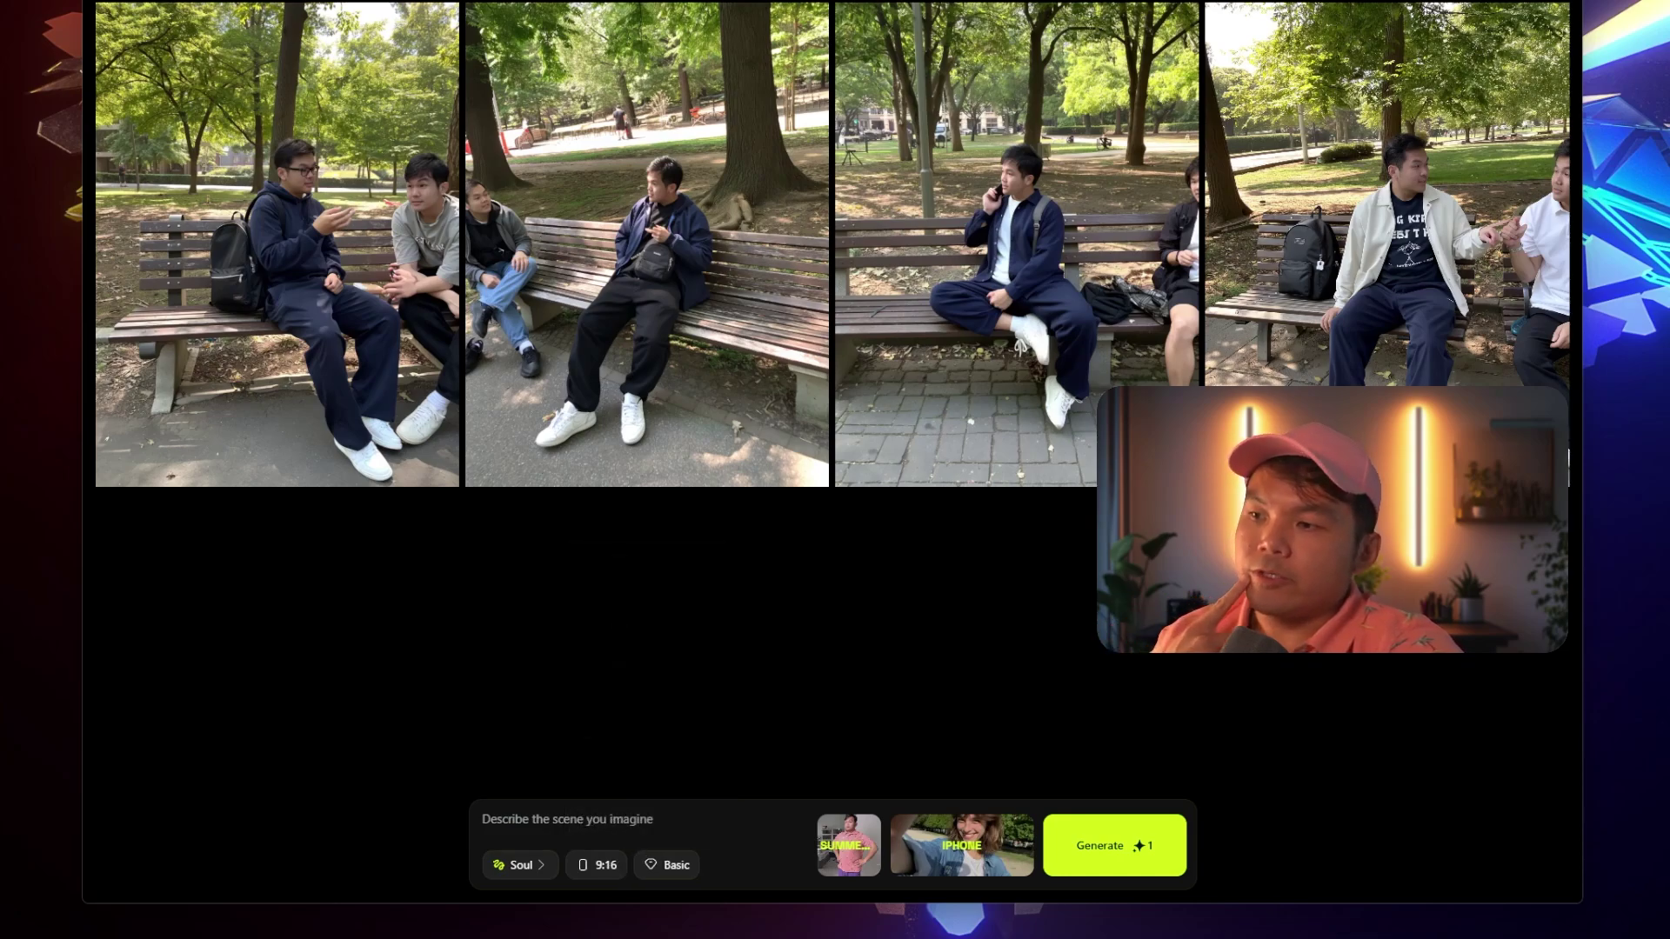
# Compare the Basic and High quality options for the image generation and set the quality to High
pyautogui.click(679, 881)
pyautogui.click(691, 816)
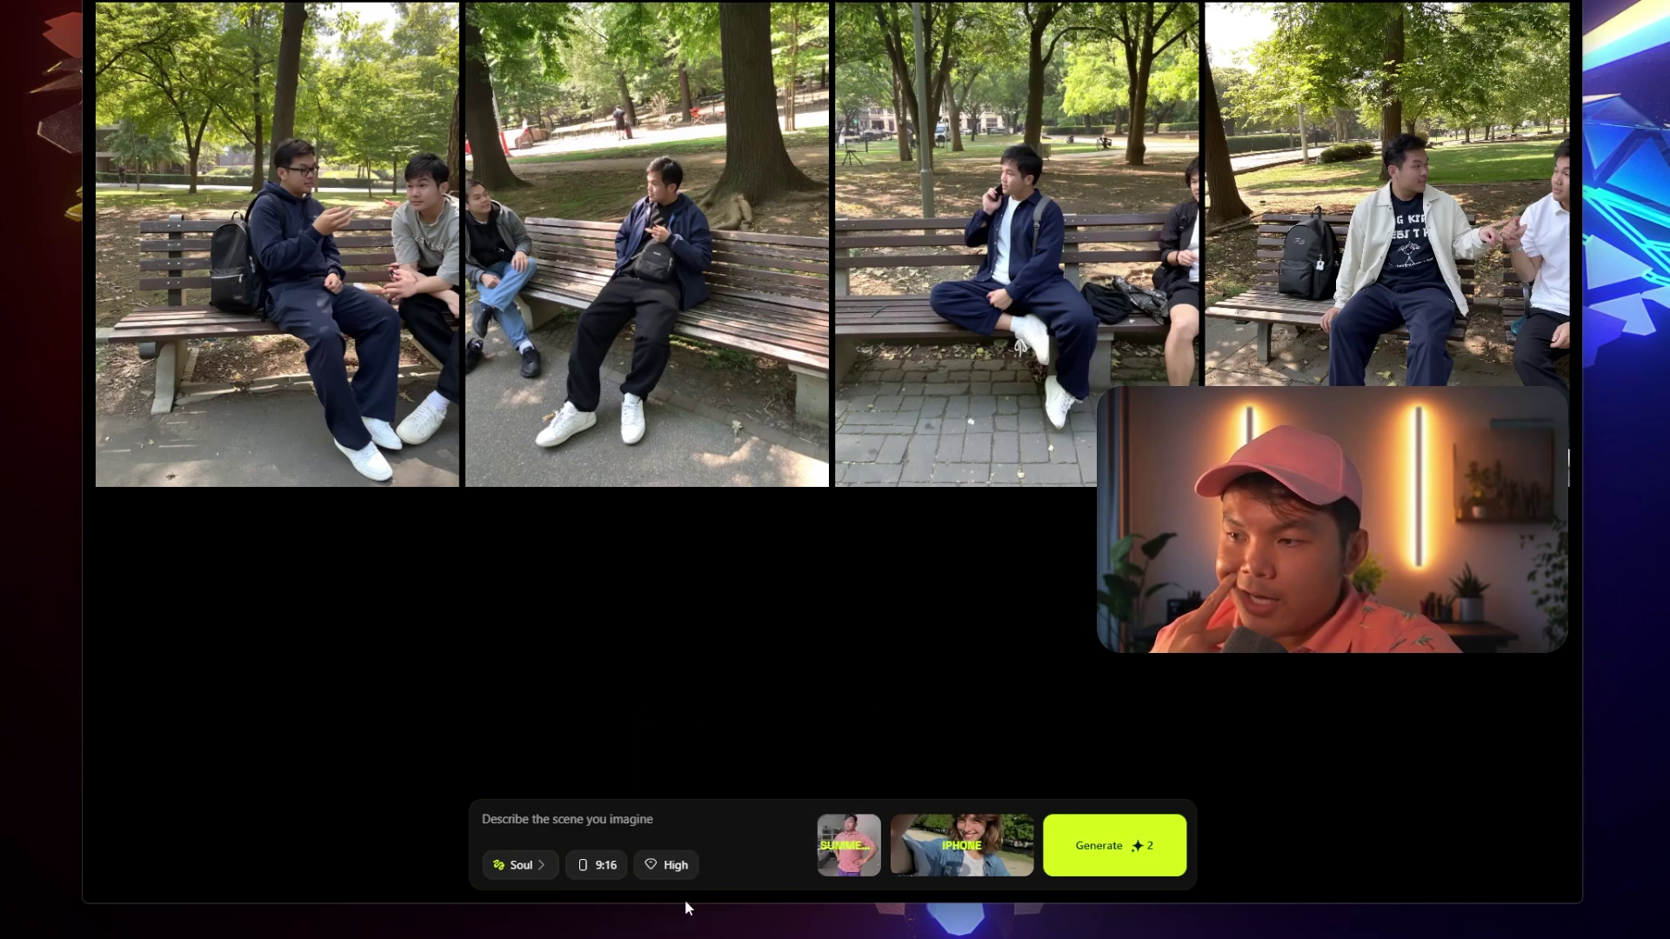
pyautogui.click(687, 881)
pyautogui.click(722, 765)
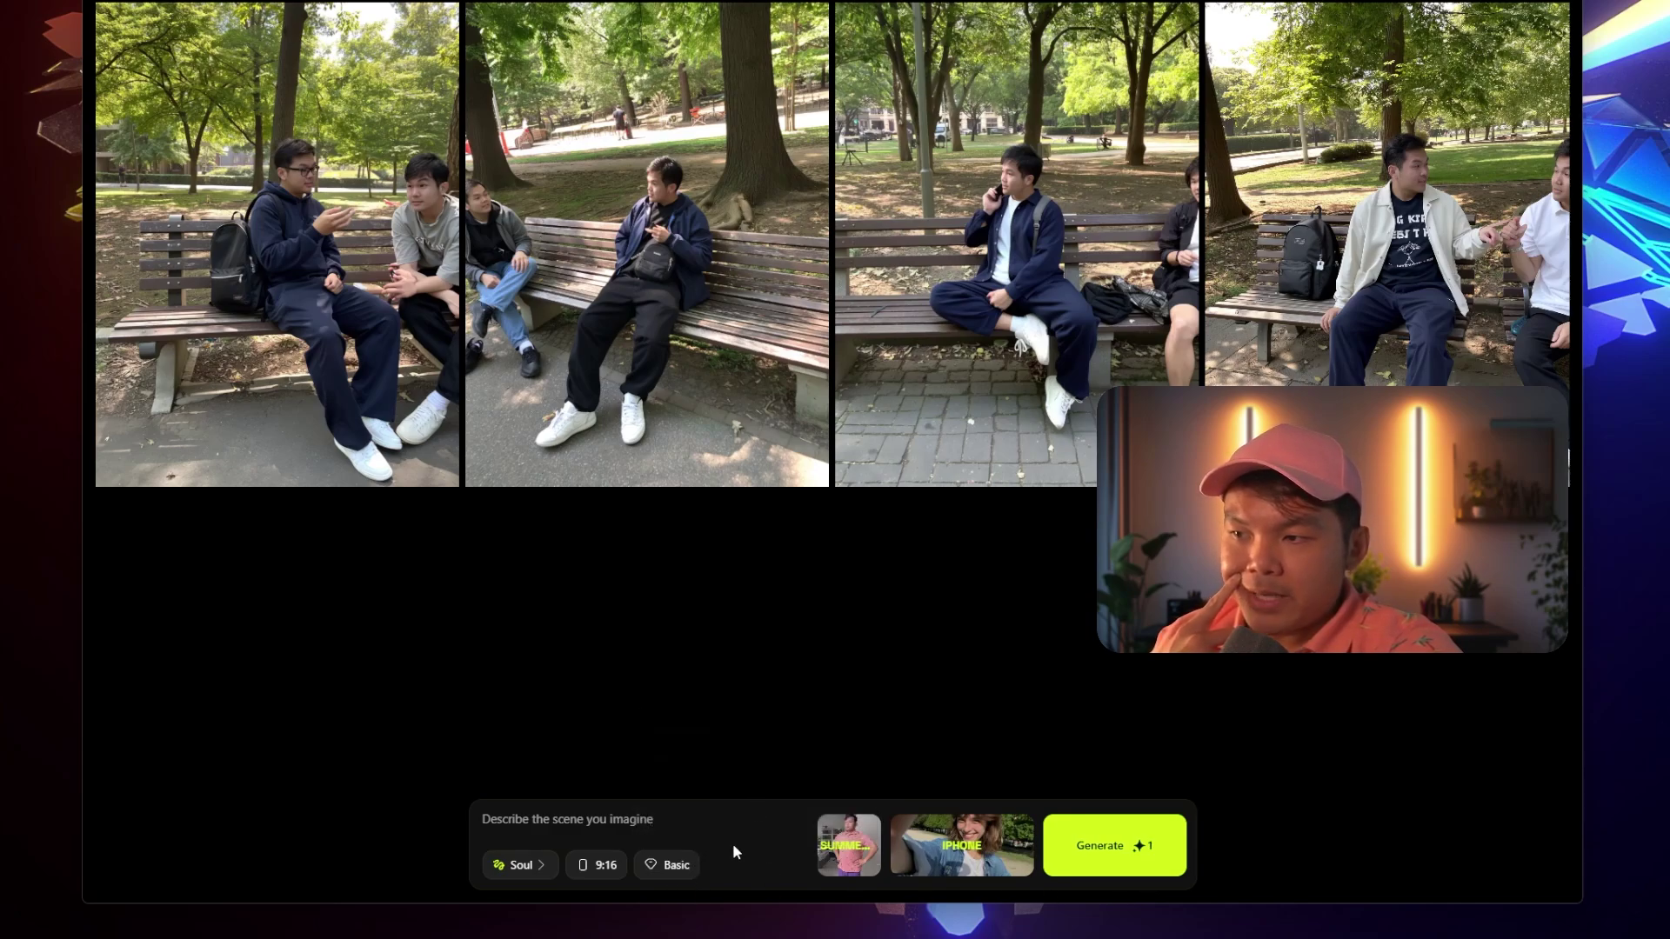
pyautogui.click(676, 880)
pyautogui.click(708, 822)
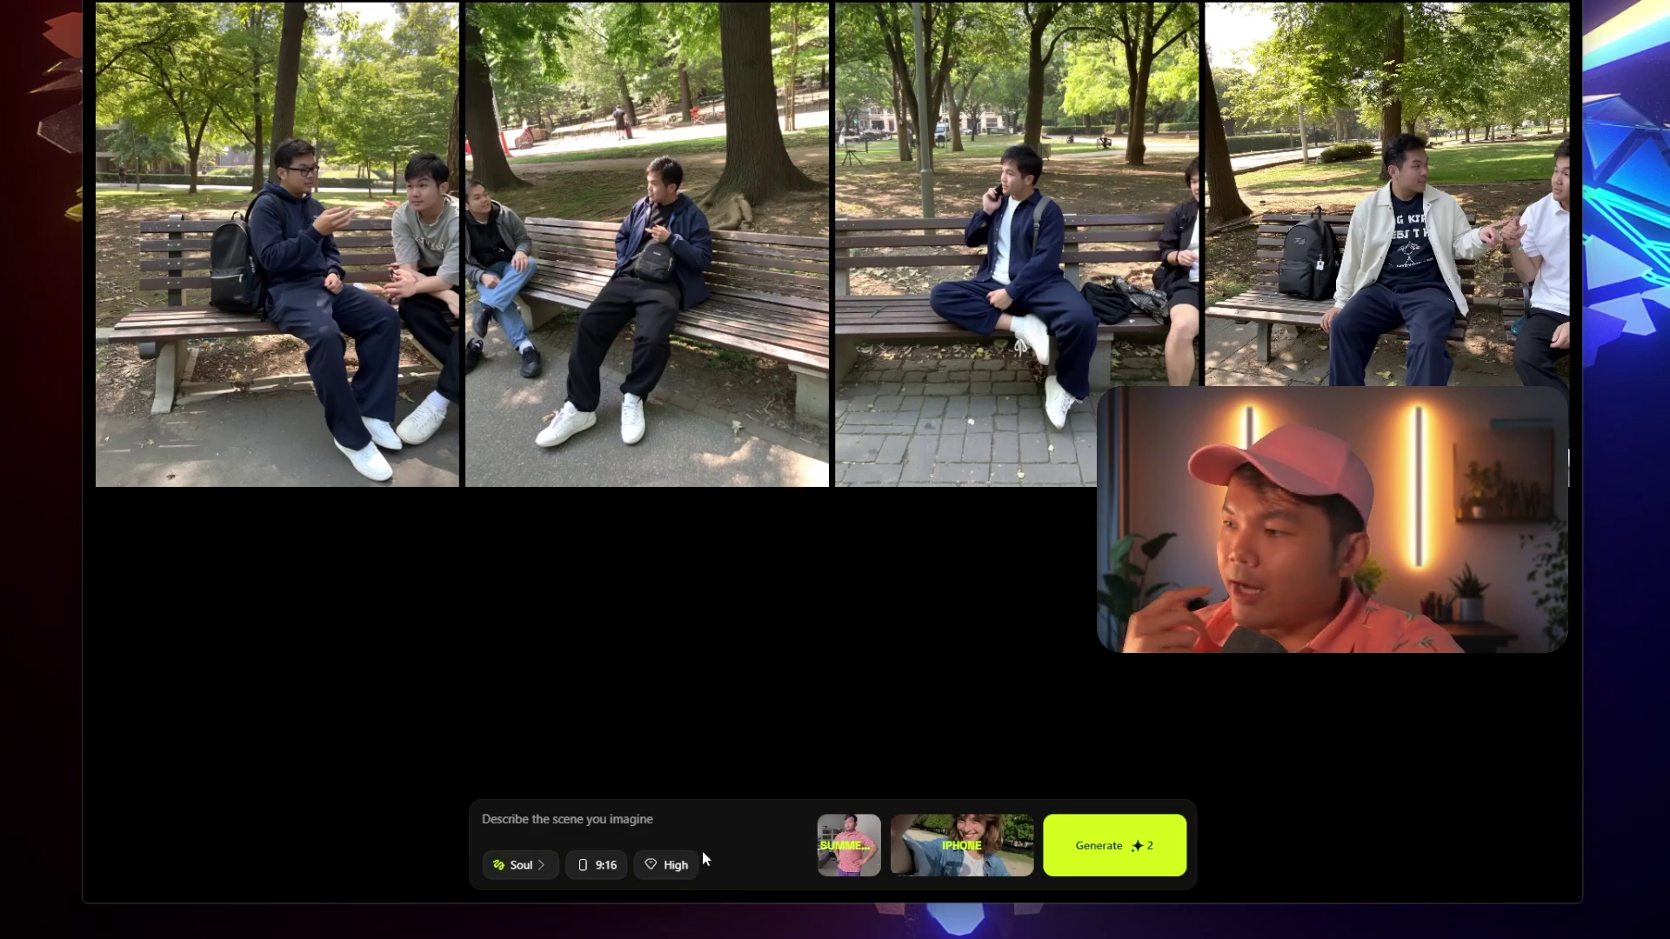
# Check the character selection for the image and close the list of characters
pyautogui.moveTo(842, 869)
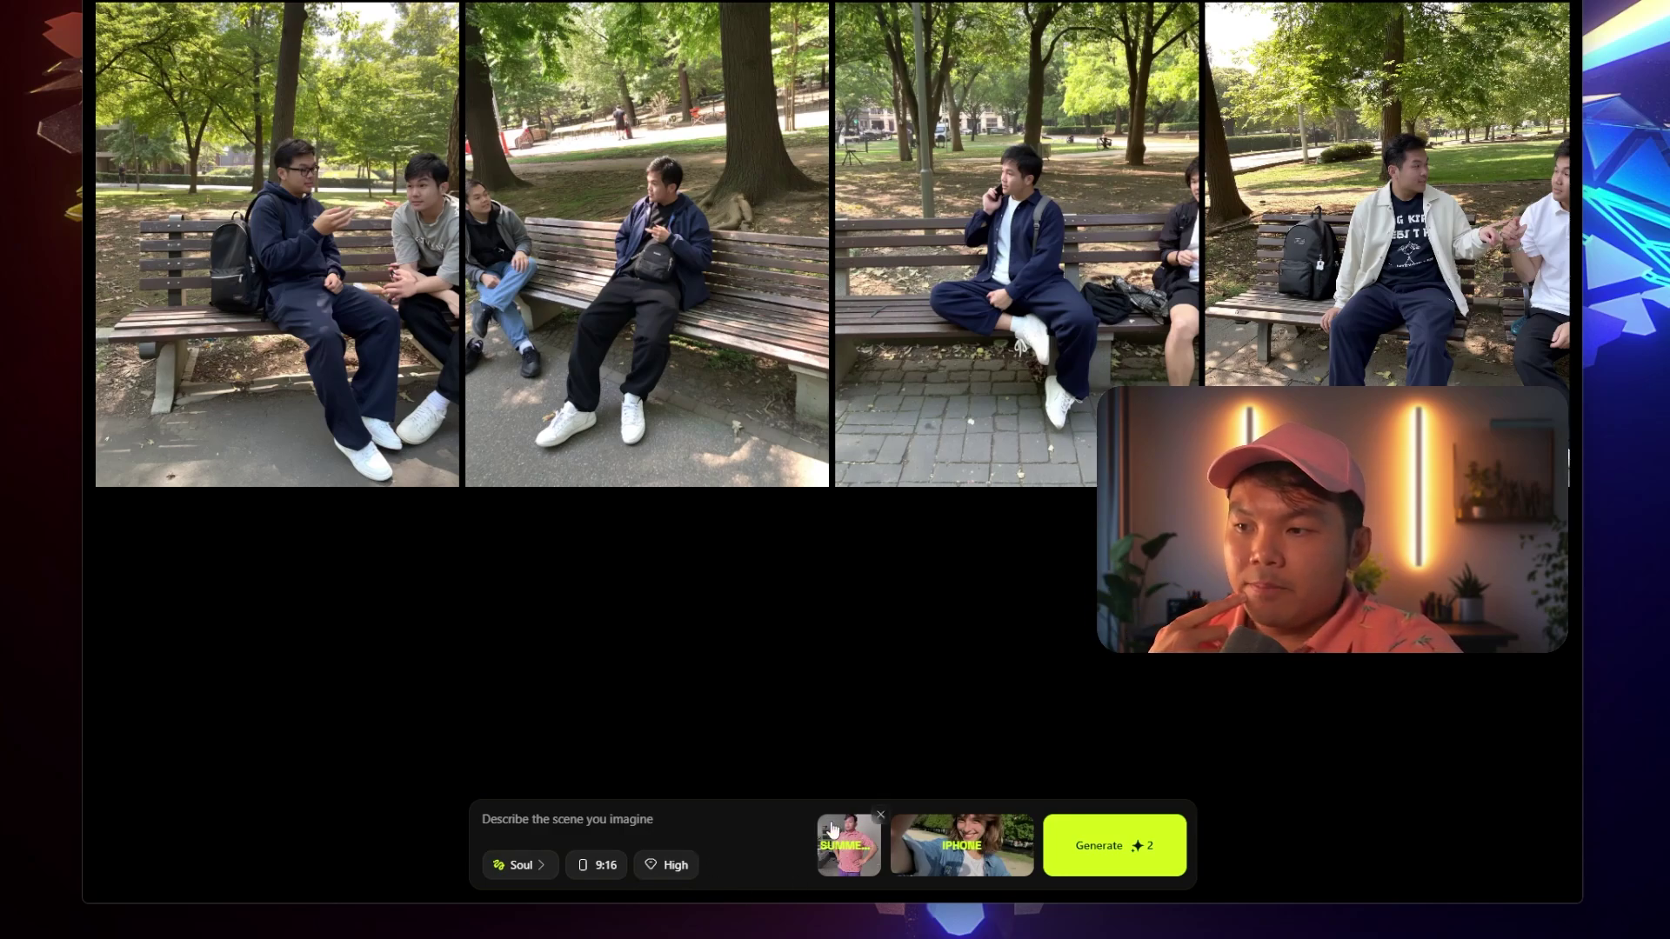
pyautogui.click(828, 854)
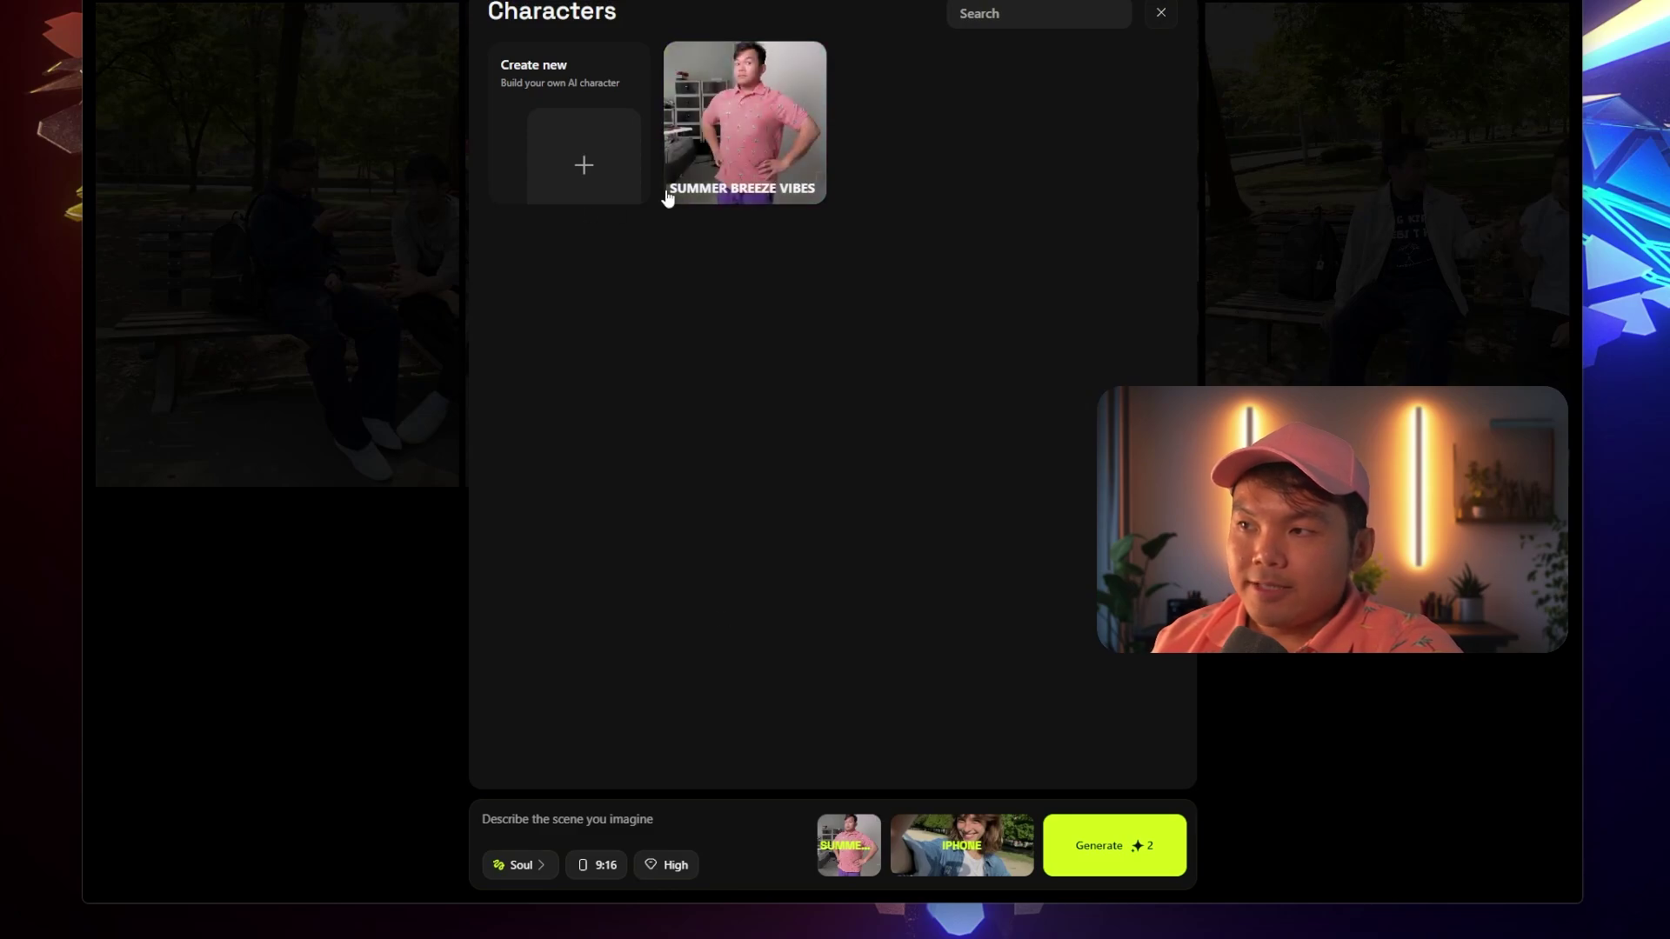
pyautogui.click(414, 563)
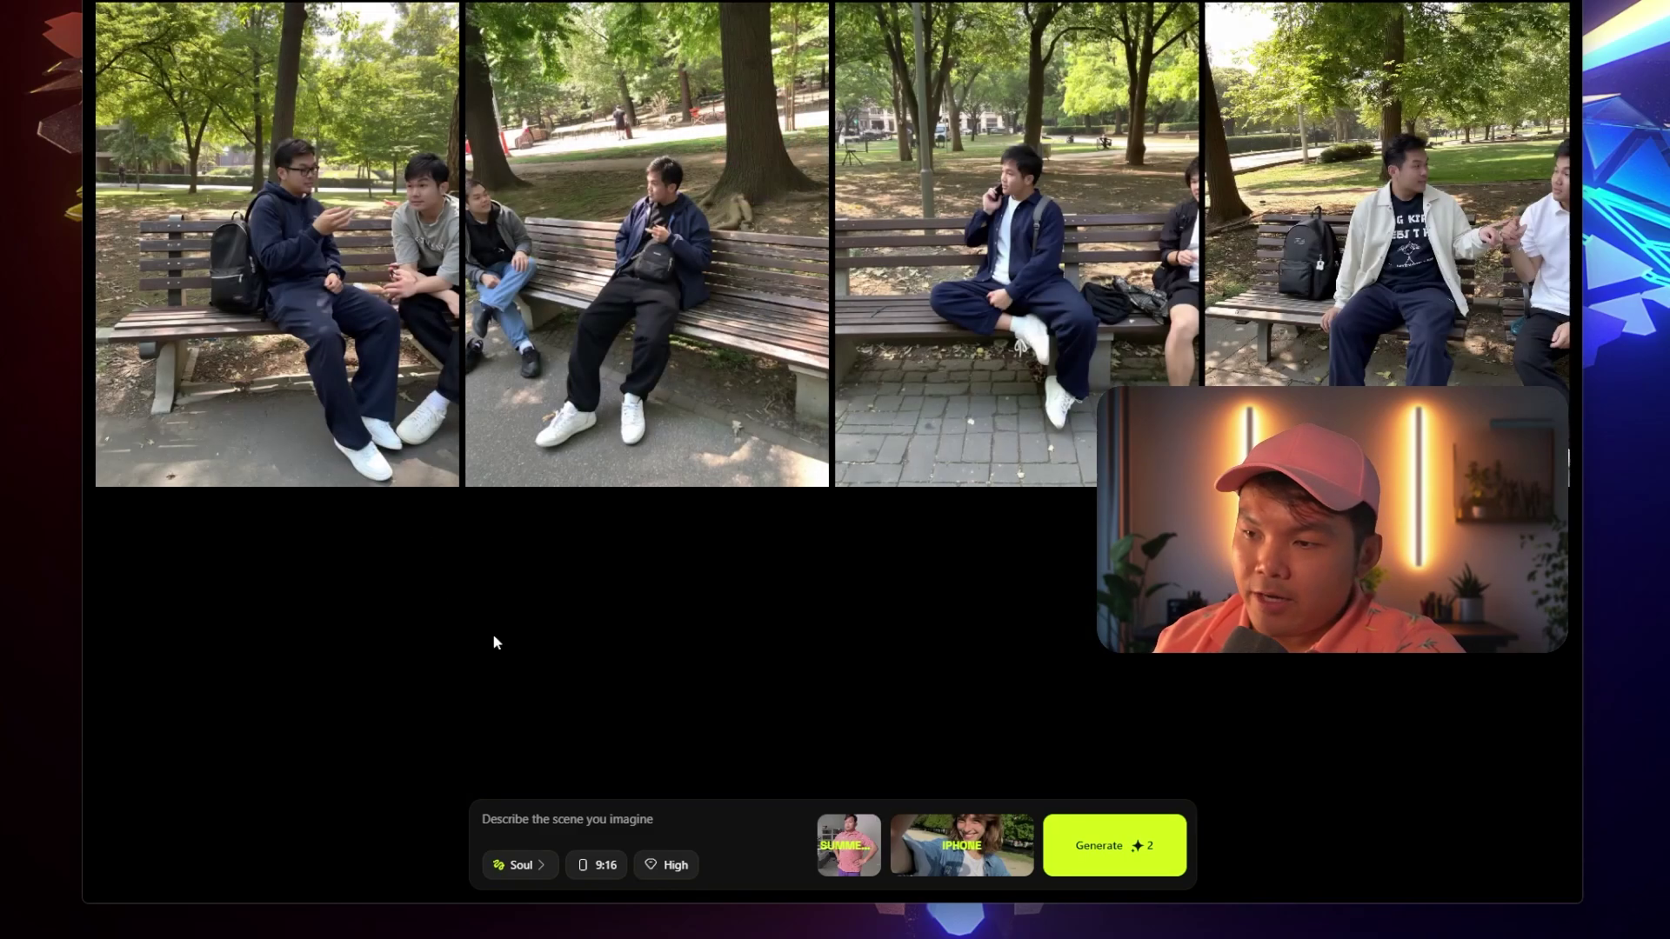
# Browse the visual styles, choose Sitting on the Street from Instagram Aesthetics and generate the images
pyautogui.click(967, 847)
pyautogui.scroll(-10, 954, 566)
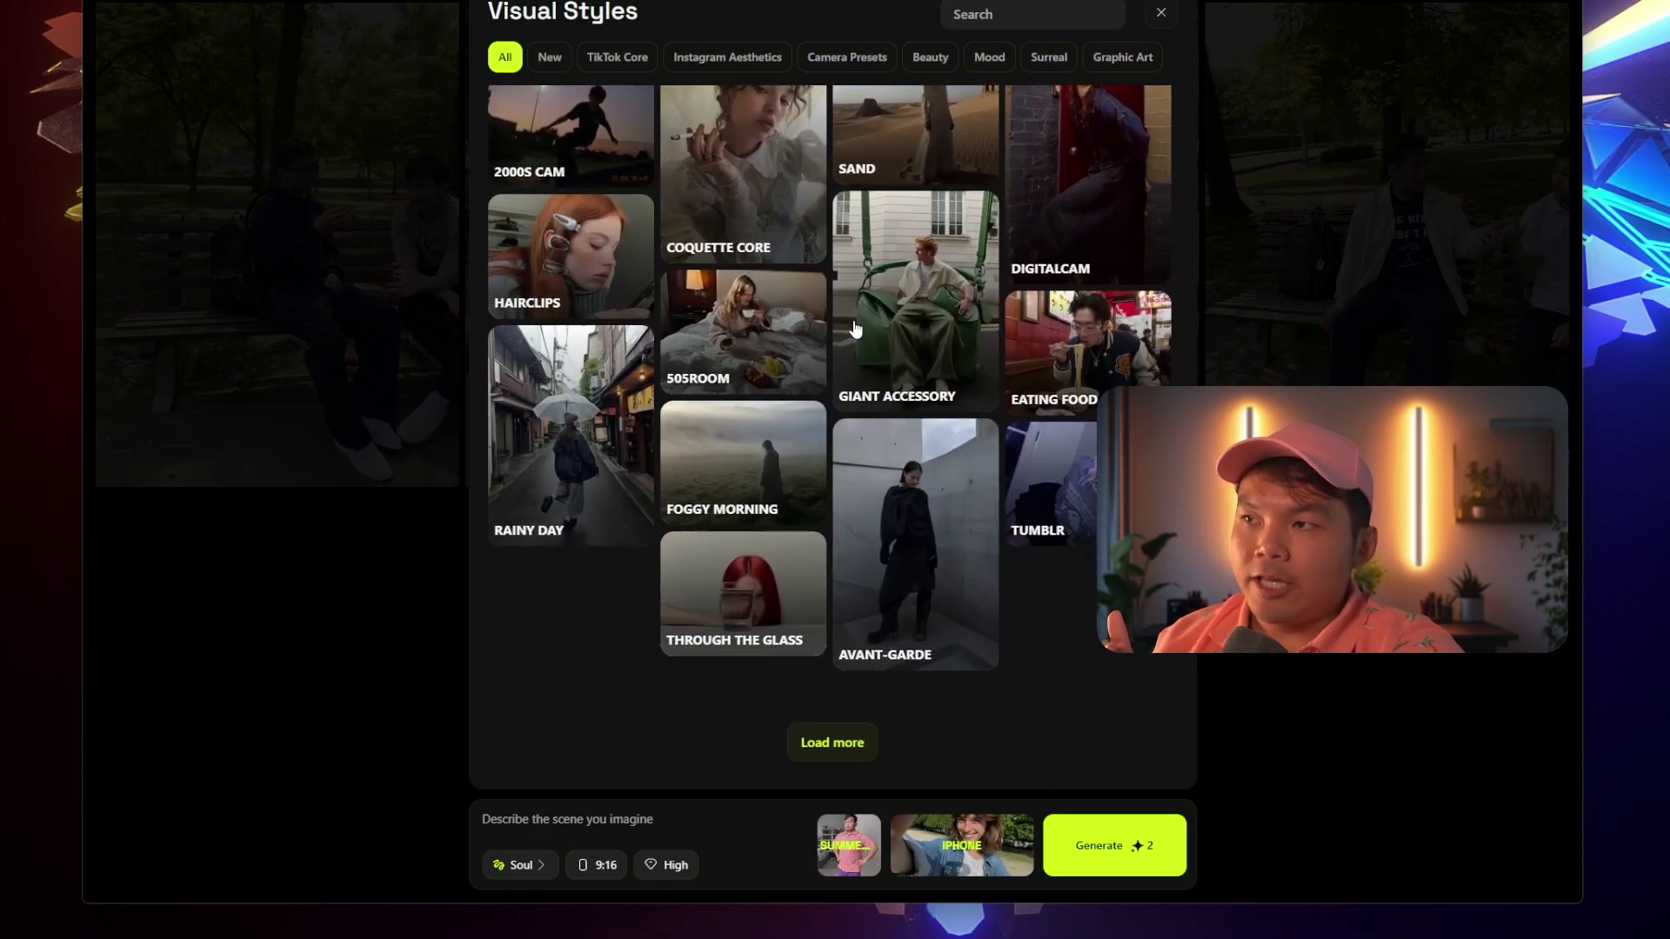
pyautogui.click(545, 59)
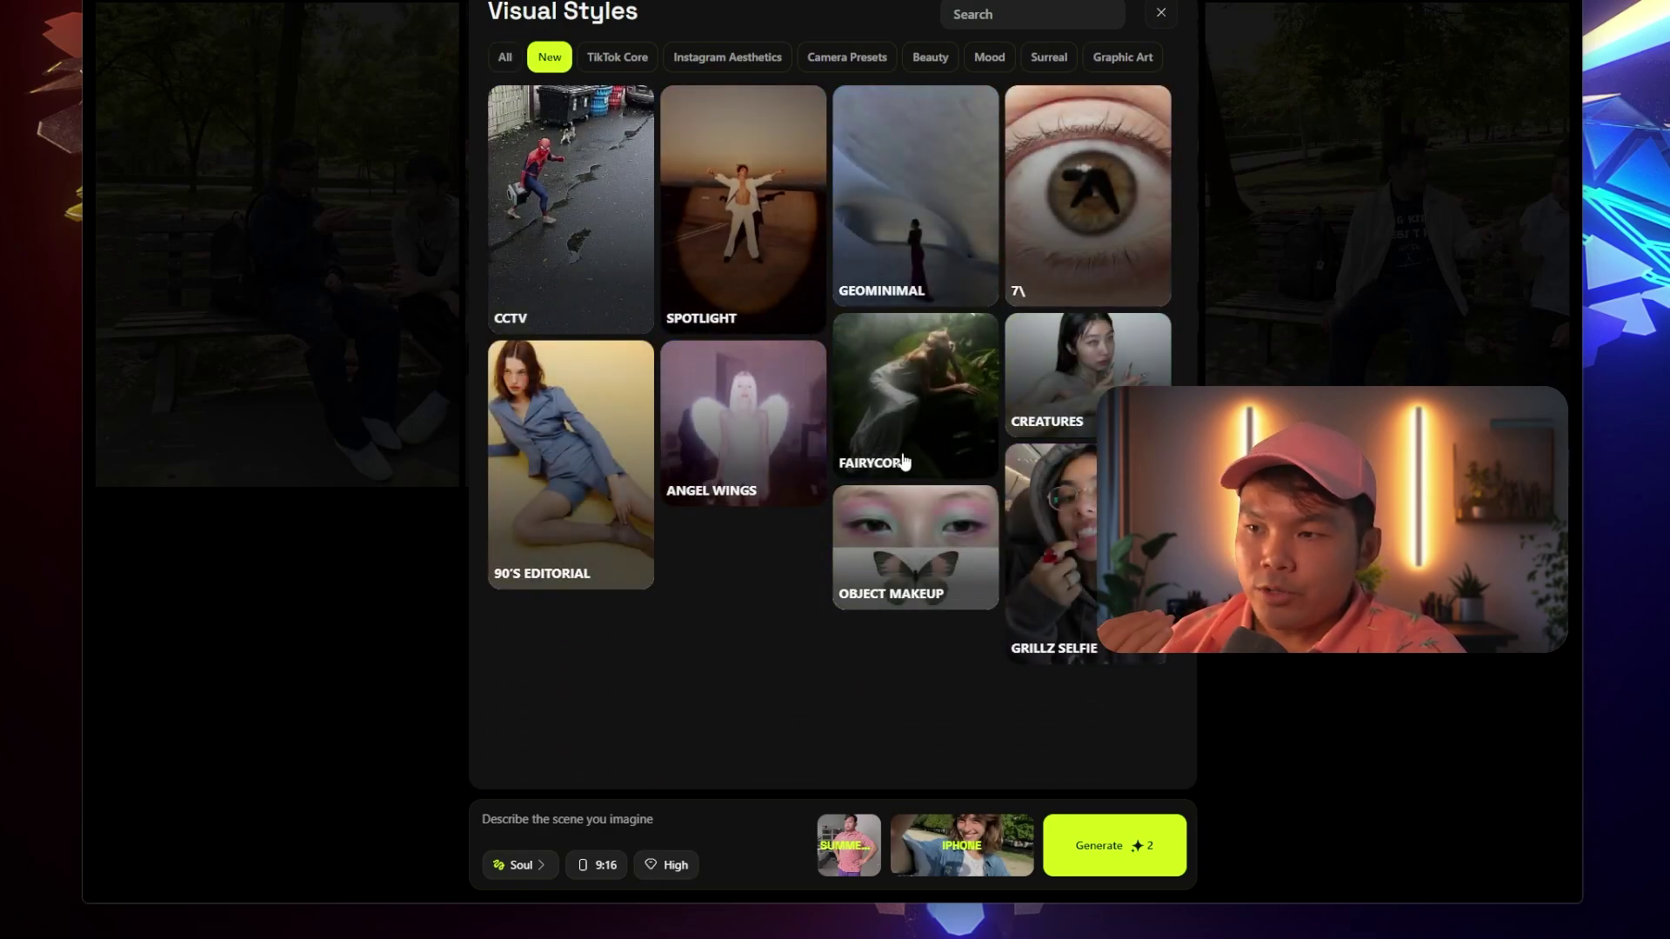
pyautogui.click(675, 58)
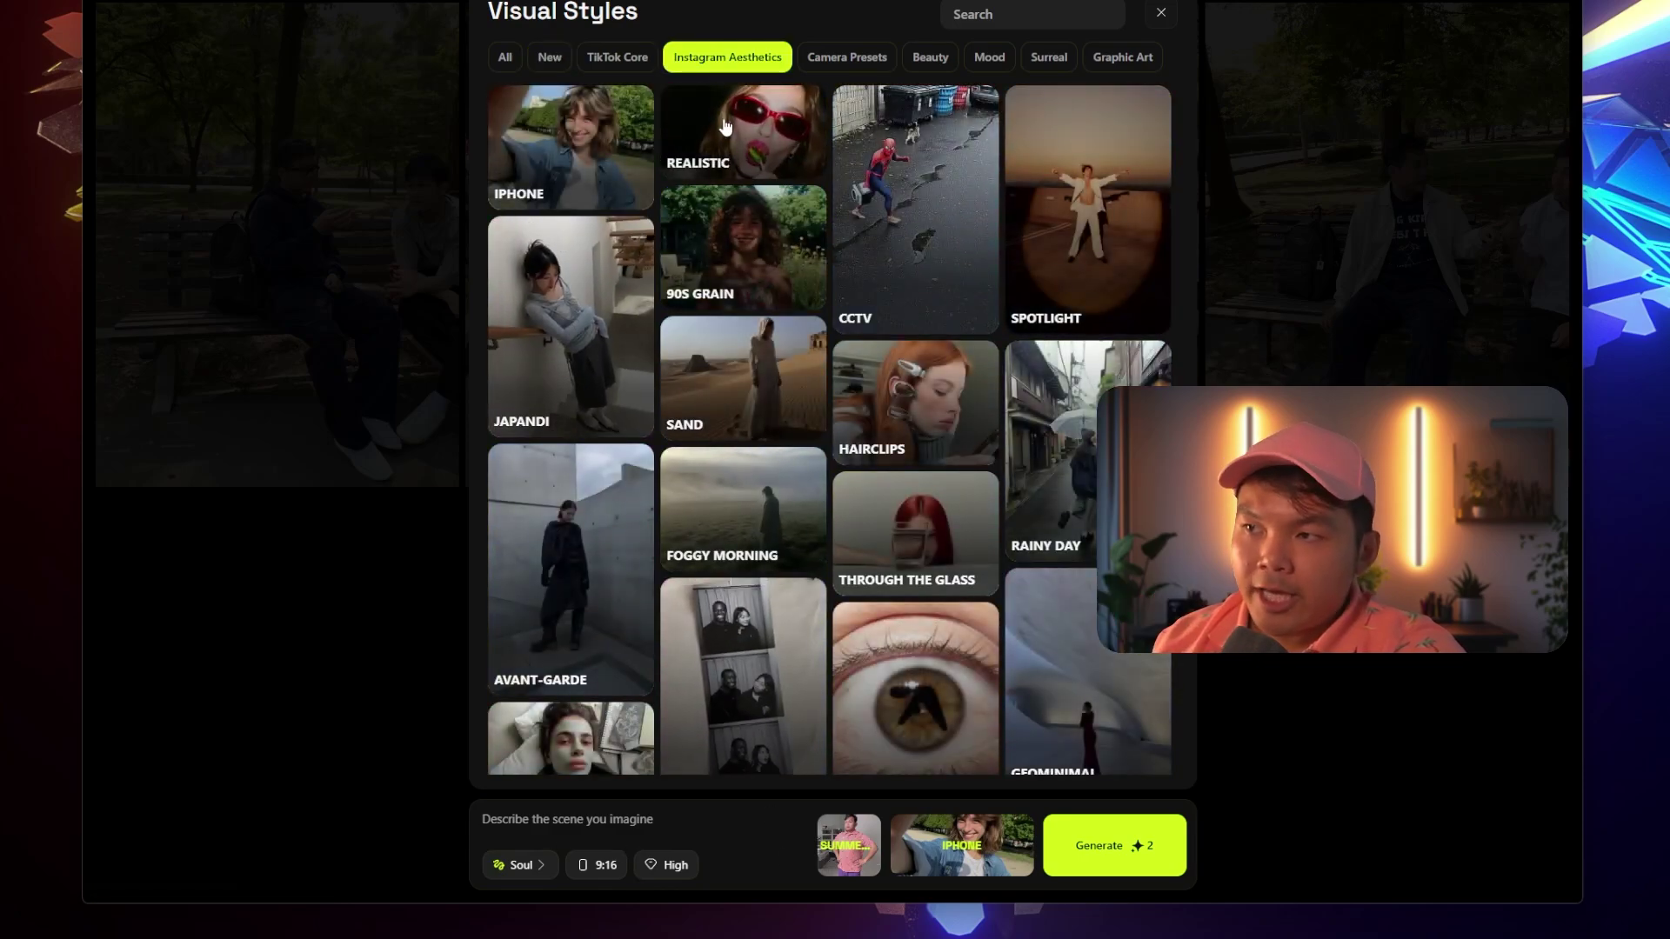
pyautogui.scroll(-3, 750, 313)
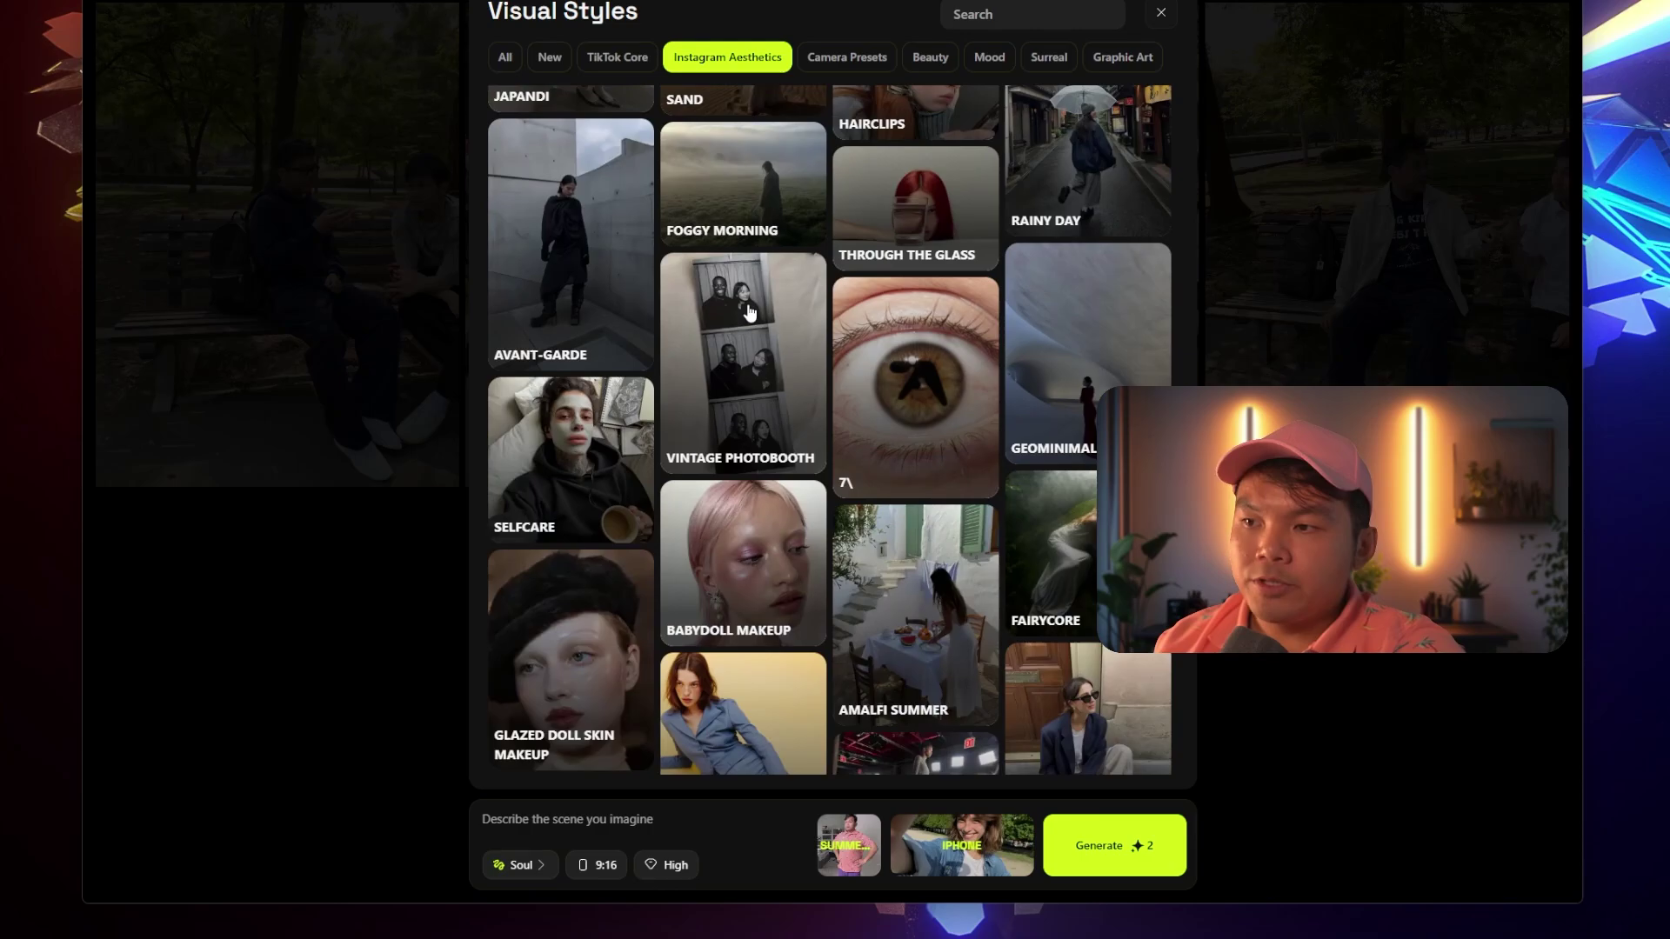
pyautogui.scroll(-5, 750, 313)
pyautogui.scroll(4, 750, 313)
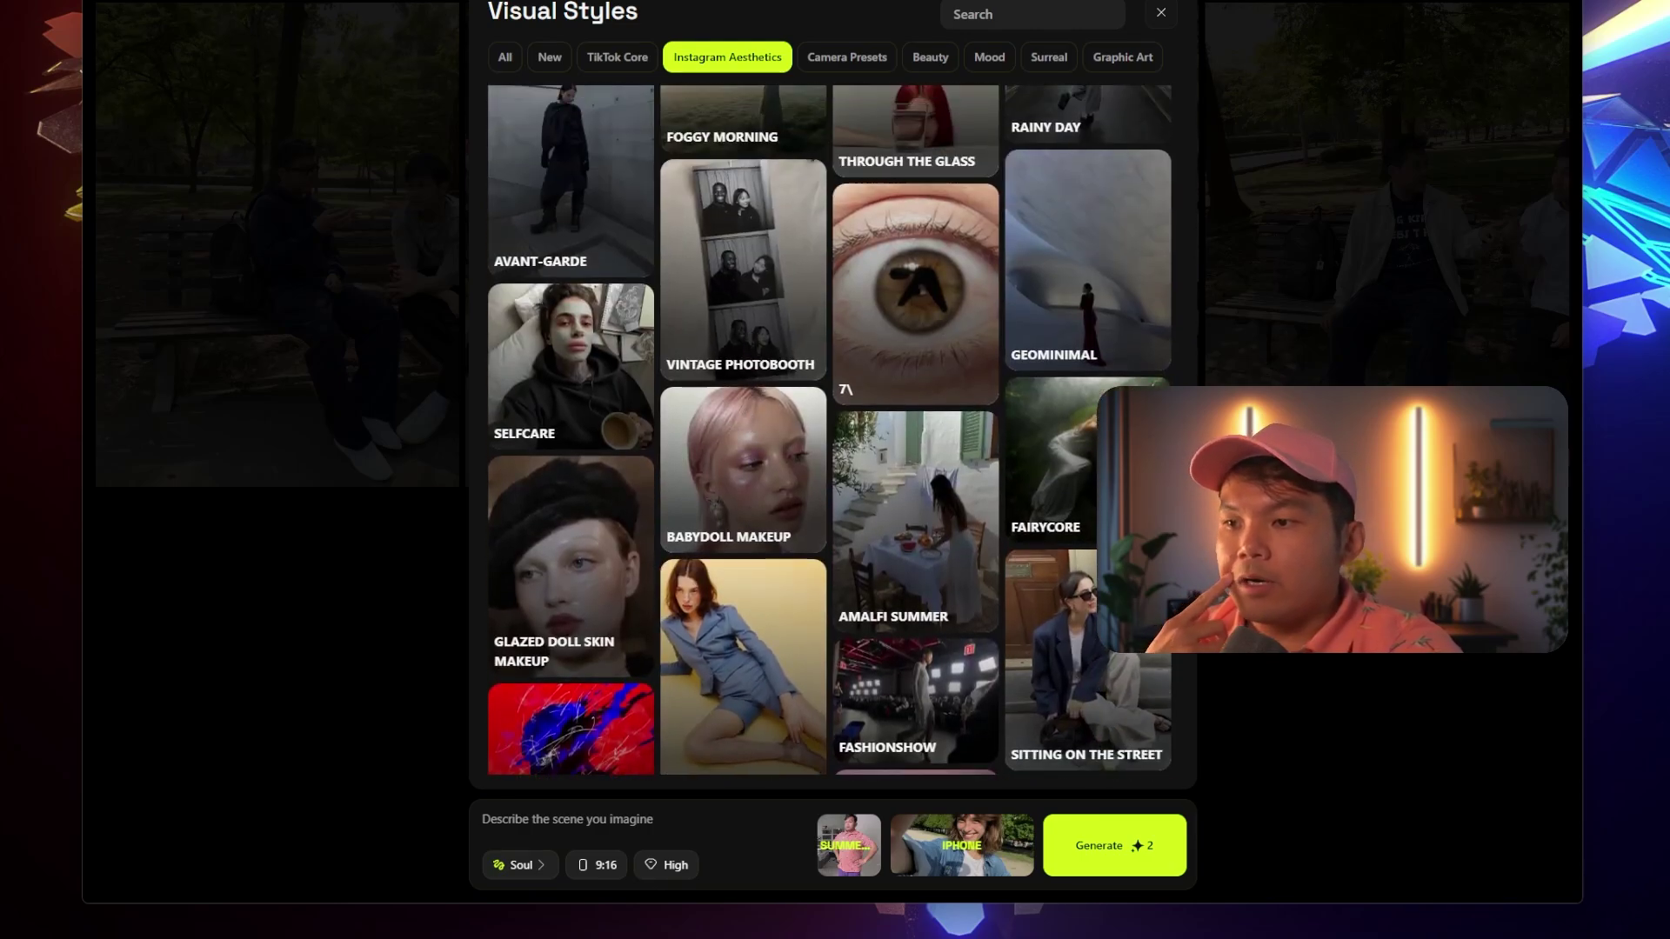
pyautogui.click(1079, 660)
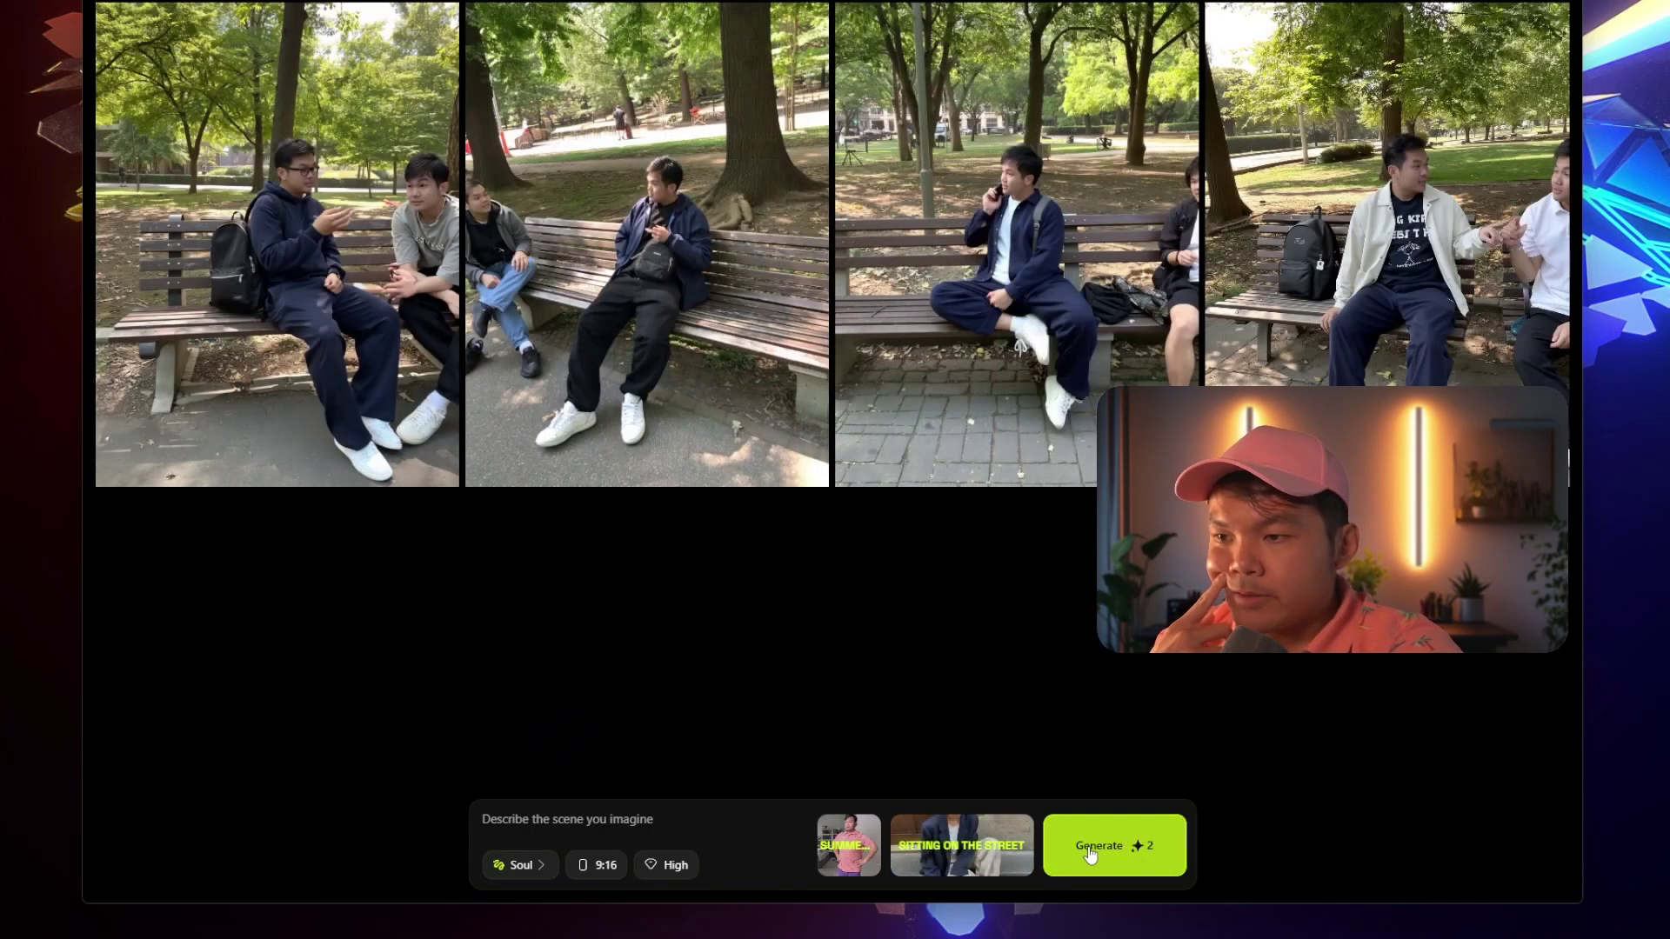
pyautogui.click(1135, 857)
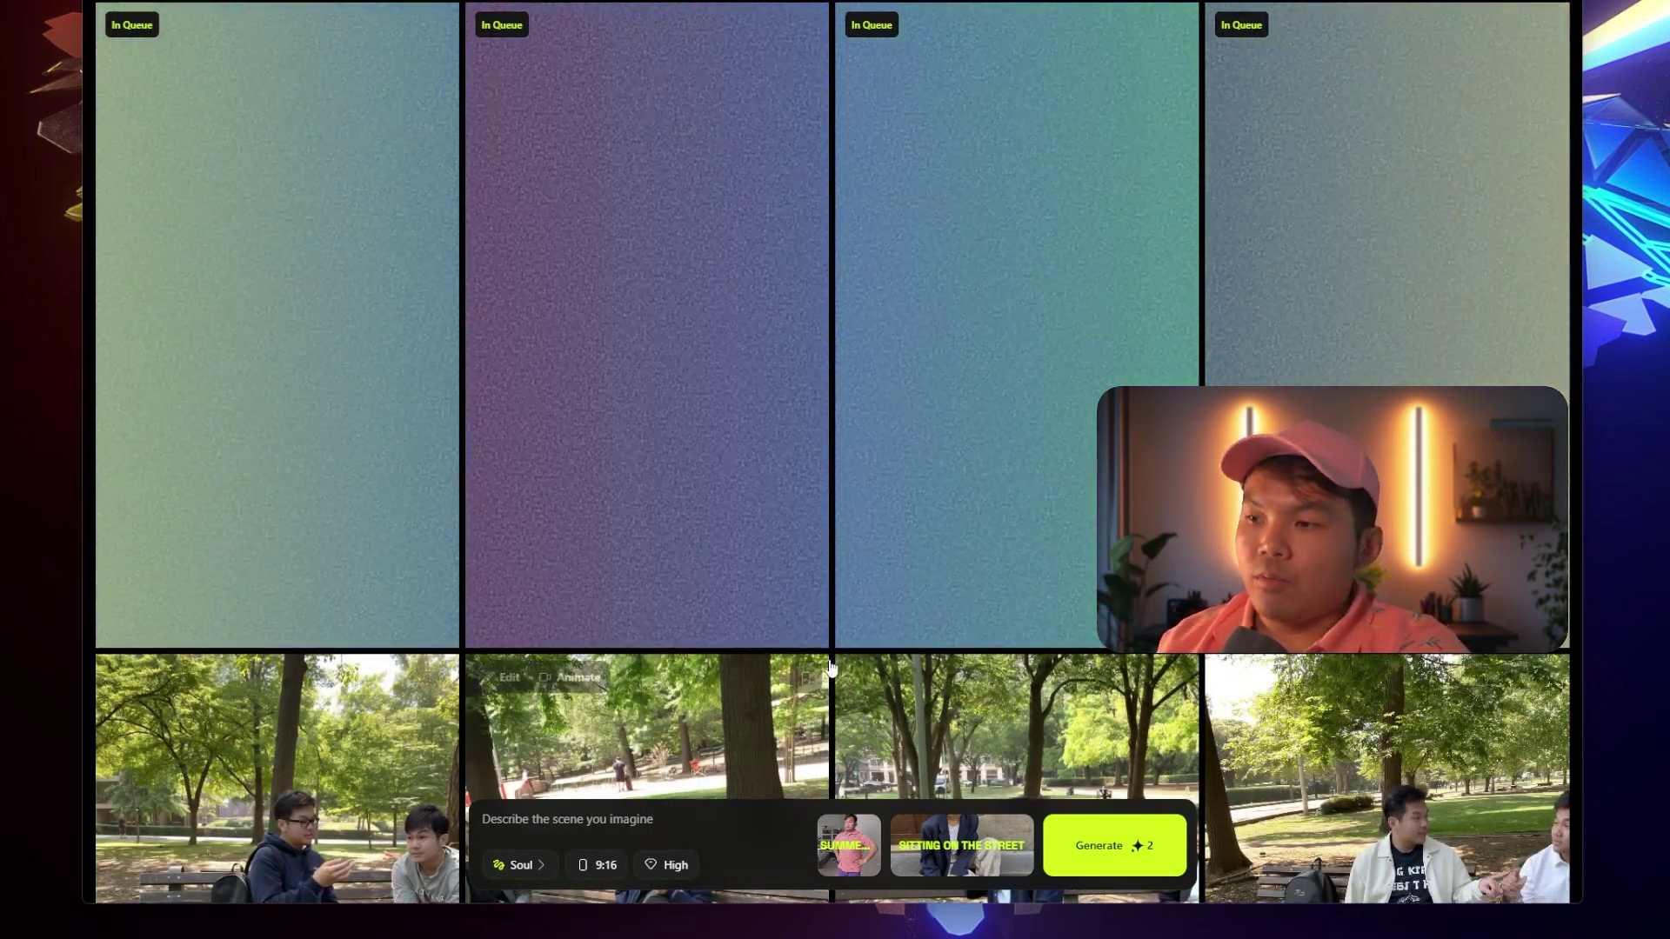
# Examine the earlier iPhone-style park bench images, enlarging the one with the phone call, and close the viewer
pyautogui.scroll(-3, 831, 668)
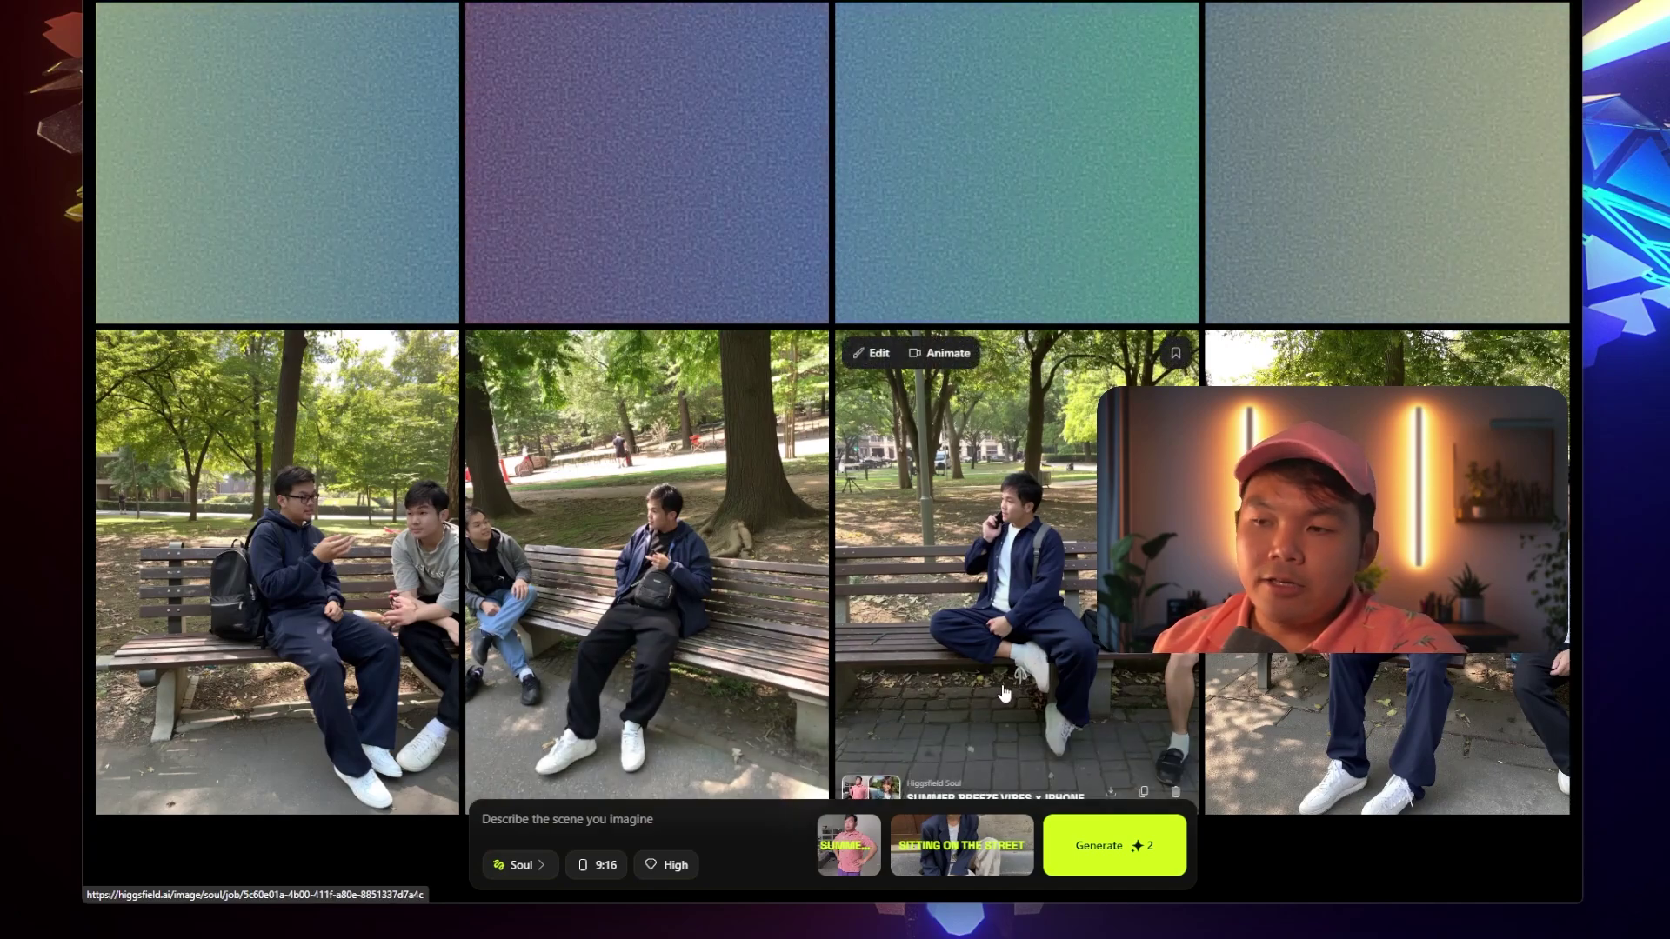
pyautogui.scroll(-2, 1001, 682)
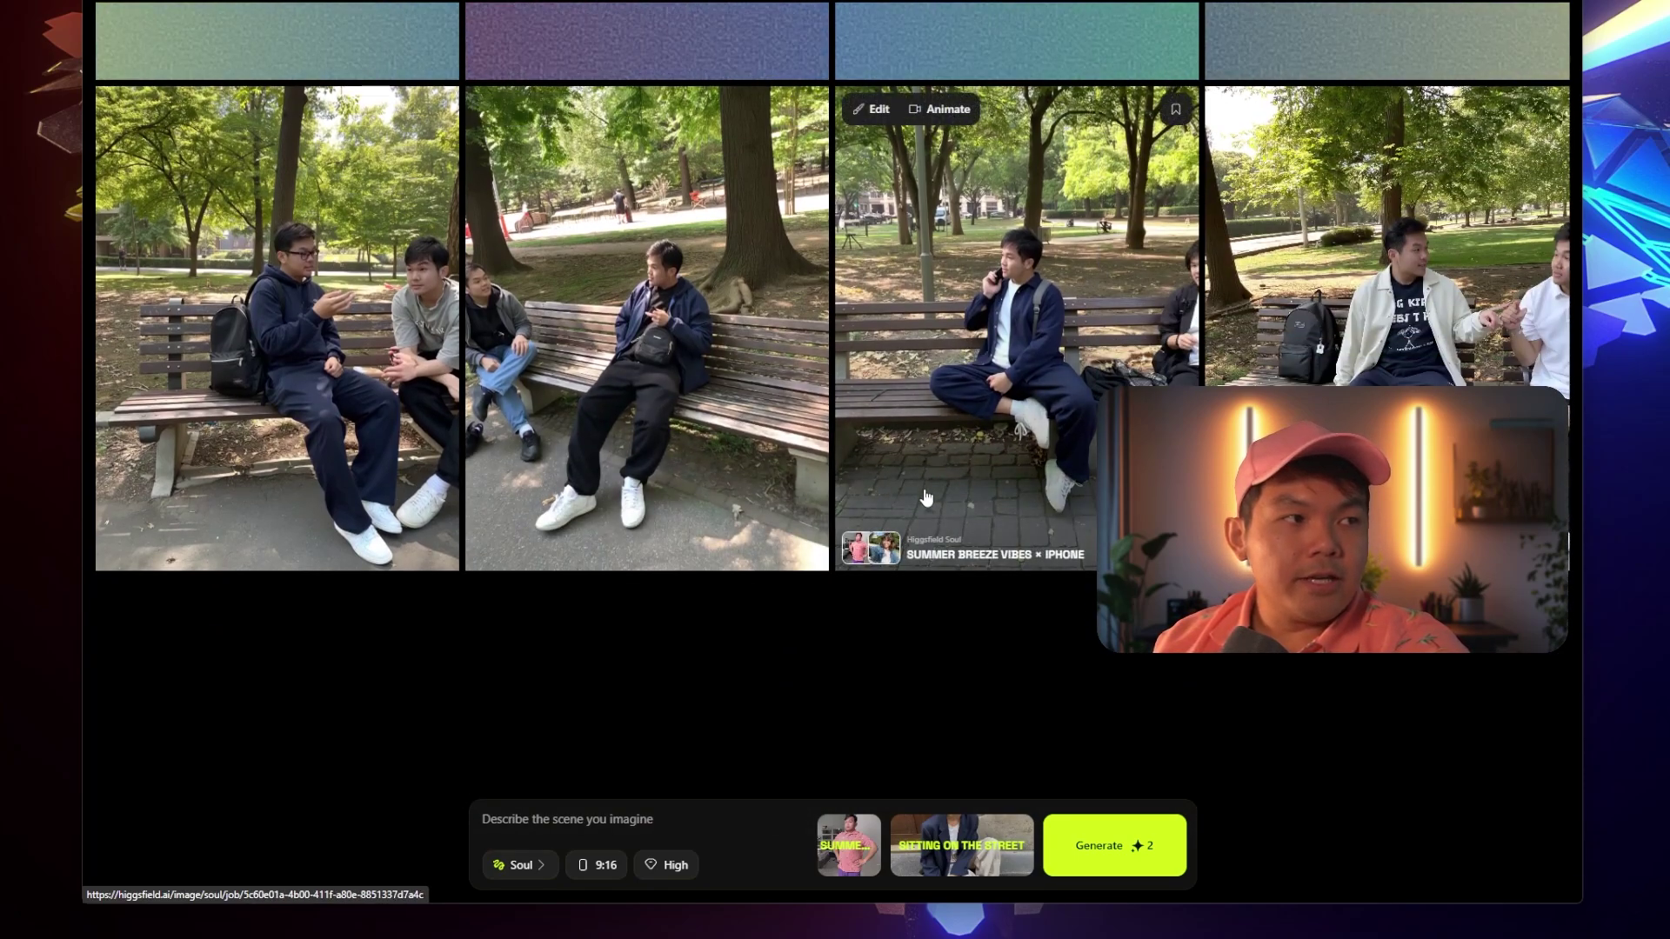
pyautogui.click(930, 433)
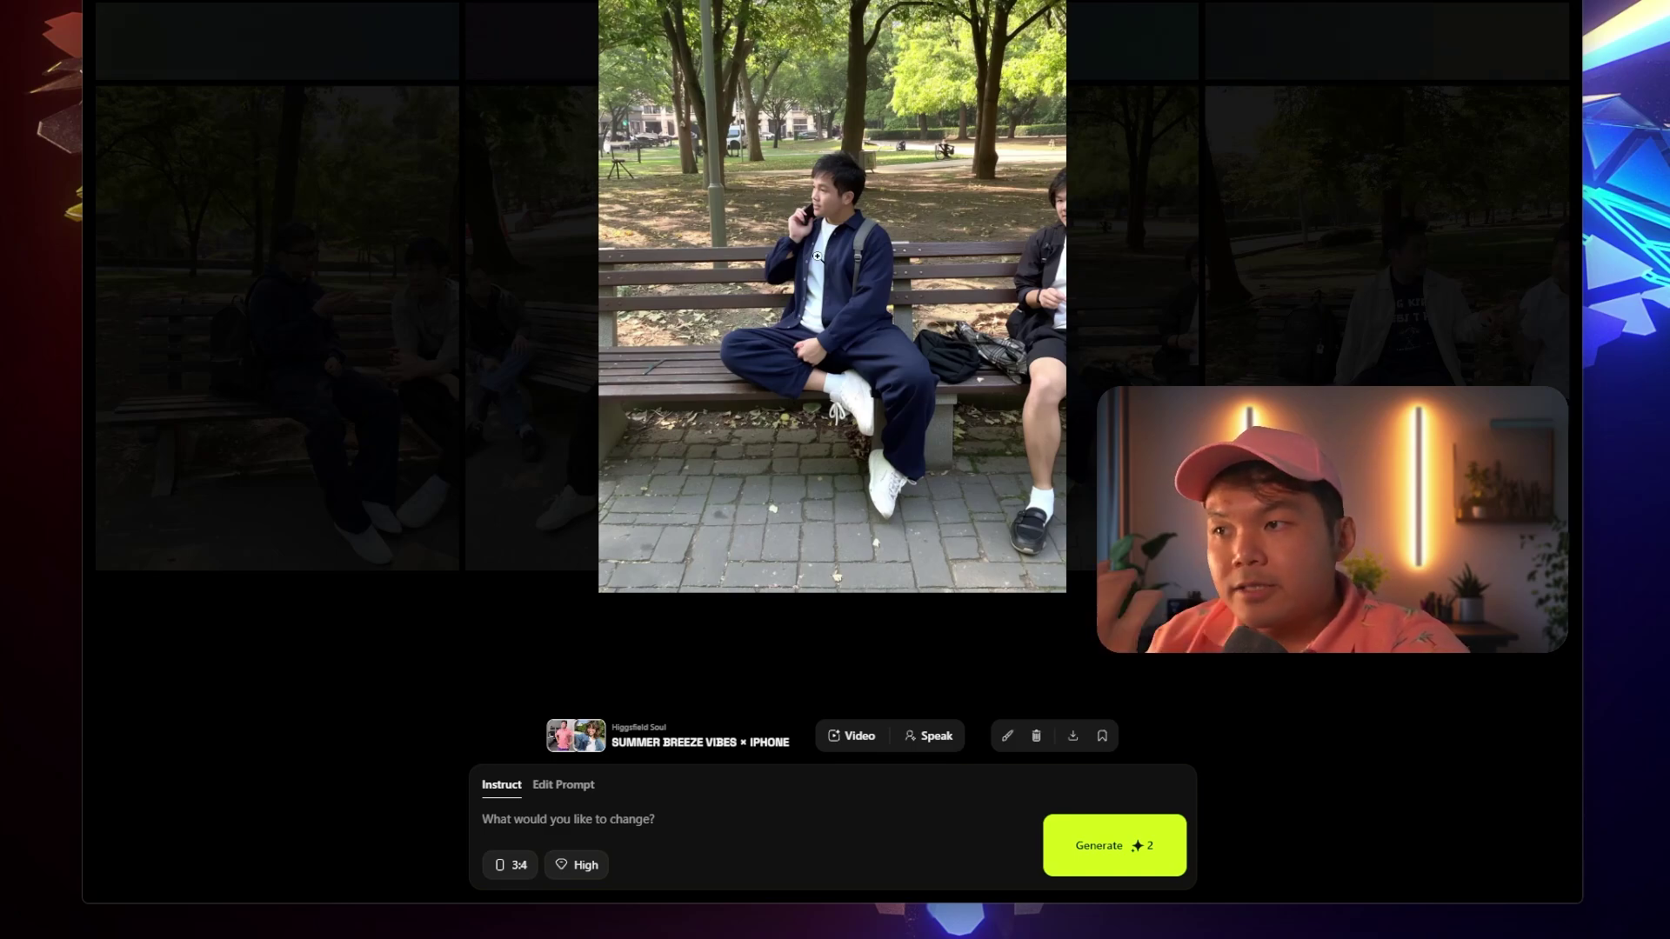
pyautogui.click(818, 182)
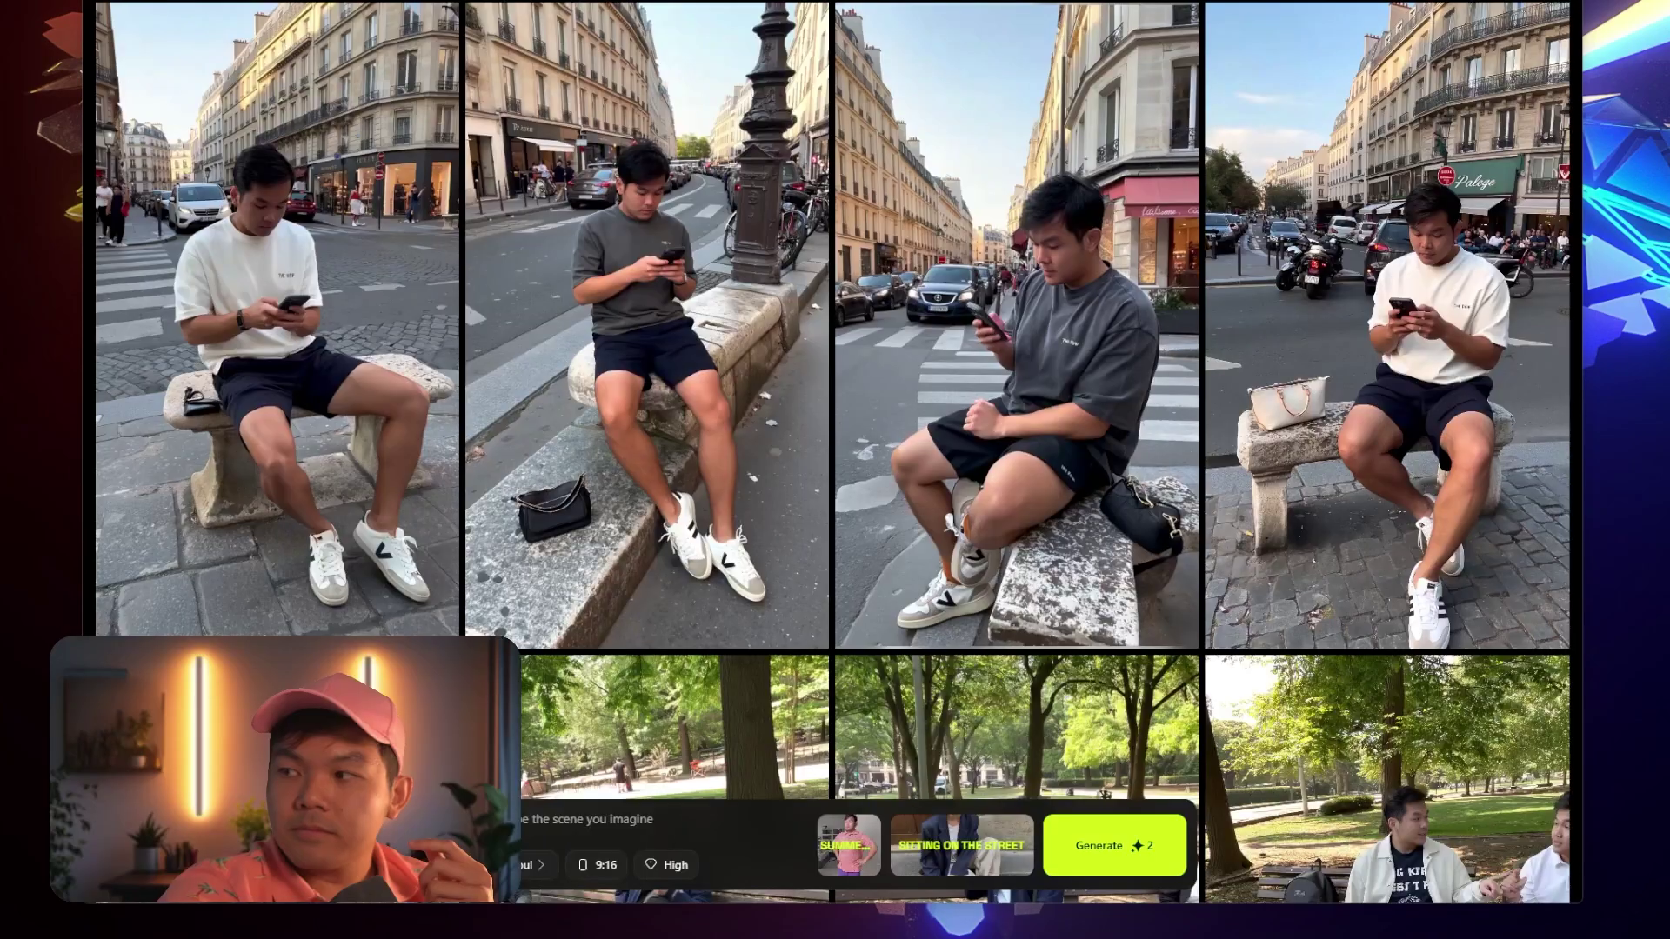
# Review the generated Sitting on the Street images, enlarging the first and third ones for a closer look
pyautogui.moveTo(948, 633)
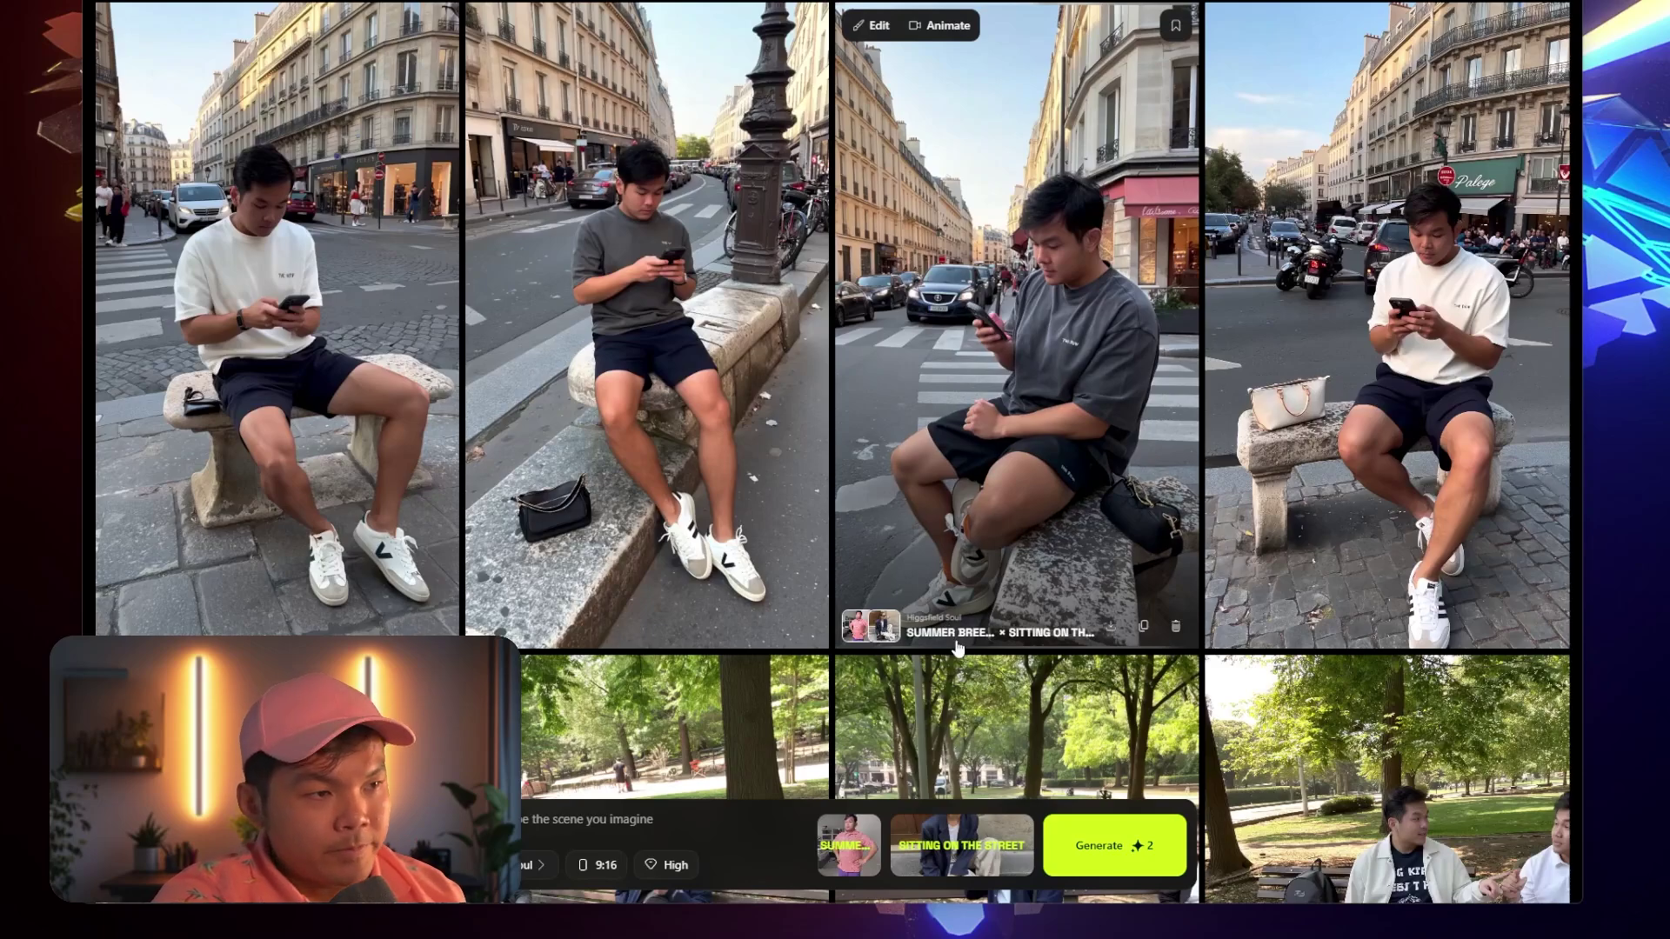
pyautogui.moveTo(661, 465)
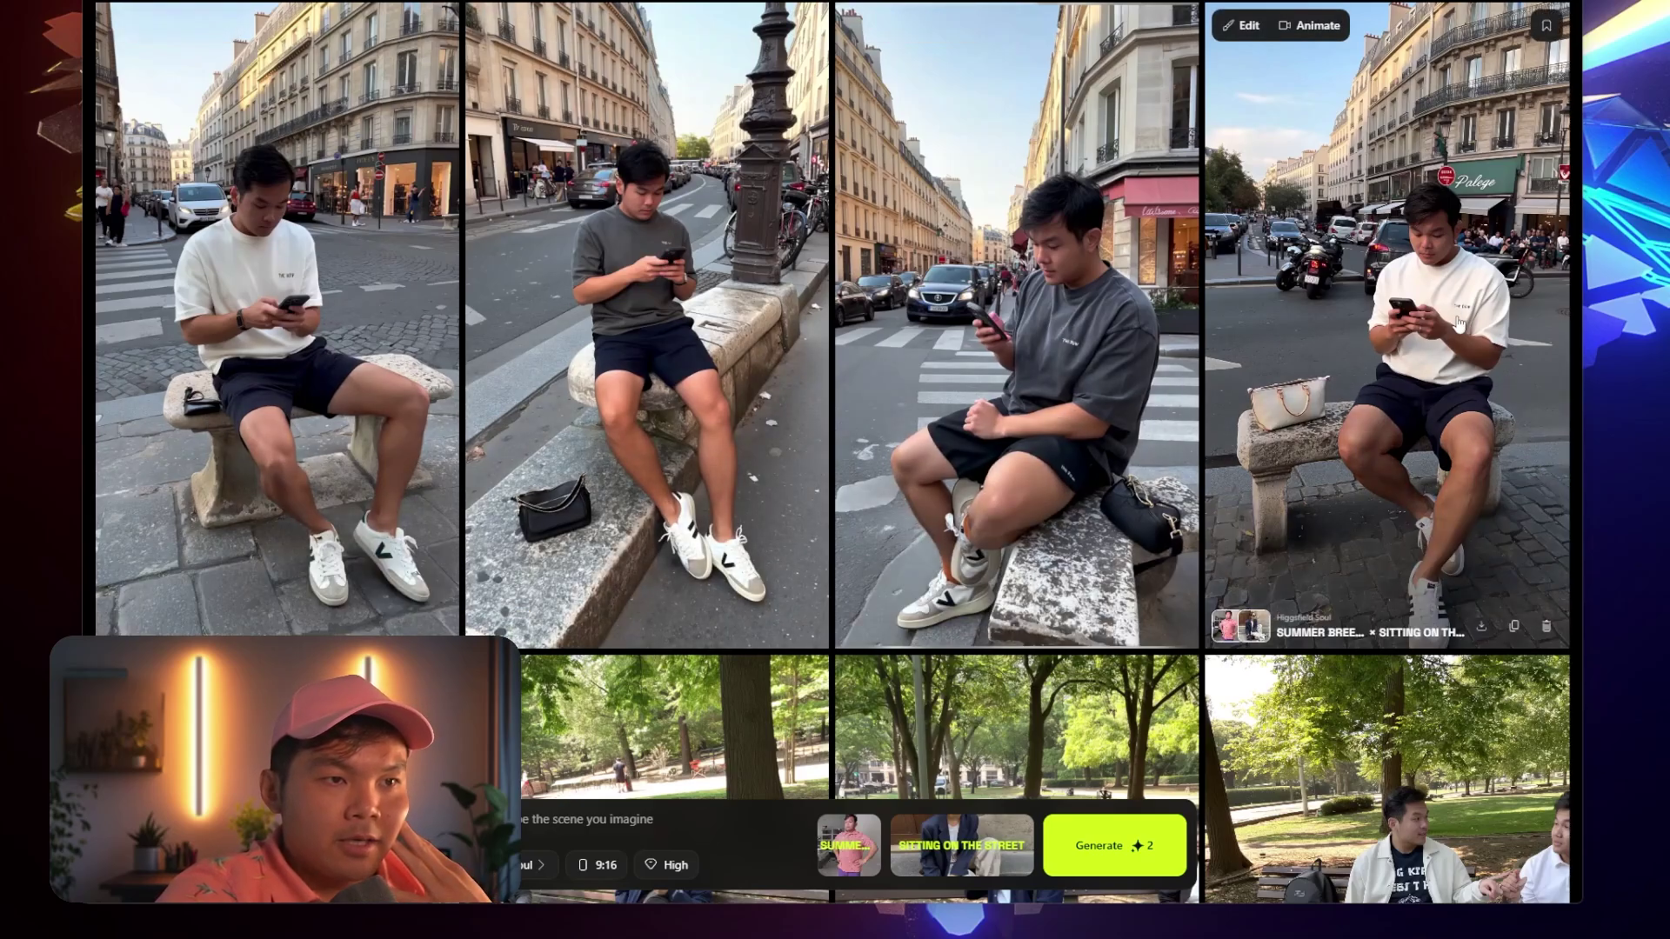
pyautogui.click(257, 368)
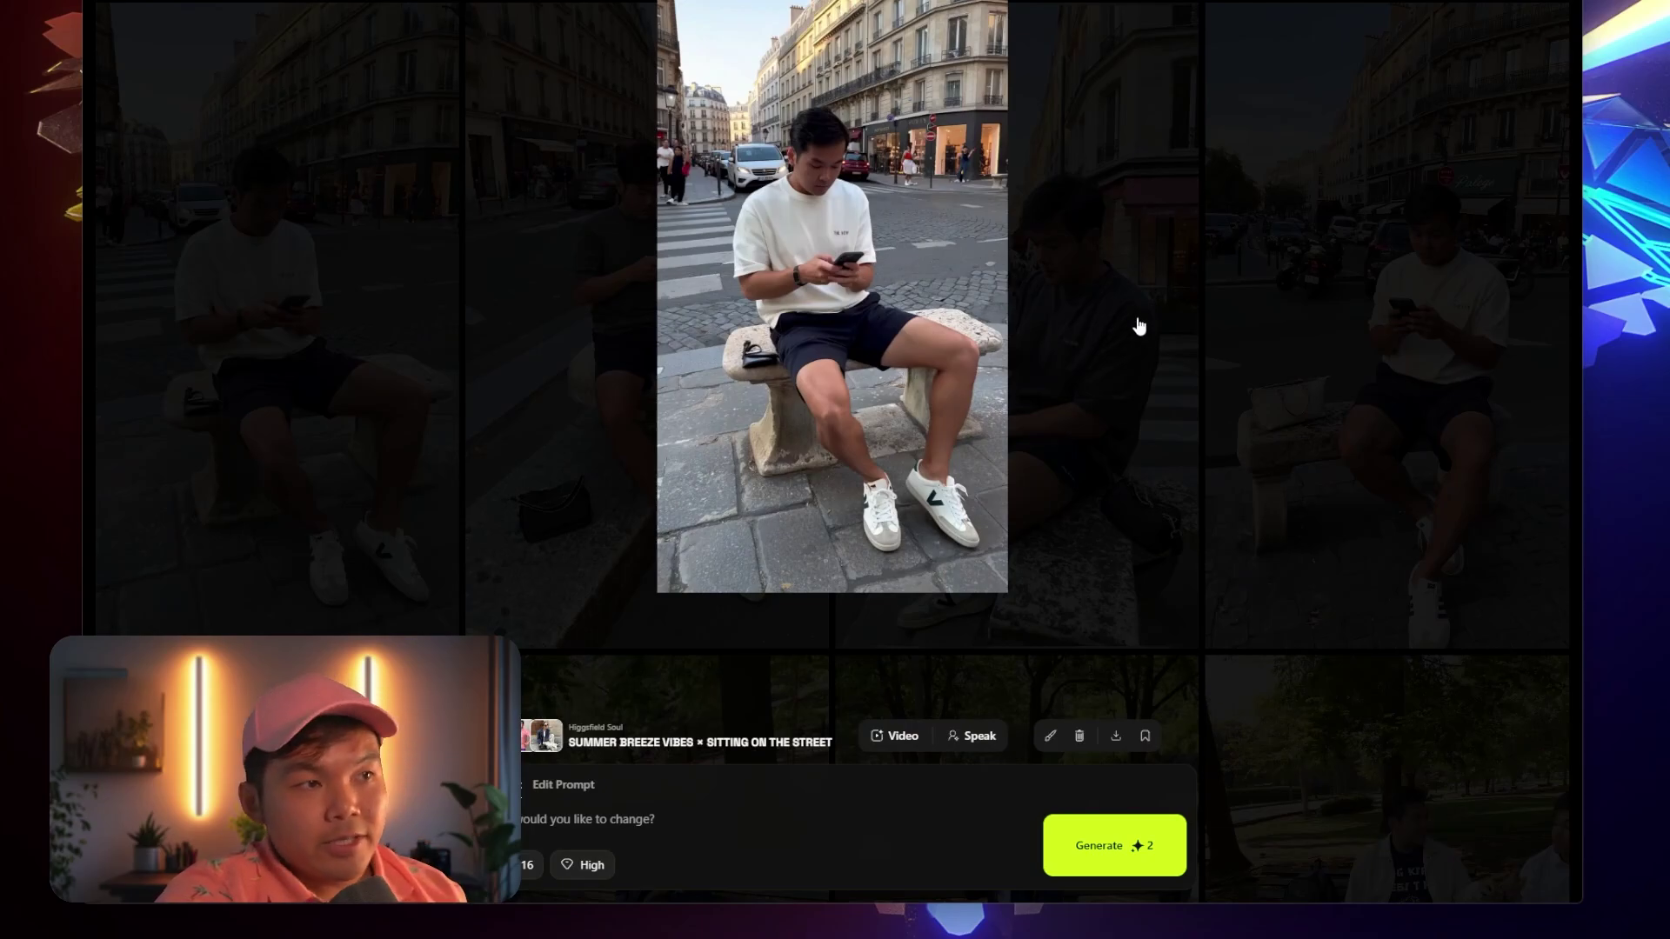
pyautogui.click(1139, 326)
pyautogui.click(1057, 344)
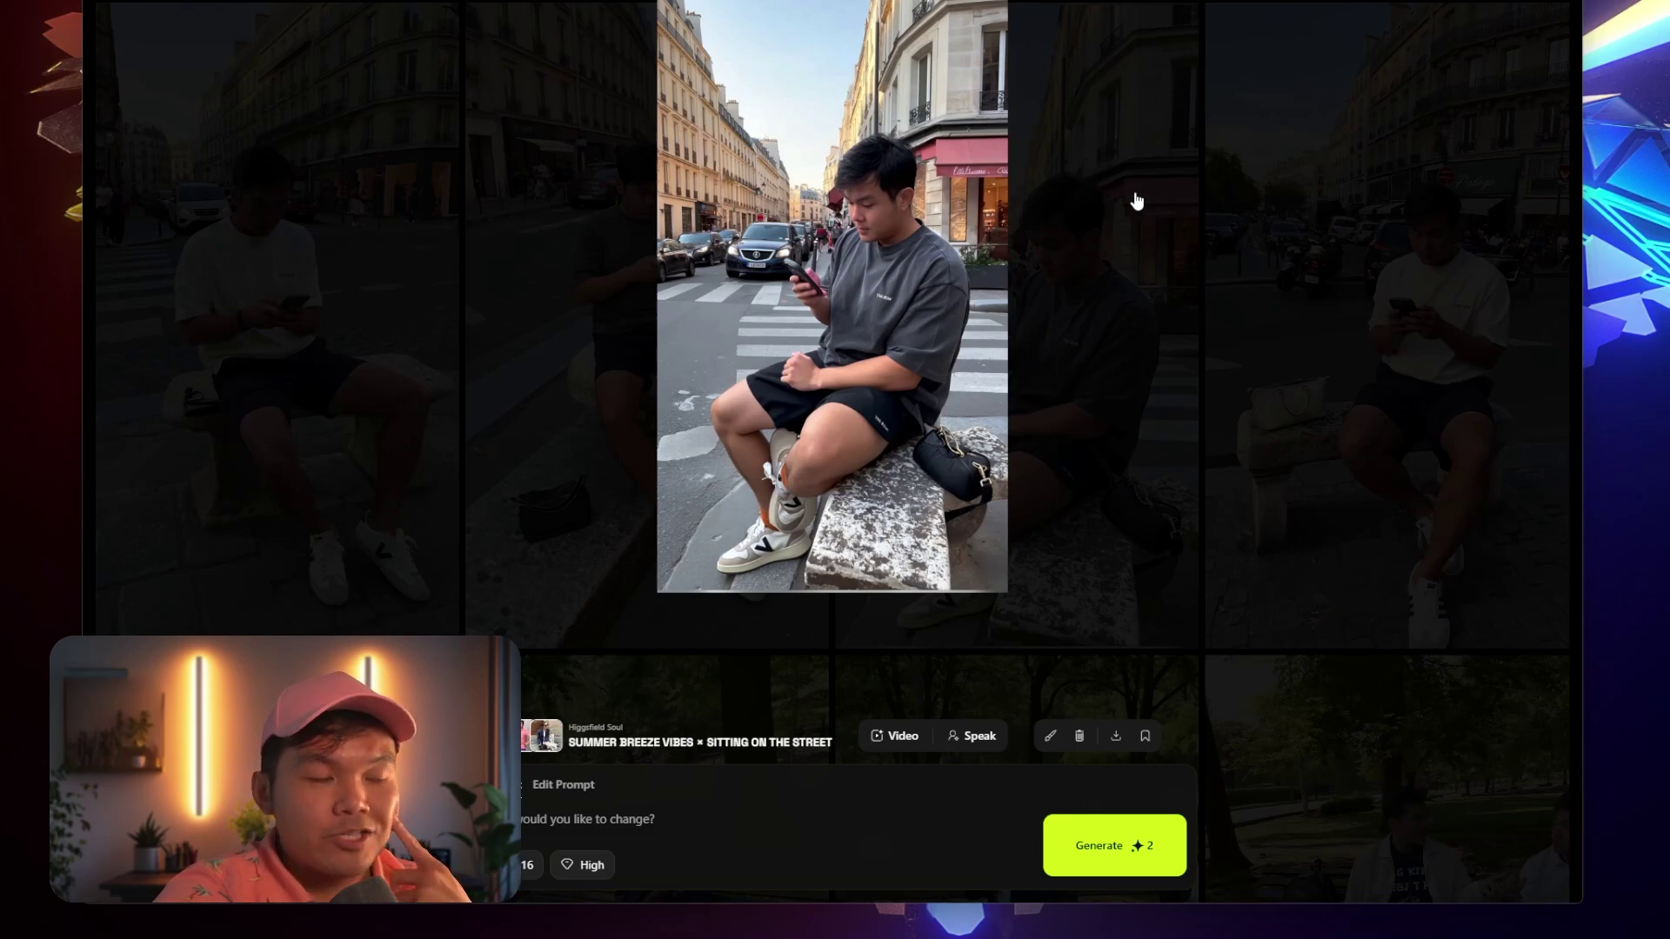
pyautogui.click(1104, 351)
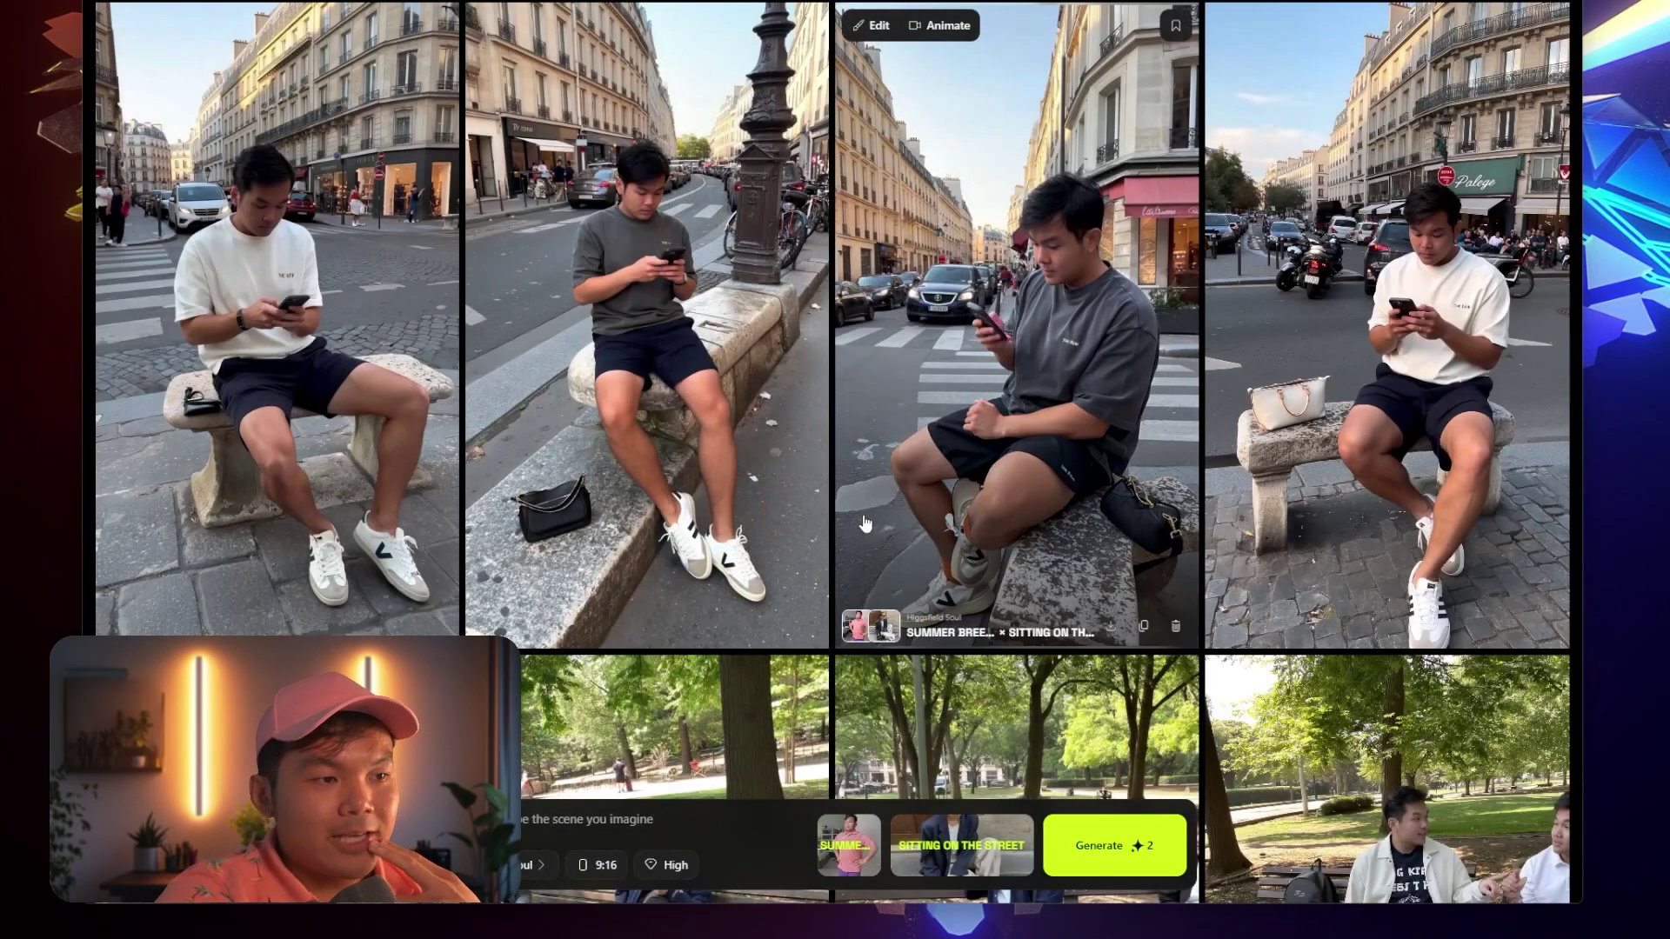
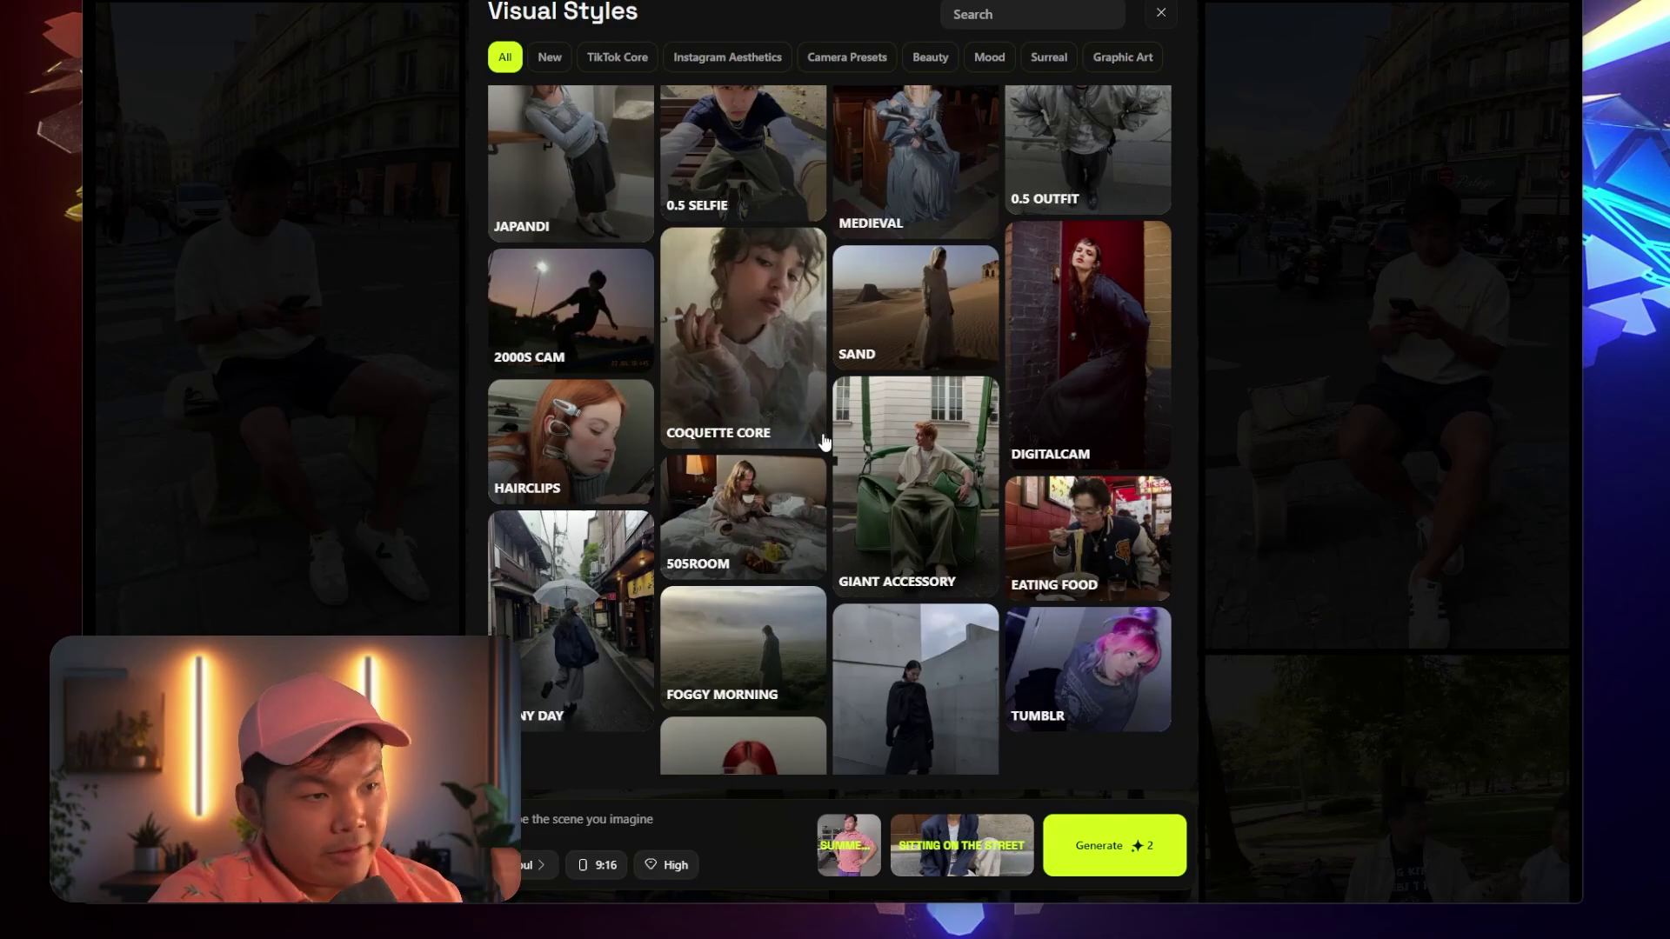
# Browse all the visual styles and choose Eating Food for the image
pyautogui.scroll(-2, 826, 435)
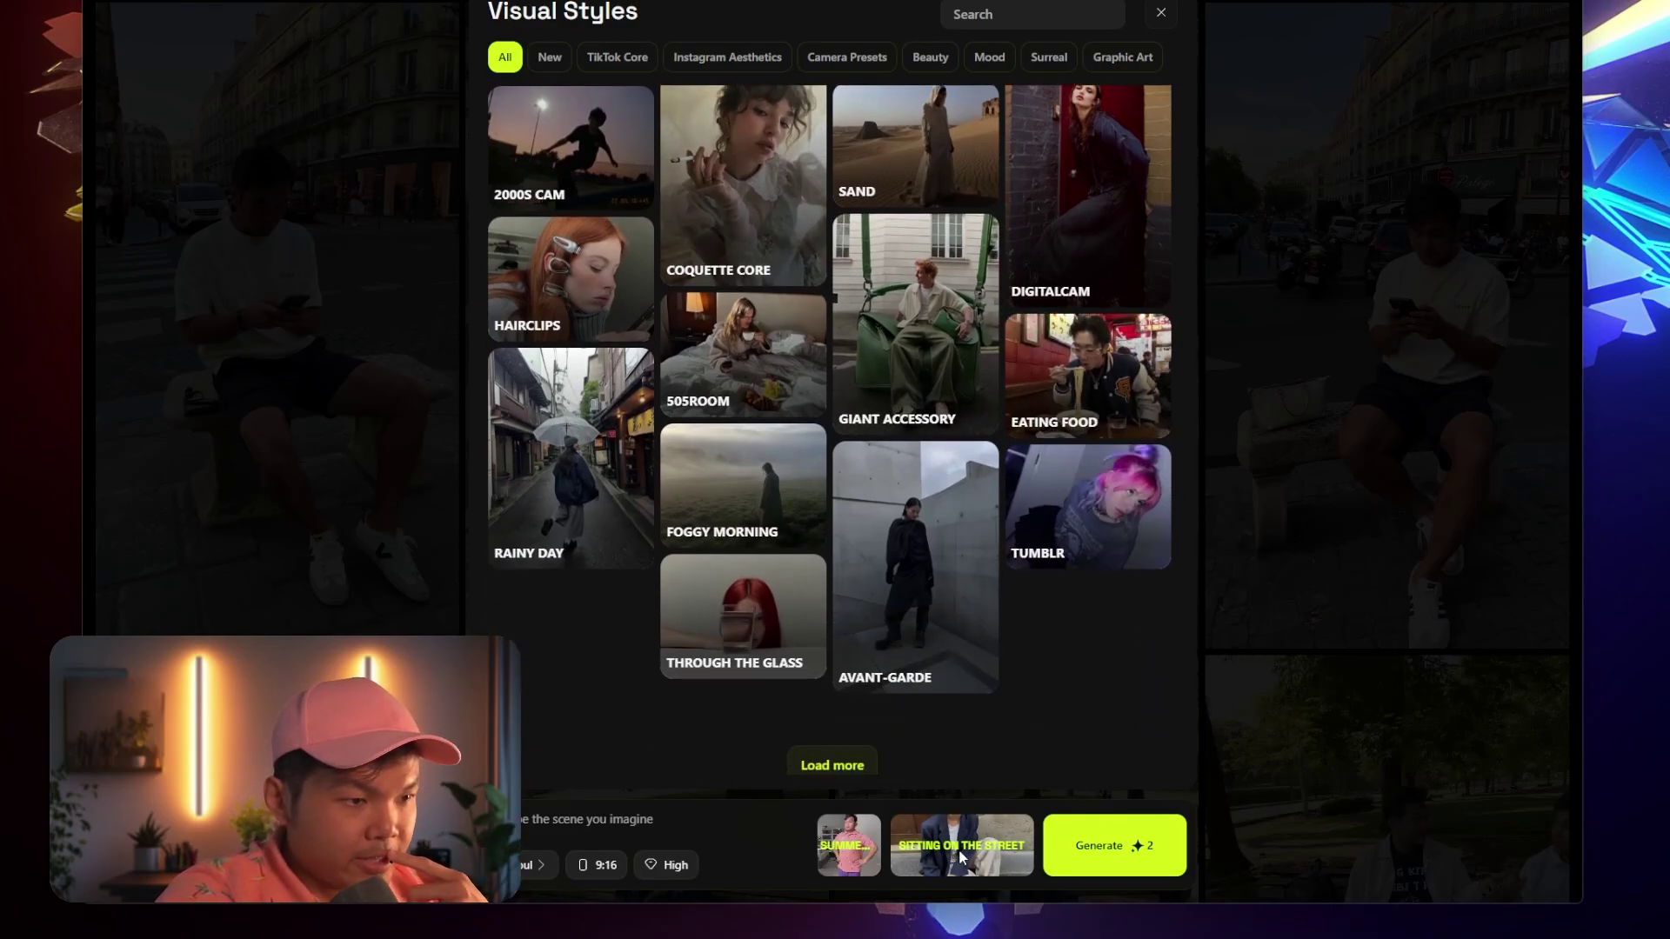
pyautogui.click(1302, 215)
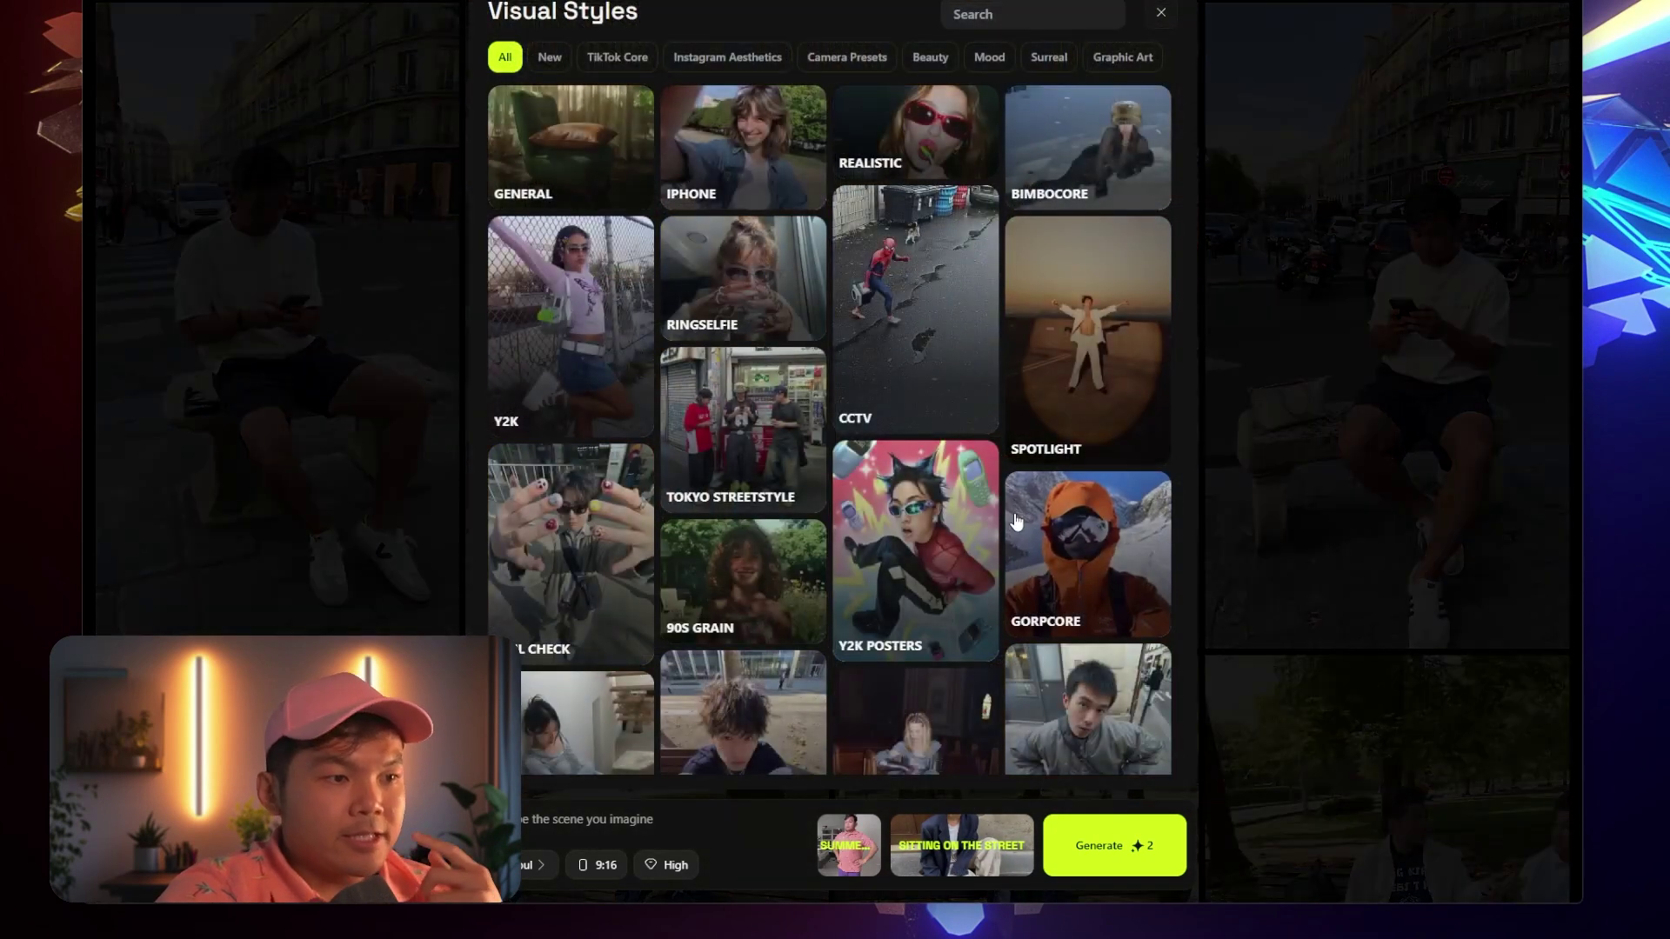
pyautogui.scroll(-10, 1024, 513)
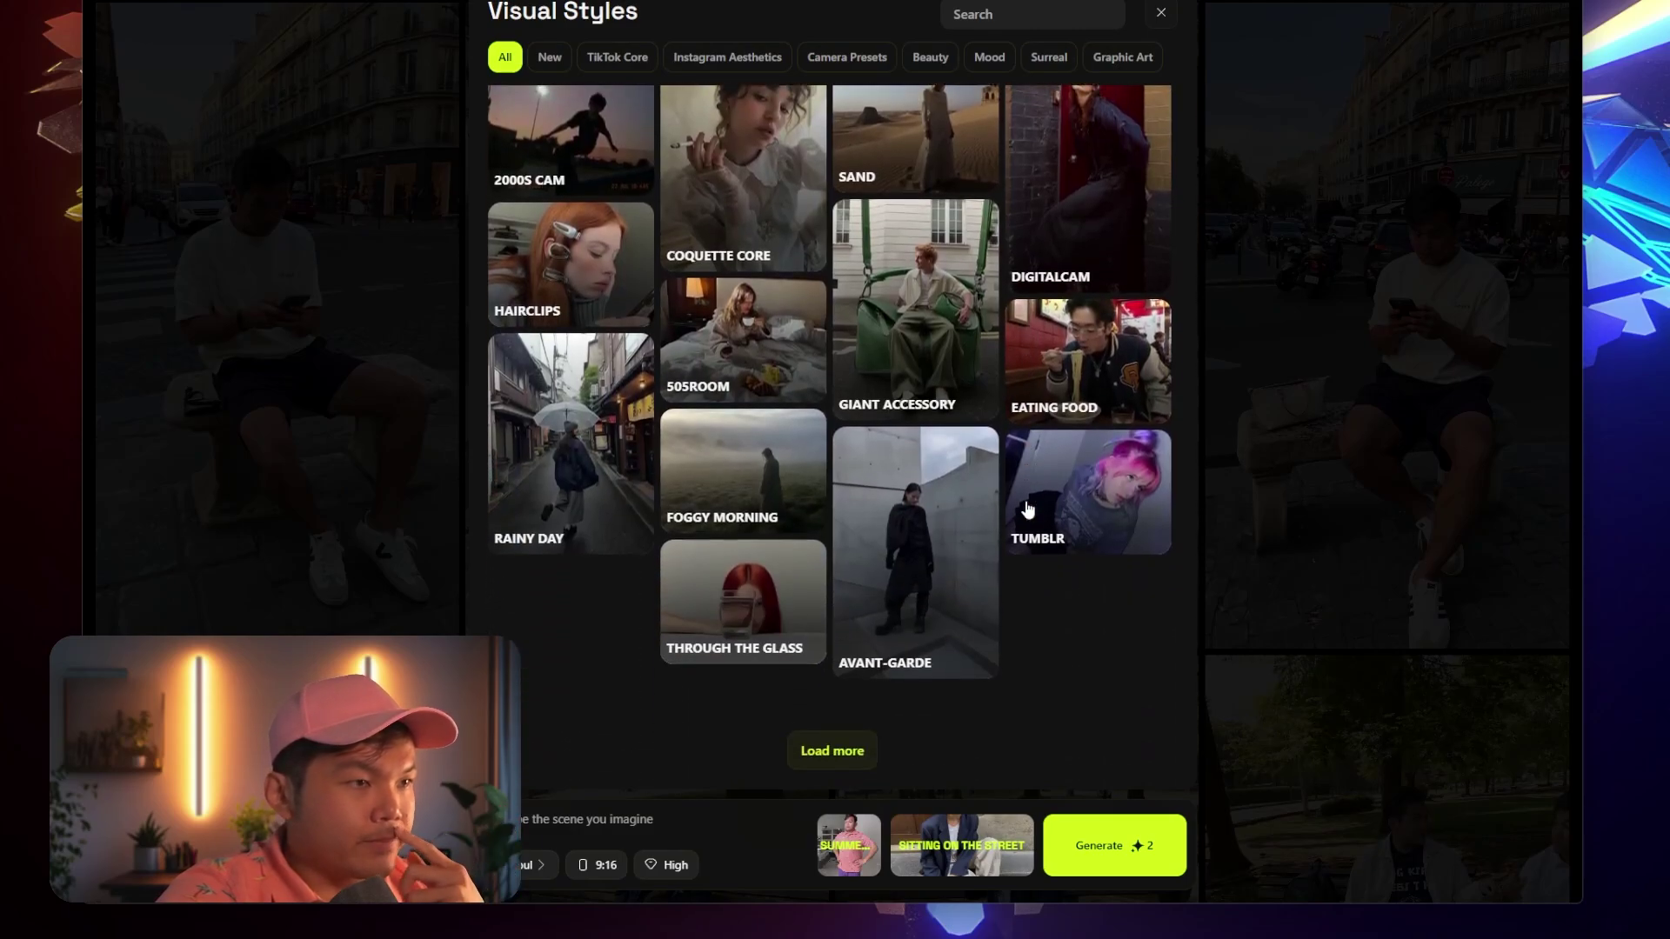
pyautogui.scroll(1, 761, 179)
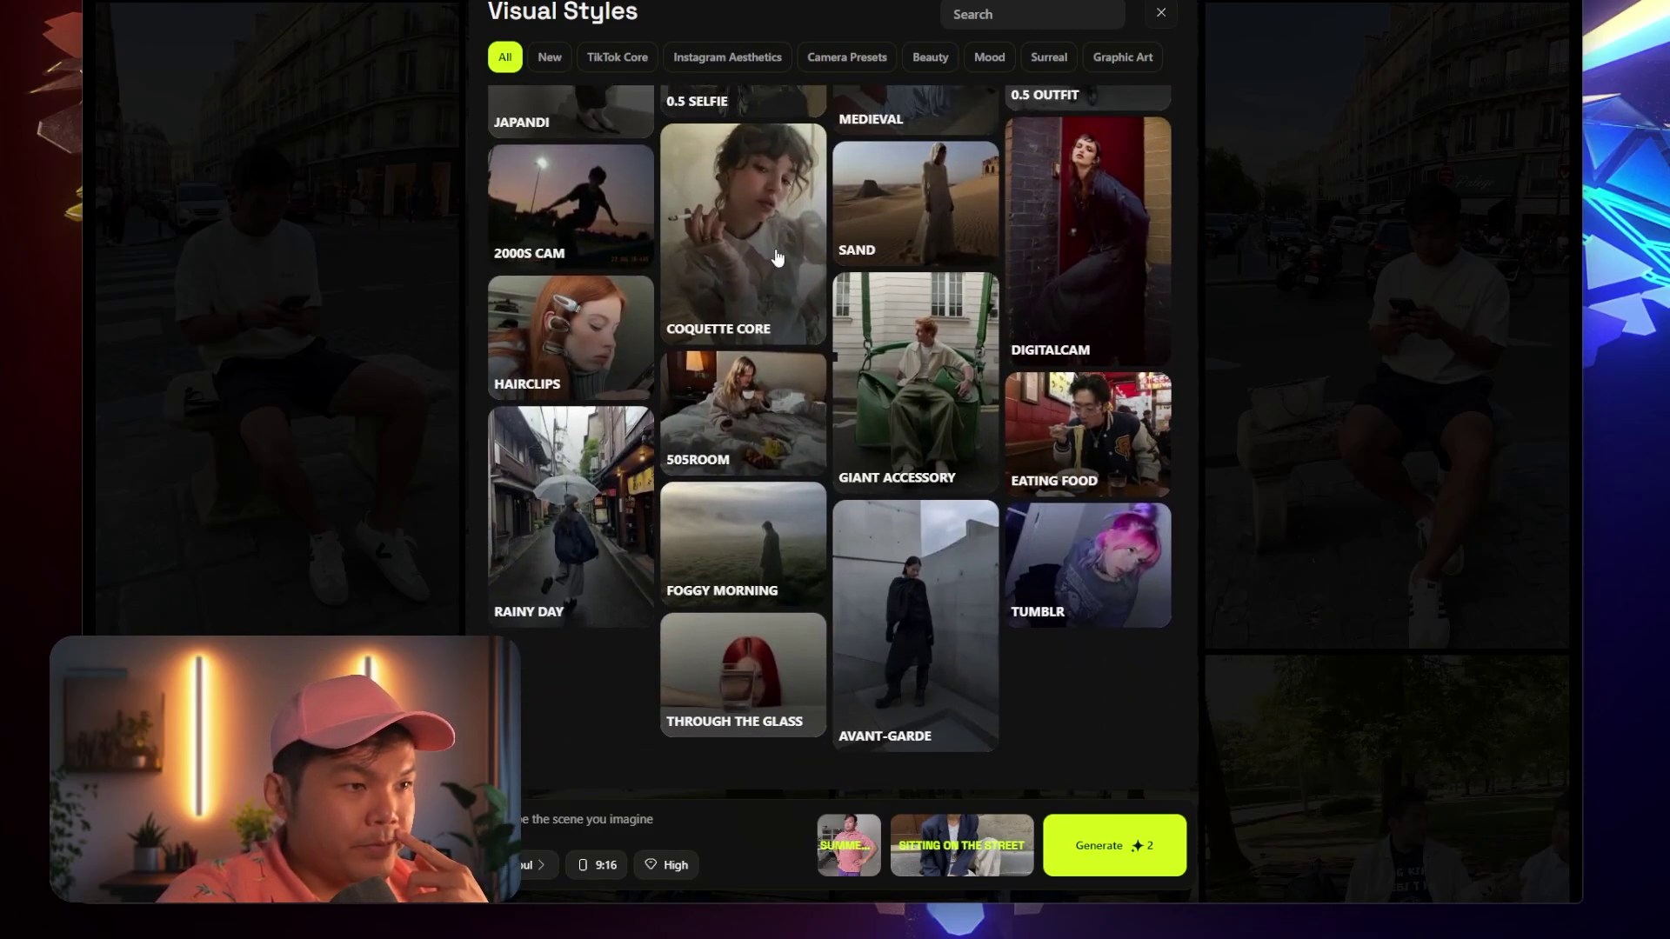
pyautogui.click(535, 53)
pyautogui.click(504, 57)
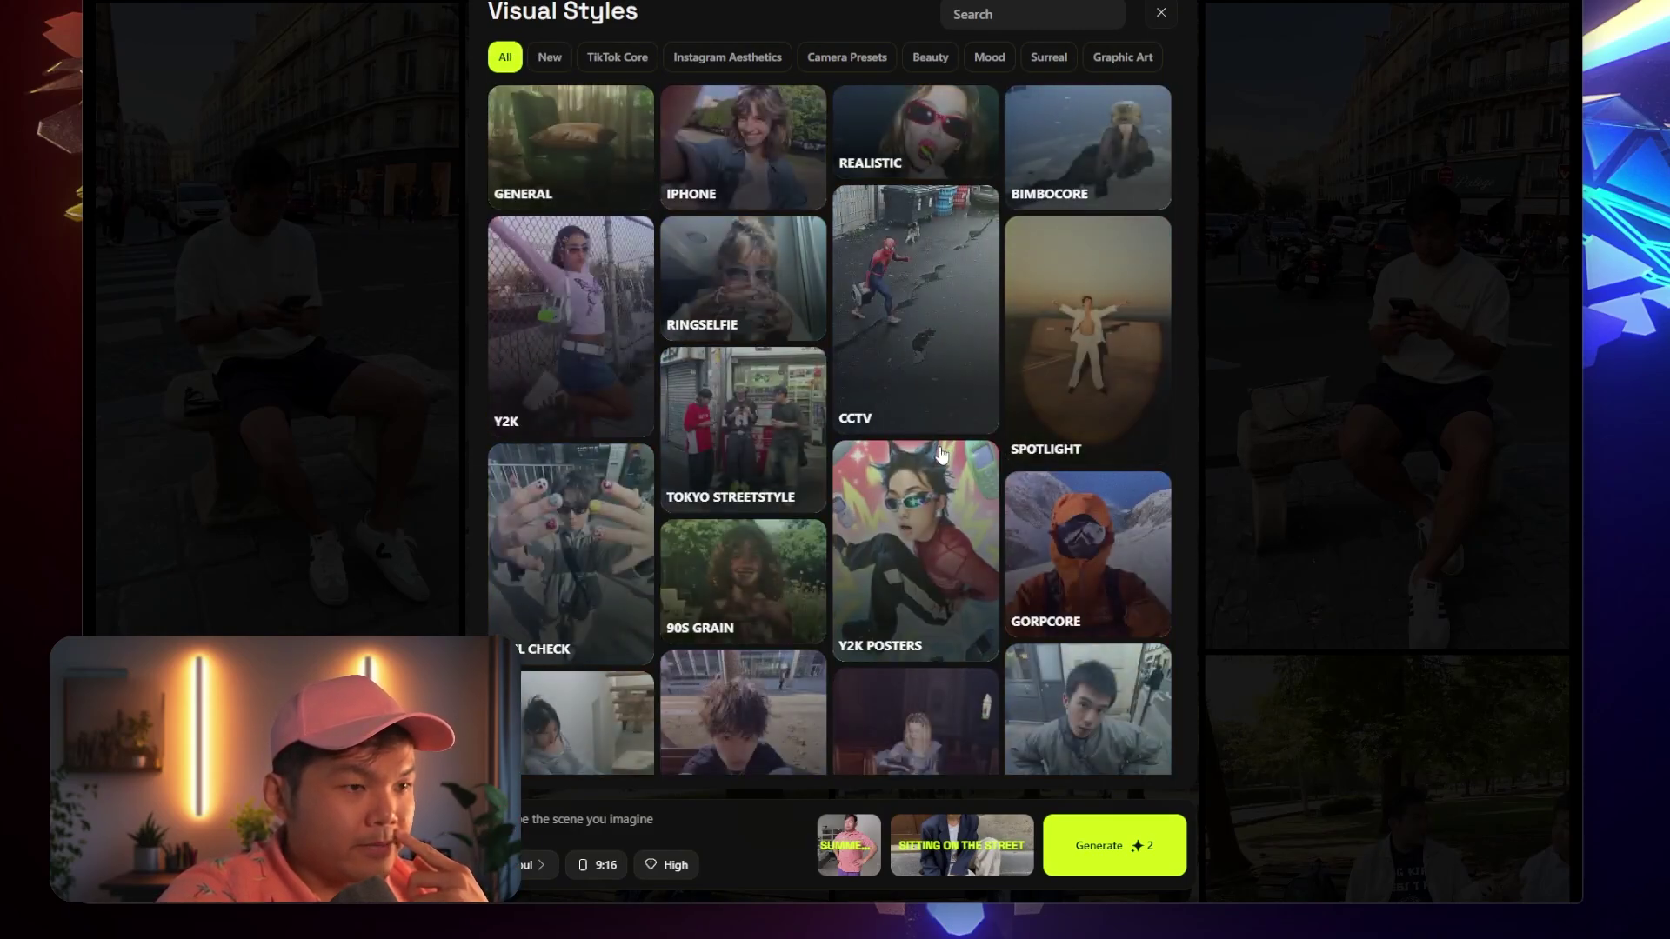
pyautogui.scroll(-10, 1059, 452)
pyautogui.click(1052, 385)
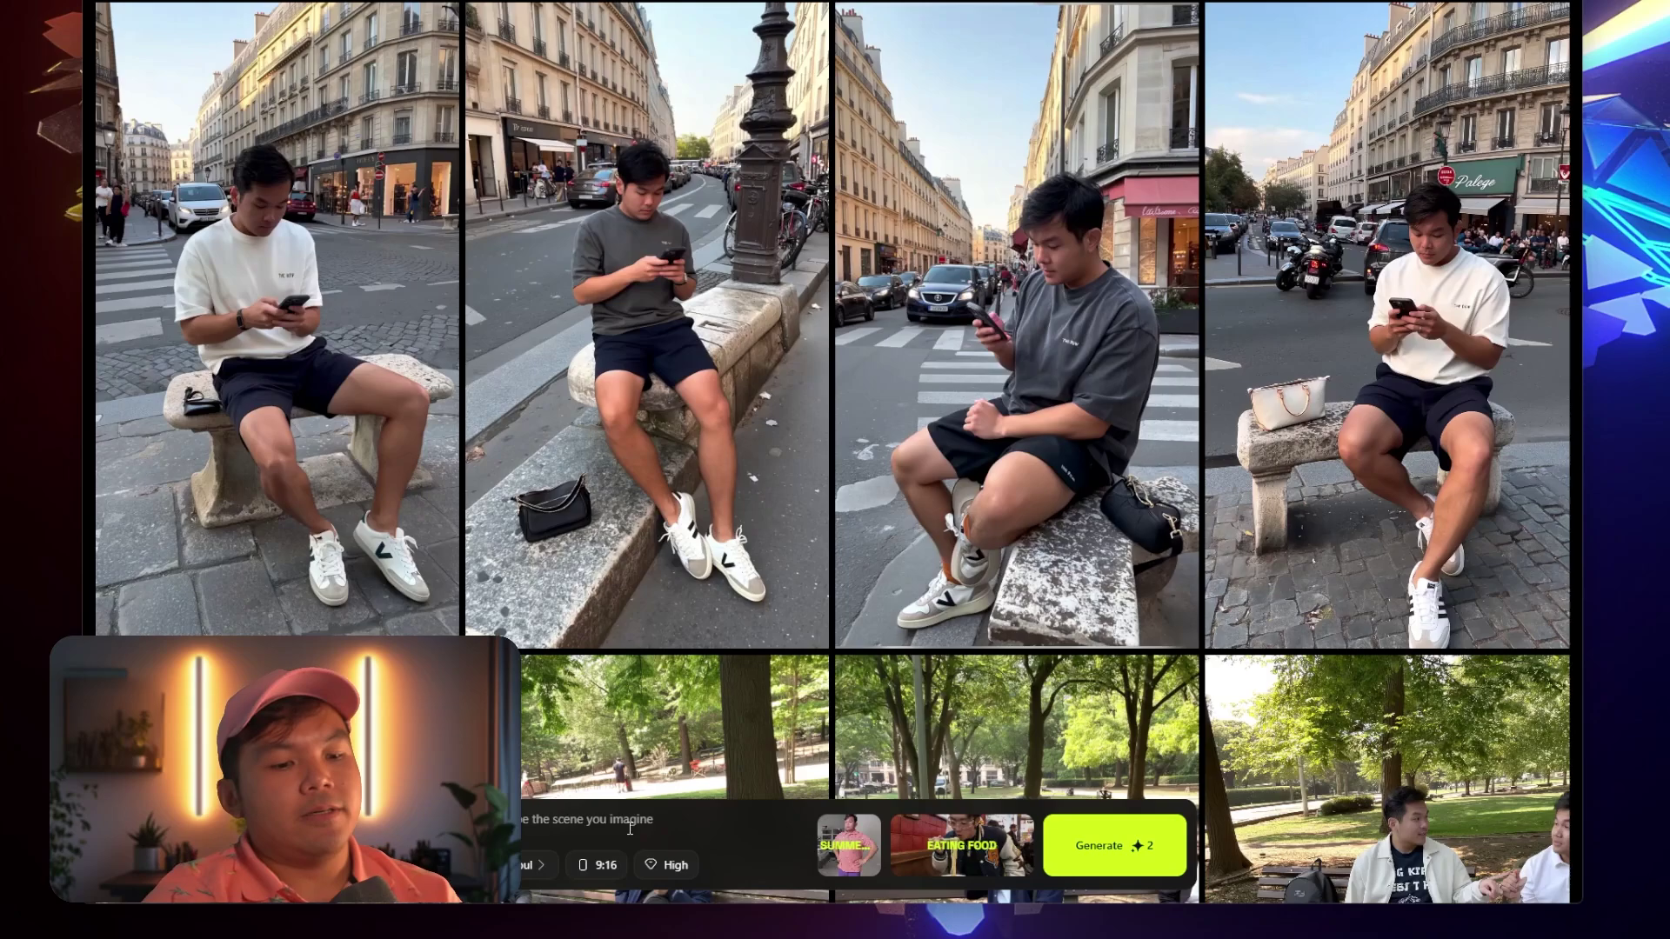
# Describe a scene with a giant bowl of pho and Vietnamese coffee in the prompt, and generate the images
pyautogui.click(629, 828)
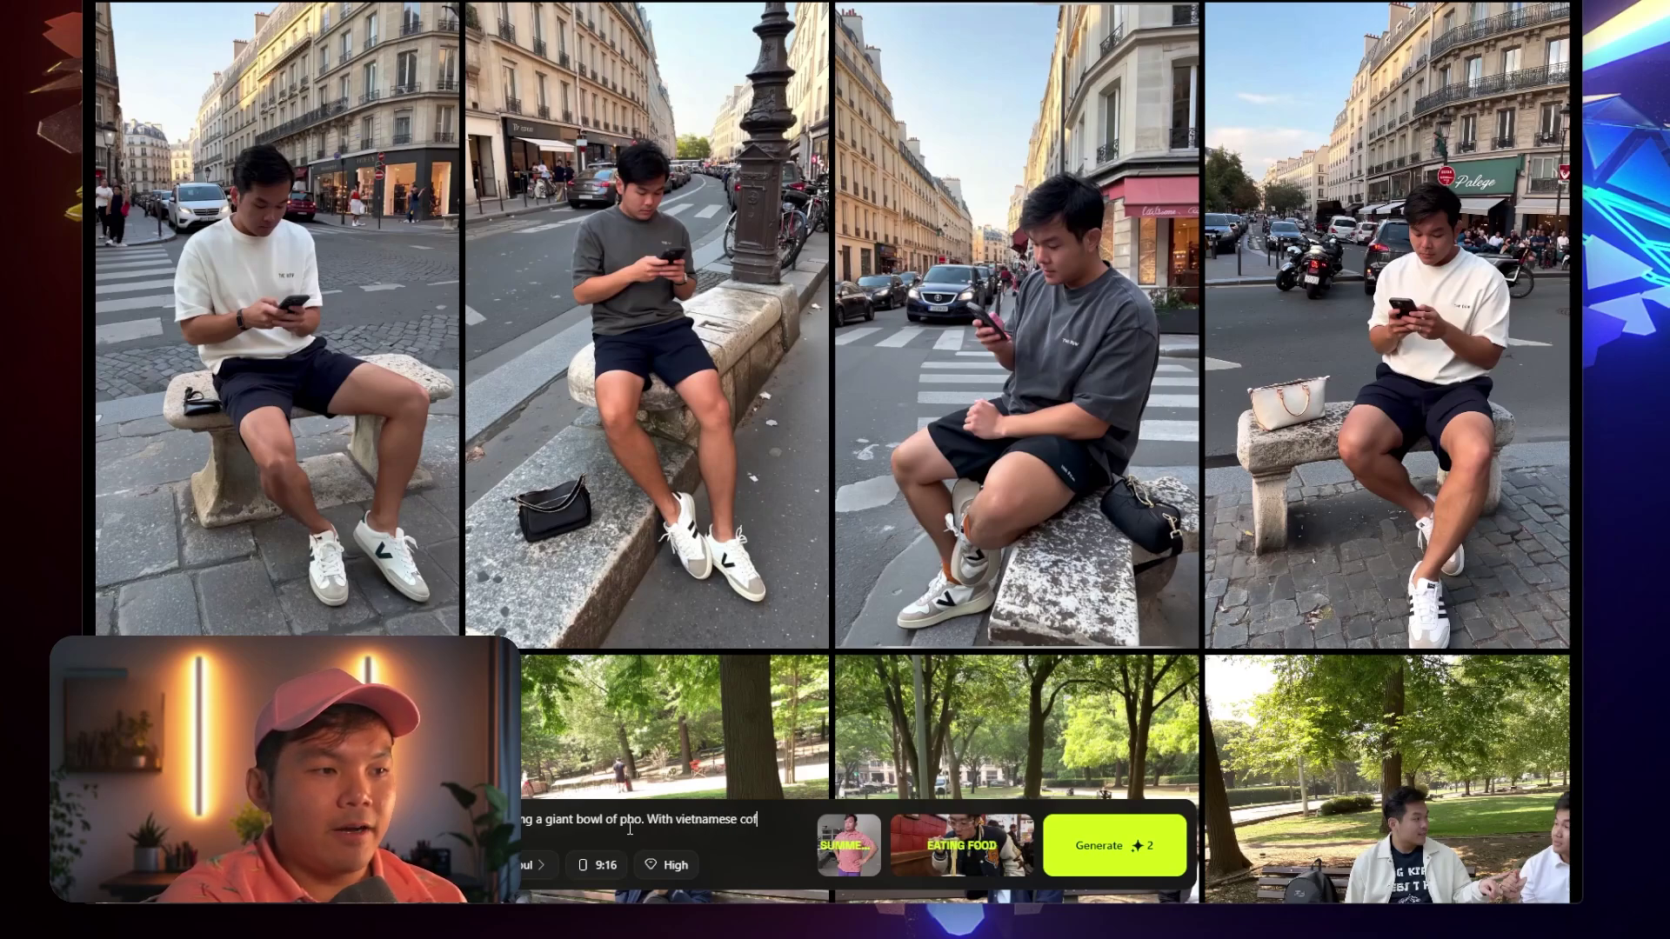
pyautogui.write('ee on')
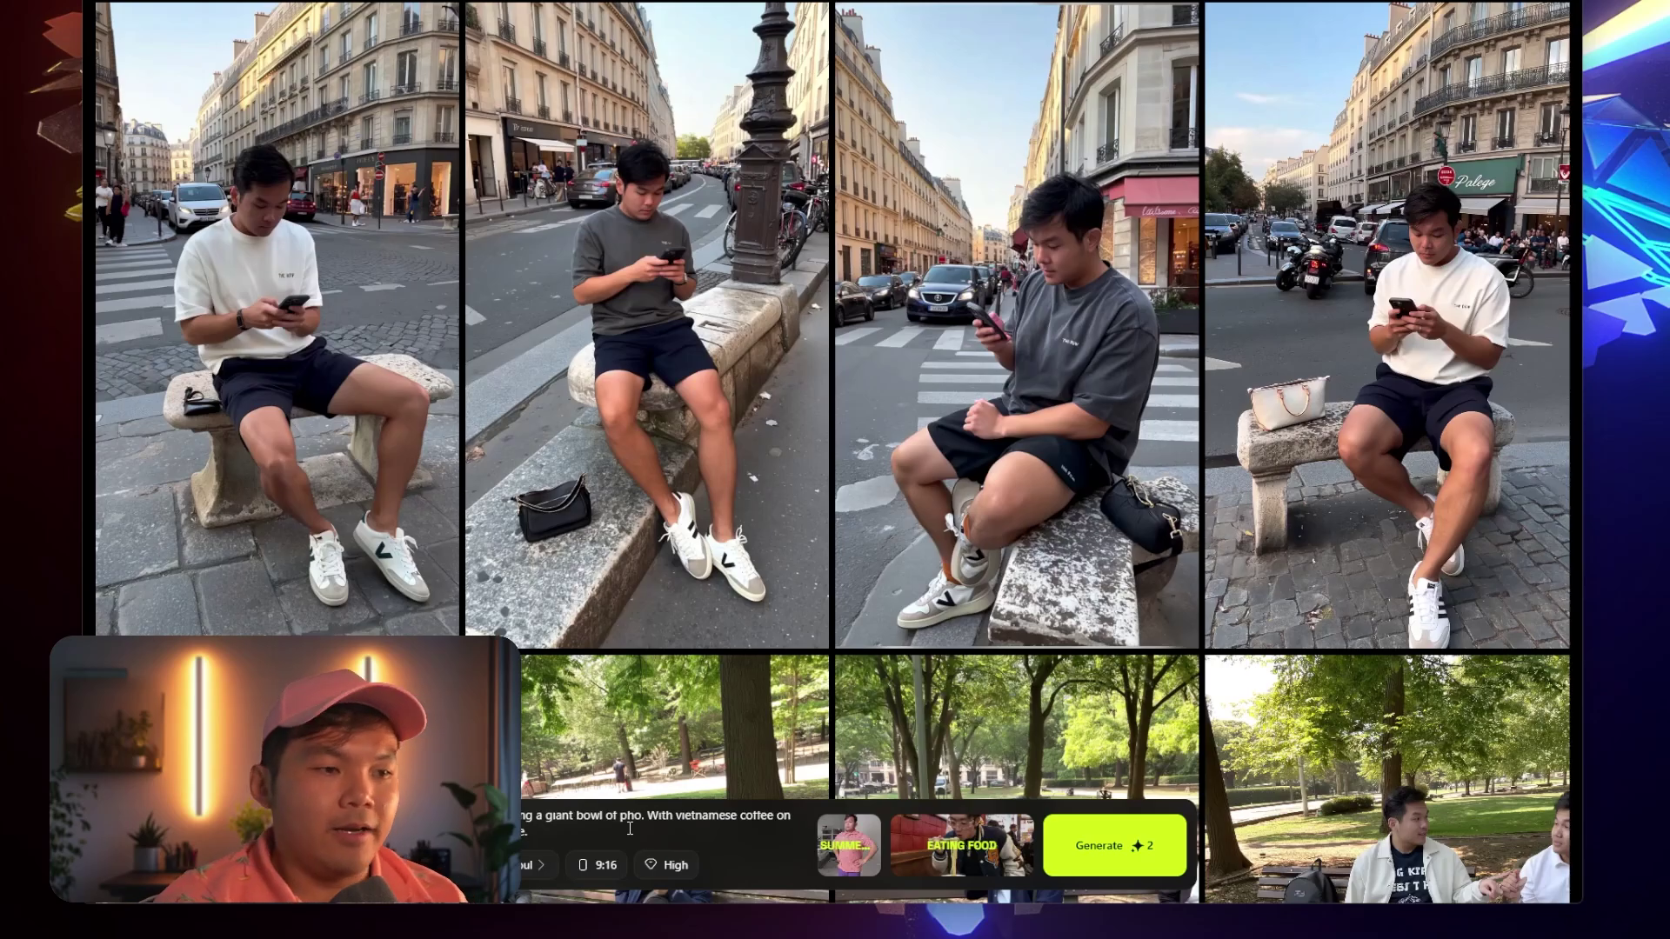
pyautogui.click(1100, 868)
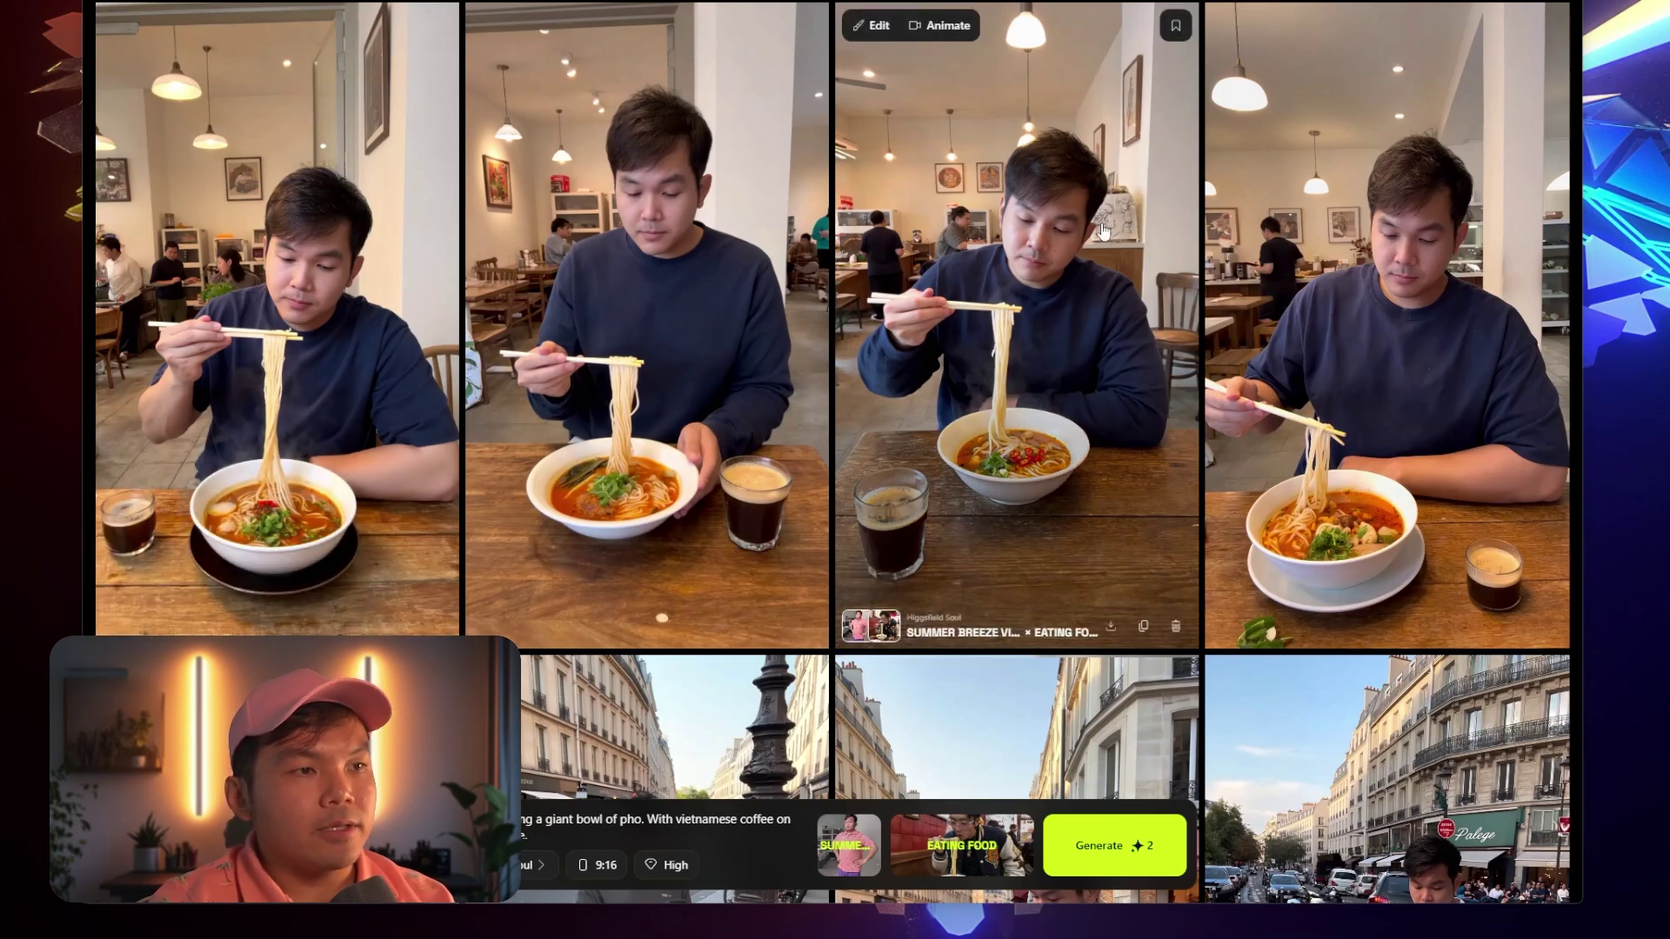
# Review the generated pho images, enlarging the third and first ones for a closer look
pyautogui.click(994, 415)
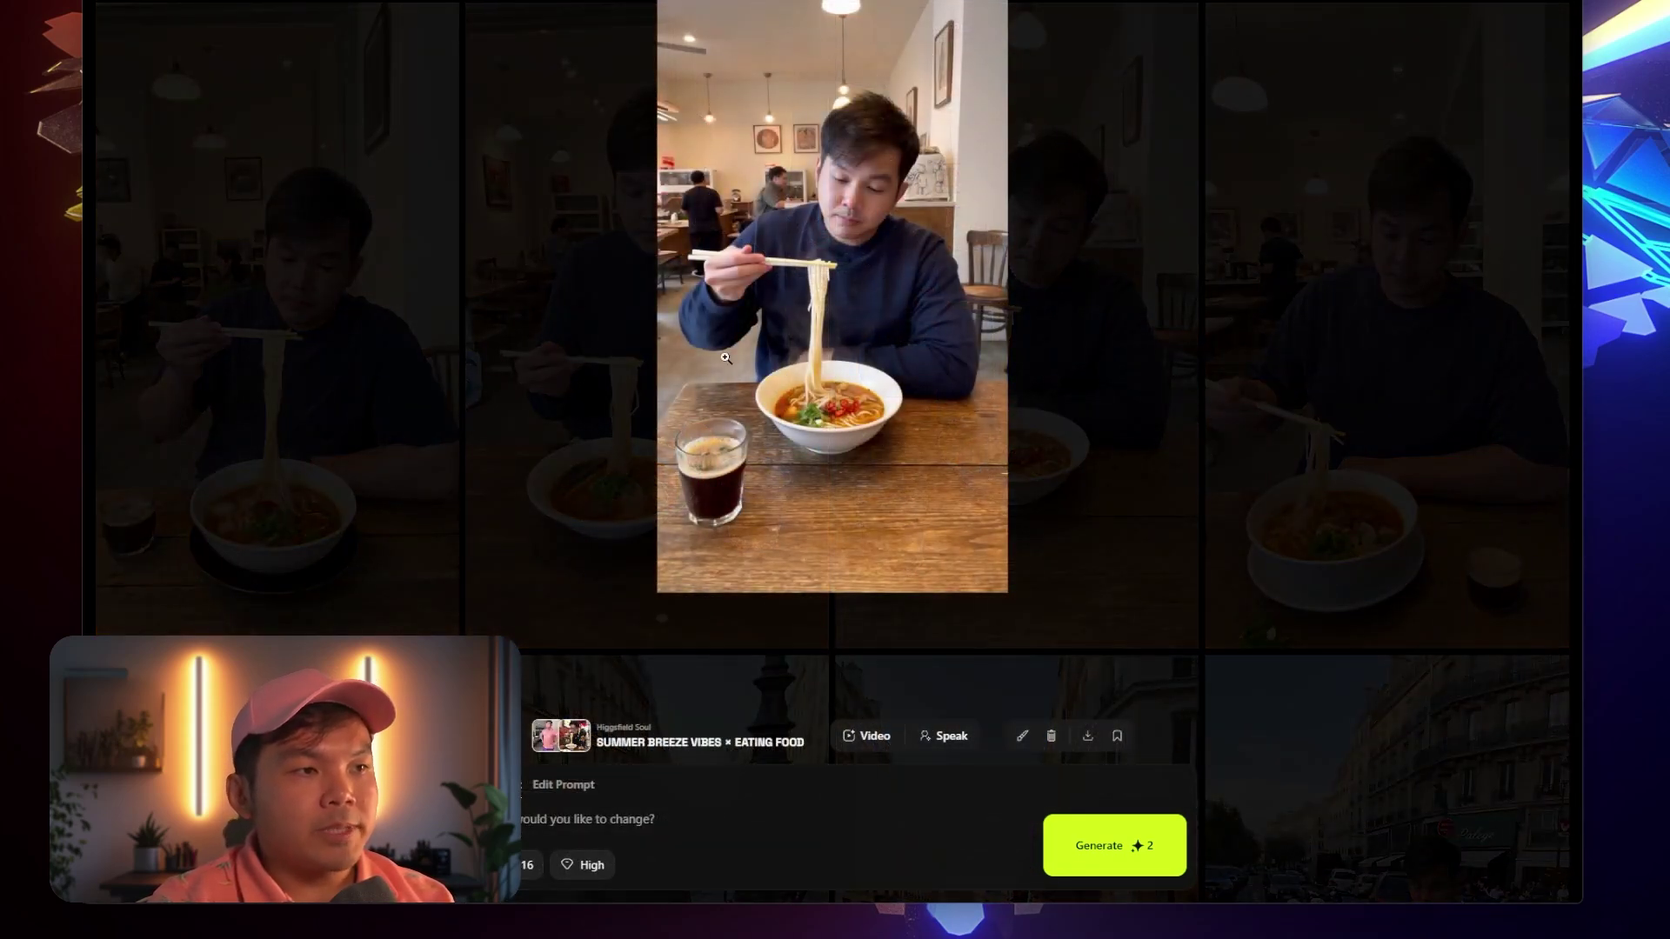
pyautogui.click(374, 459)
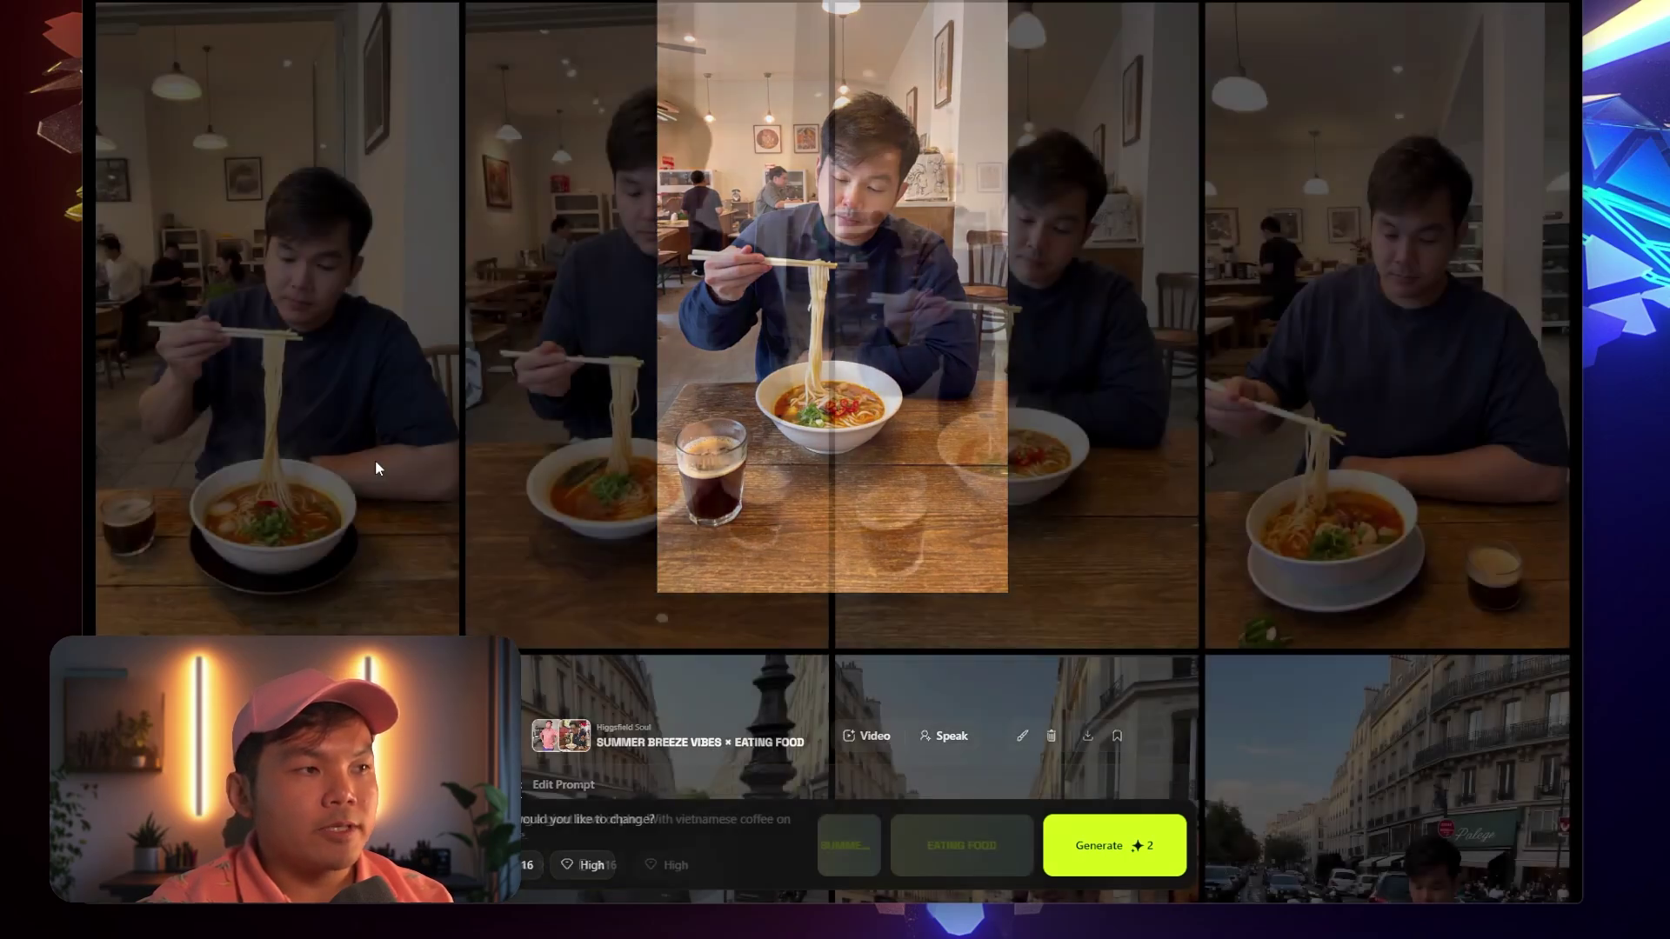
pyautogui.click(315, 327)
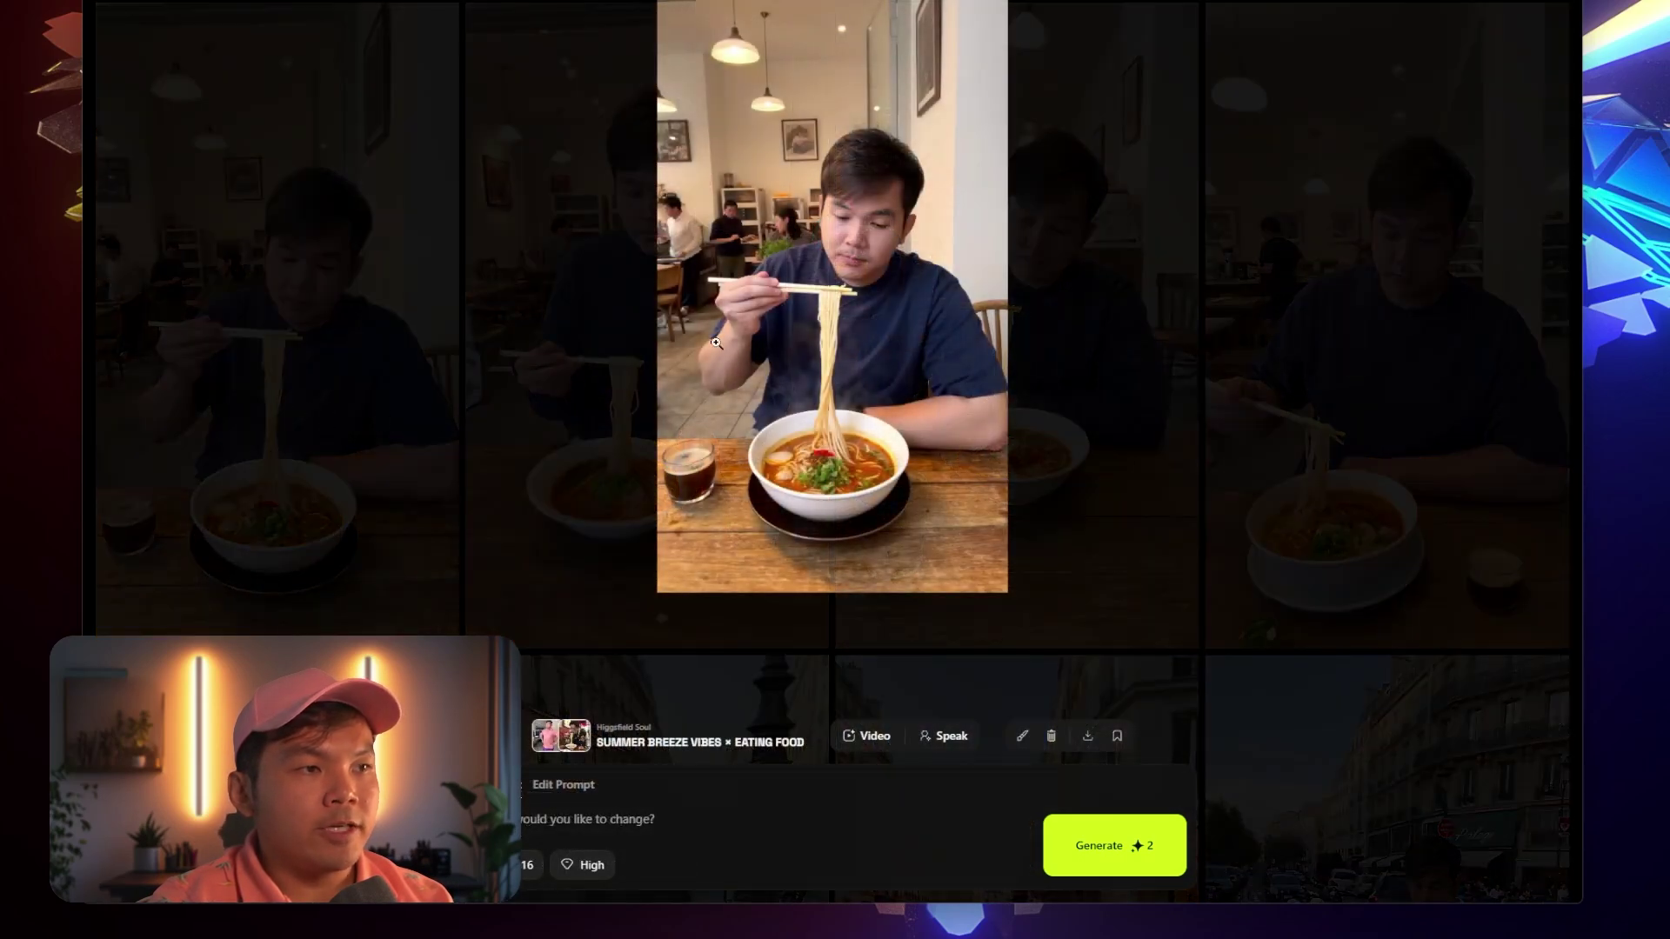
pyautogui.click(363, 370)
pyautogui.click(800, 302)
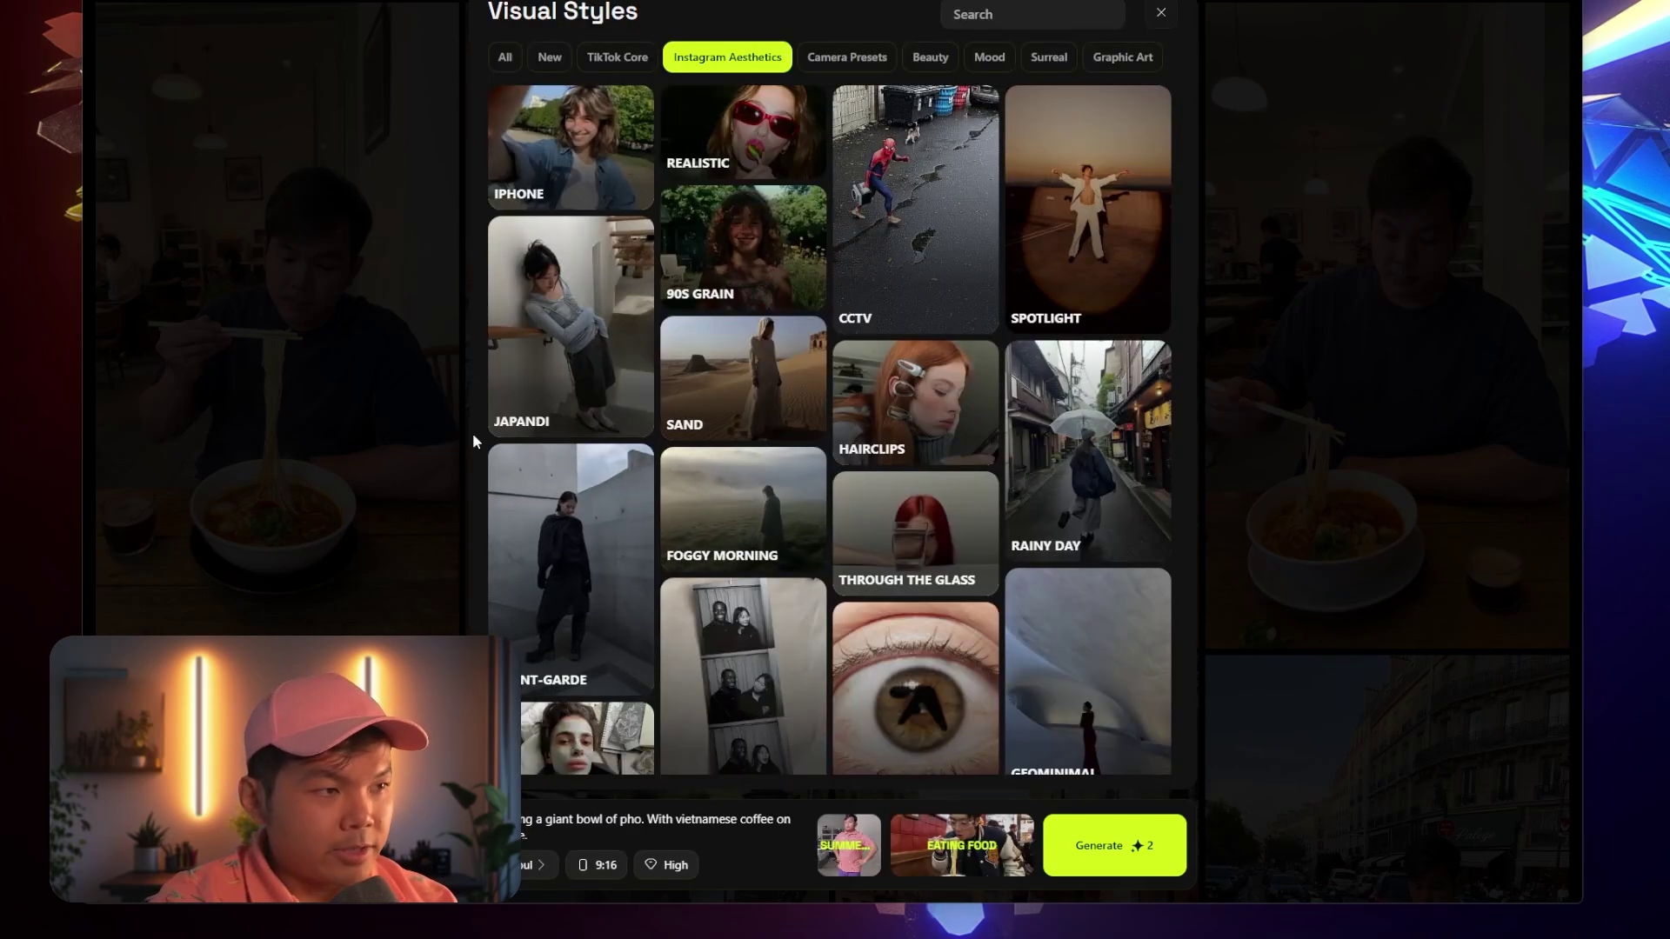
# Choose the Japandi style and replace the pho prompt with a clothing description ending in "modern, fashionable. Hiphop. Happy."
pyautogui.click(553, 406)
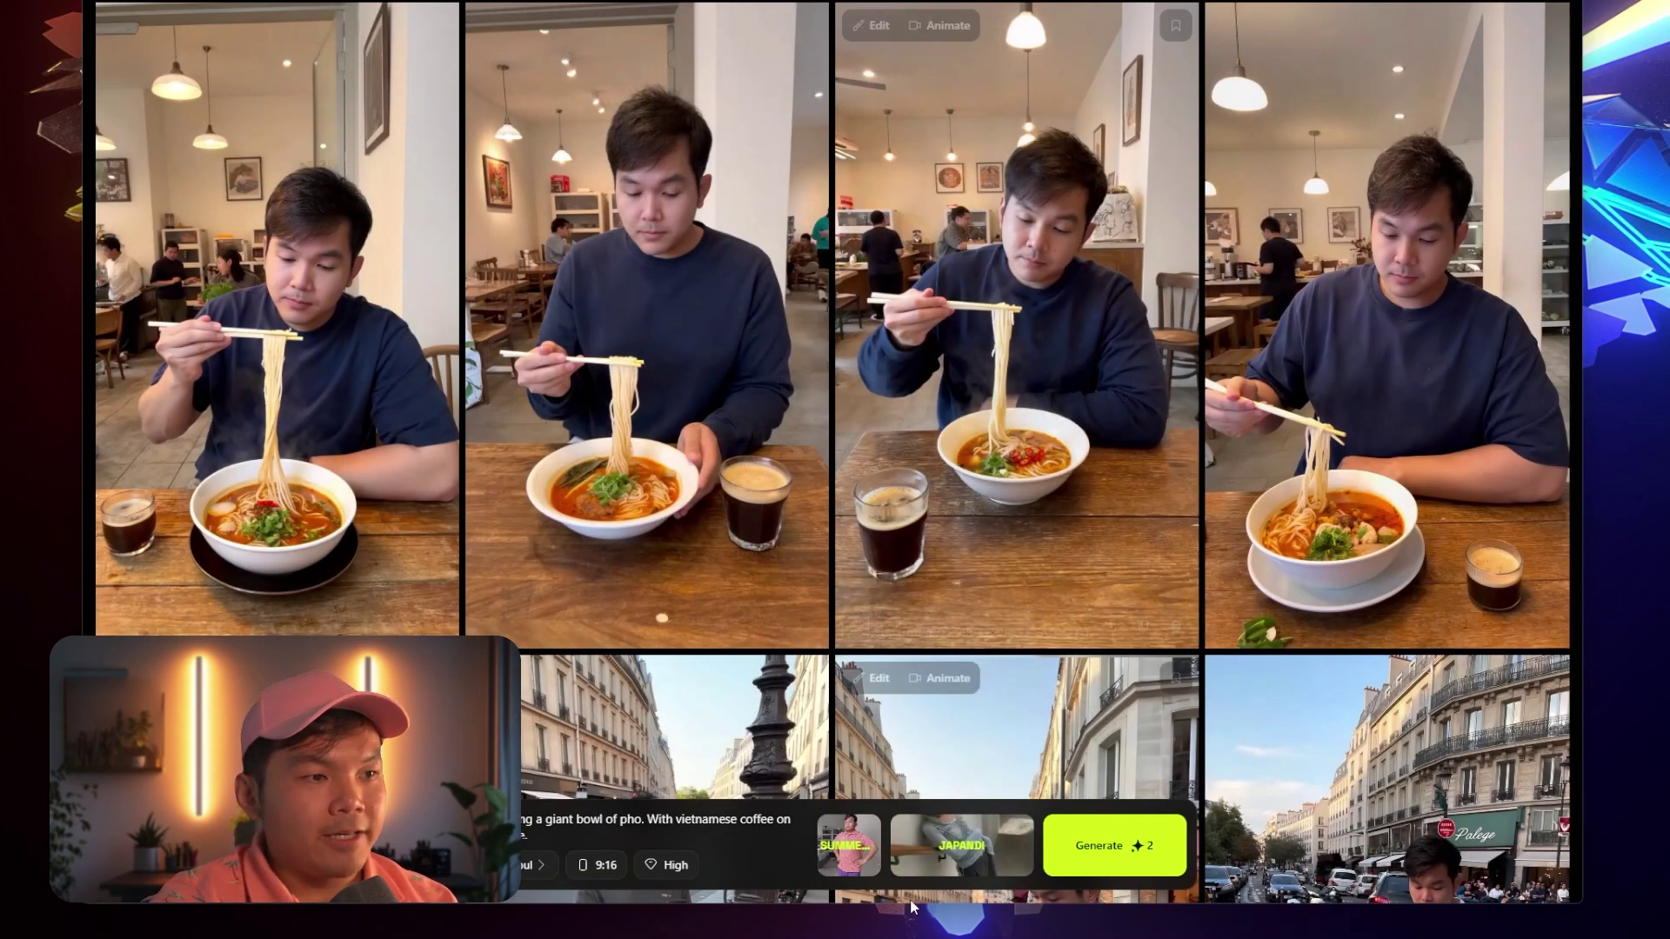
pyautogui.hotkey('ctrl', 'a')
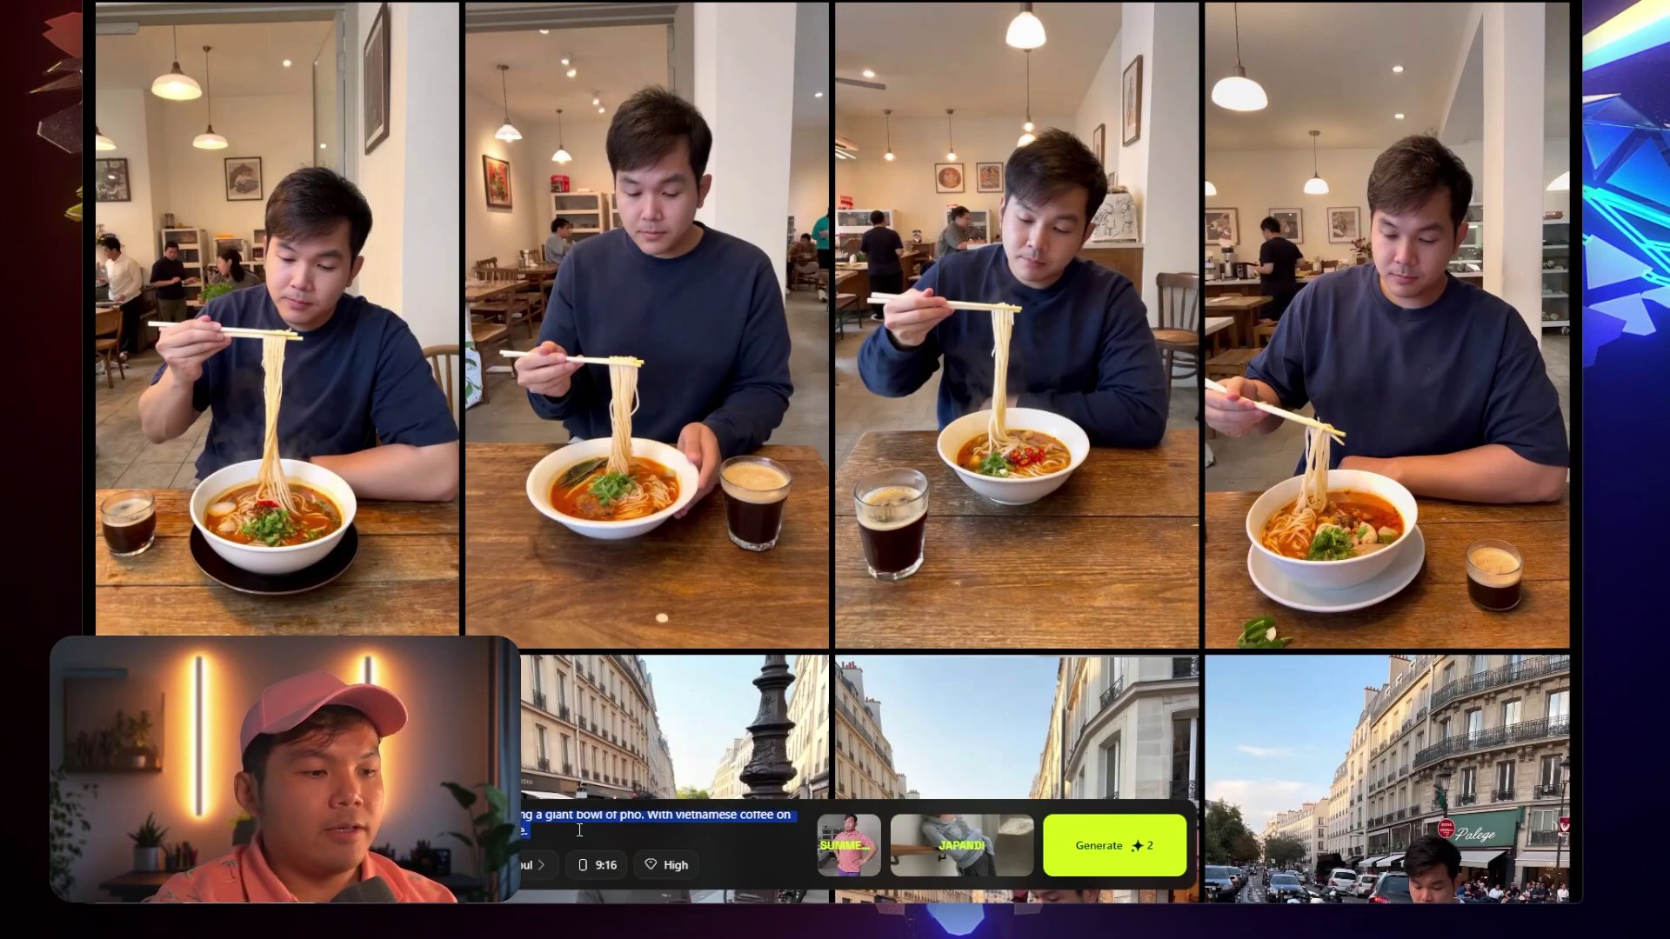
pyautogui.press('BackSpace')
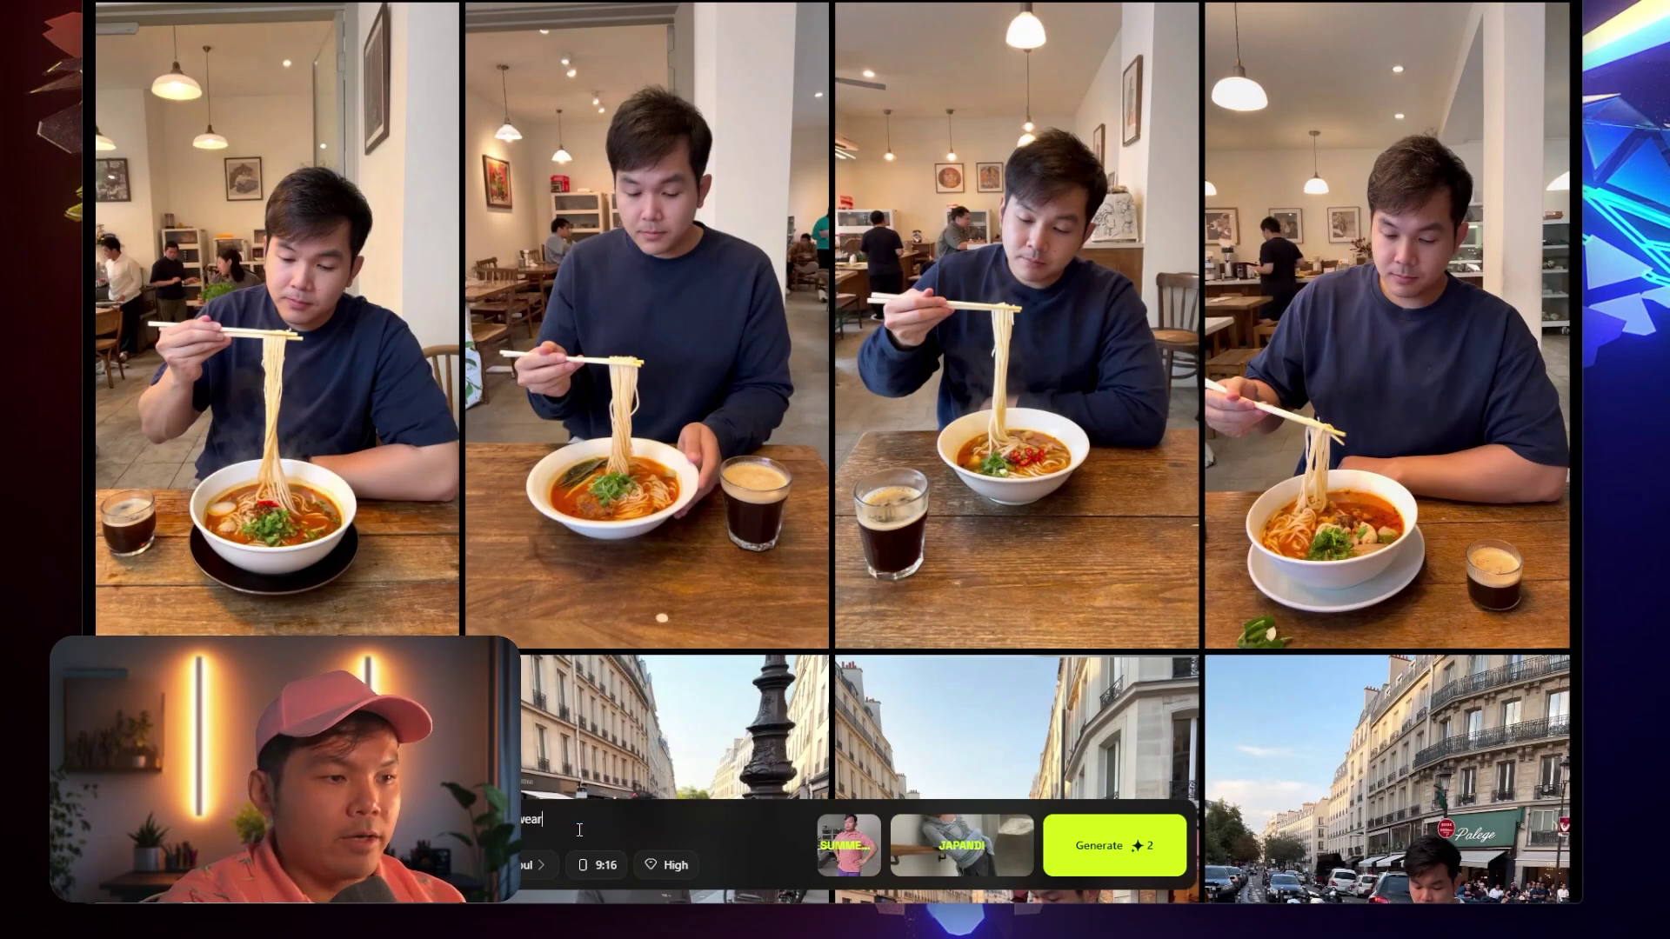
pyautogui.write(', modern, fashionable. Hiphop. Happy.')
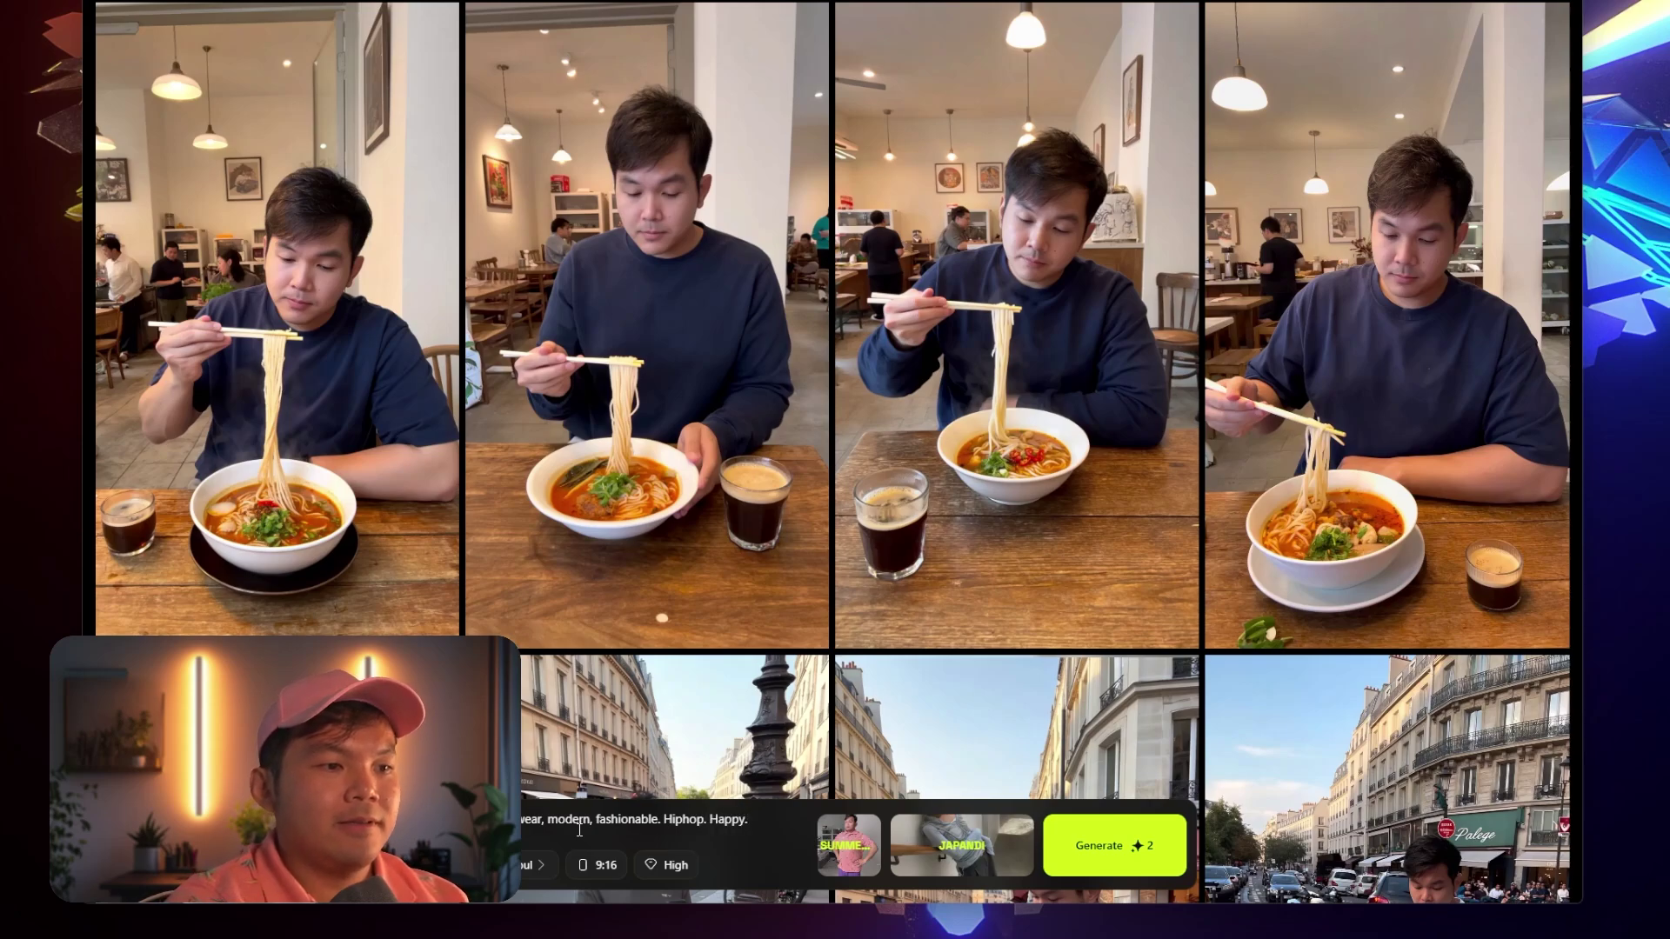
# Replace "Happy" with "smiling" in the prompt, add a sentence starting with "Wears", and generate the images
pyautogui.press('BackSpace')
pyautogui.press('BackSpace')
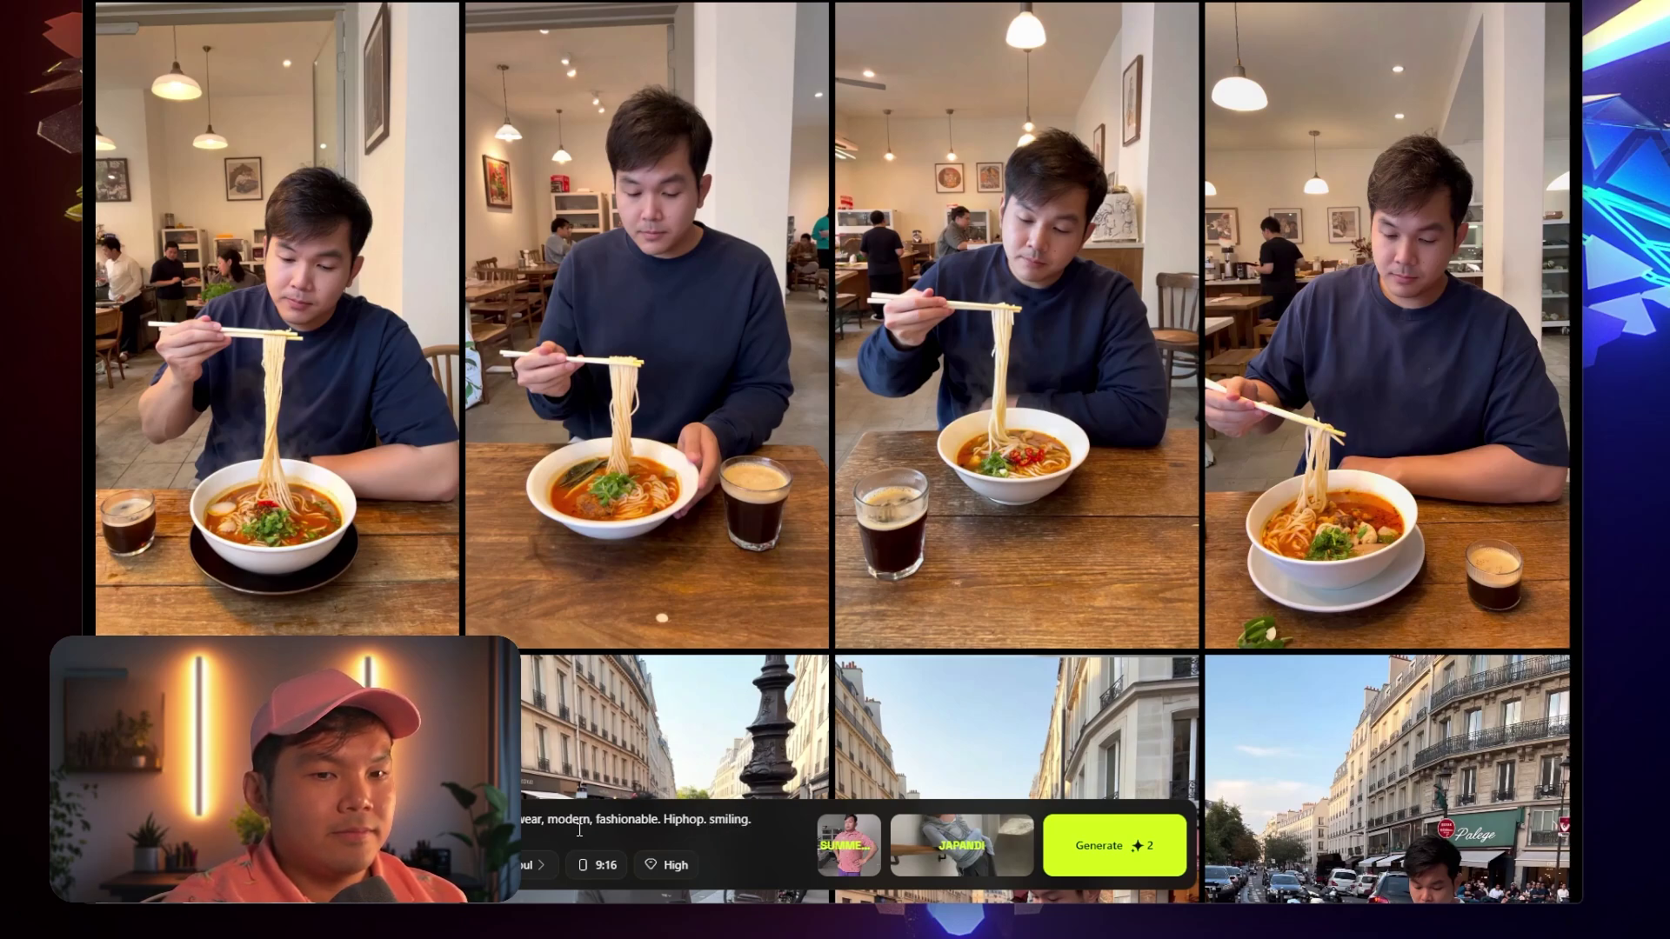
pyautogui.hotkey('shift', 'Return')
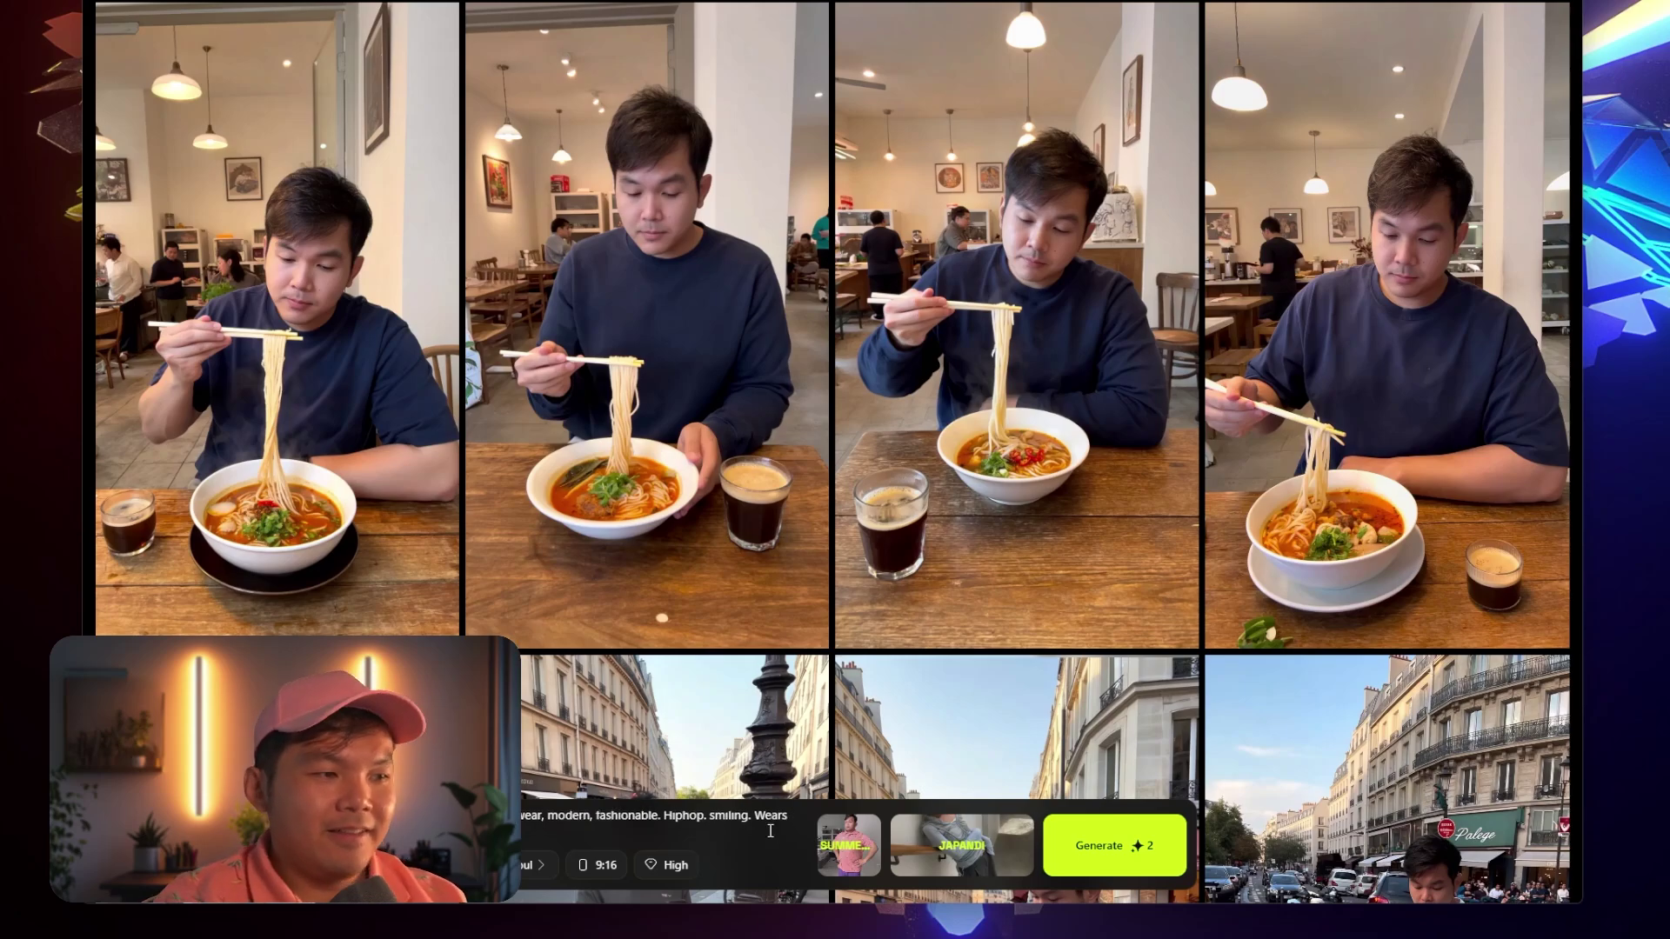
pyautogui.click(1121, 855)
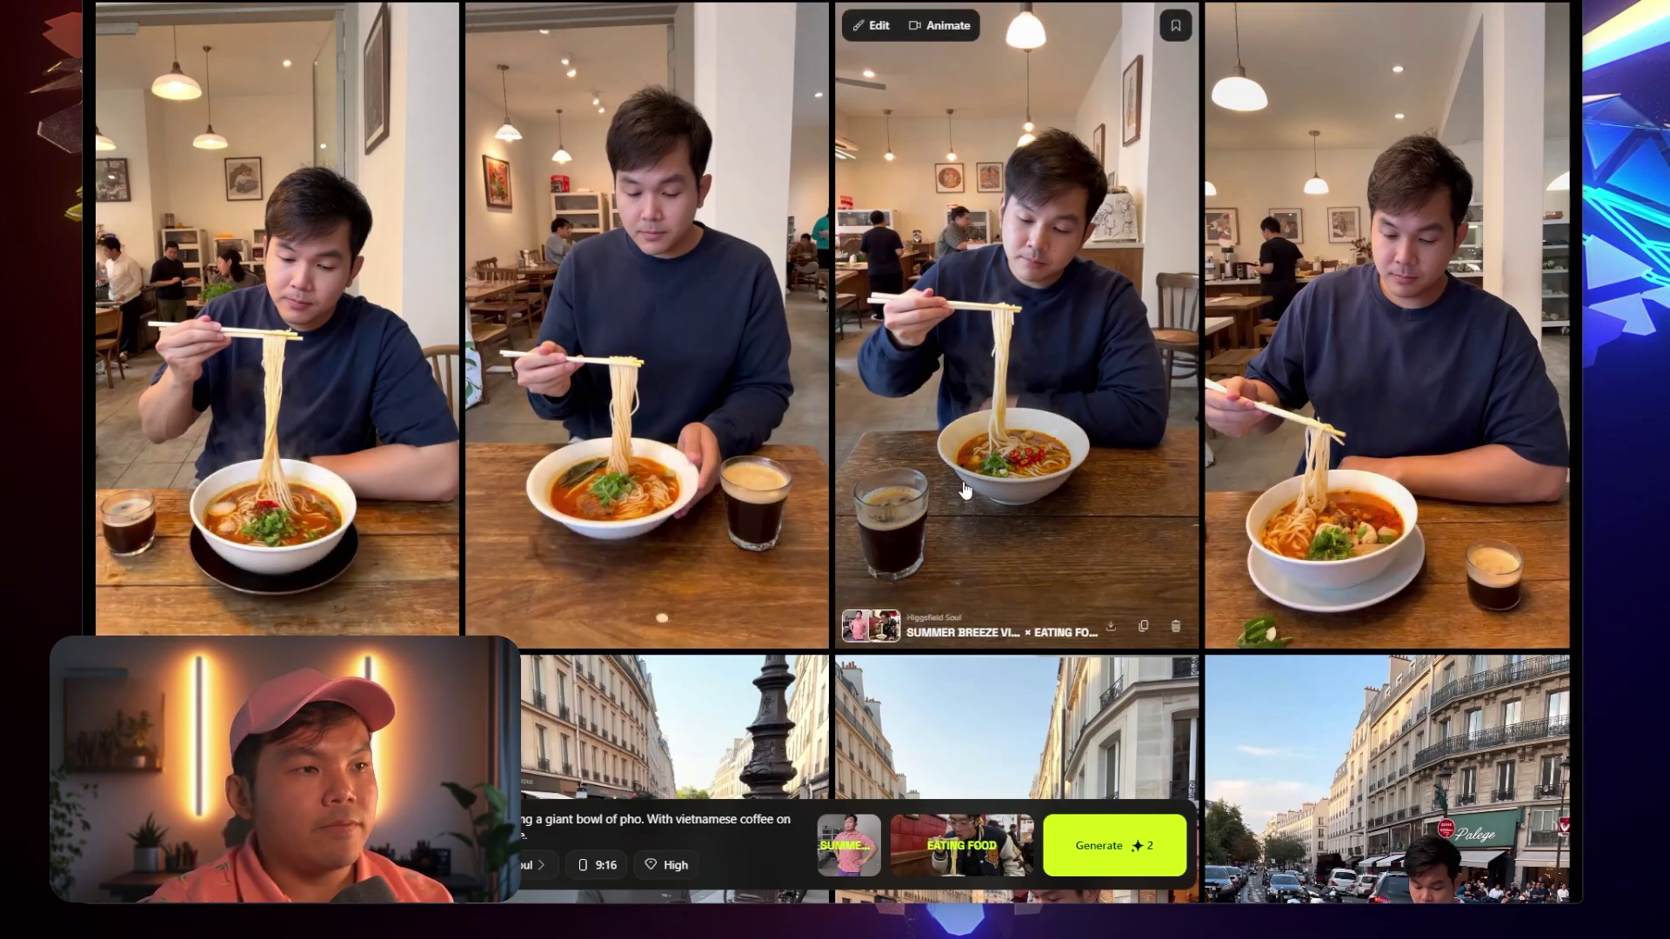
# Examine the Eating Food images again, enlarging the first and third ones and viewing the third at full size
pyautogui.click(977, 328)
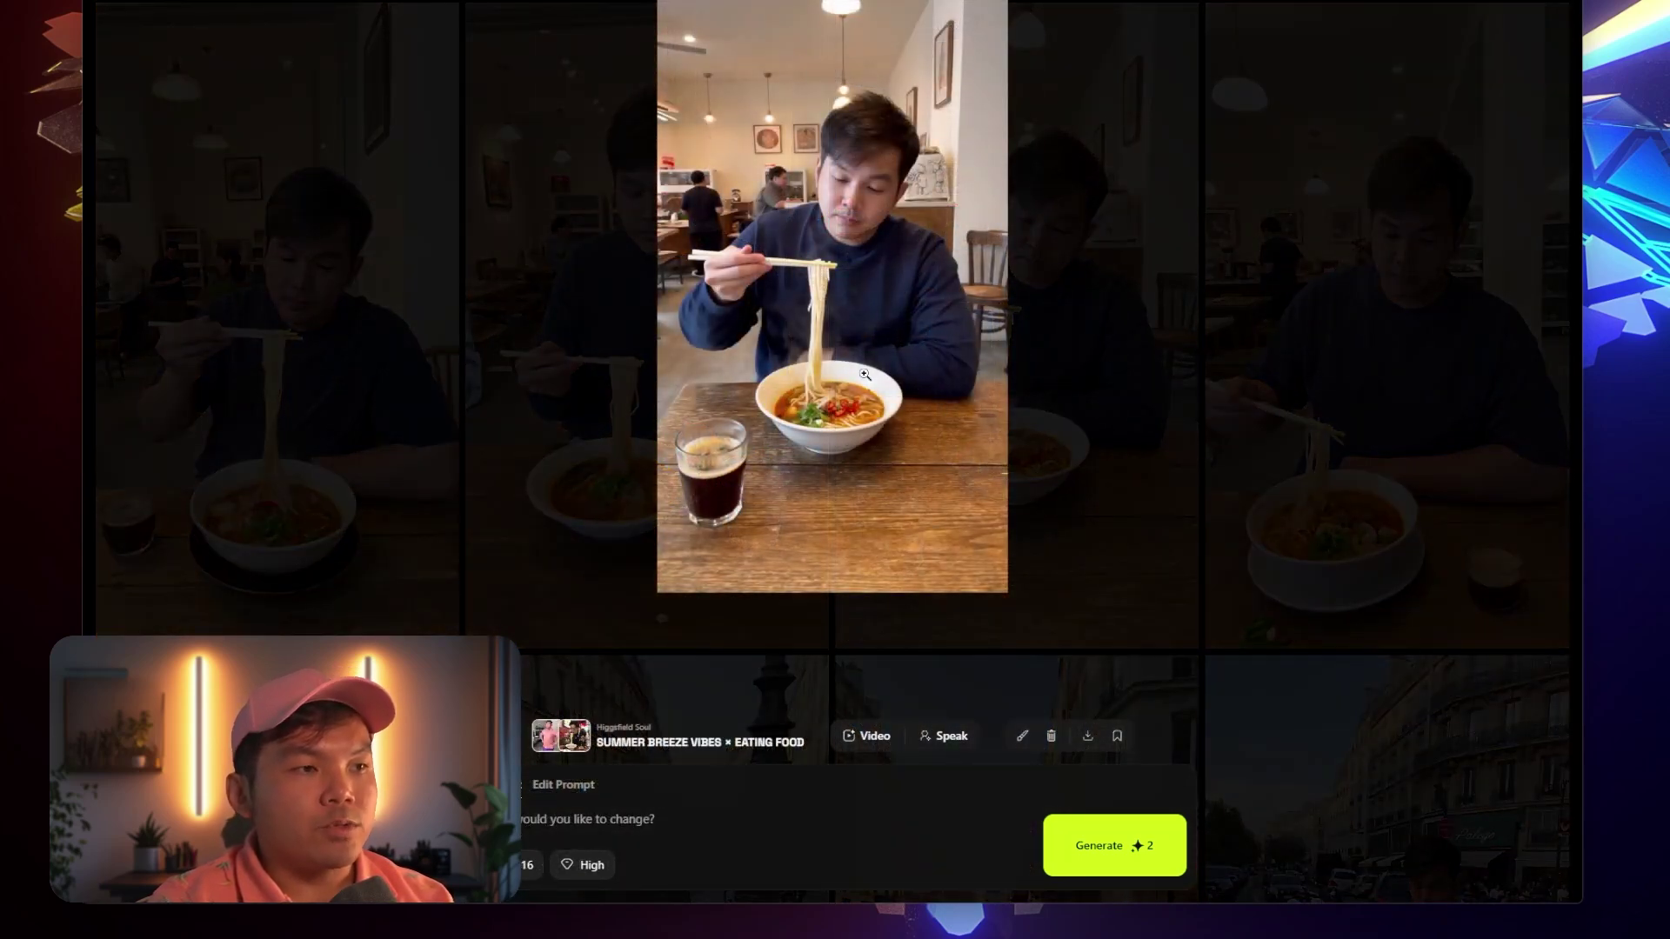
pyautogui.click(334, 424)
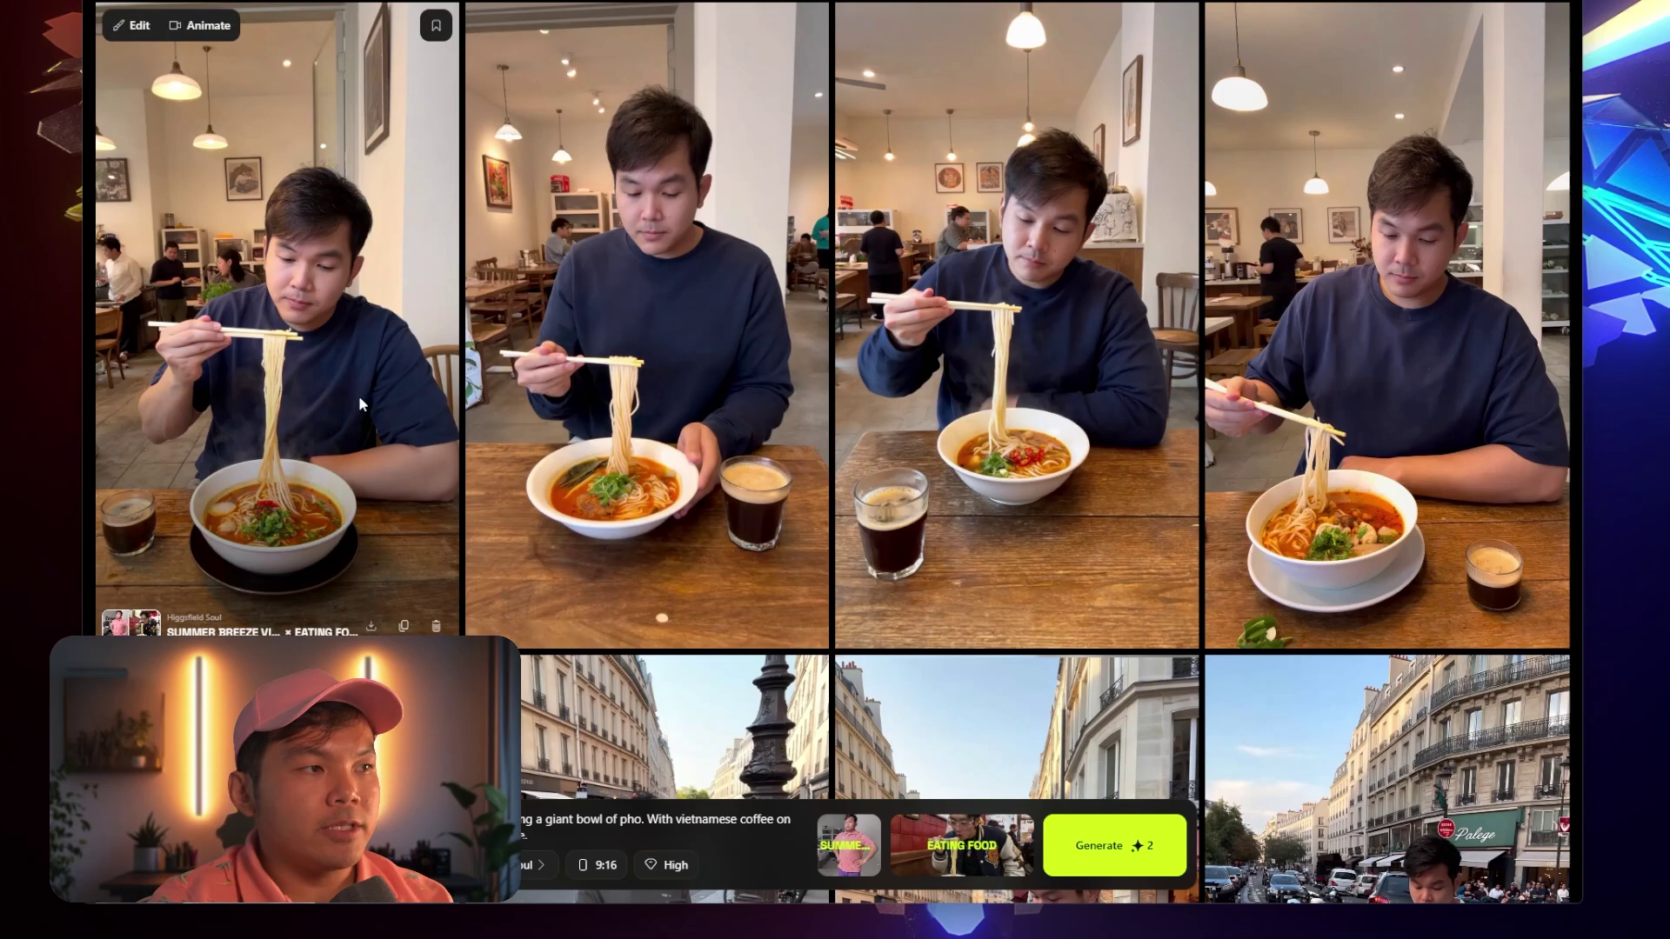
pyautogui.click(359, 395)
pyautogui.click(360, 371)
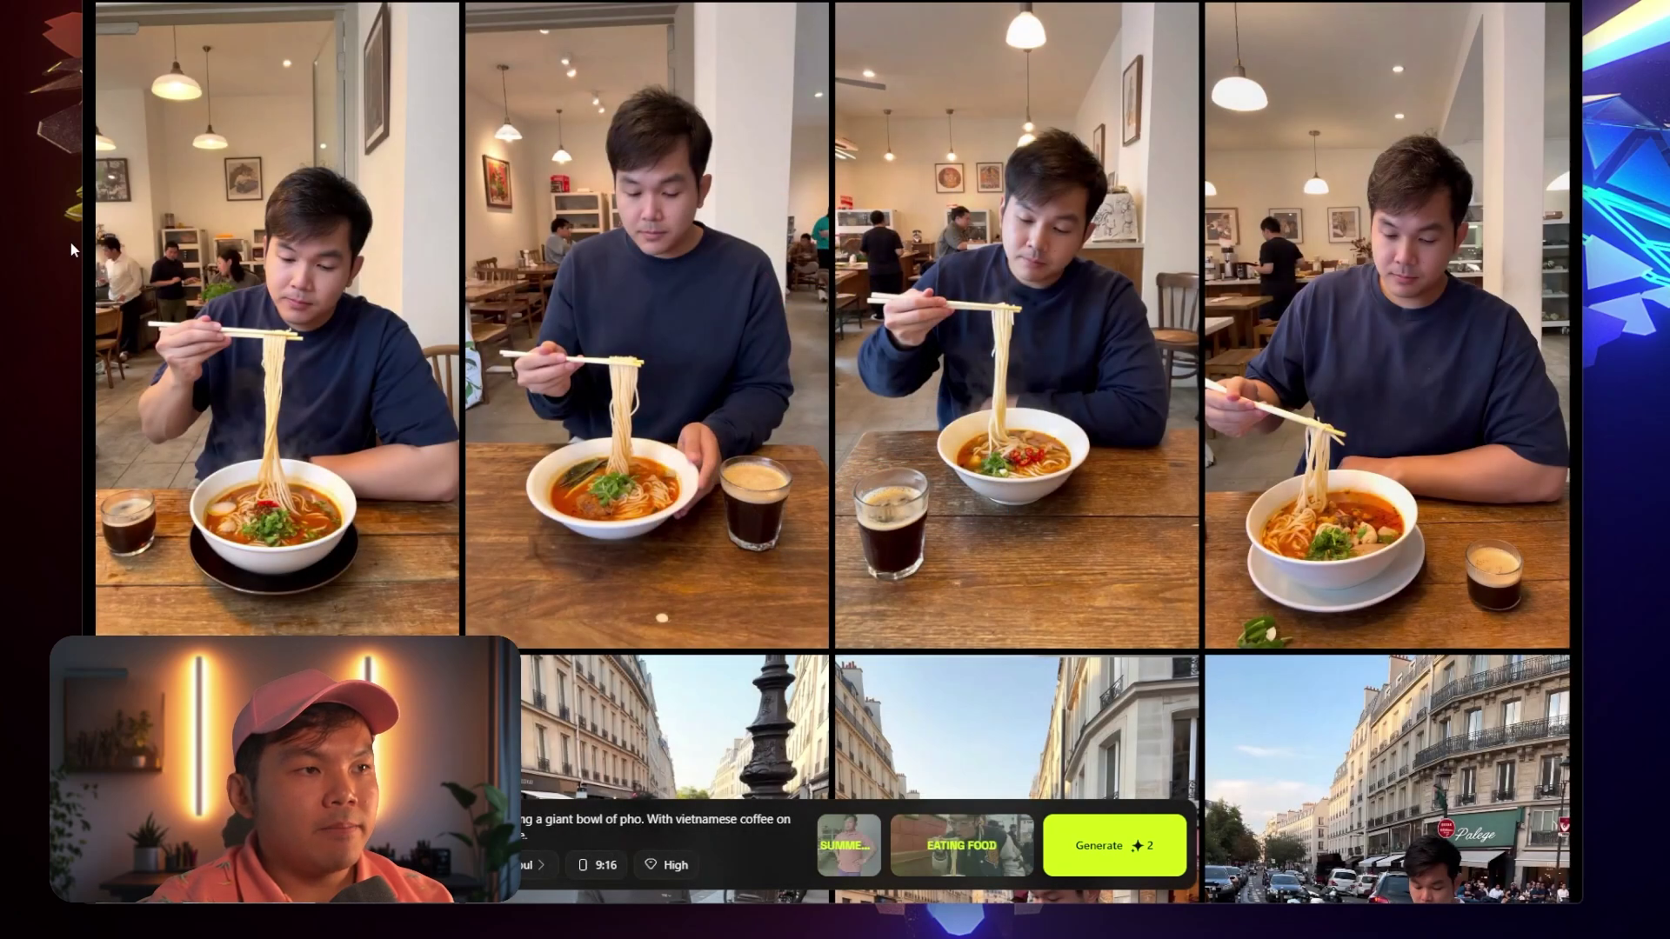
pyautogui.click(948, 313)
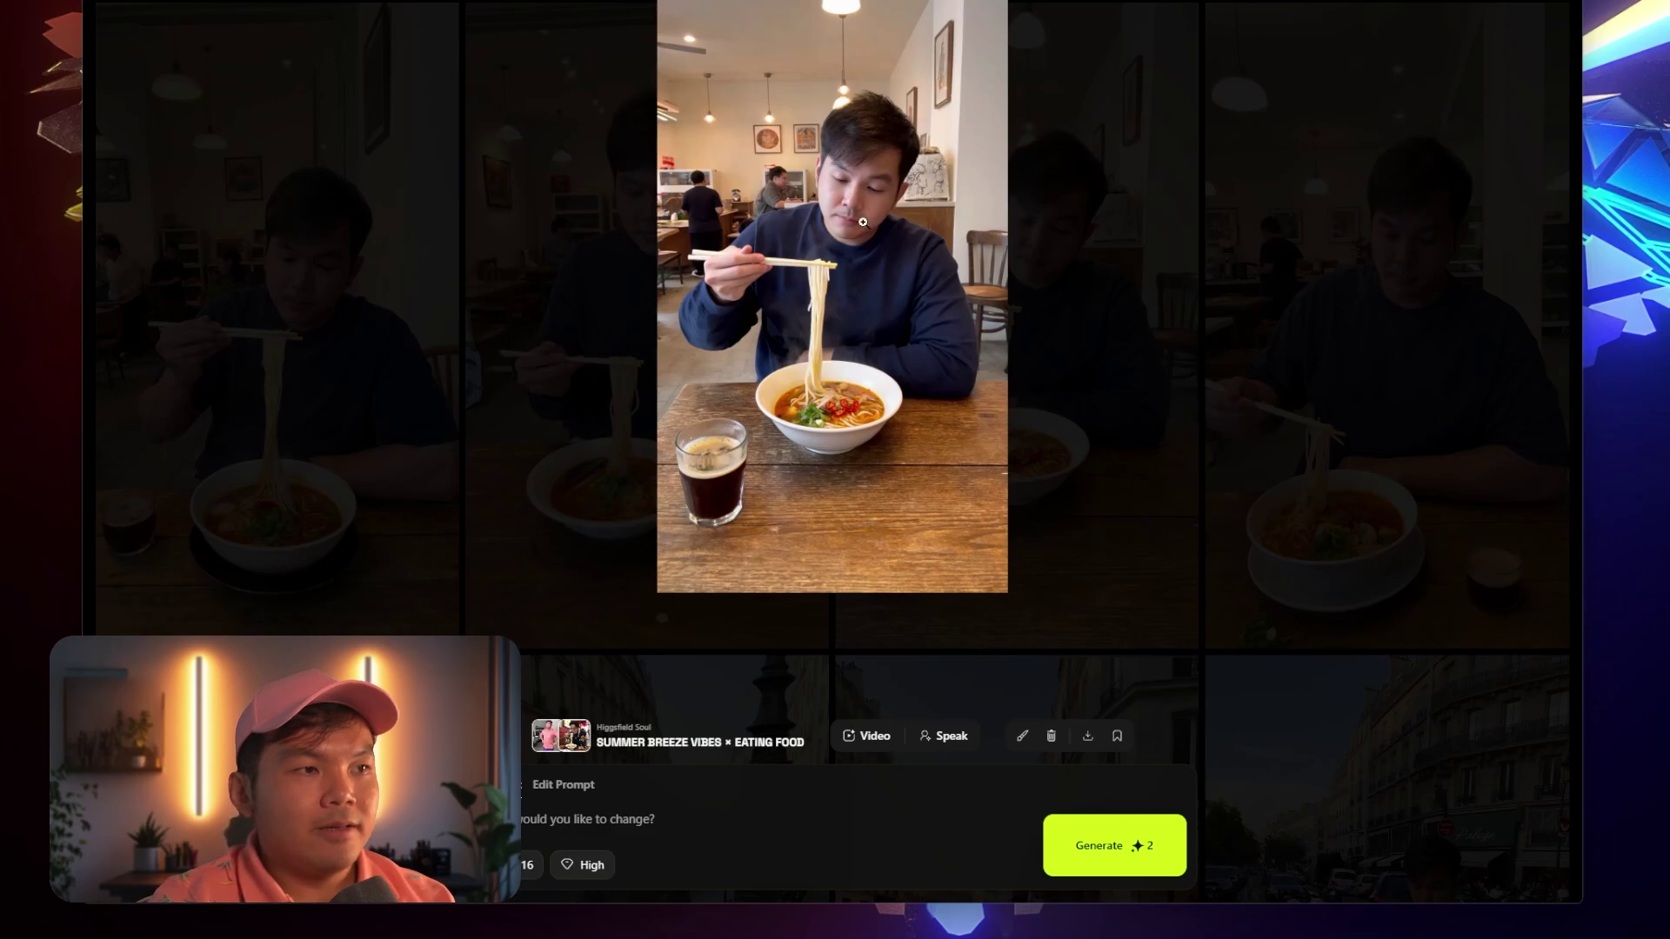
pyautogui.click(781, 259)
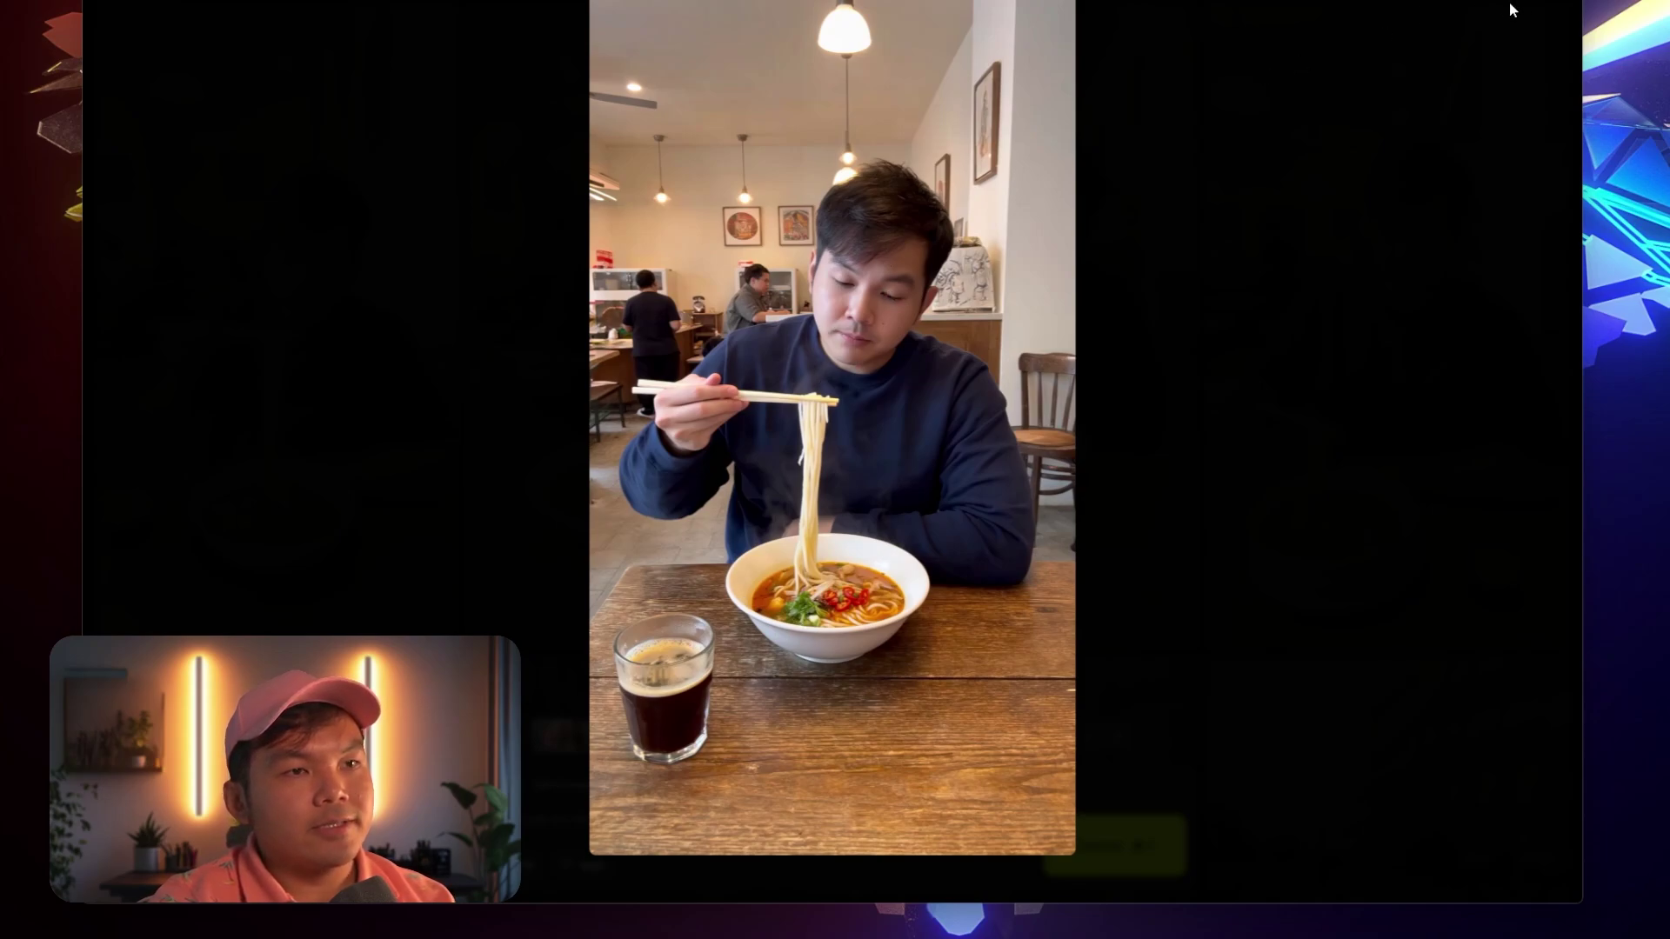
pyautogui.click(1466, 161)
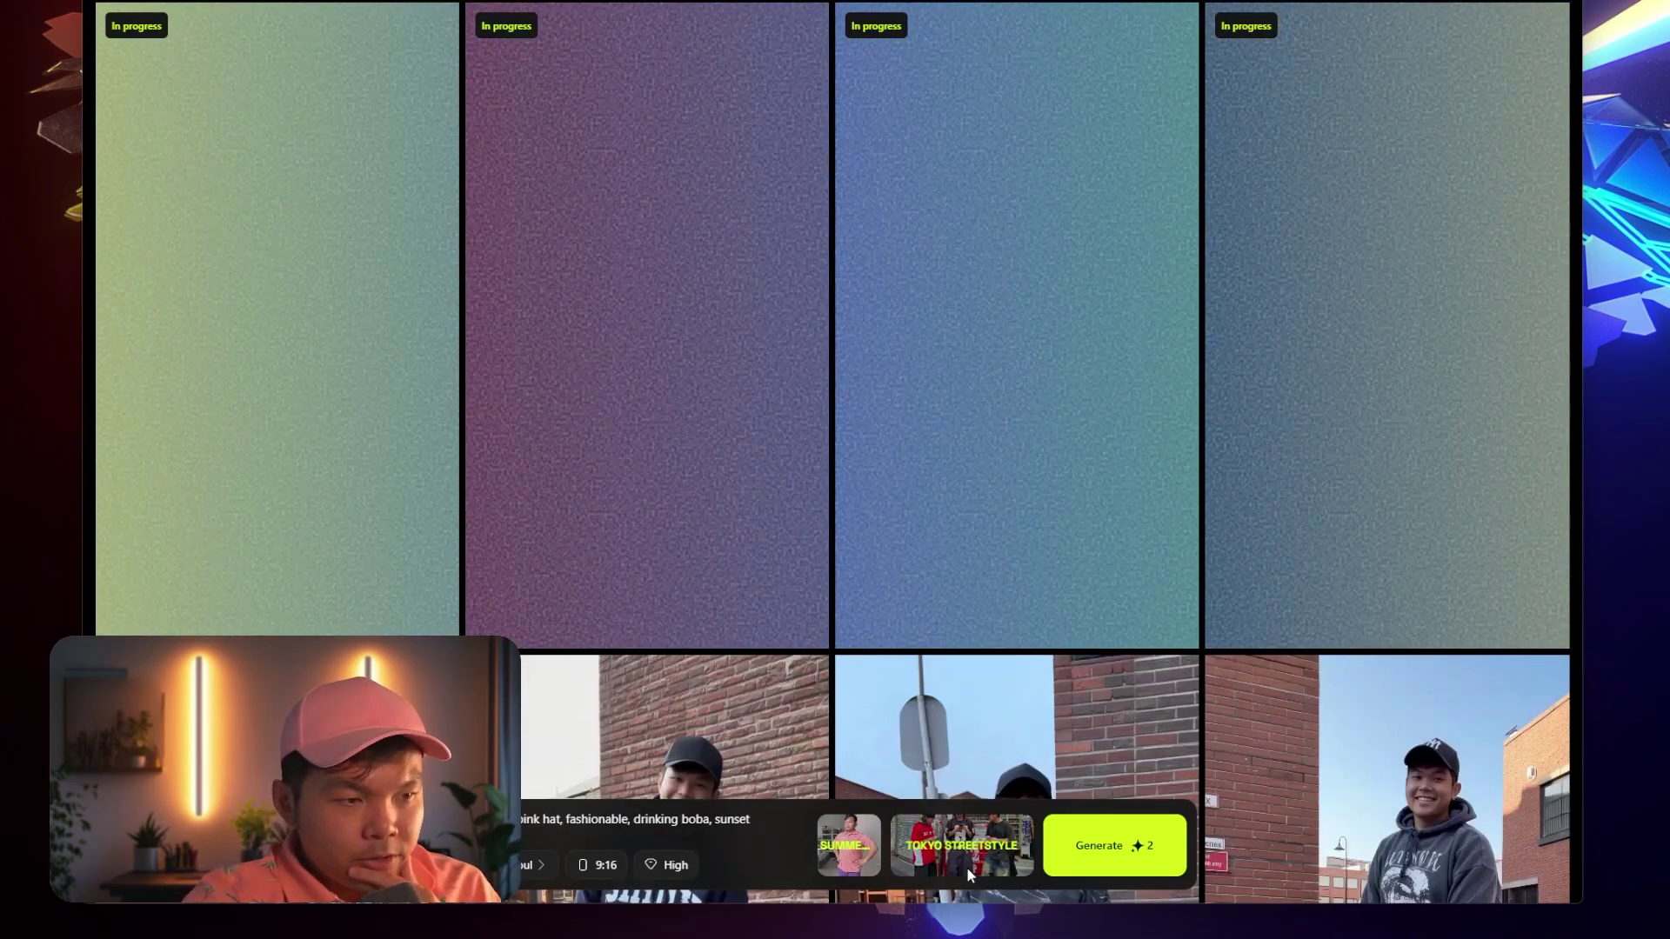
# Check the visual style list with Tokyo Streetstyle in use and the pink hat wording in the prompt
pyautogui.click(968, 868)
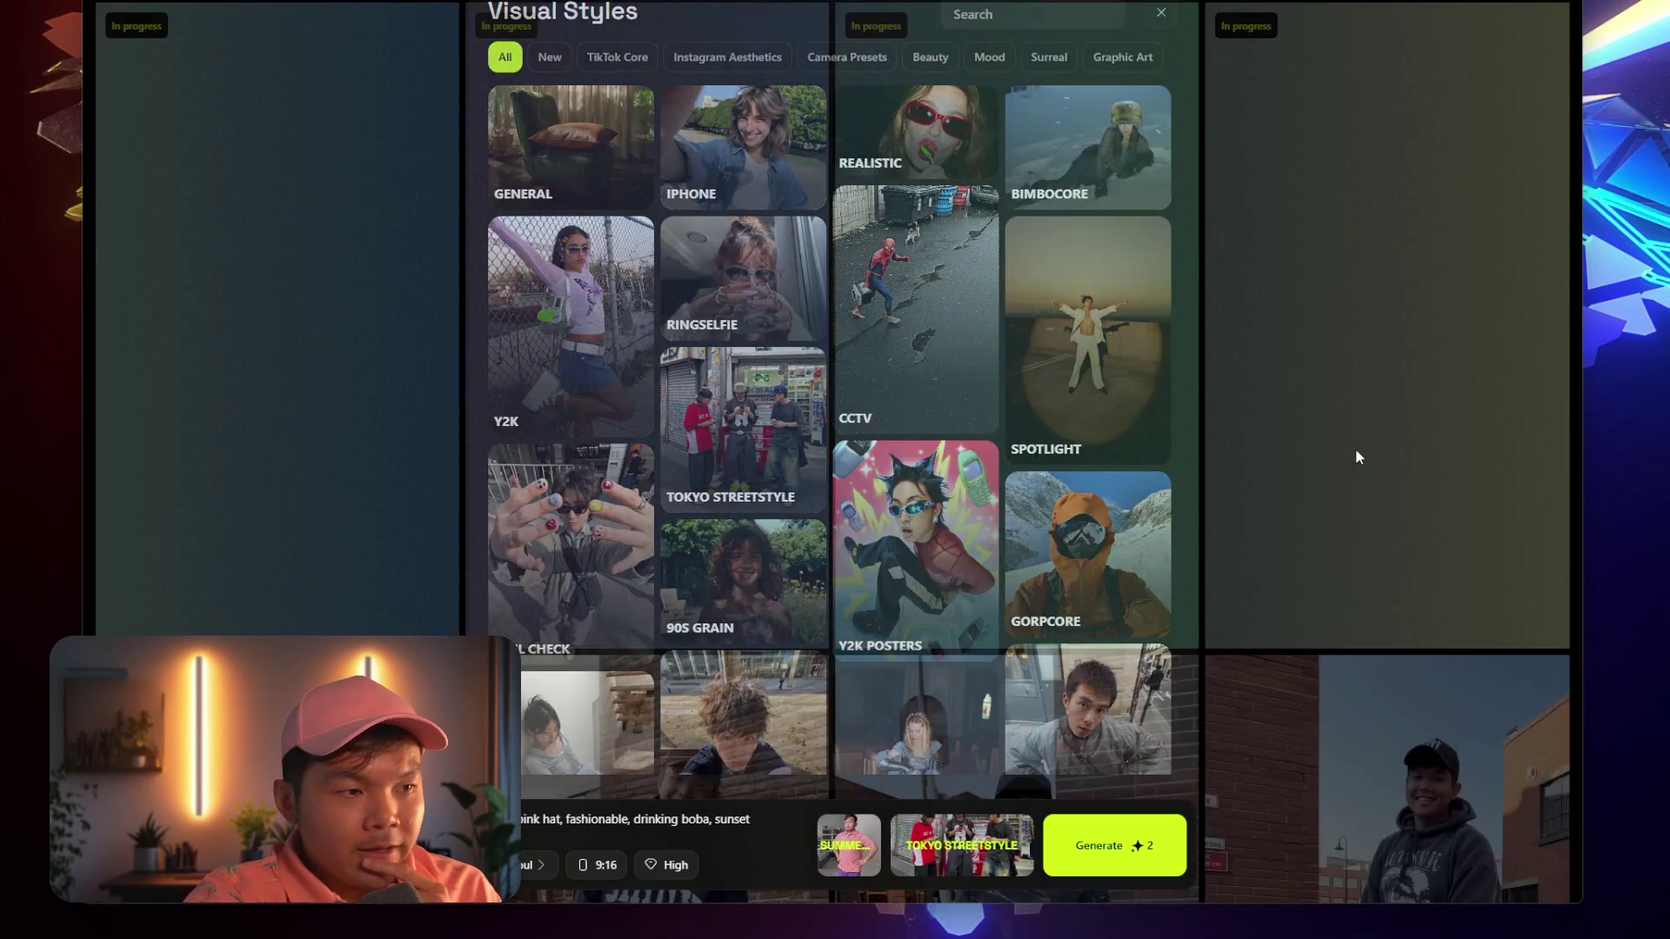
pyautogui.moveTo(522, 819); pyautogui.dragTo(566, 820)
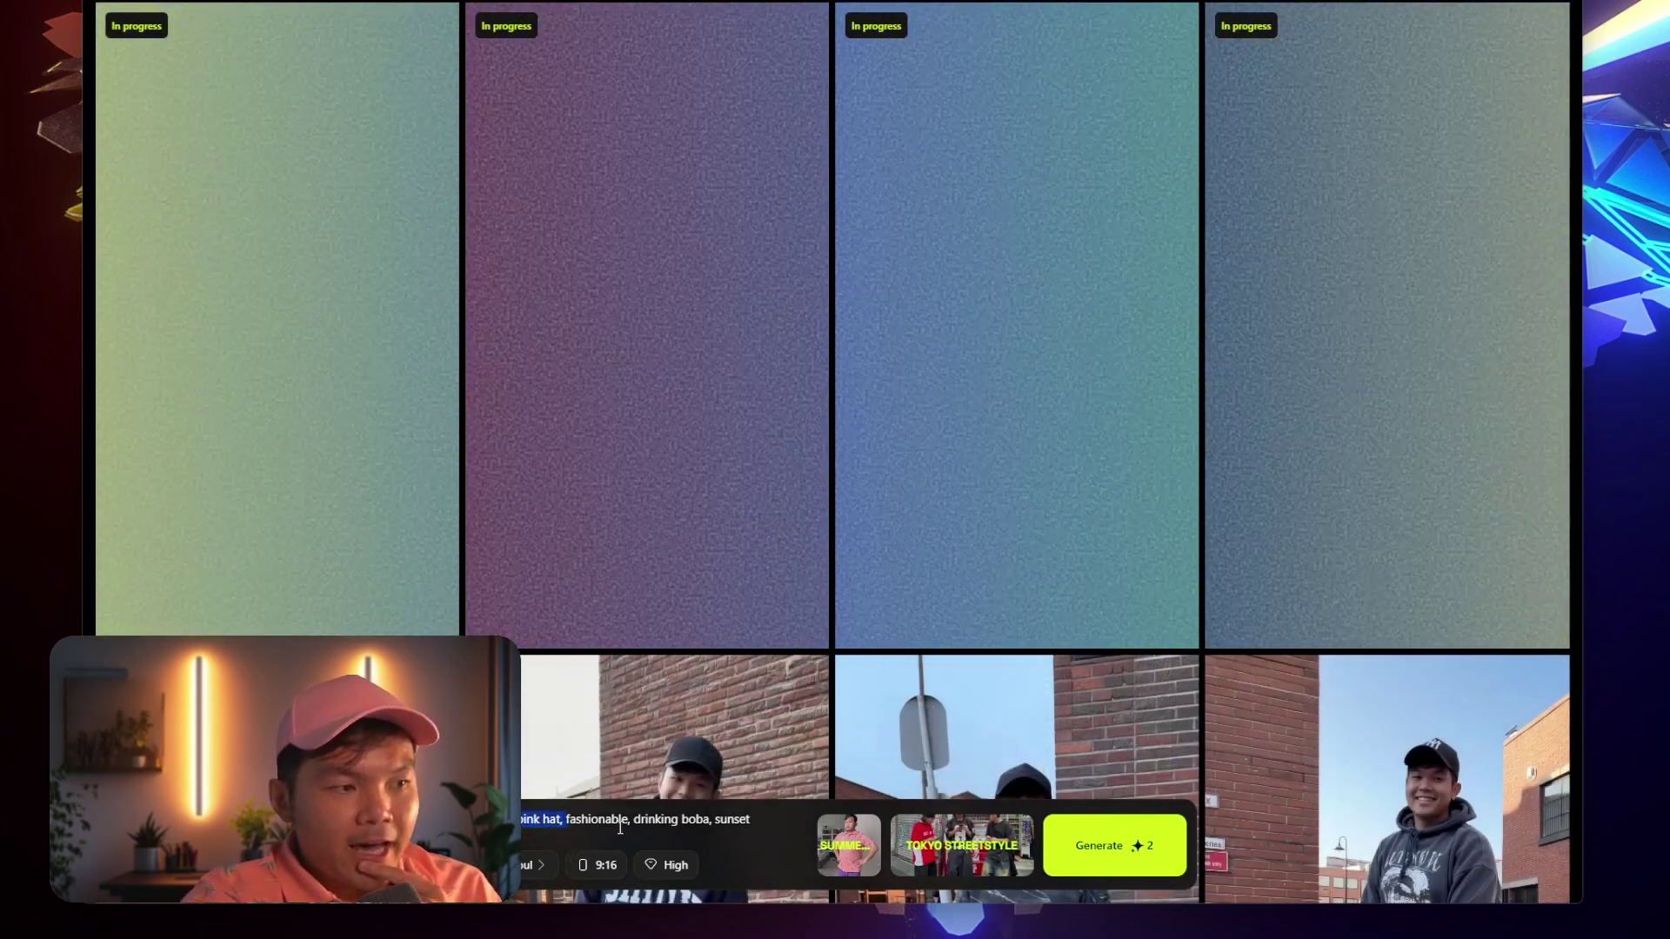
pyautogui.click(624, 826)
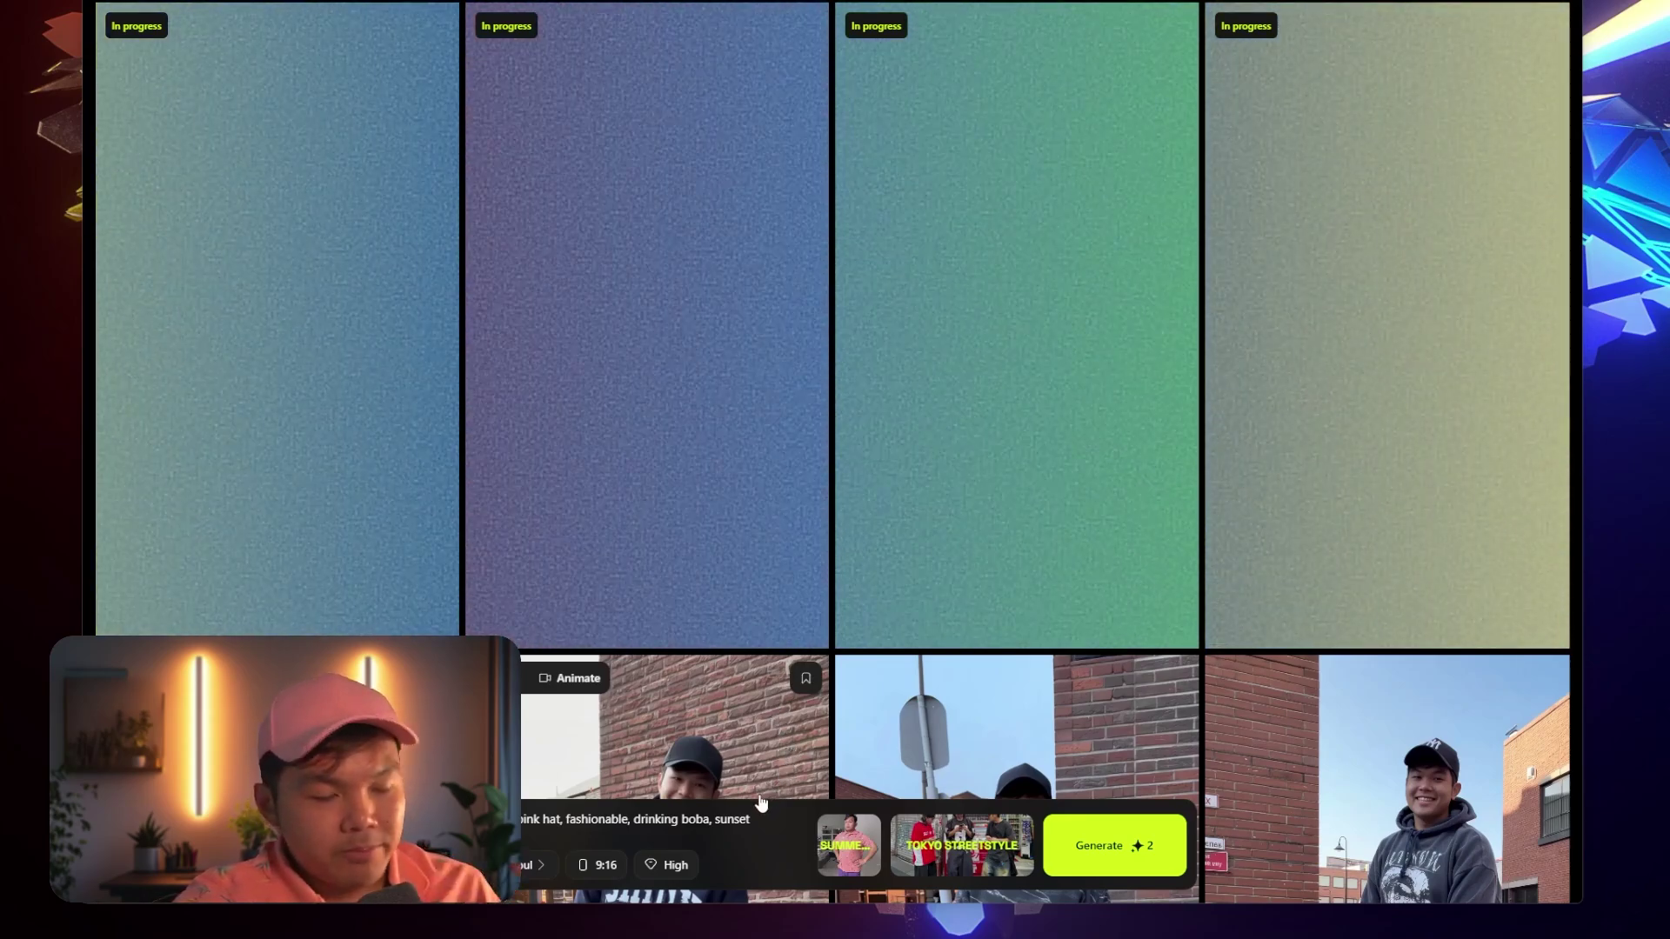
# Look over the earlier images of the character in a hoodie and black cap beside the brick buildings
pyautogui.moveTo(545, 671)
pyautogui.scroll(-2, 544, 671)
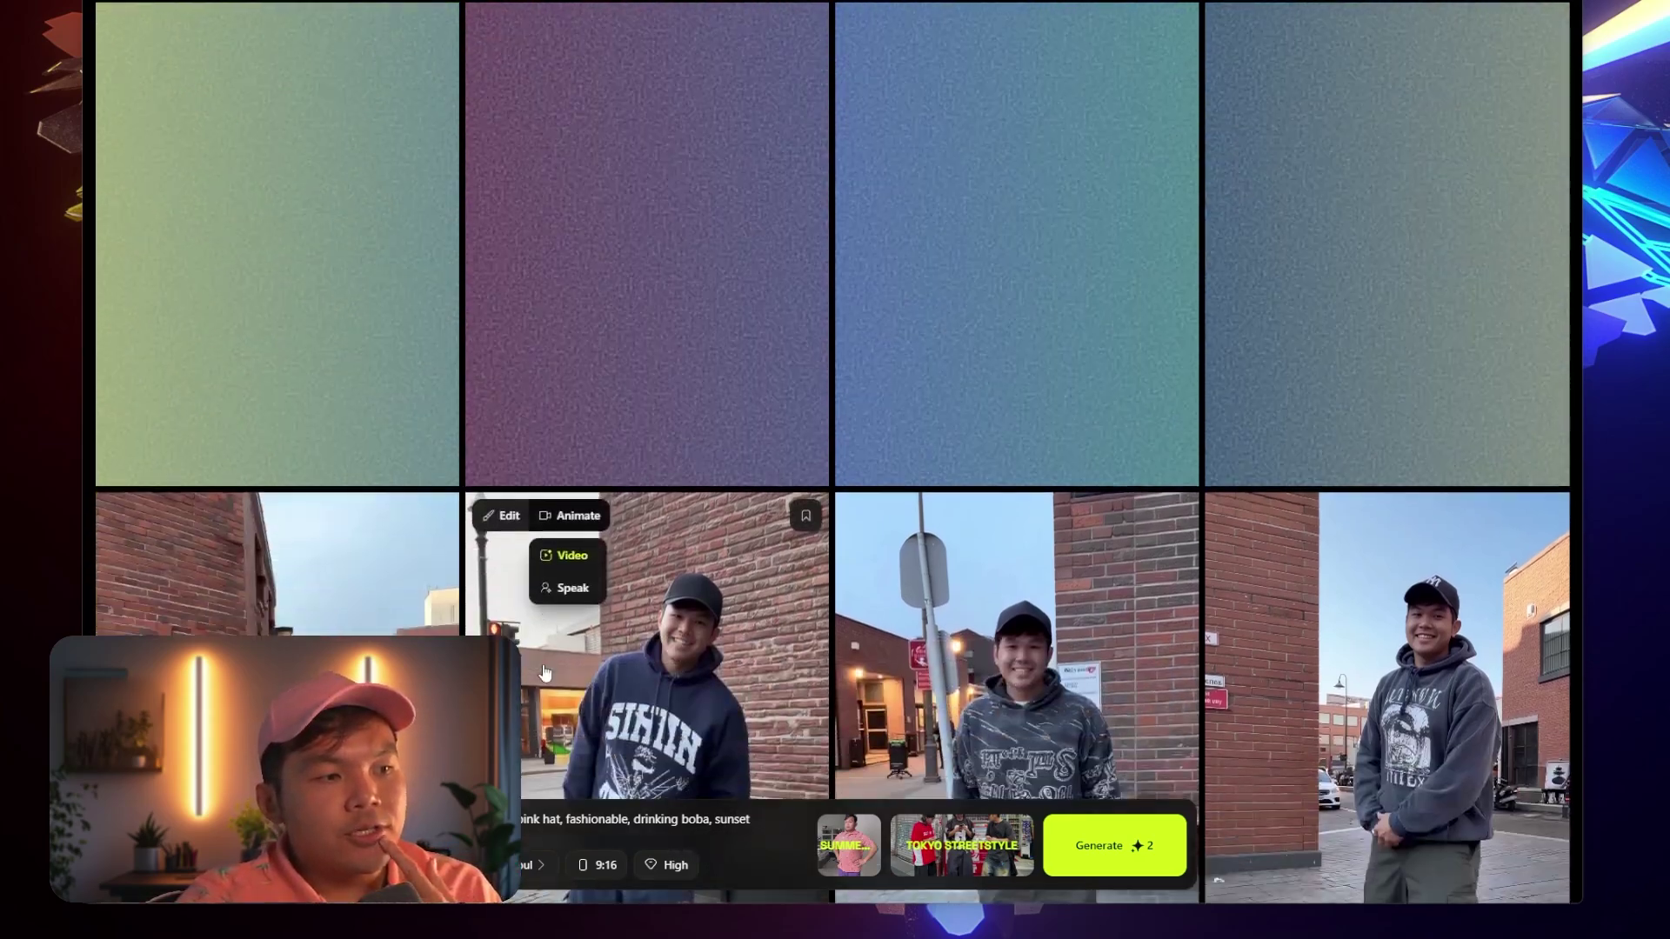
pyautogui.scroll(-2, 545, 672)
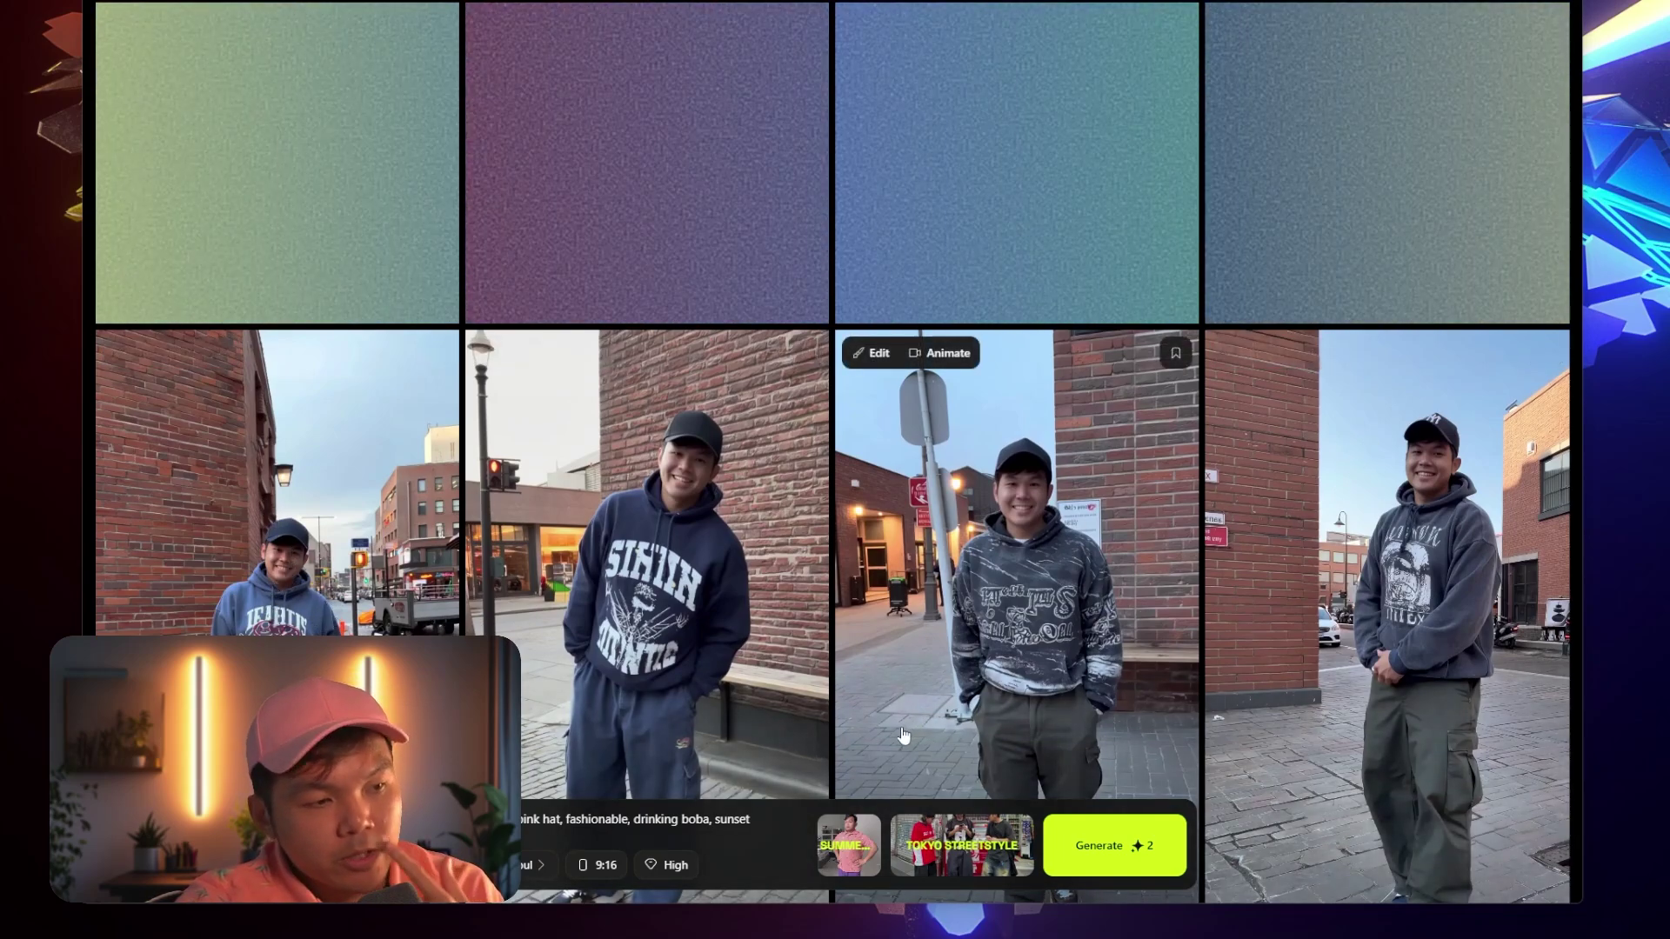
pyautogui.scroll(2, 764, 774)
pyautogui.scroll(3, 763, 774)
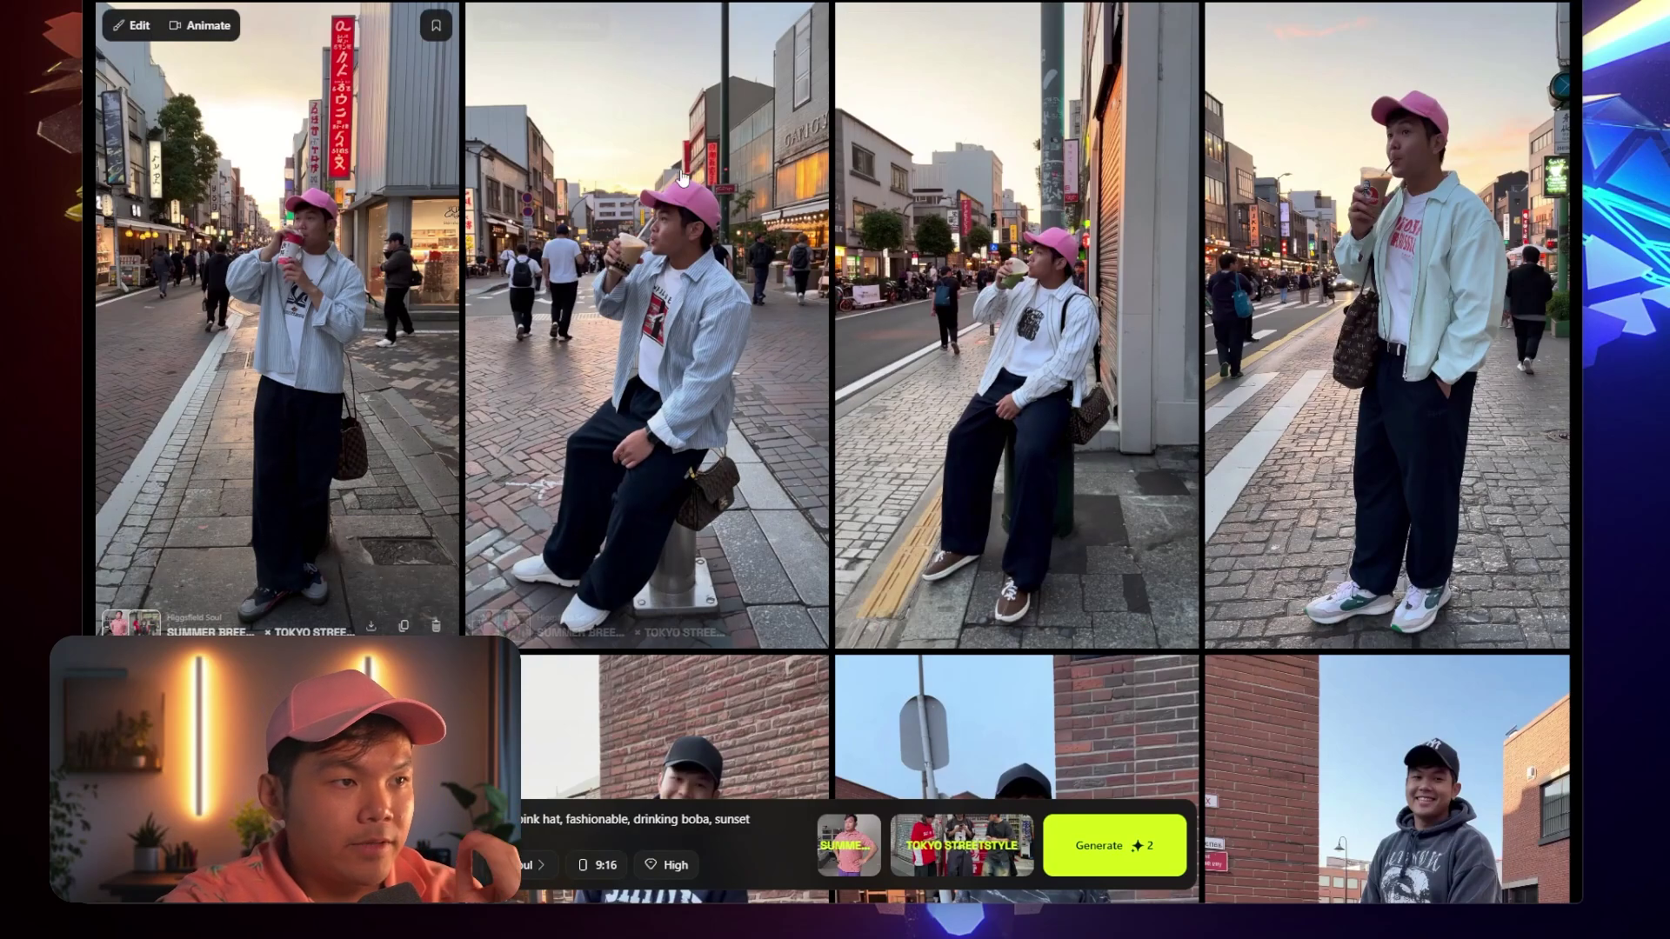
# Review the generated Tokyo Streetstyle images with the pink hat, enlarging the first and third ones
pyautogui.click(275, 254)
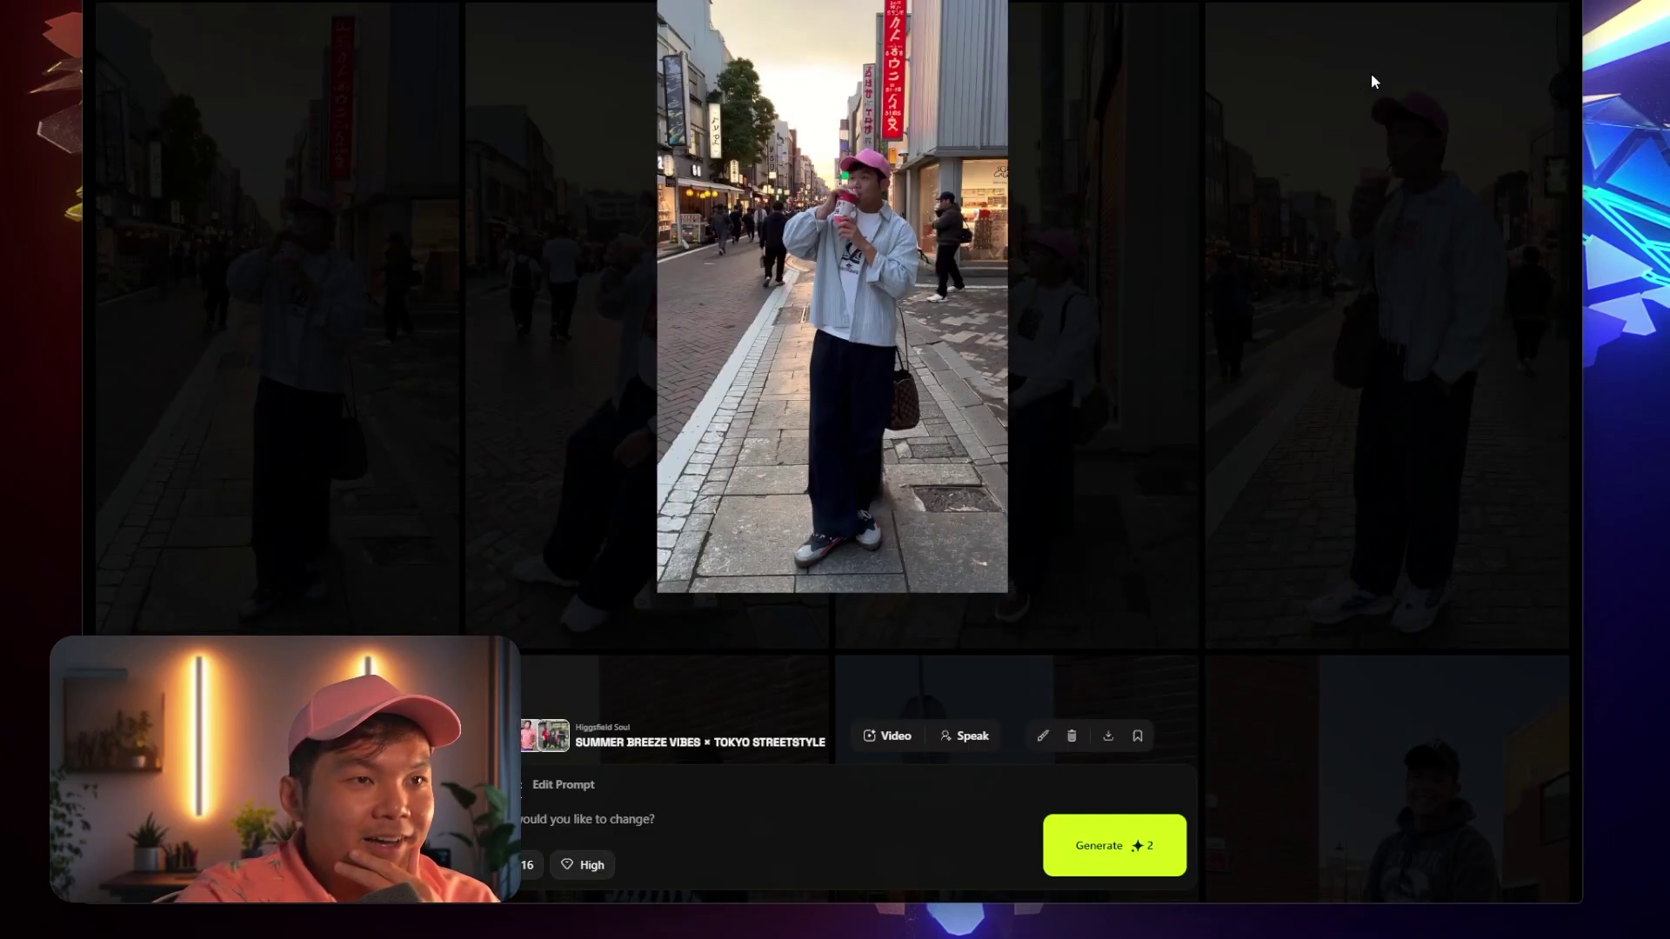
pyautogui.click(1366, 83)
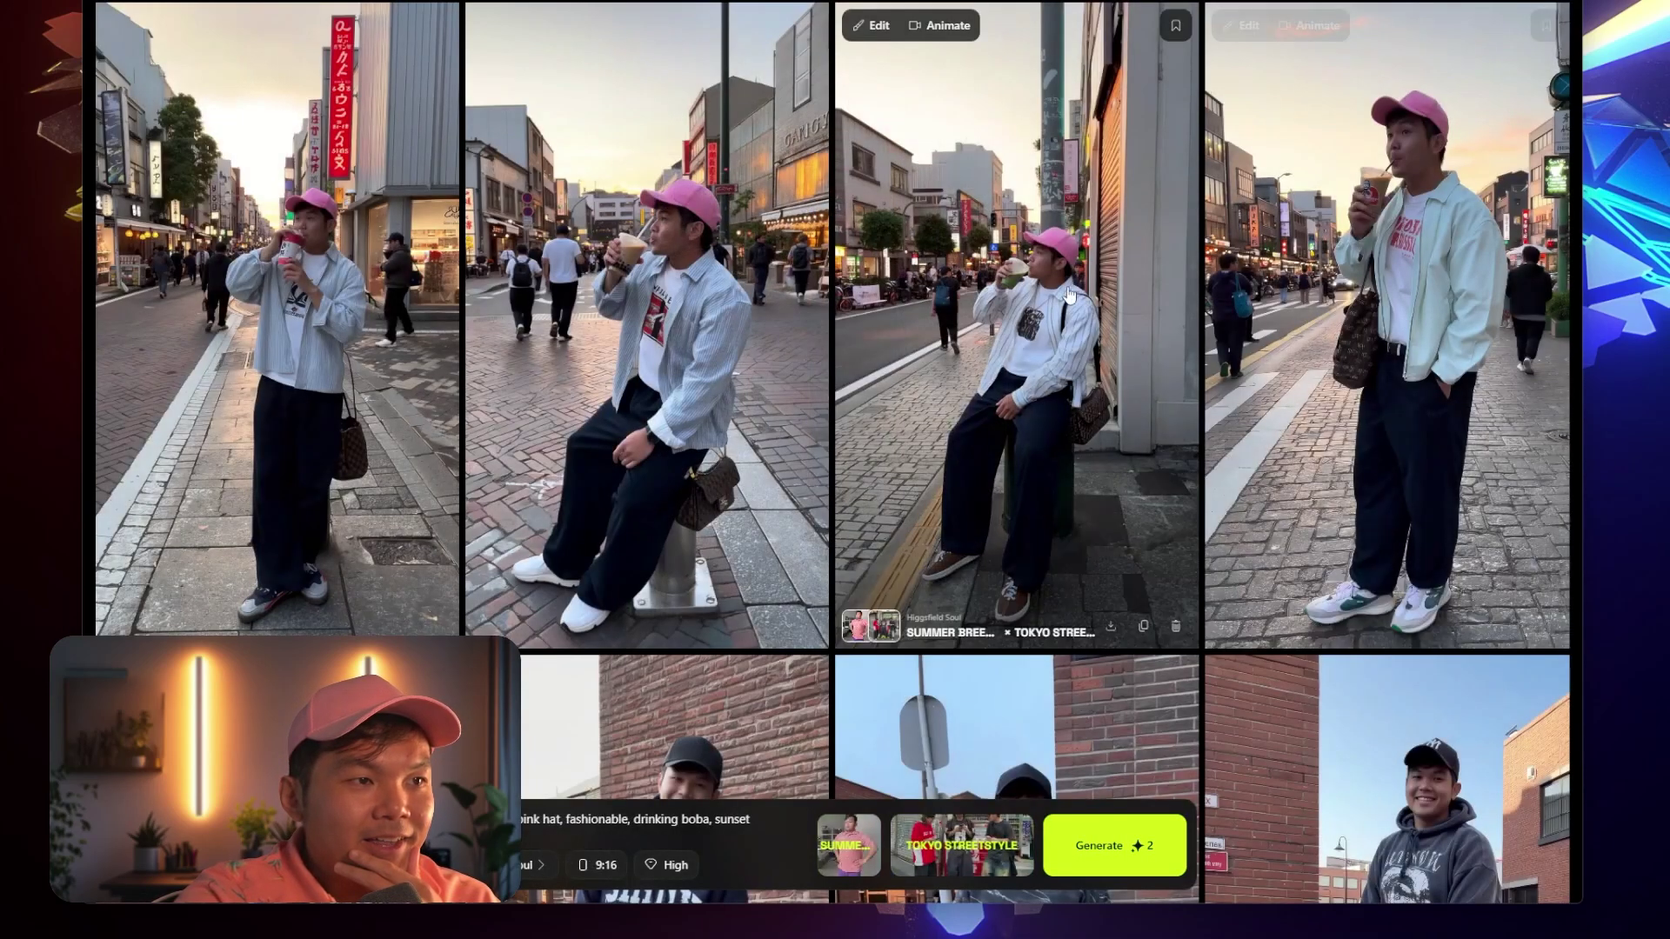
pyautogui.click(1027, 341)
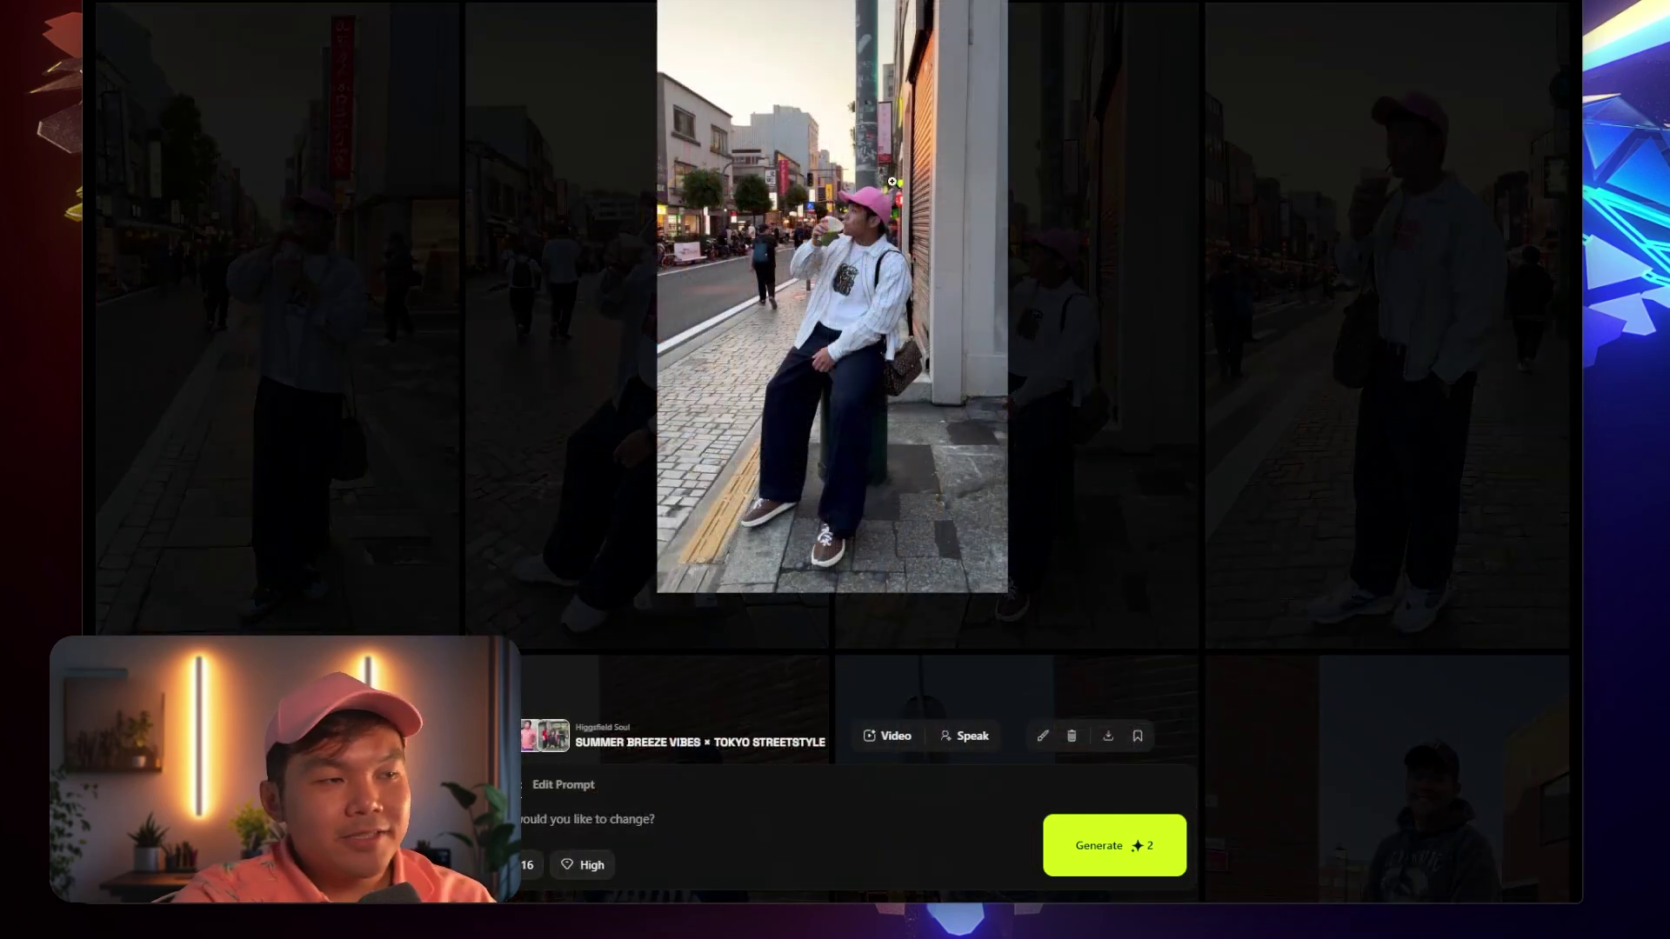
# Enlarge the fourth Tokyo Streetstyle image of the character standing with a drink and examine it
pyautogui.click(1131, 243)
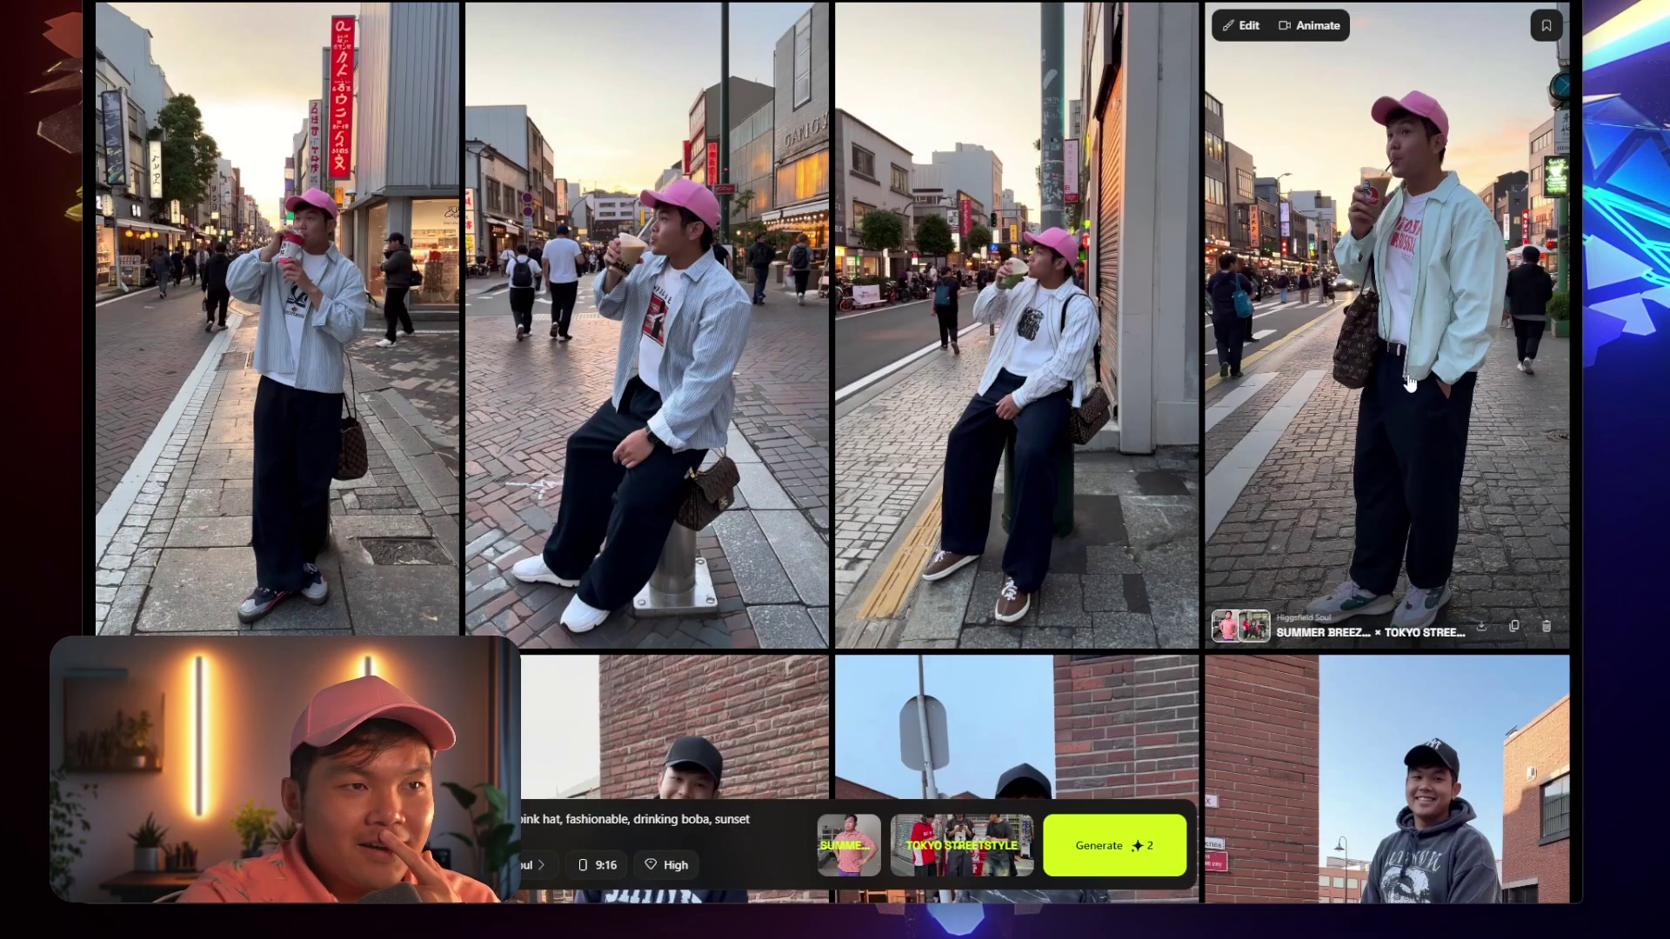
pyautogui.click(1395, 294)
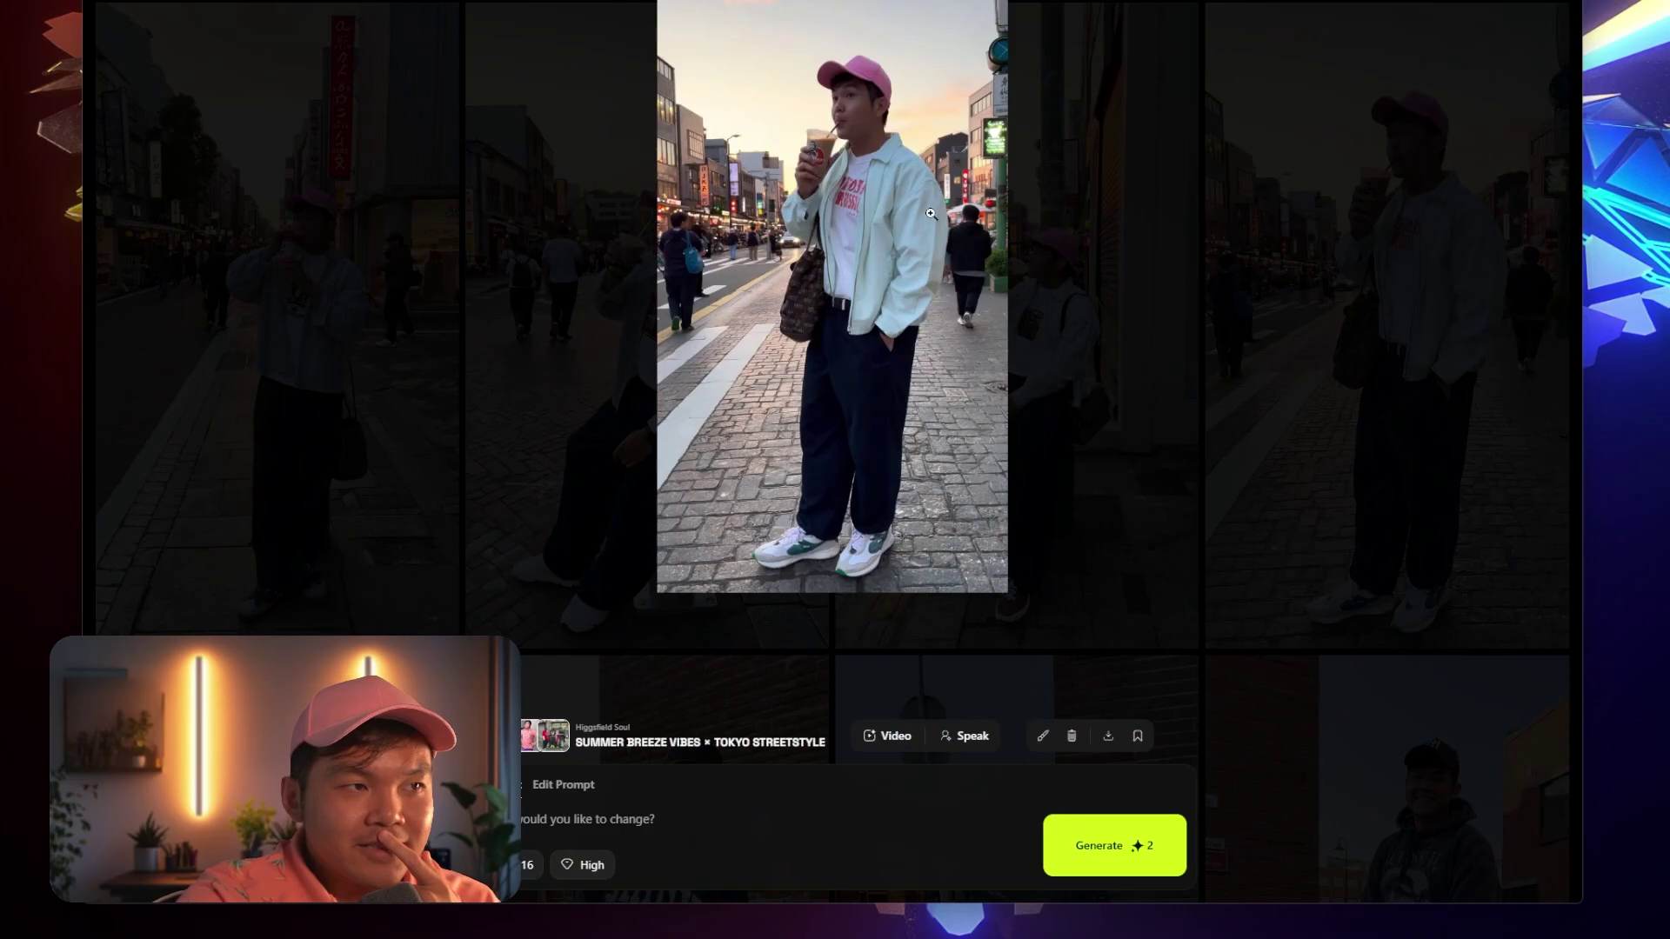
pyautogui.click(1075, 253)
# Examine the third Tokyo Streetstyle image again at full size, checking the seated character in the pink hat
pyautogui.click(971, 412)
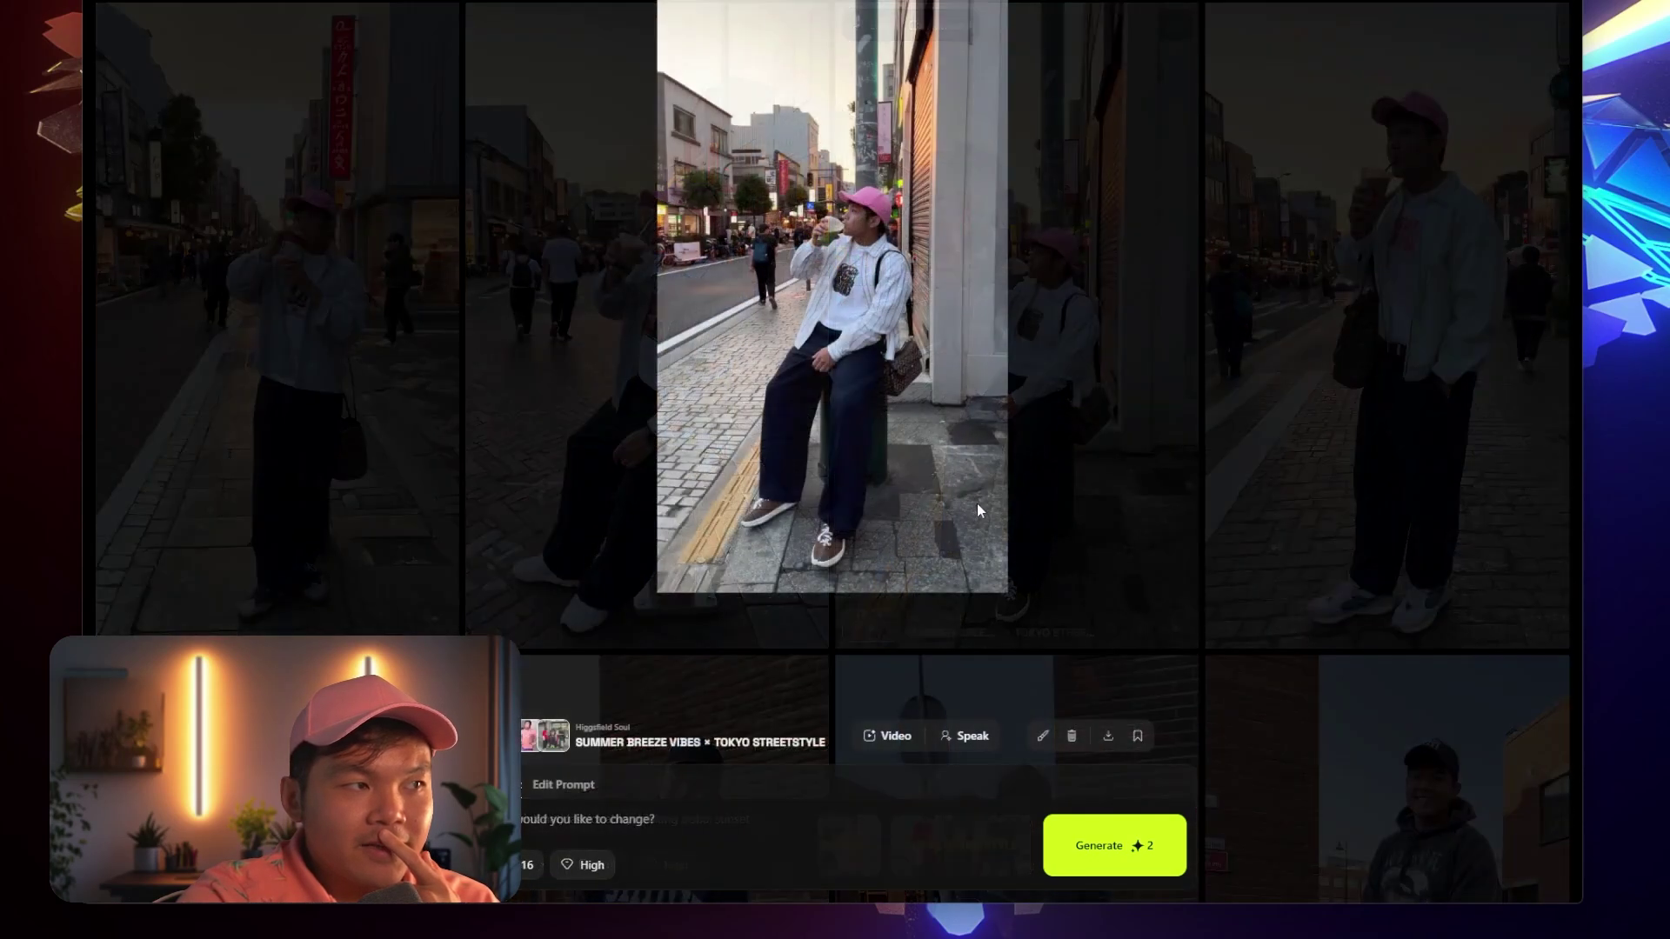
pyautogui.click(863, 244)
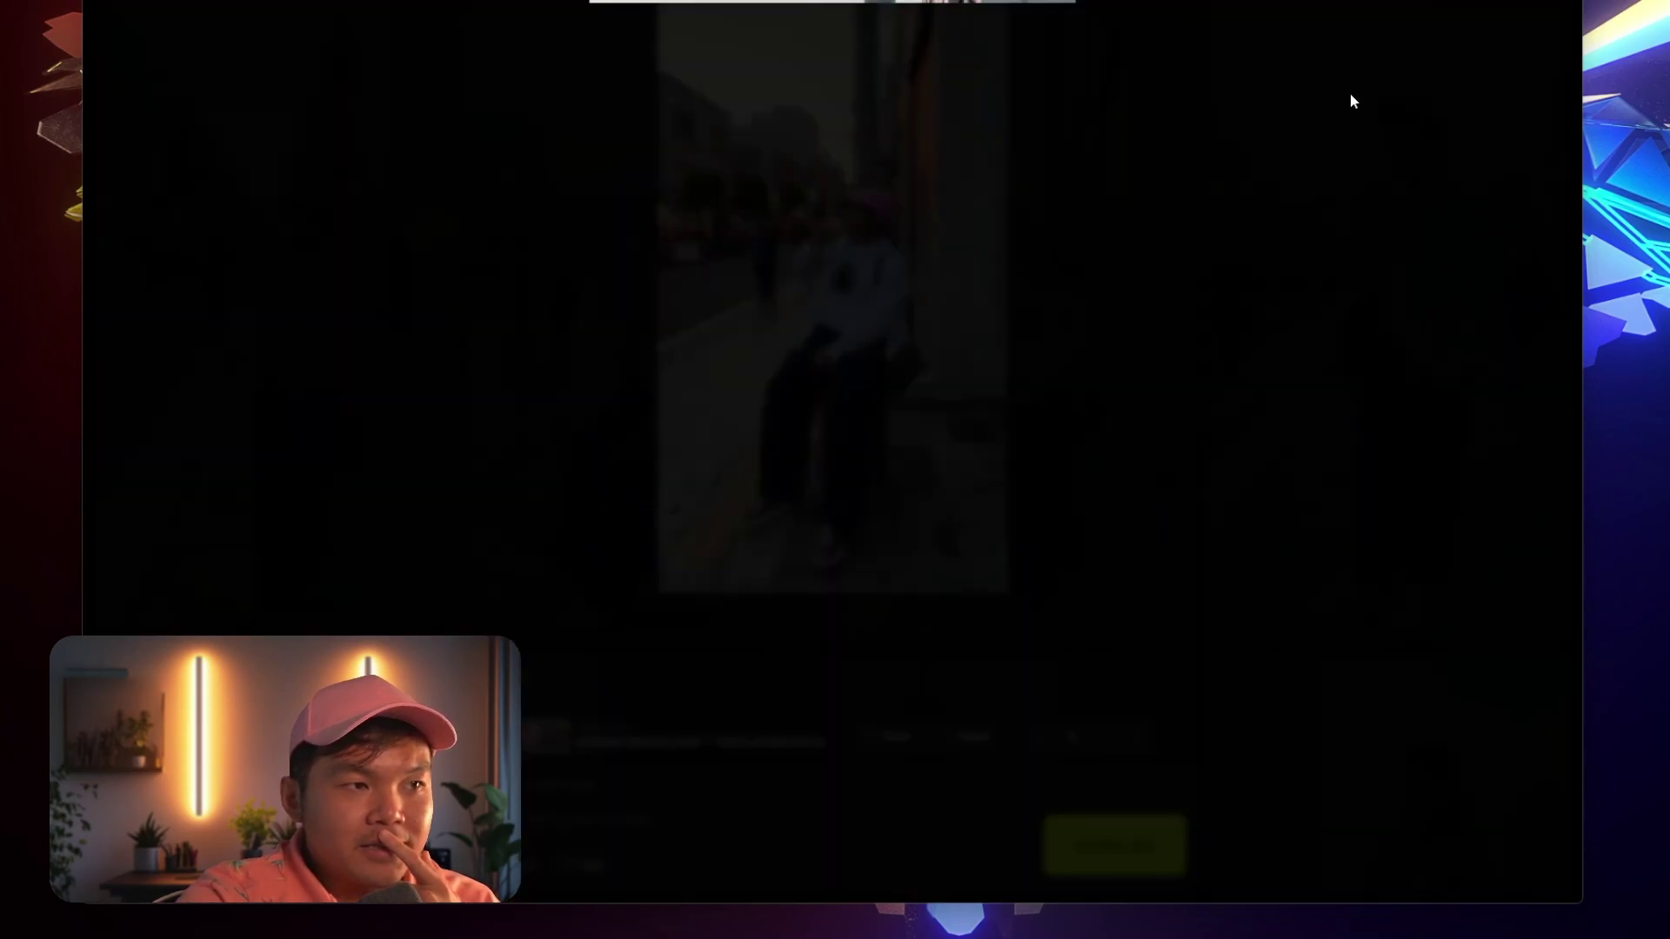
pyautogui.press('Escape')
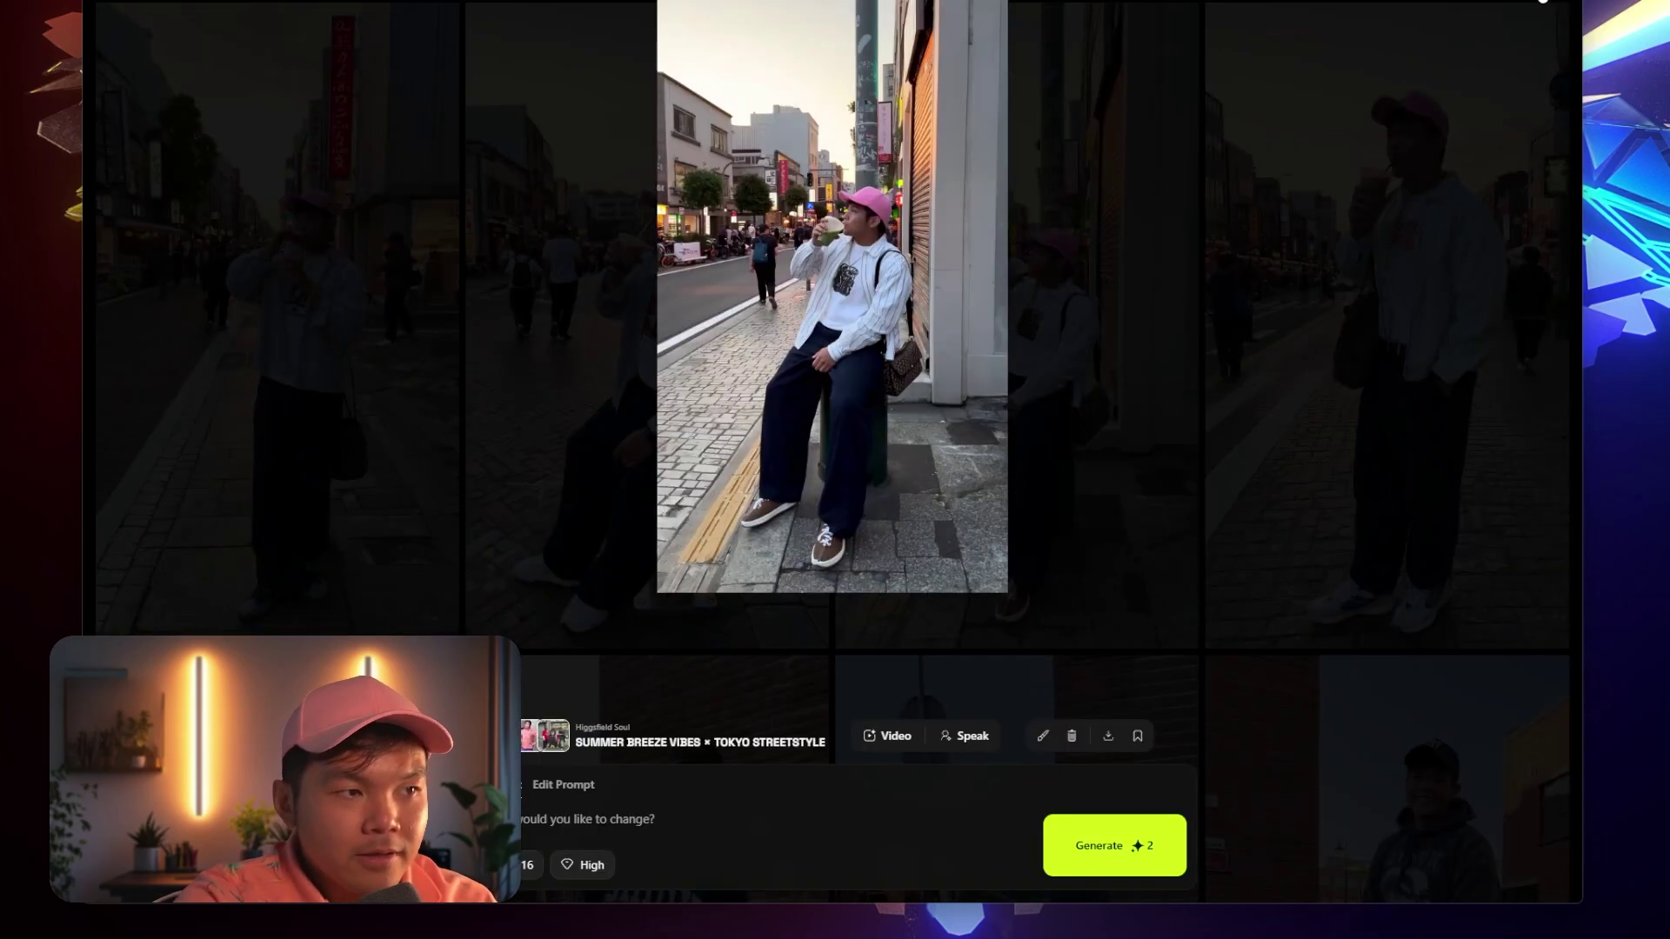
pyautogui.click(1218, 193)
pyautogui.click(942, 576)
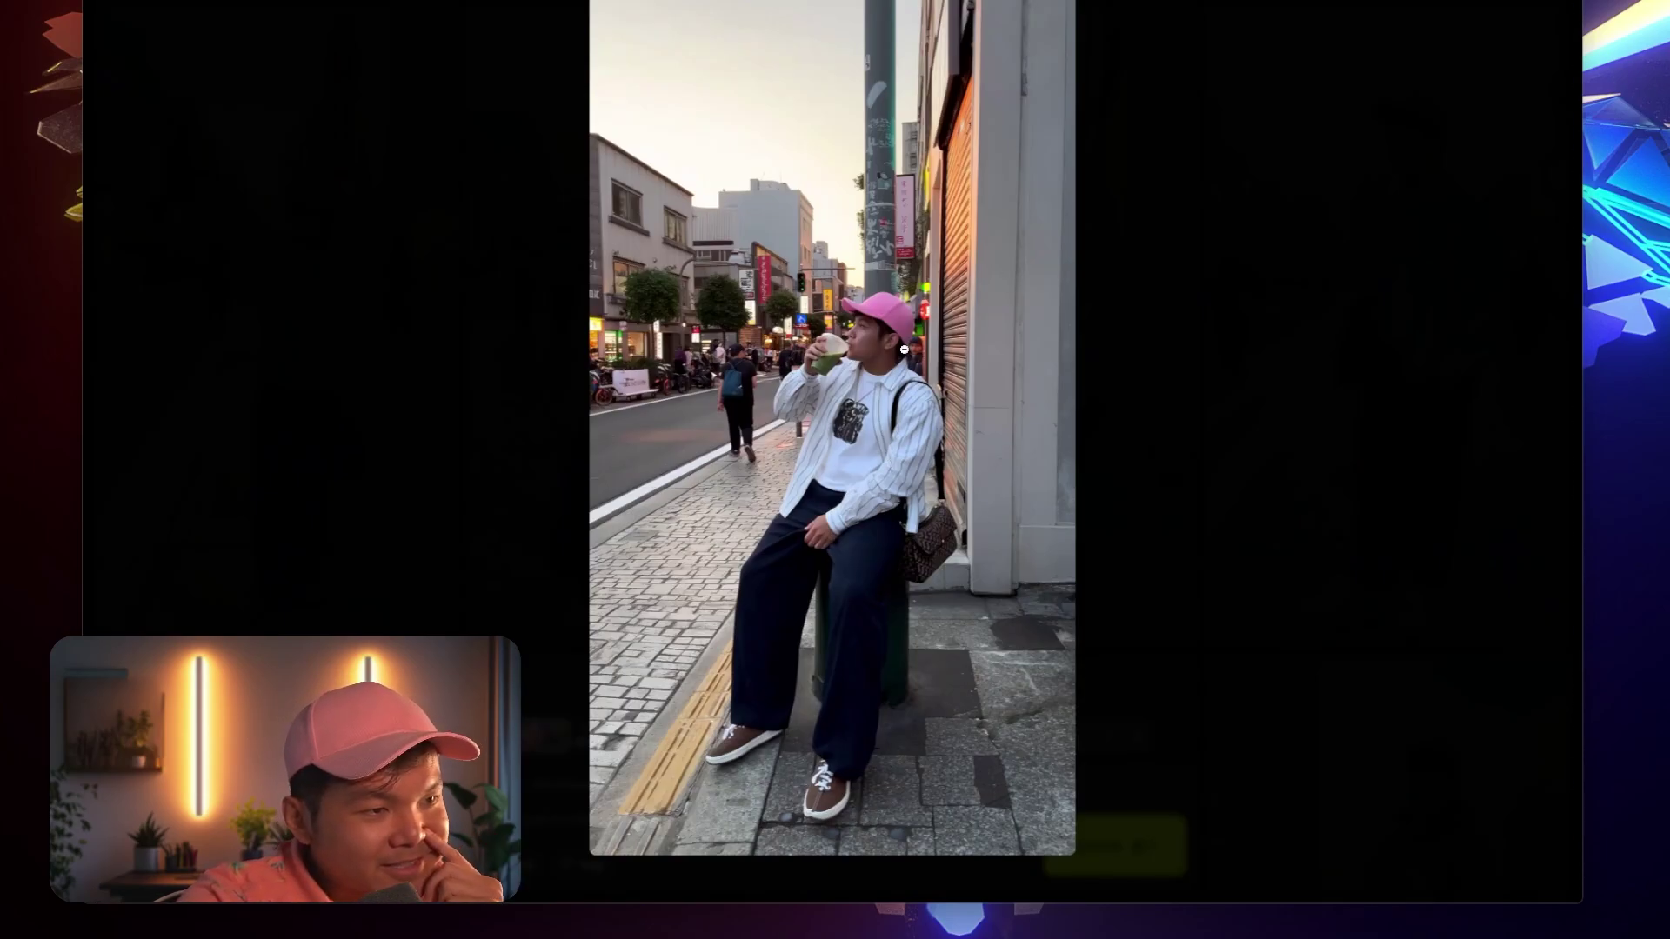
pyautogui.press('Escape')
pyautogui.click(1226, 449)
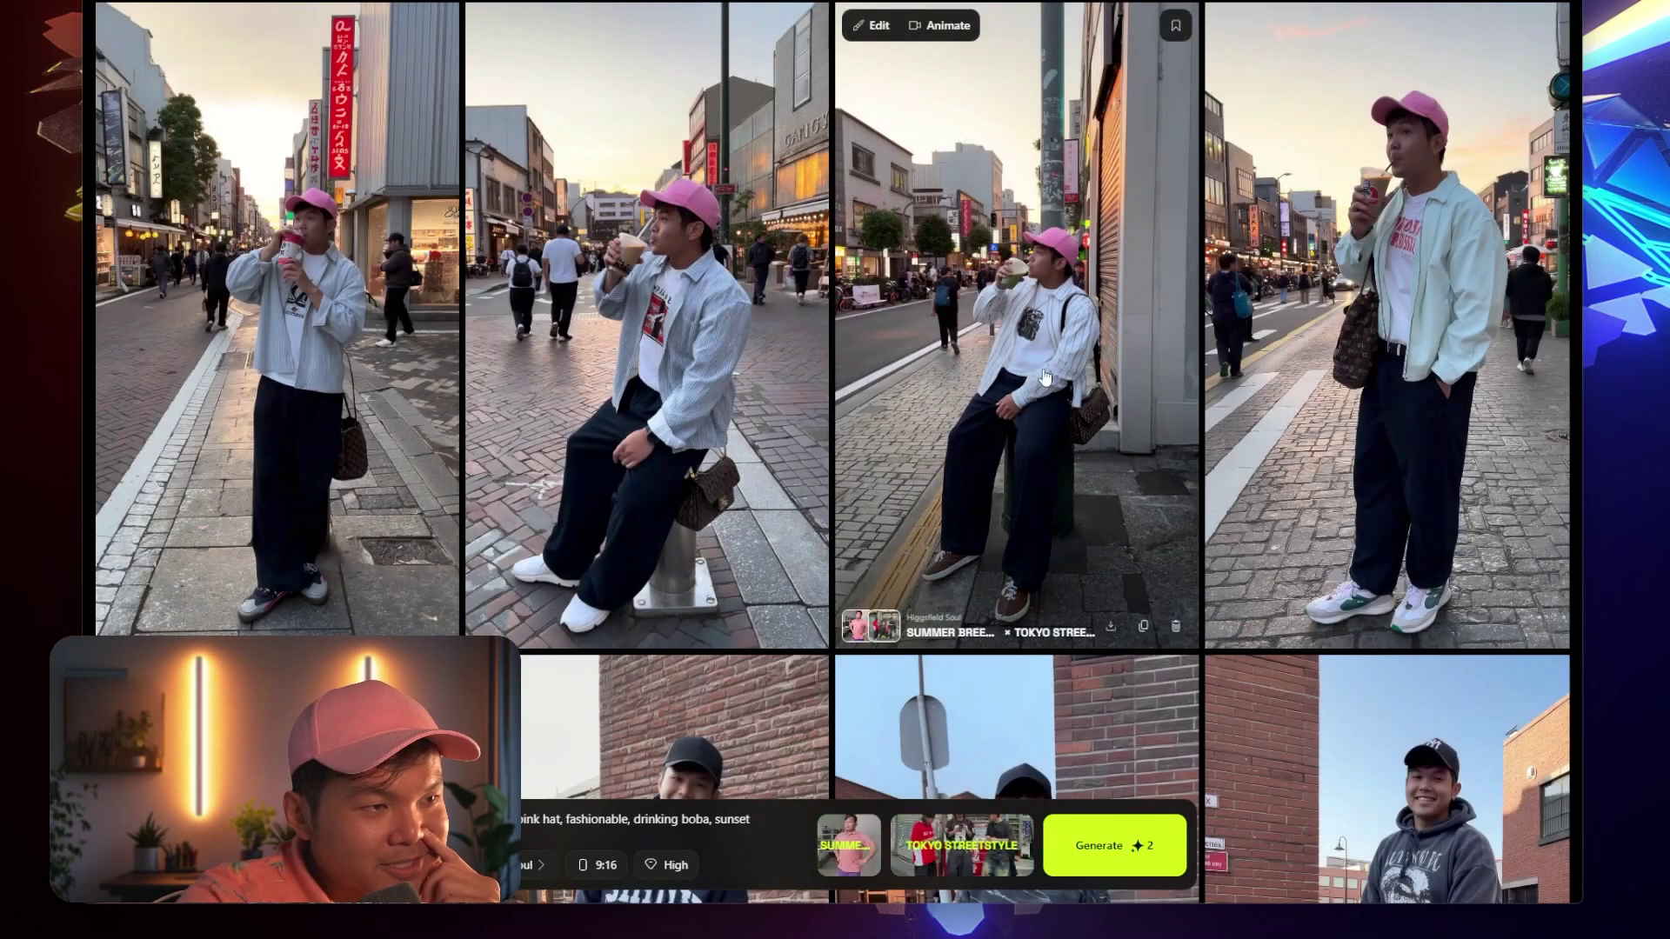
pyautogui.click(1144, 427)
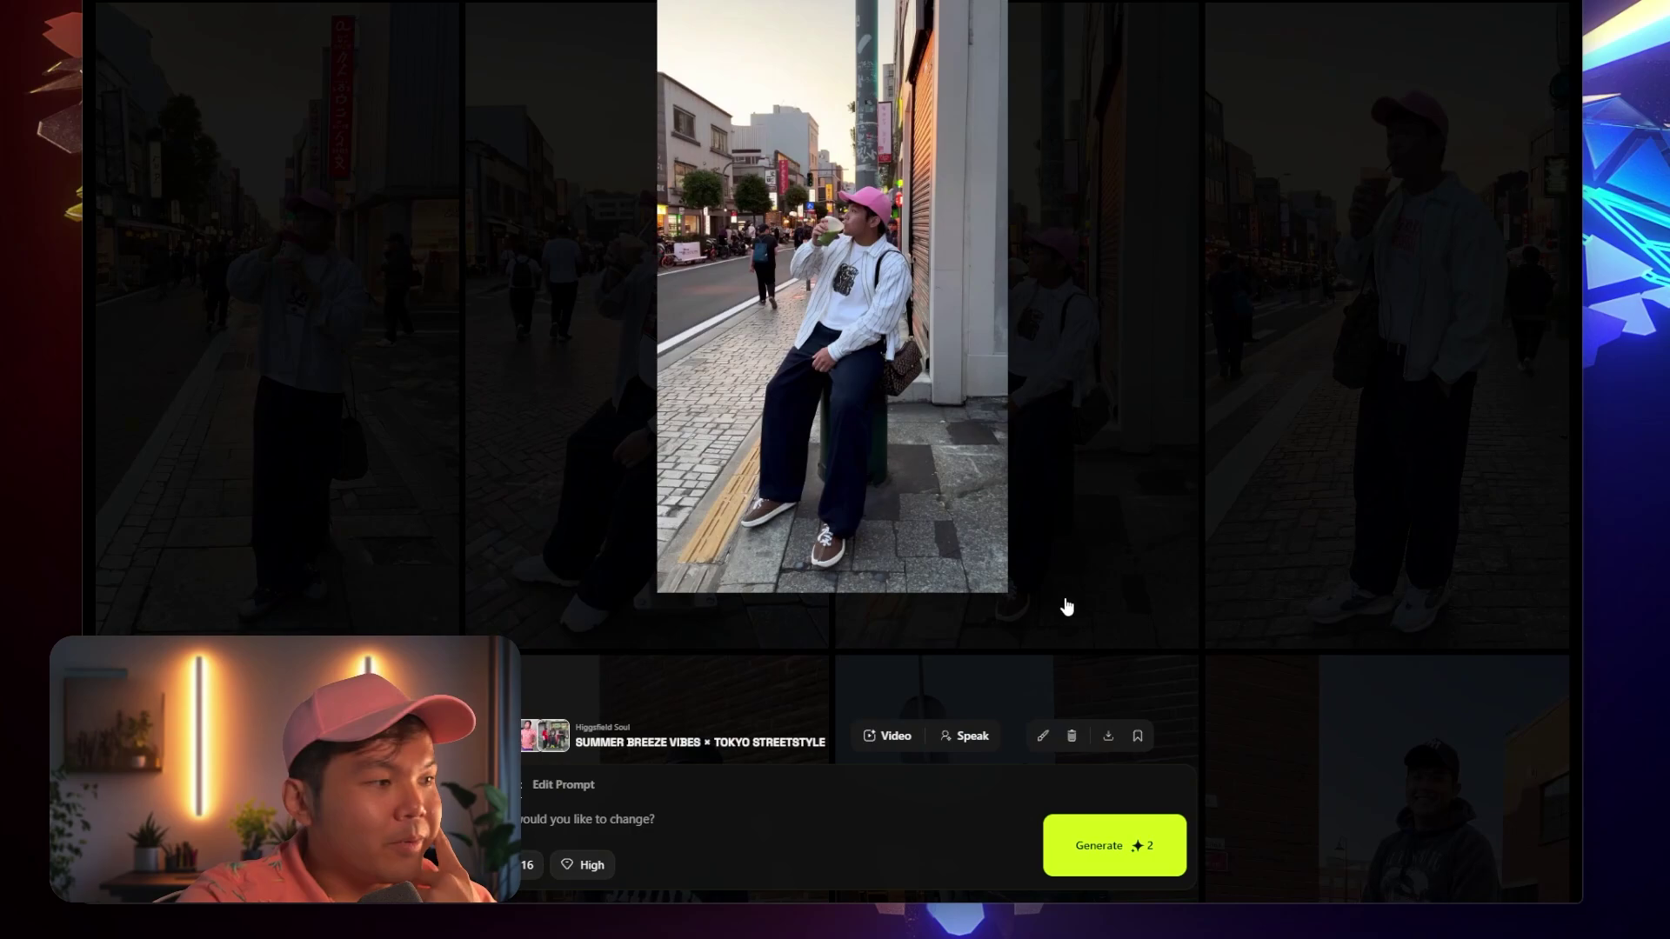
pyautogui.click(1163, 480)
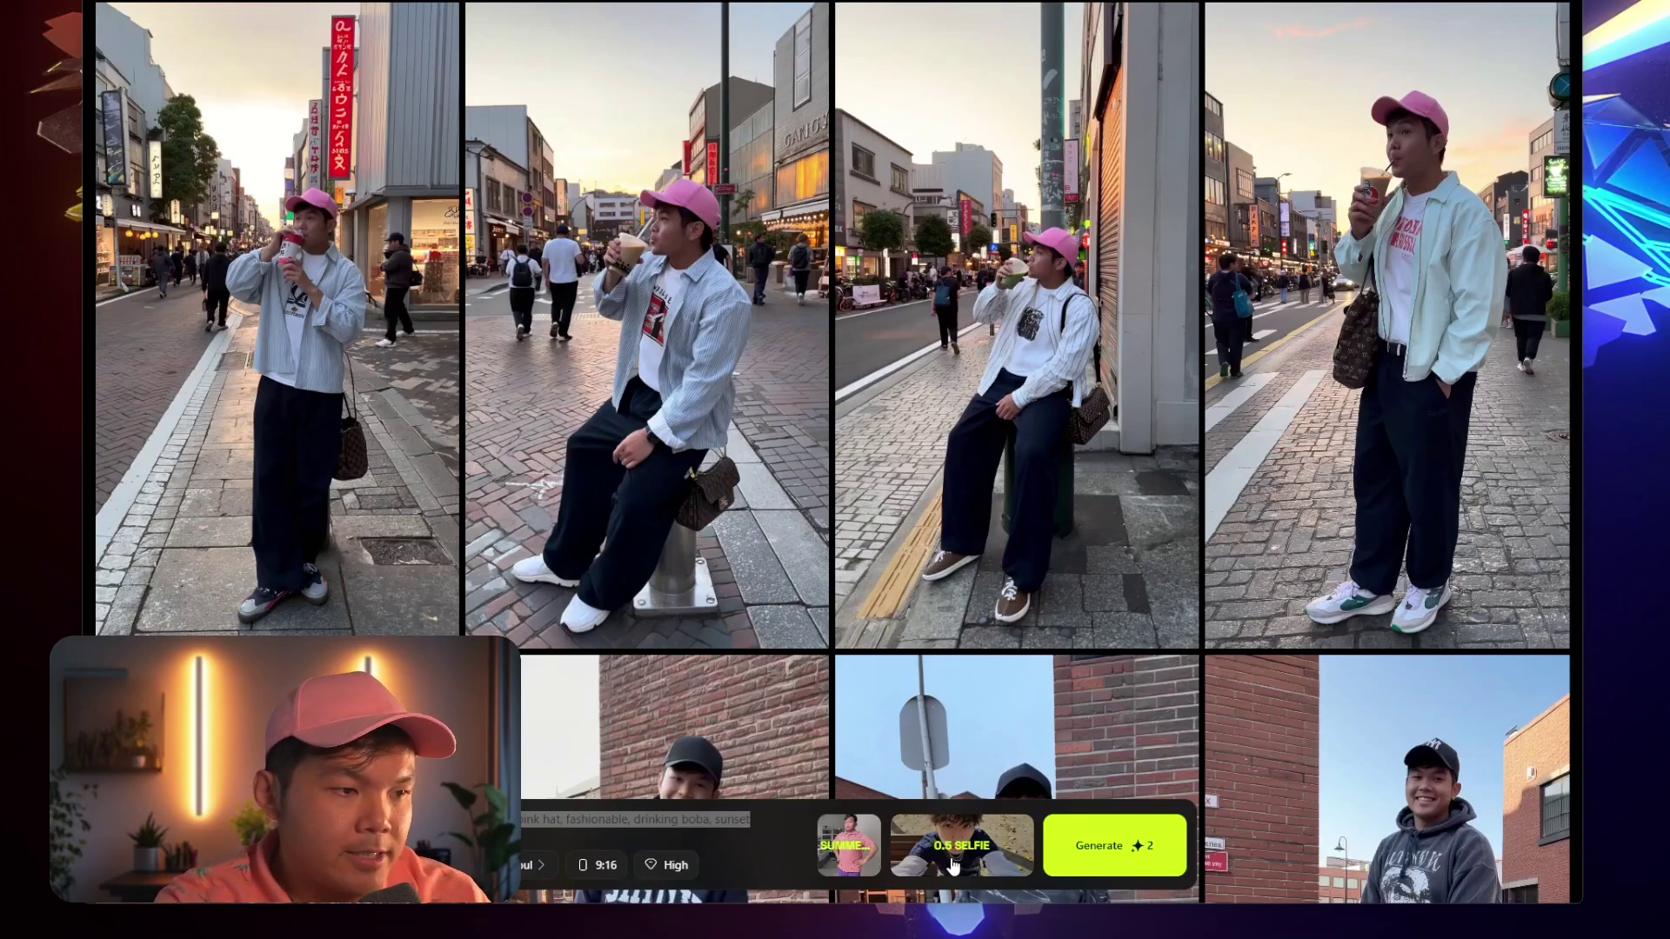
# Replace the prompt with a detailed sunset city rooftop selfie description and generate images in the 0.5 Selfie style
pyautogui.click(612, 825)
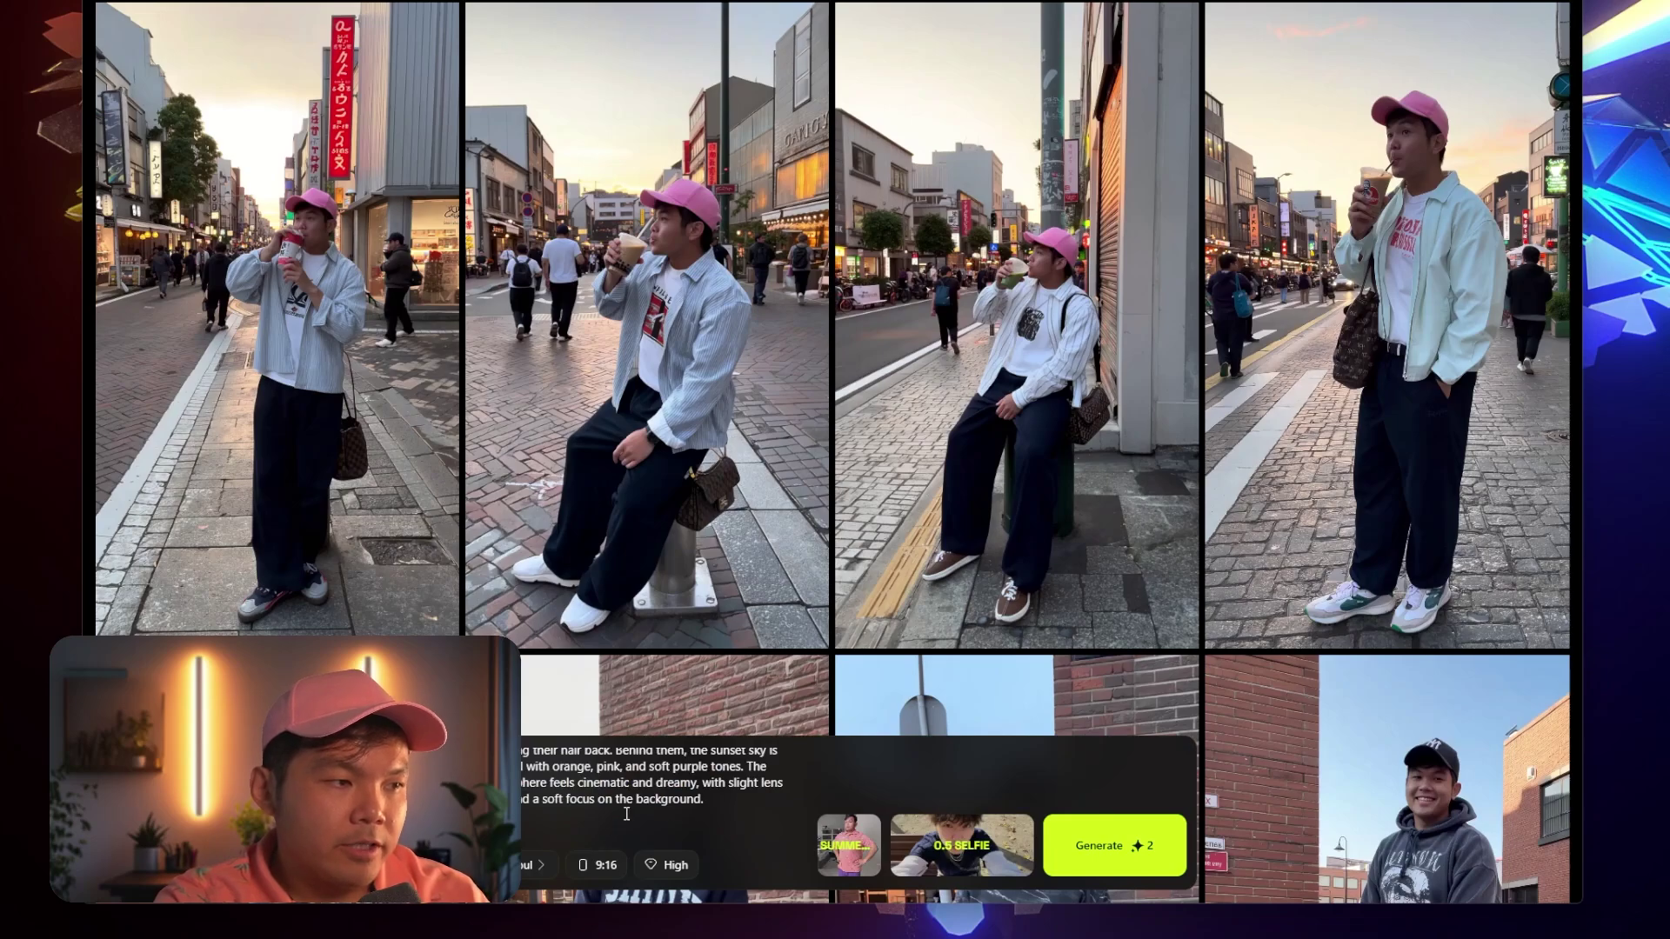
pyautogui.hotkey('ctrl', 'a')
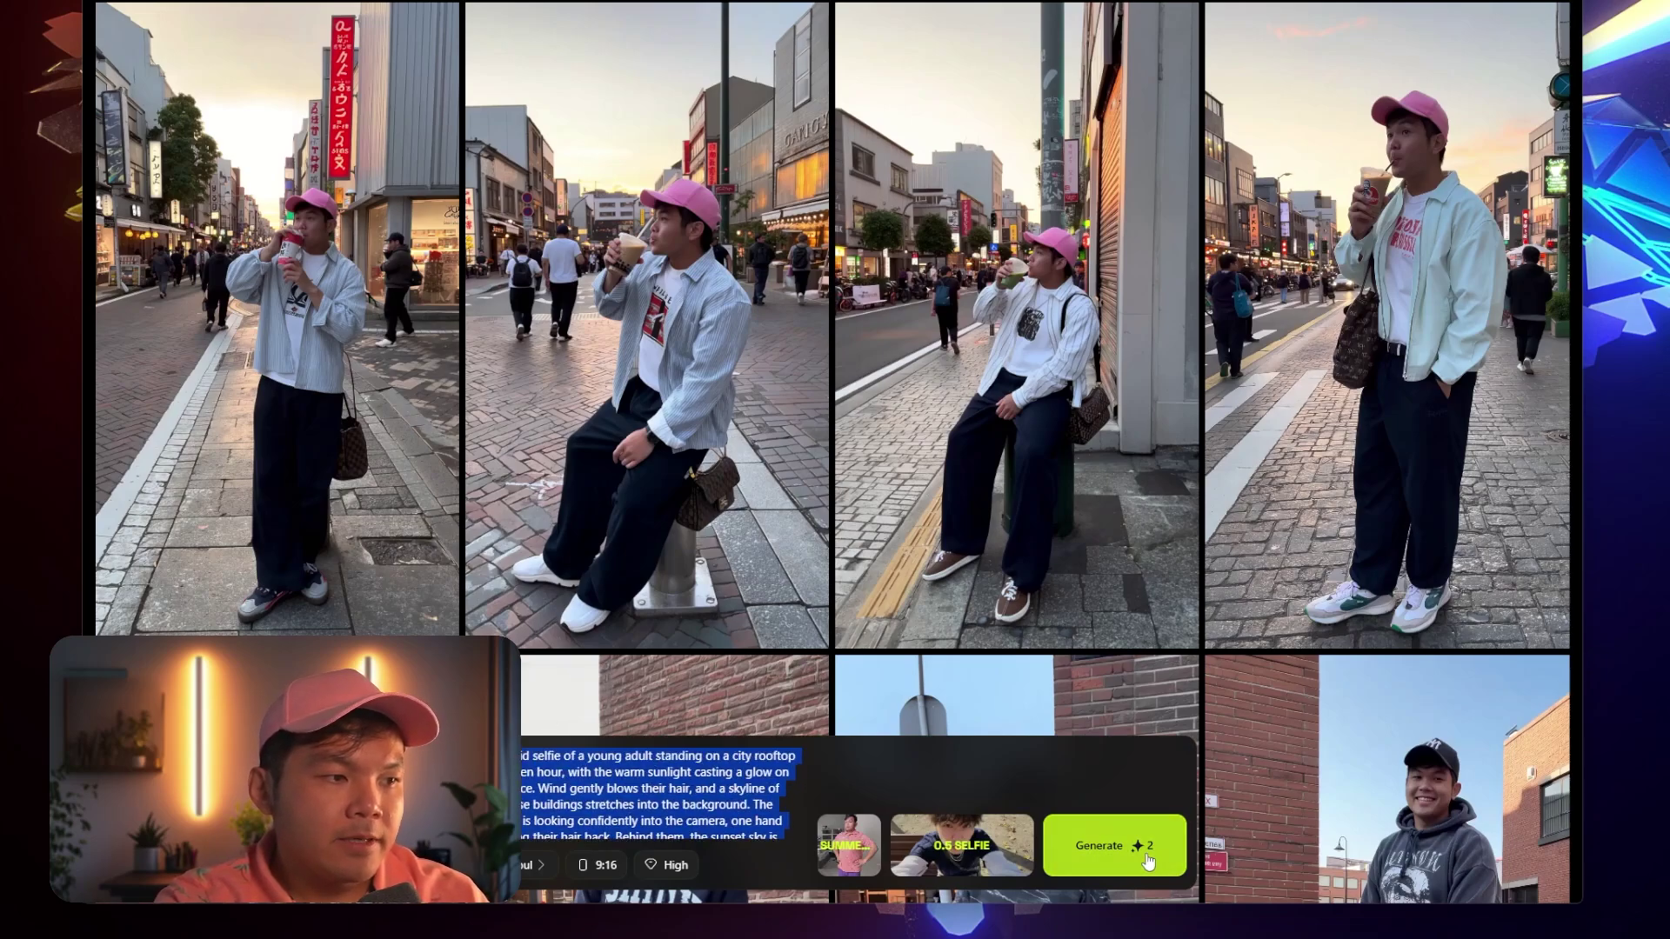
pyautogui.click(1168, 857)
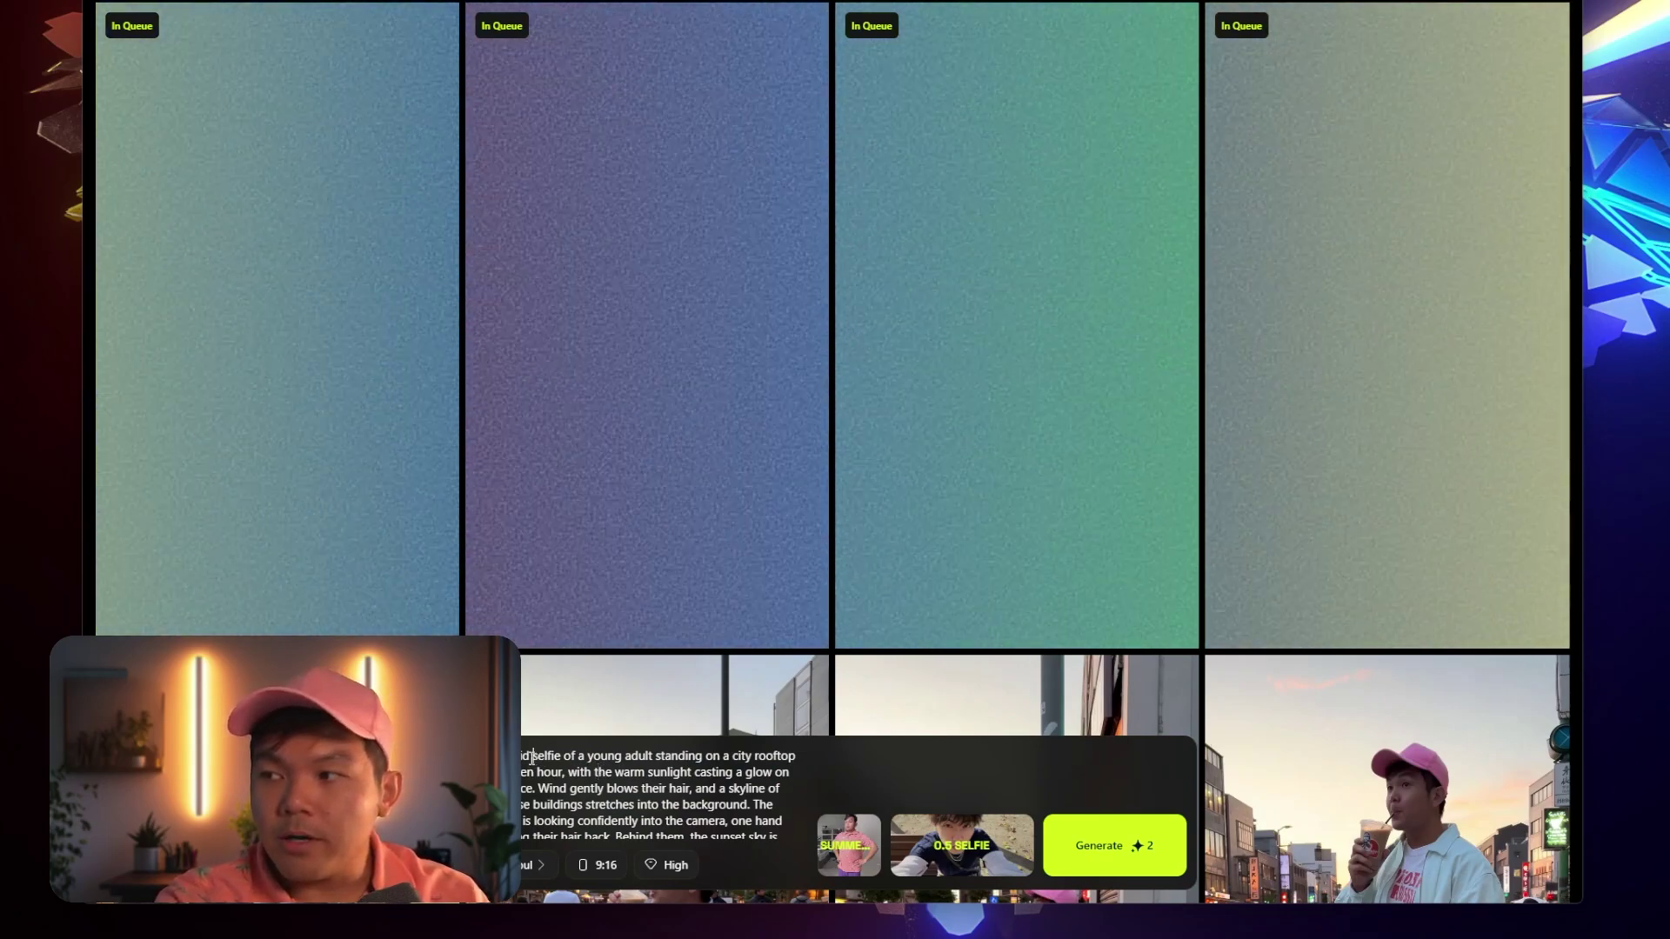
# Read through the rooftop selfie prompt, checking the sunlight, wind-blown hair, sky colours and background focus details
pyautogui.moveTo(523, 764); pyautogui.dragTo(753, 771)
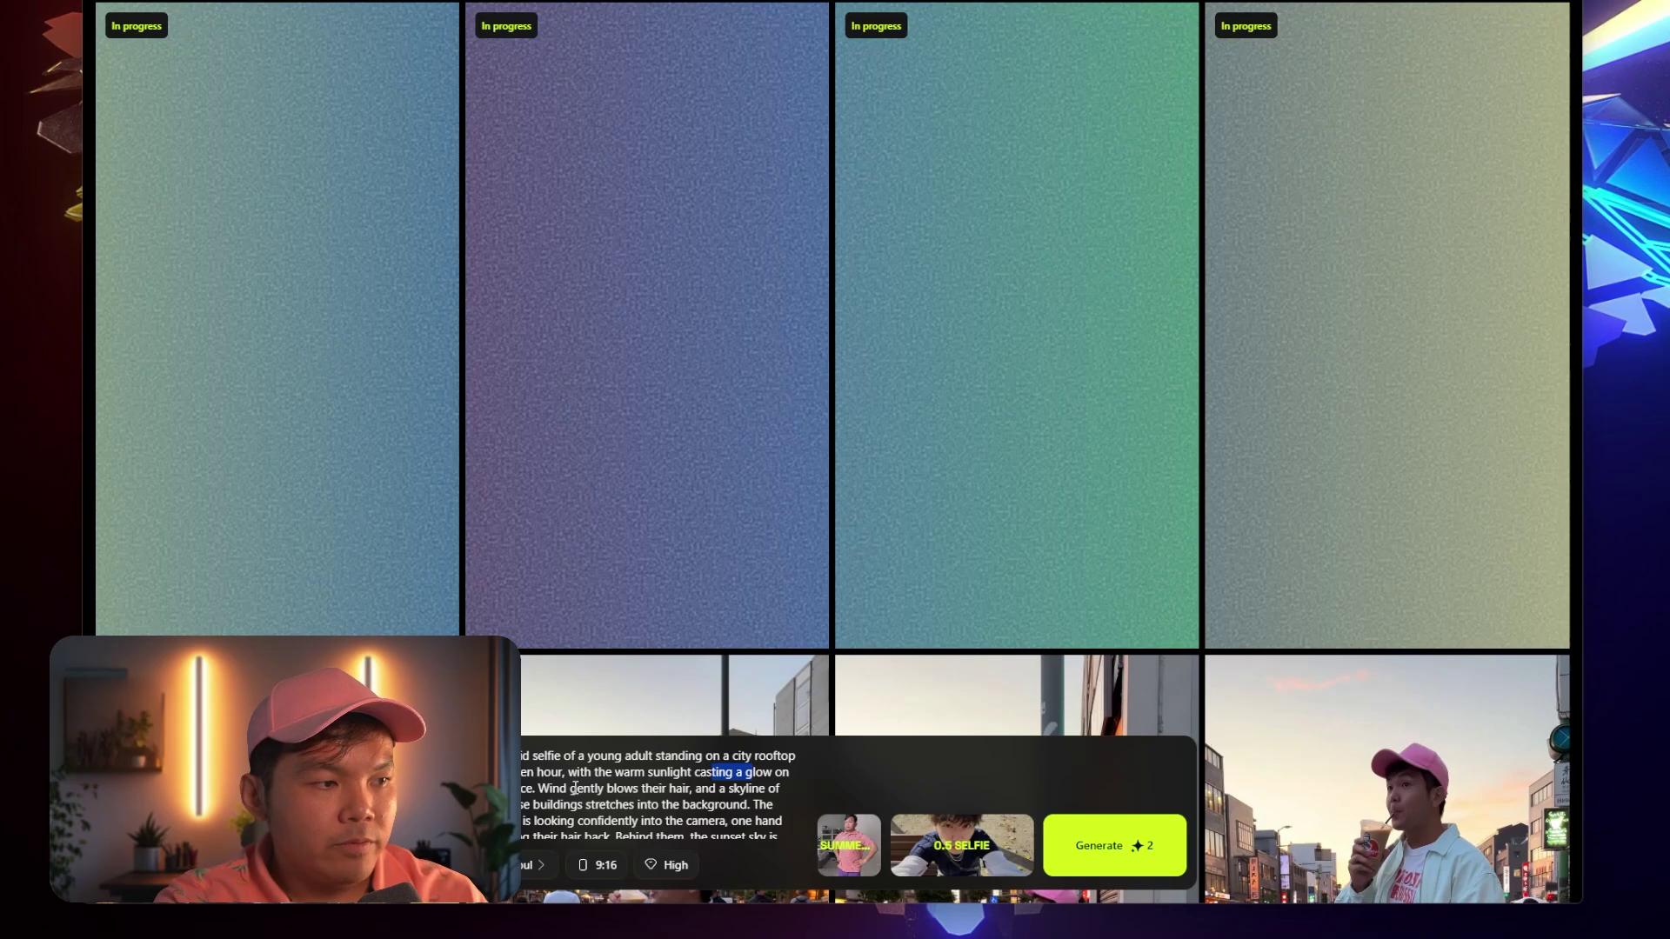
pyautogui.moveTo(571, 788); pyautogui.dragTo(666, 790)
pyautogui.scroll(-2, 665, 790)
pyautogui.scroll(2, 665, 790)
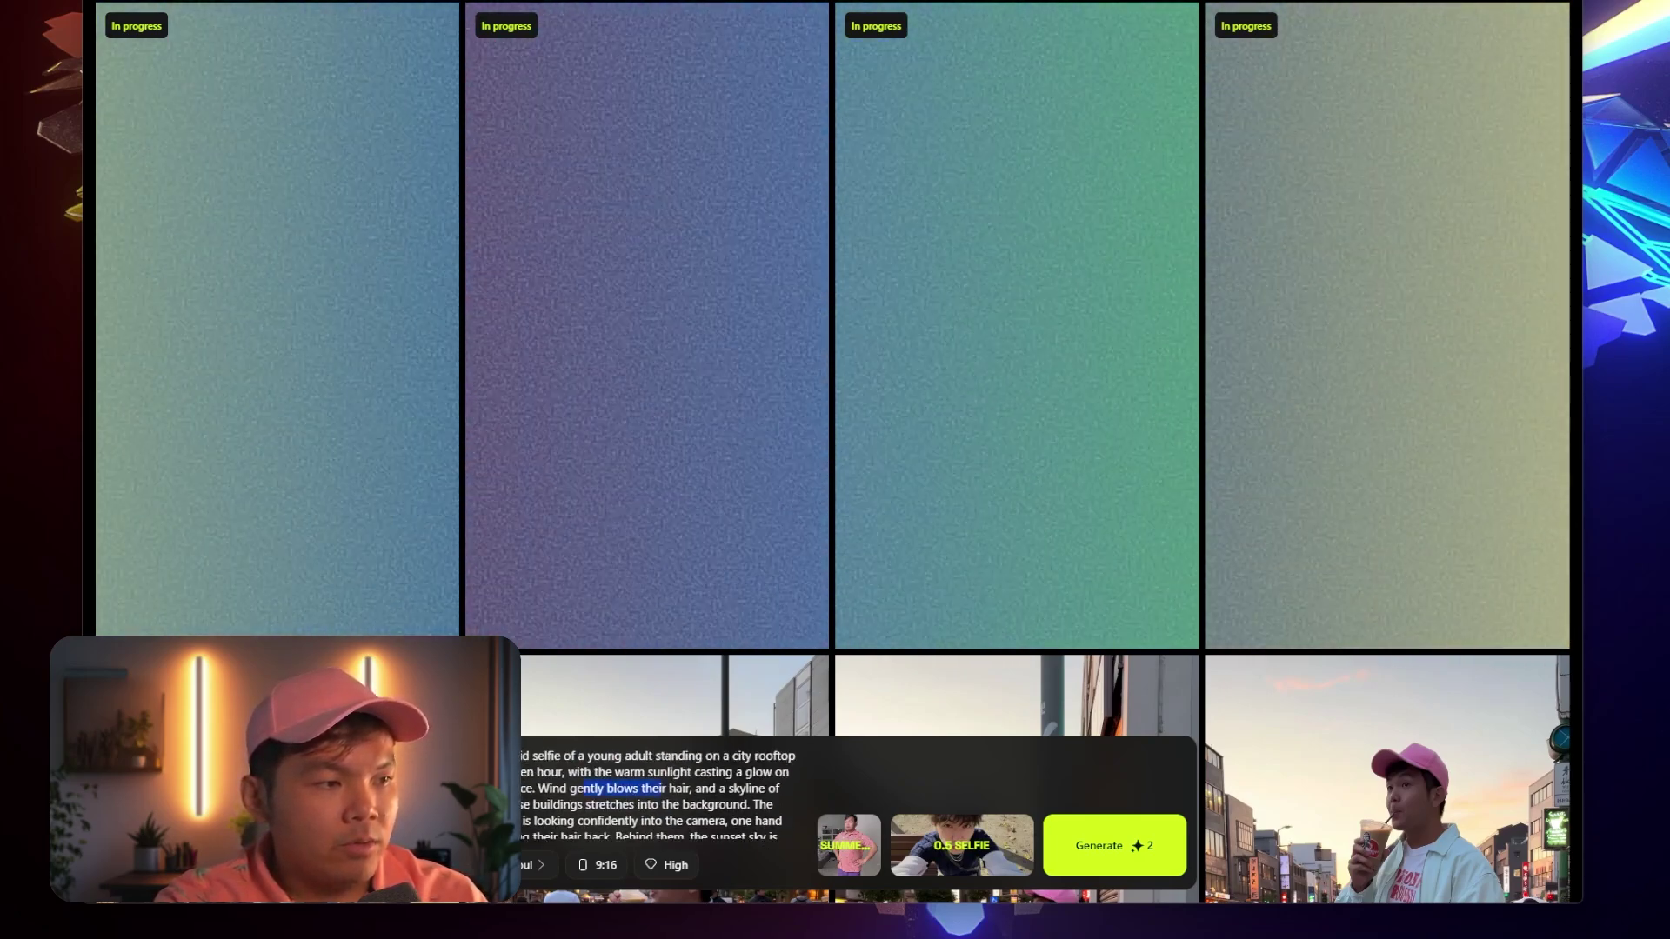
pyautogui.click(615, 797)
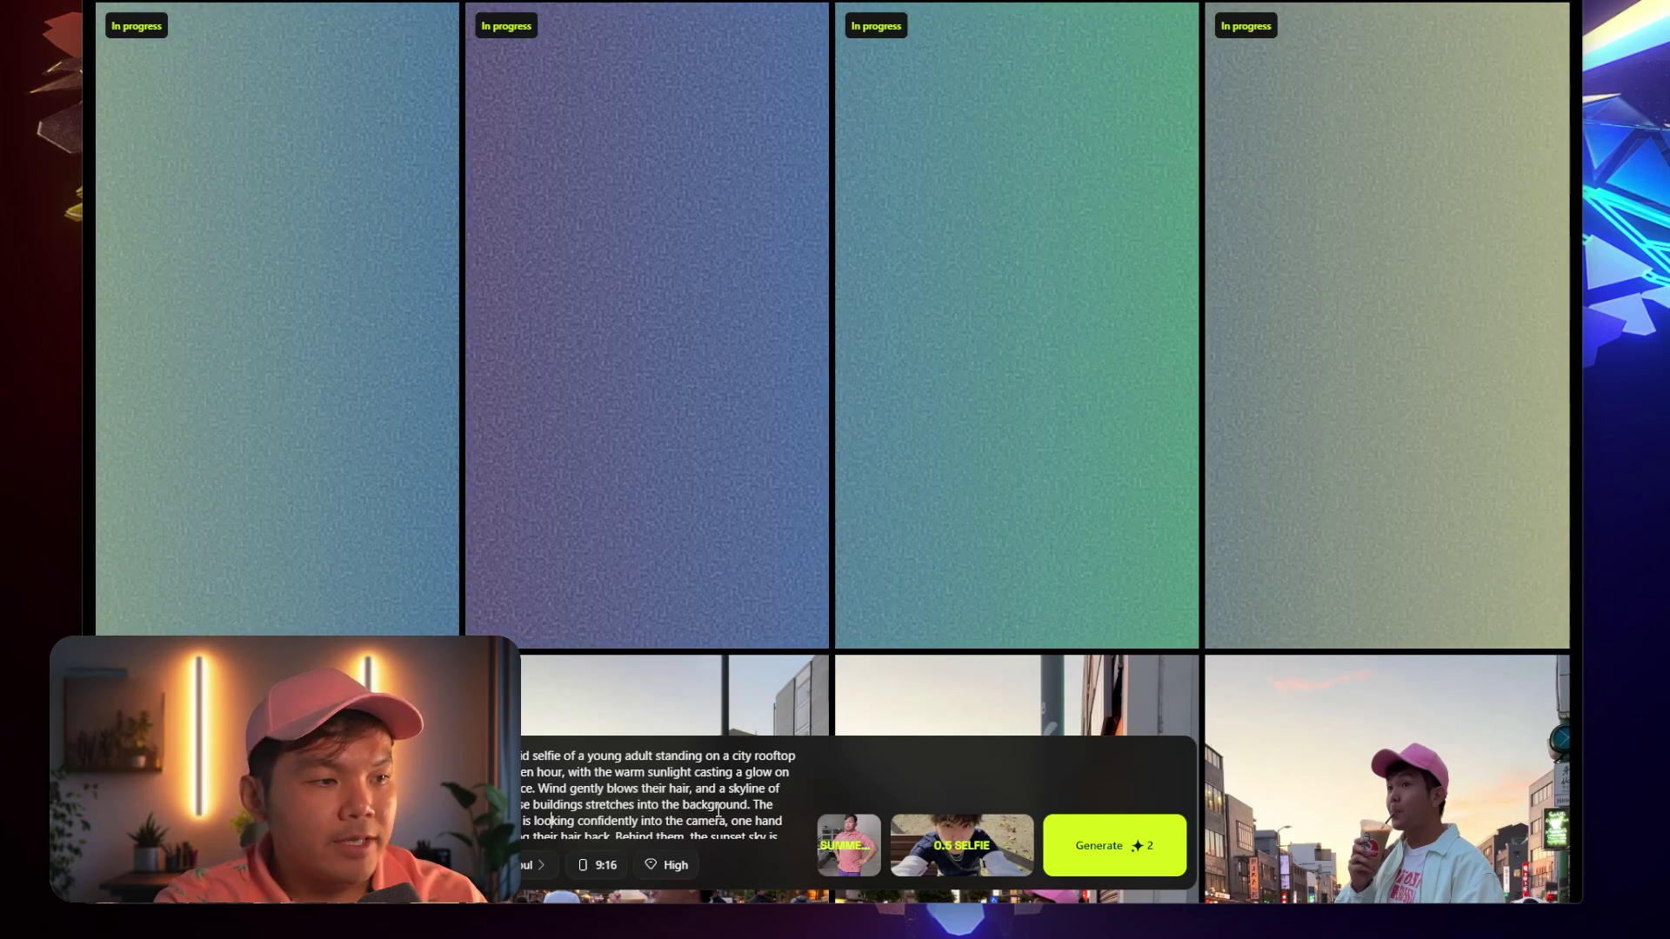
pyautogui.scroll(-3, 717, 812)
pyautogui.moveTo(544, 771); pyautogui.dragTo(592, 772)
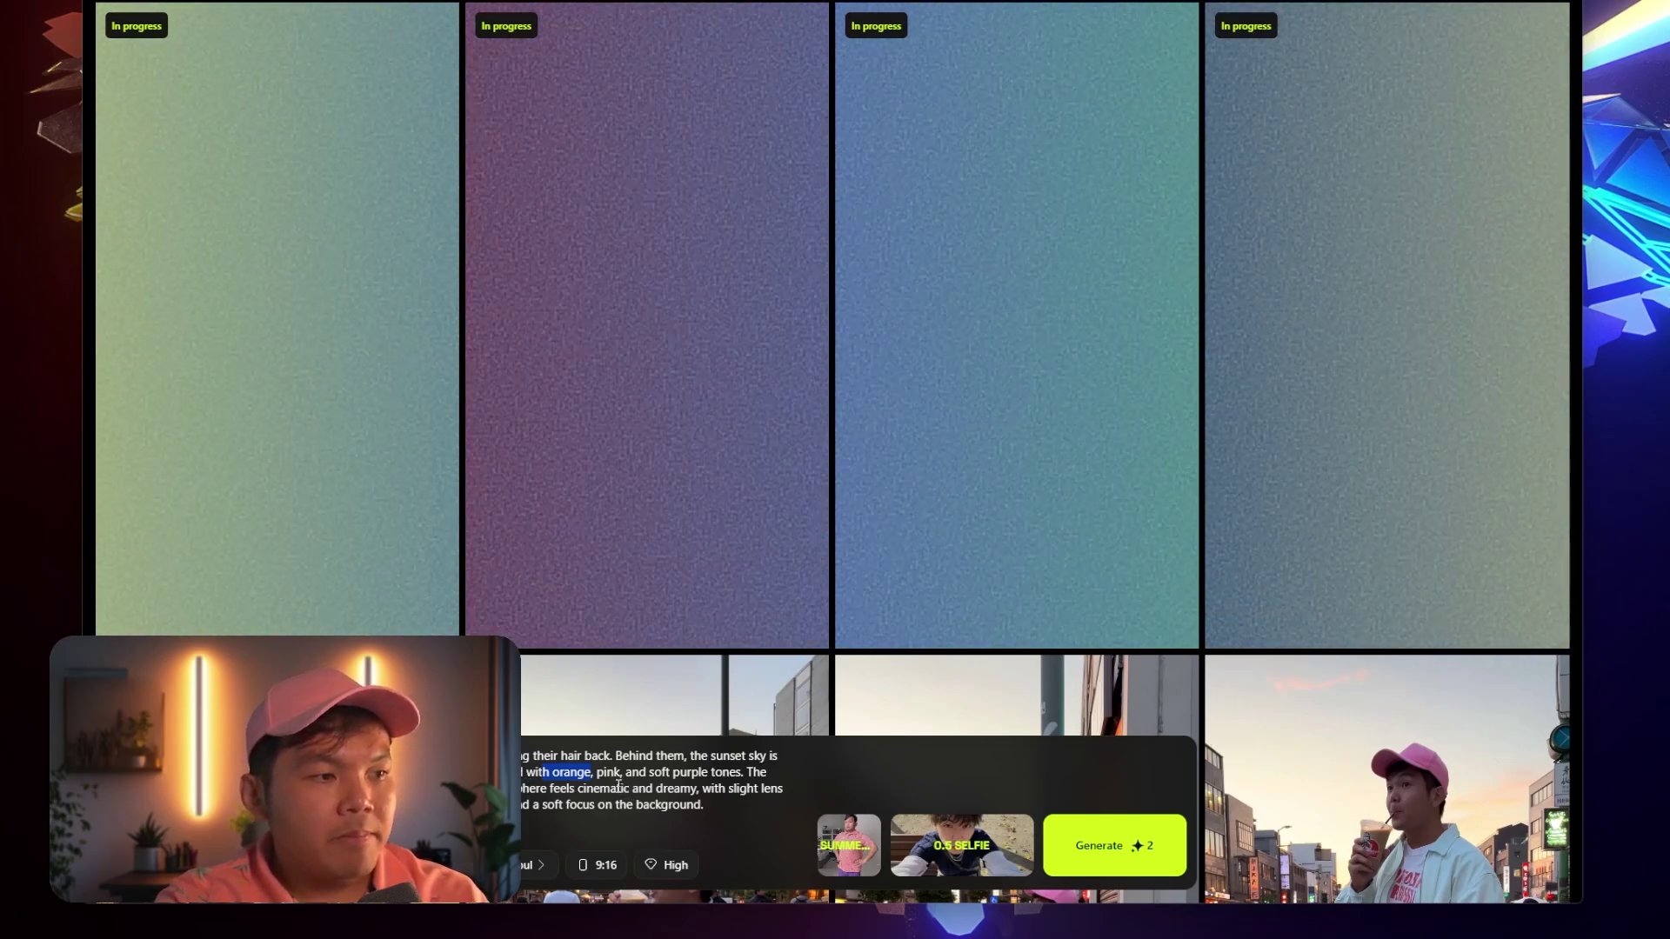
pyautogui.moveTo(648, 804); pyautogui.dragTo(680, 806)
# Clear the entire rooftop selfie description from the prompt
pyautogui.click(737, 790)
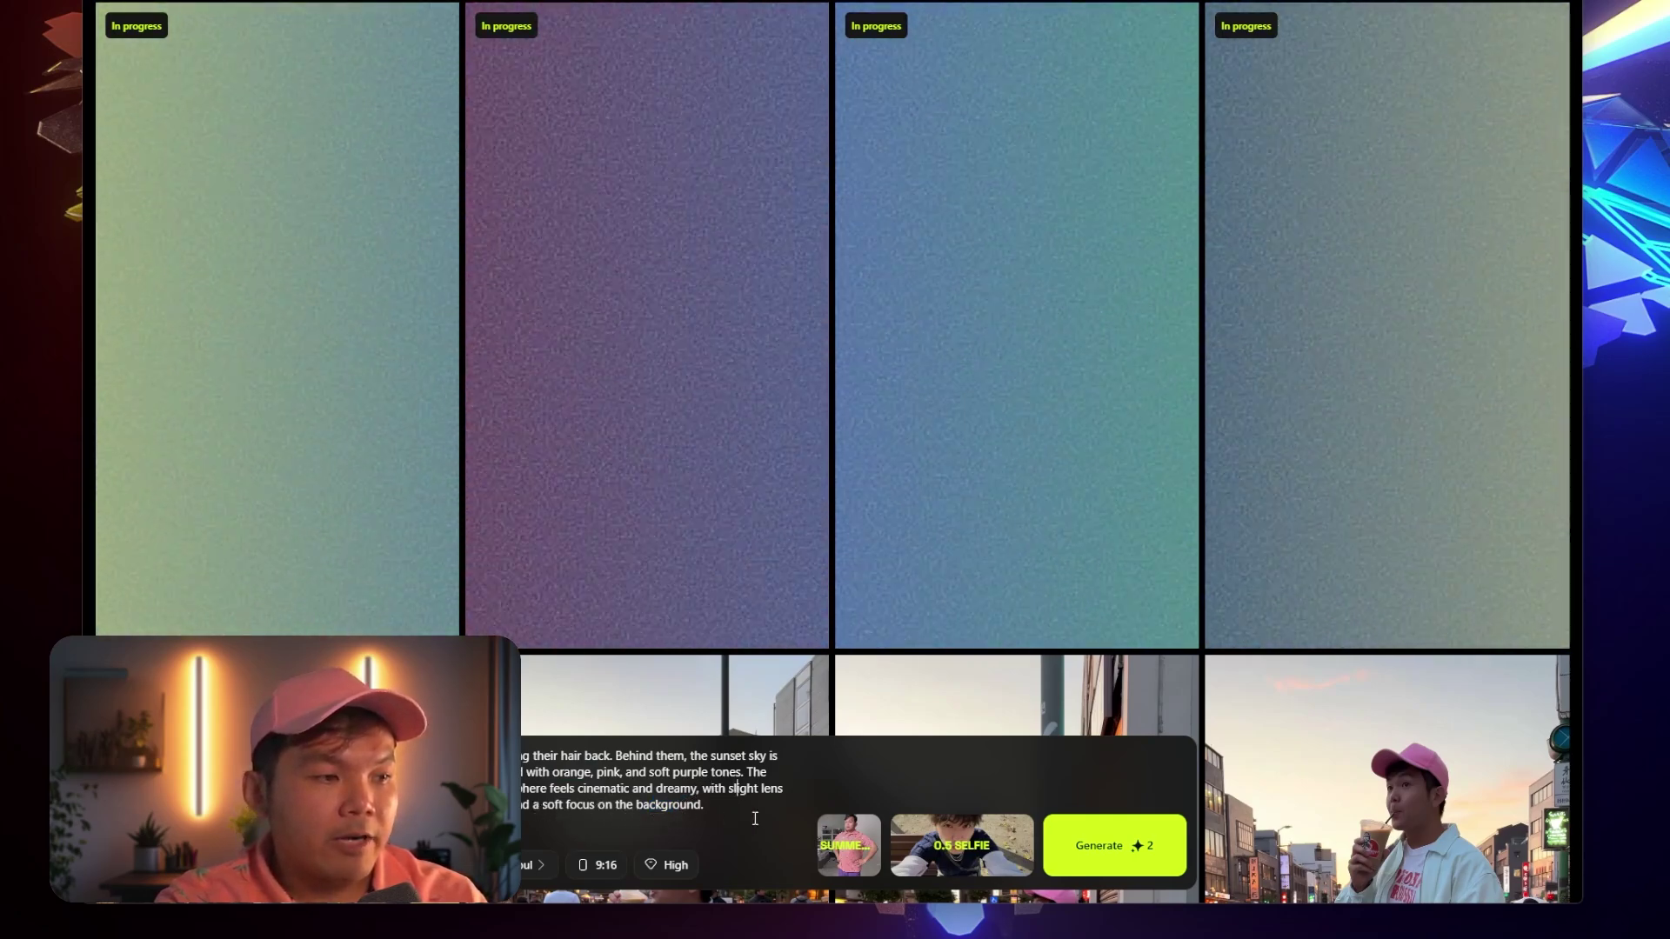
pyautogui.hotkey('ctrl', 'a')
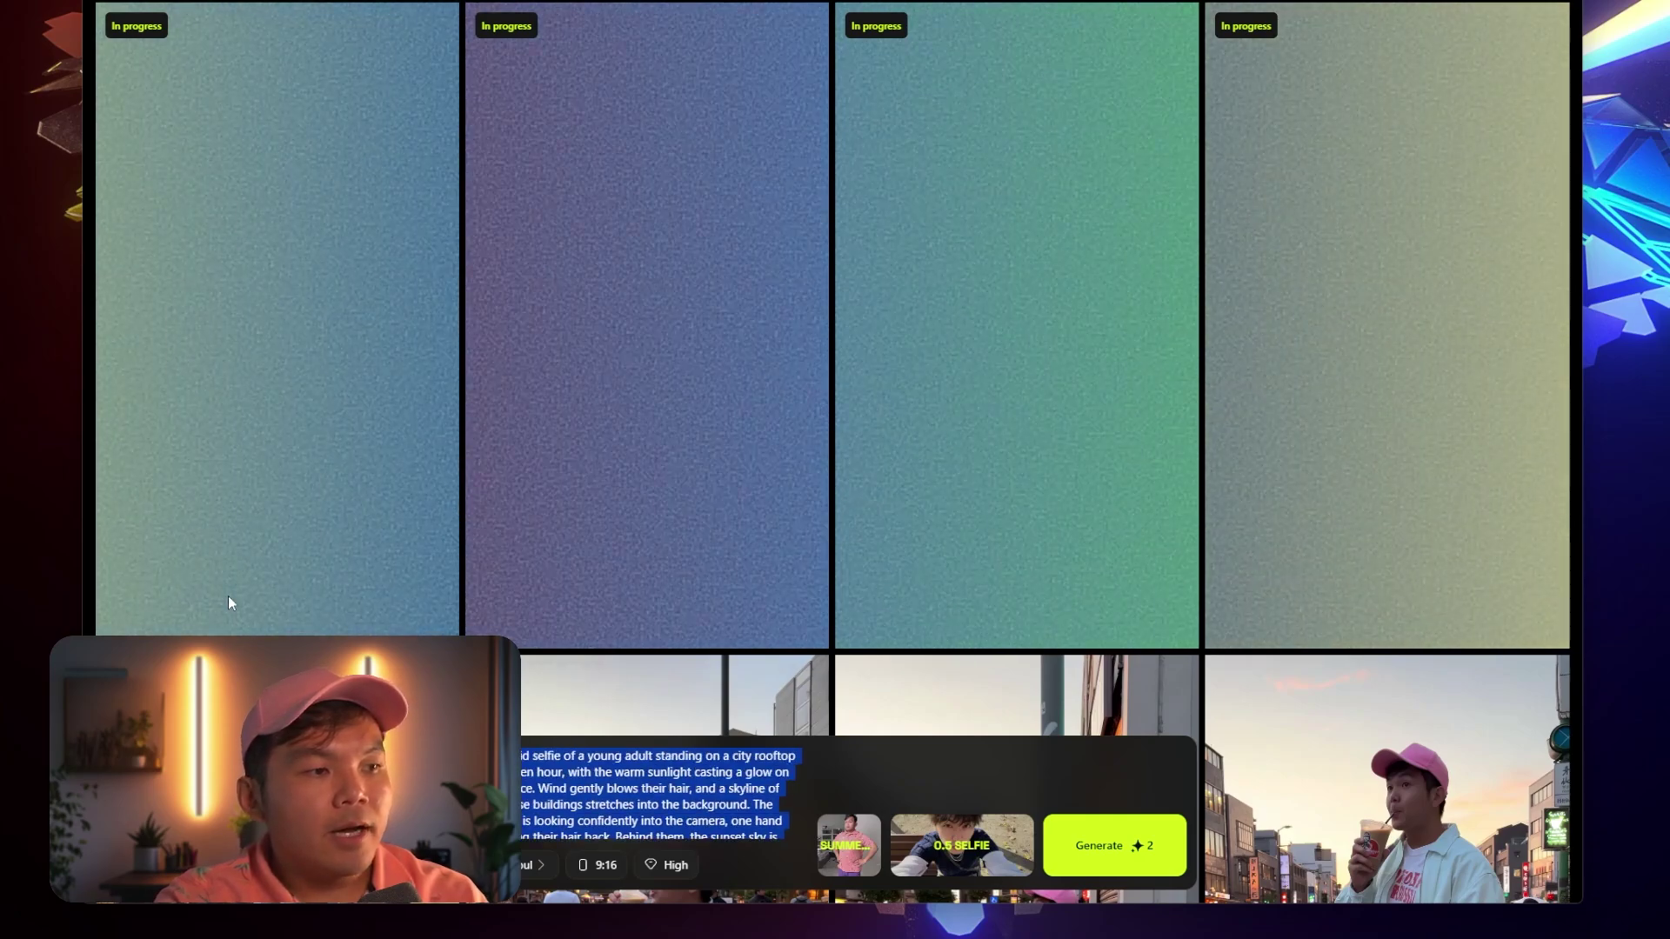
pyautogui.press('BackSpace')
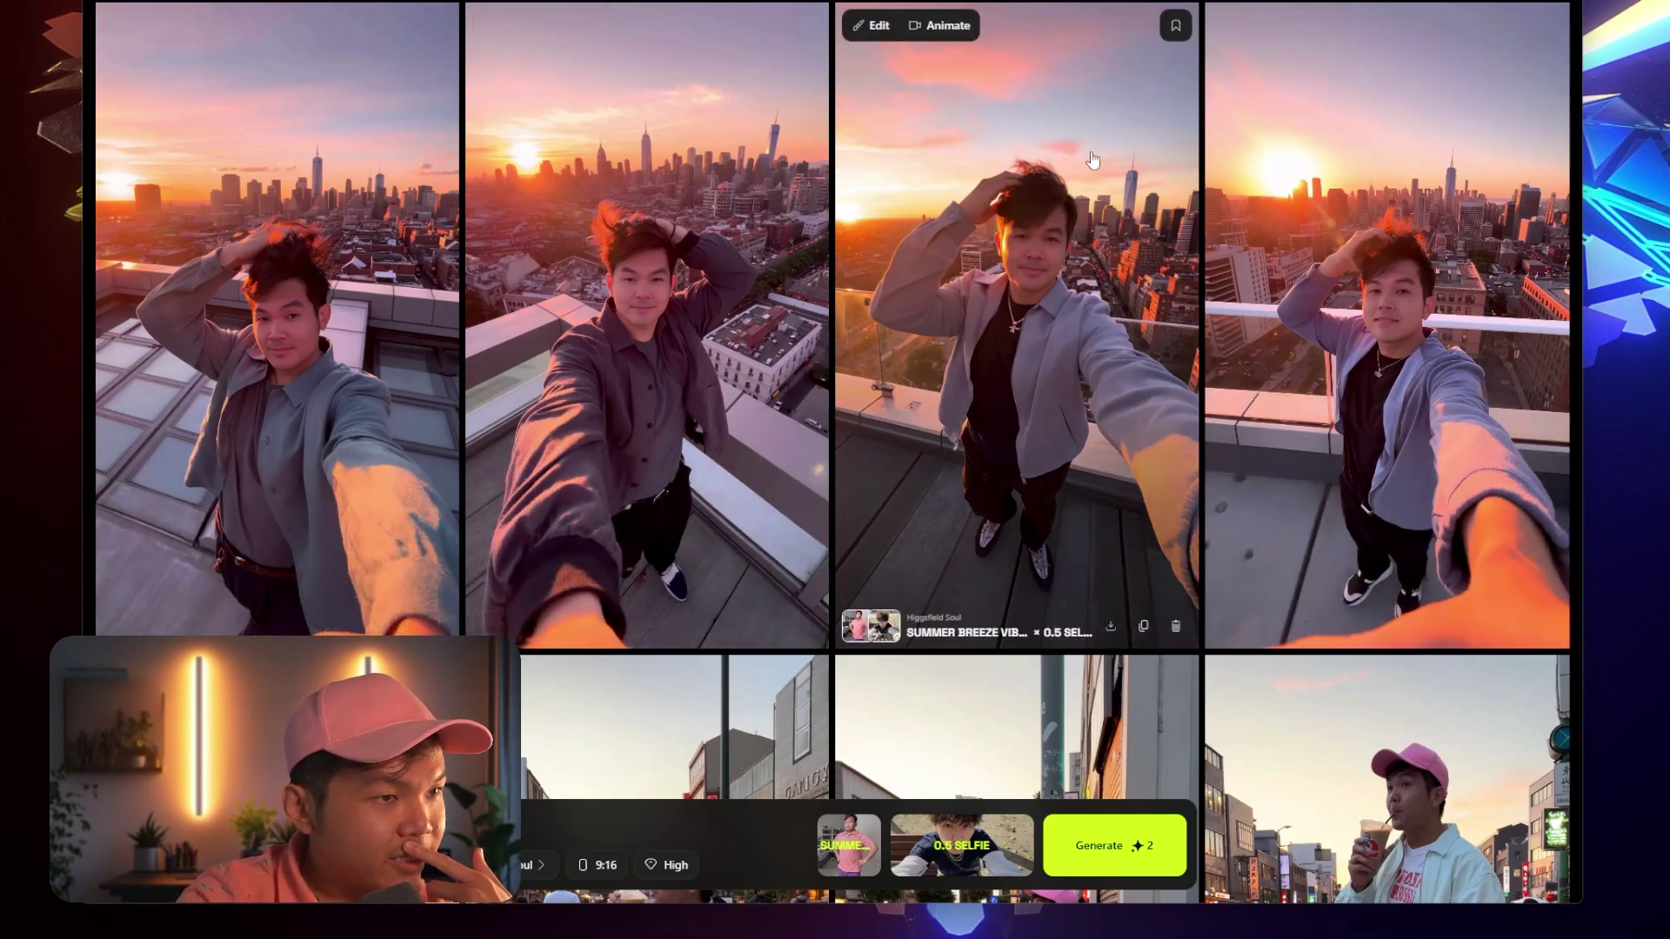
# Enlarge the first generated rooftop selfie to full size and examine it
pyautogui.click(278, 304)
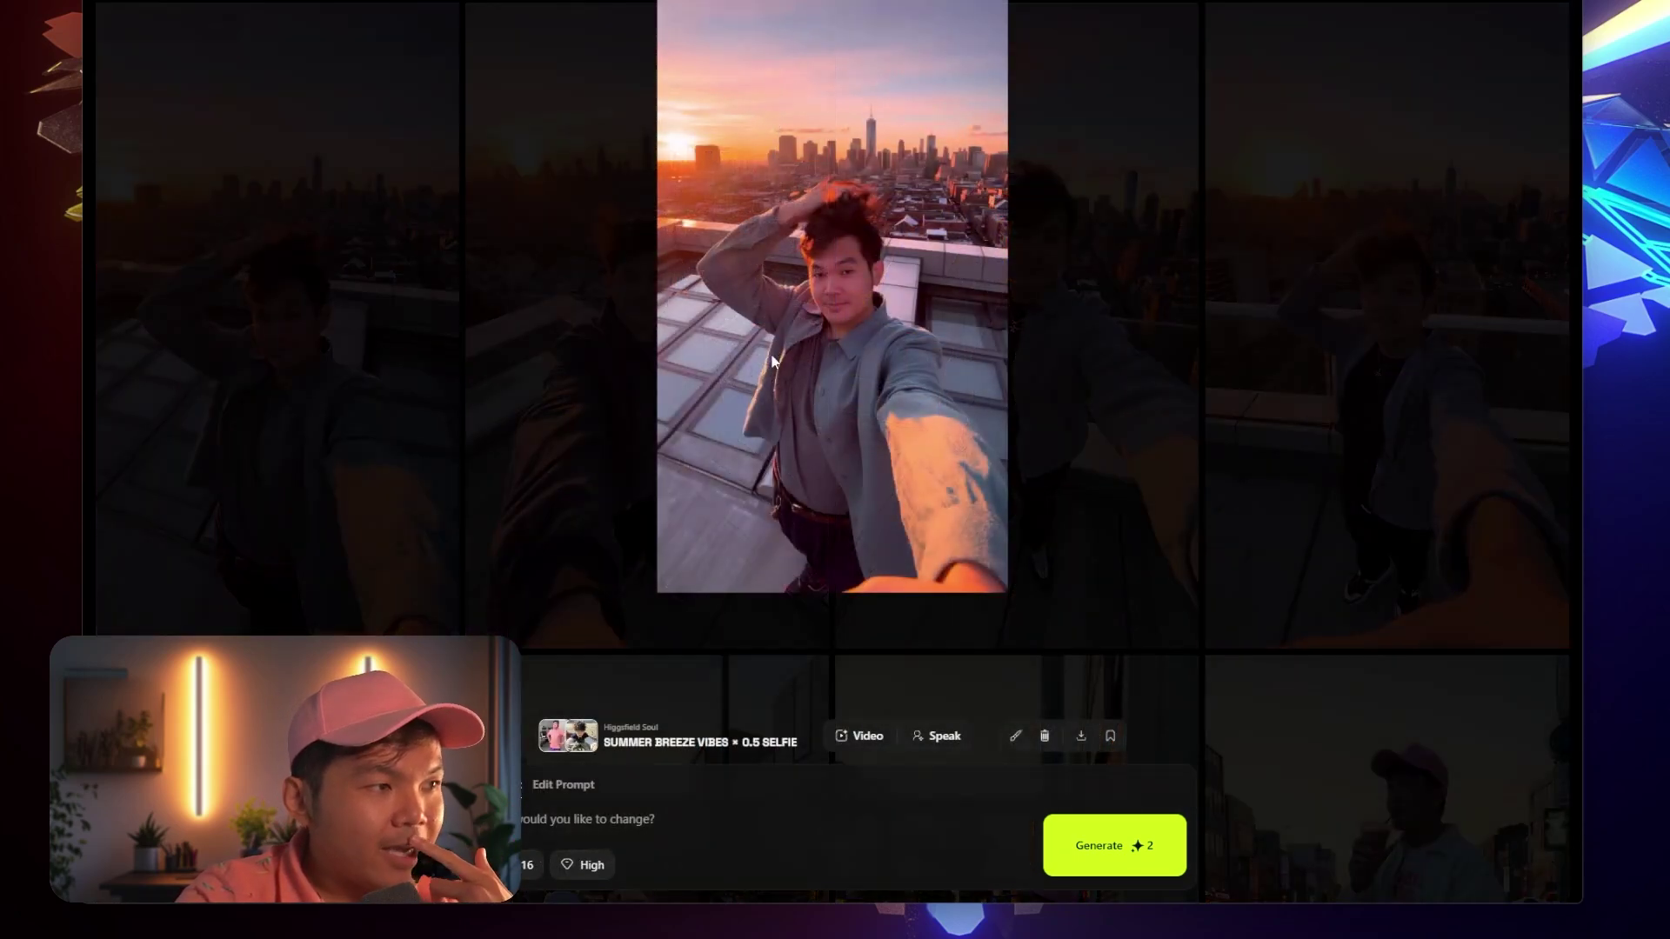
pyautogui.click(852, 265)
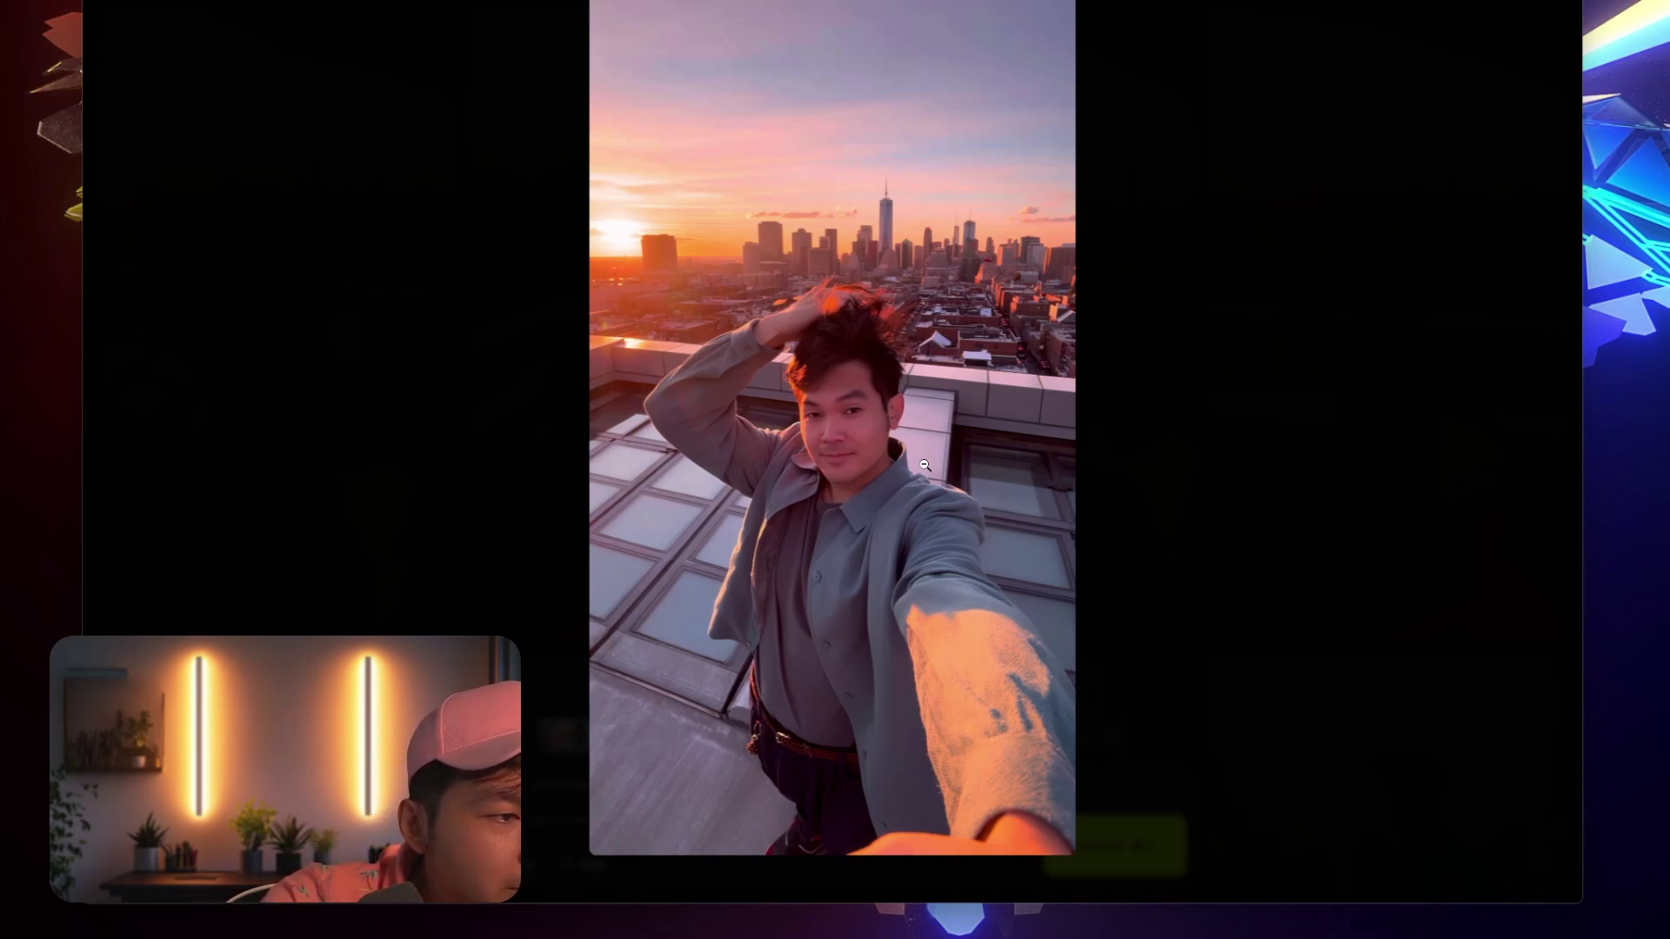
pyautogui.click(1209, 417)
pyautogui.click(1168, 417)
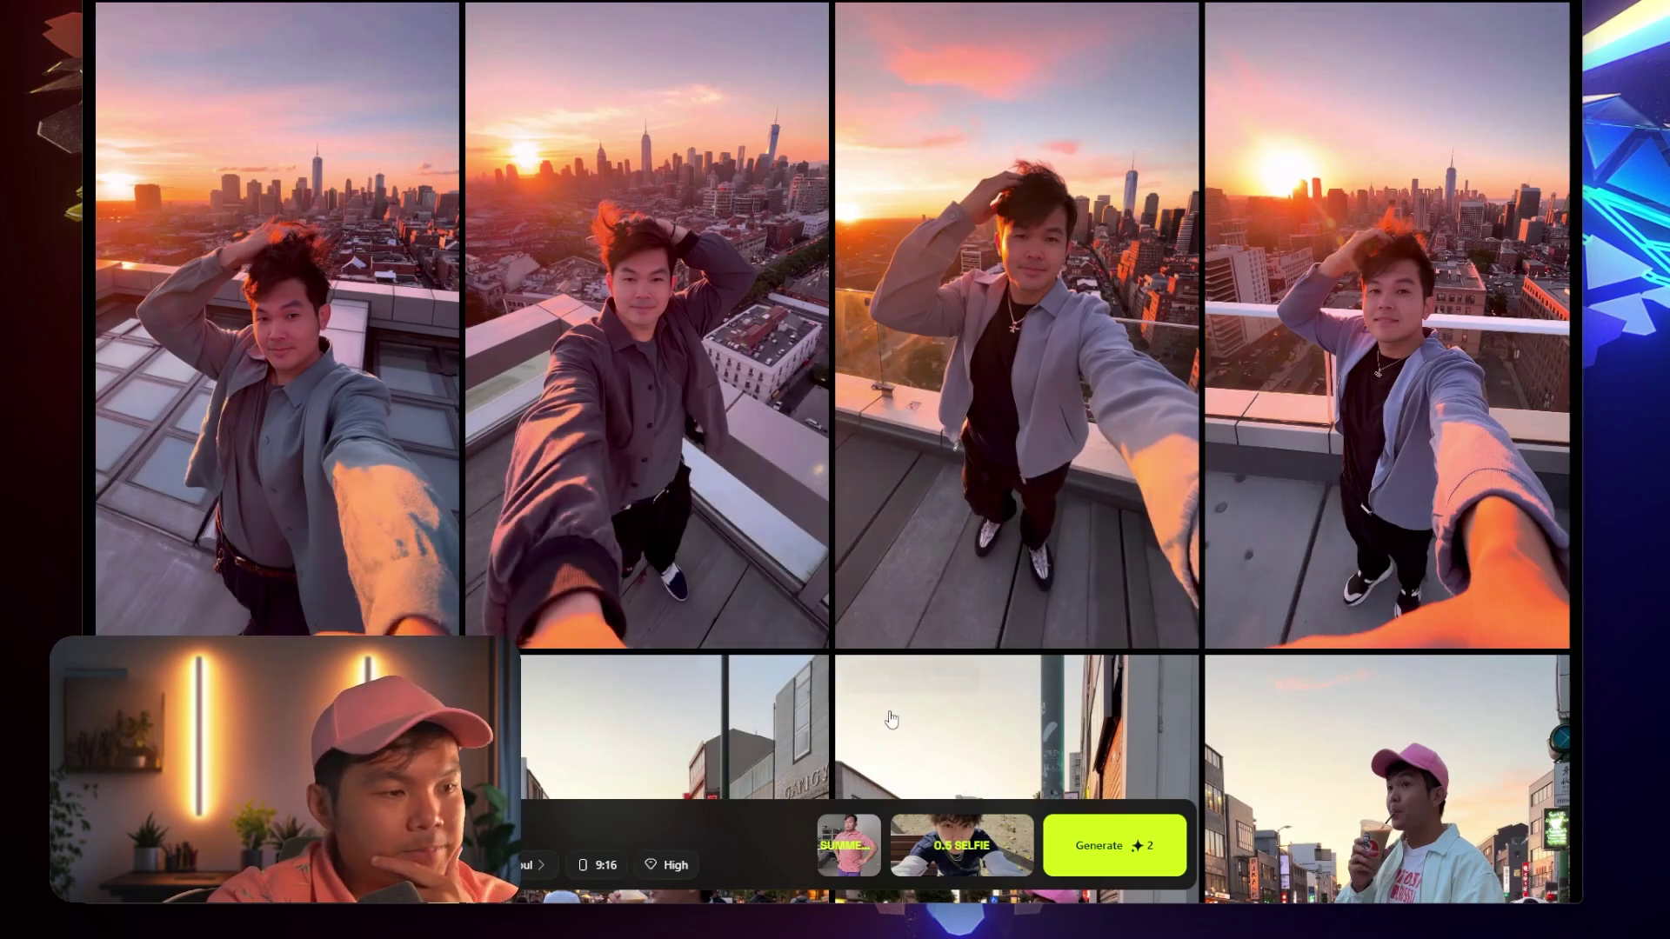
# Keep the 0.5 Selfie style and generate another set of images with an empty prompt
pyautogui.click(998, 848)
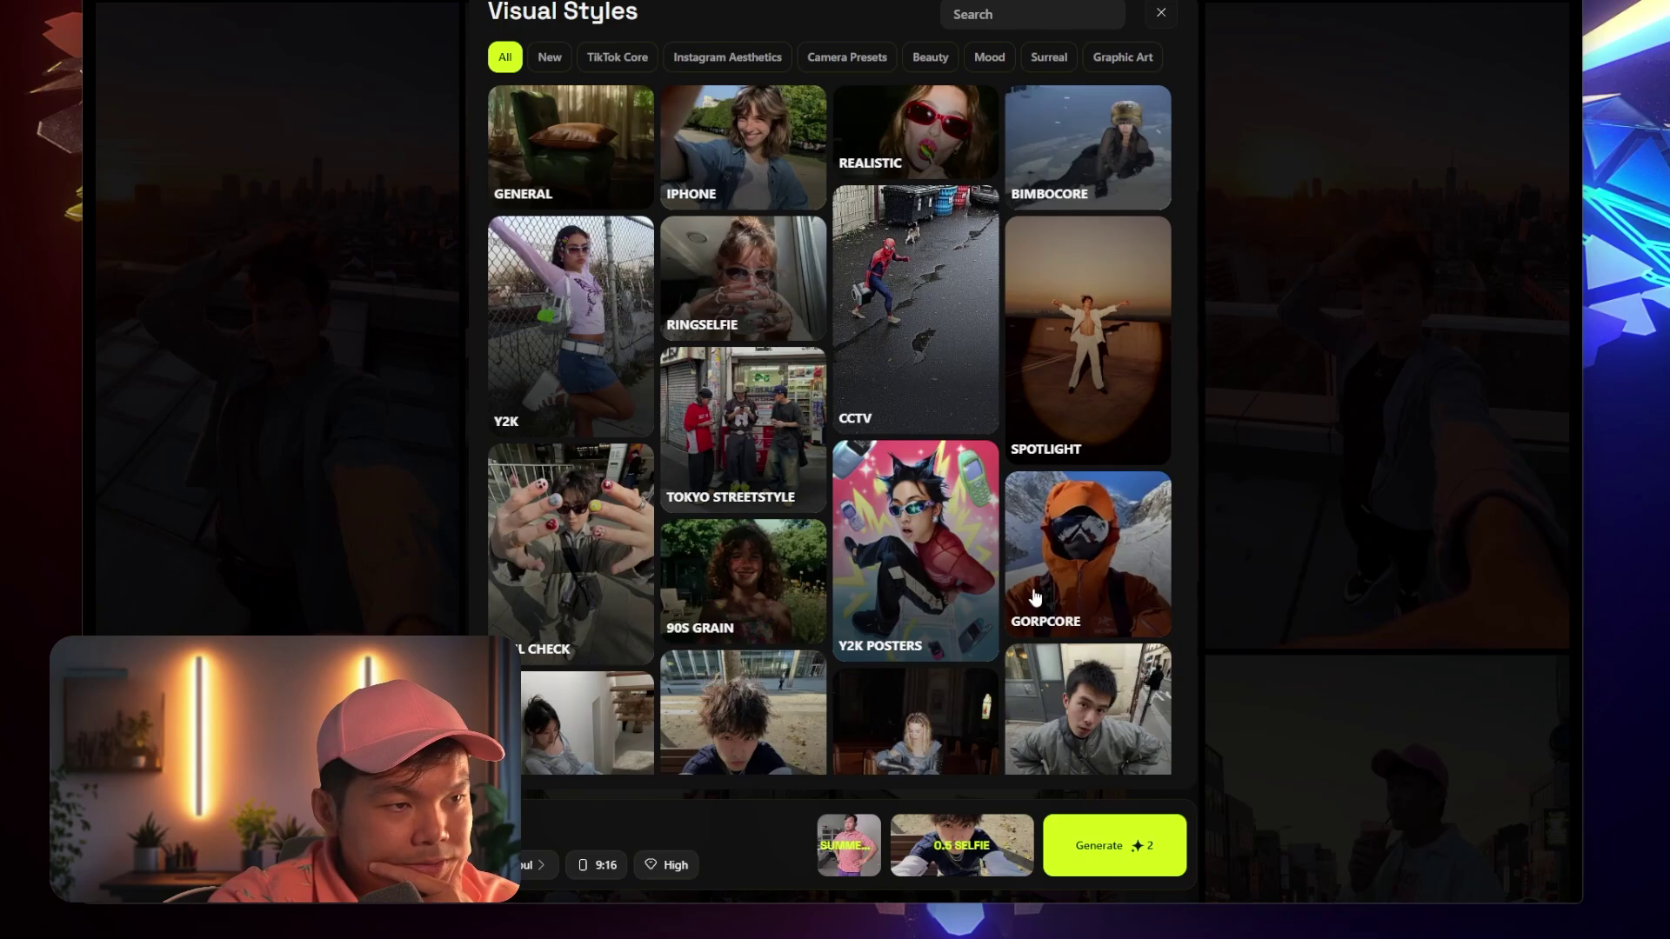
pyautogui.click(1213, 668)
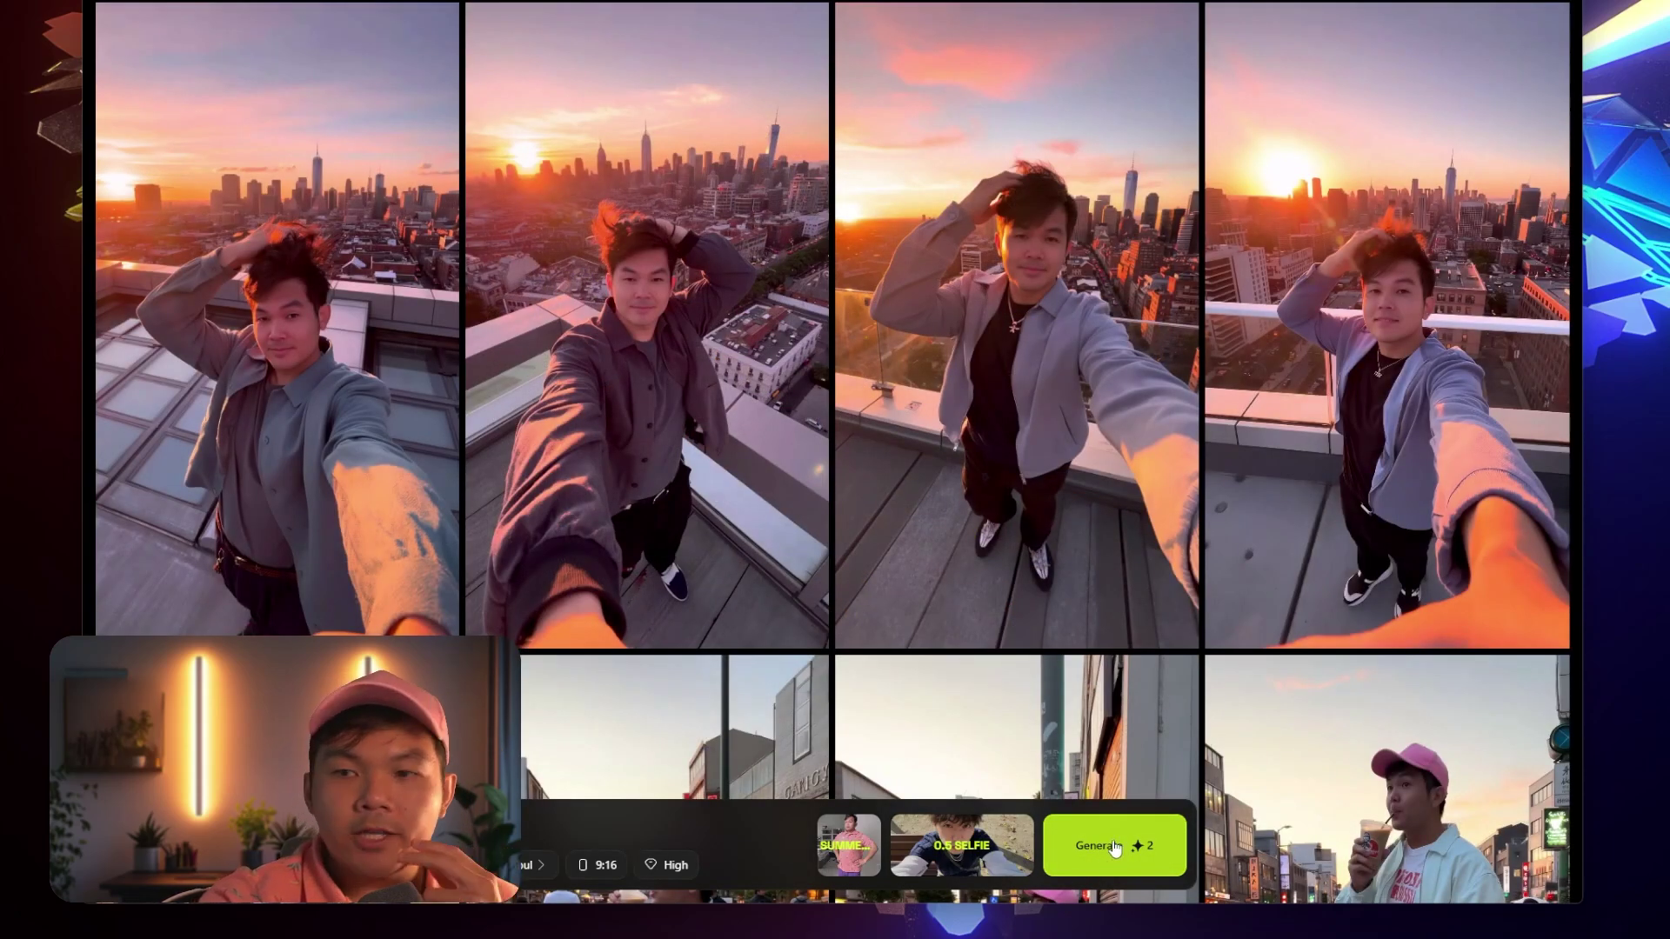
pyautogui.click(1115, 848)
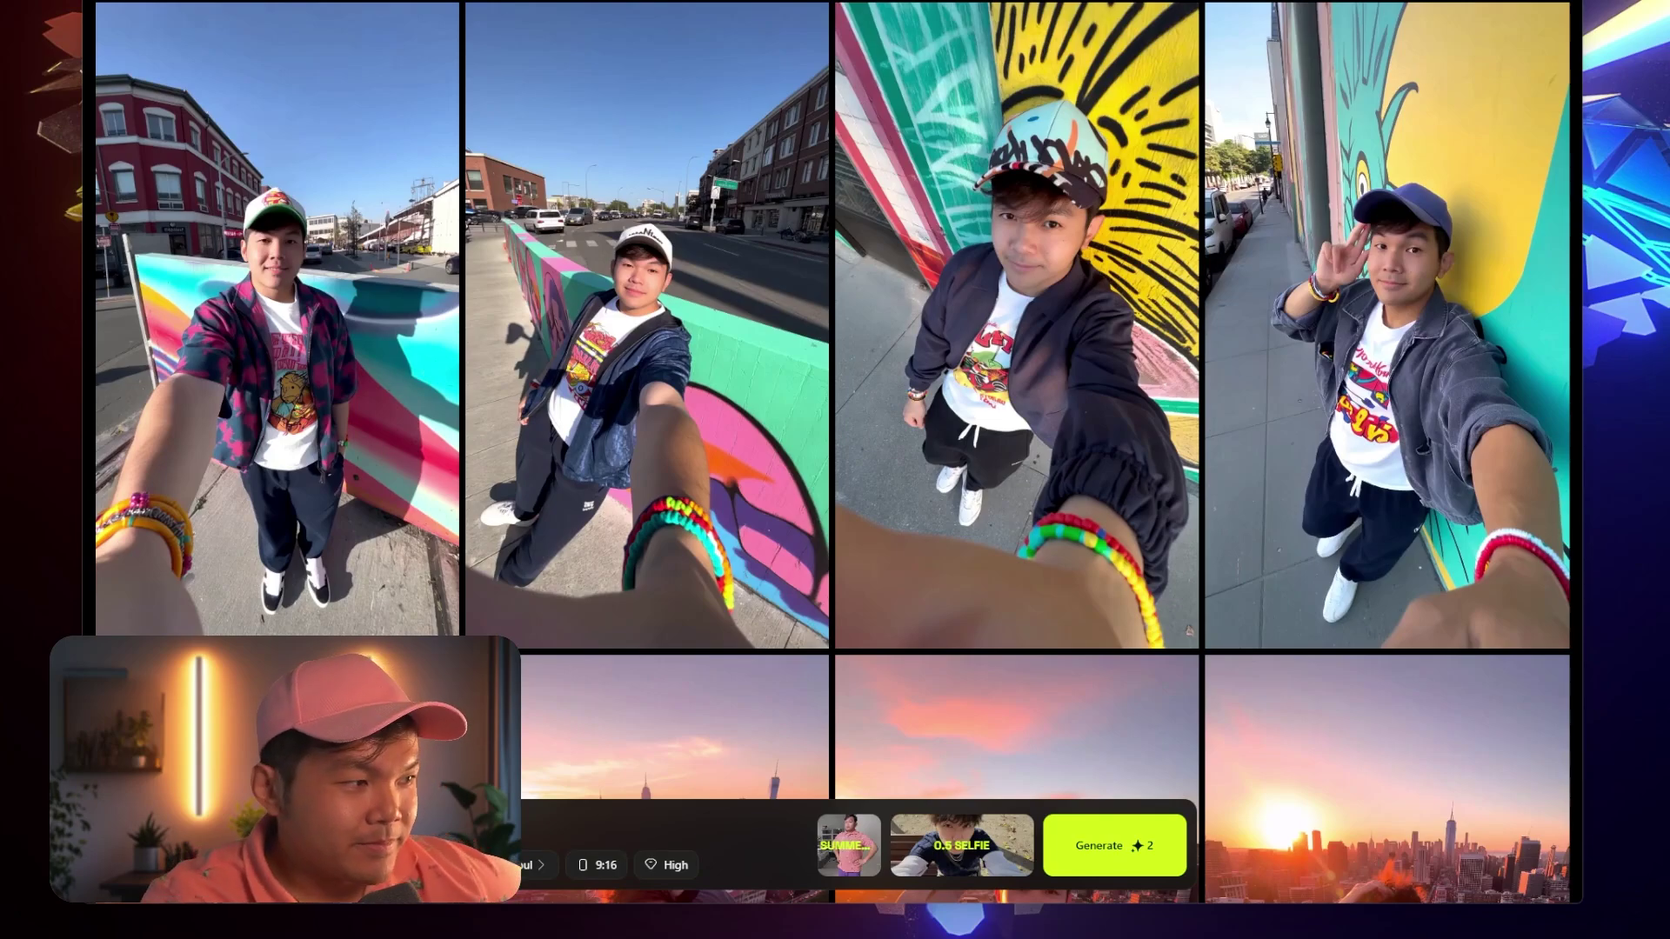
# Review the new street mural selfies, viewing the fourth one with the blue cap at full size
pyautogui.moveTo(278, 361)
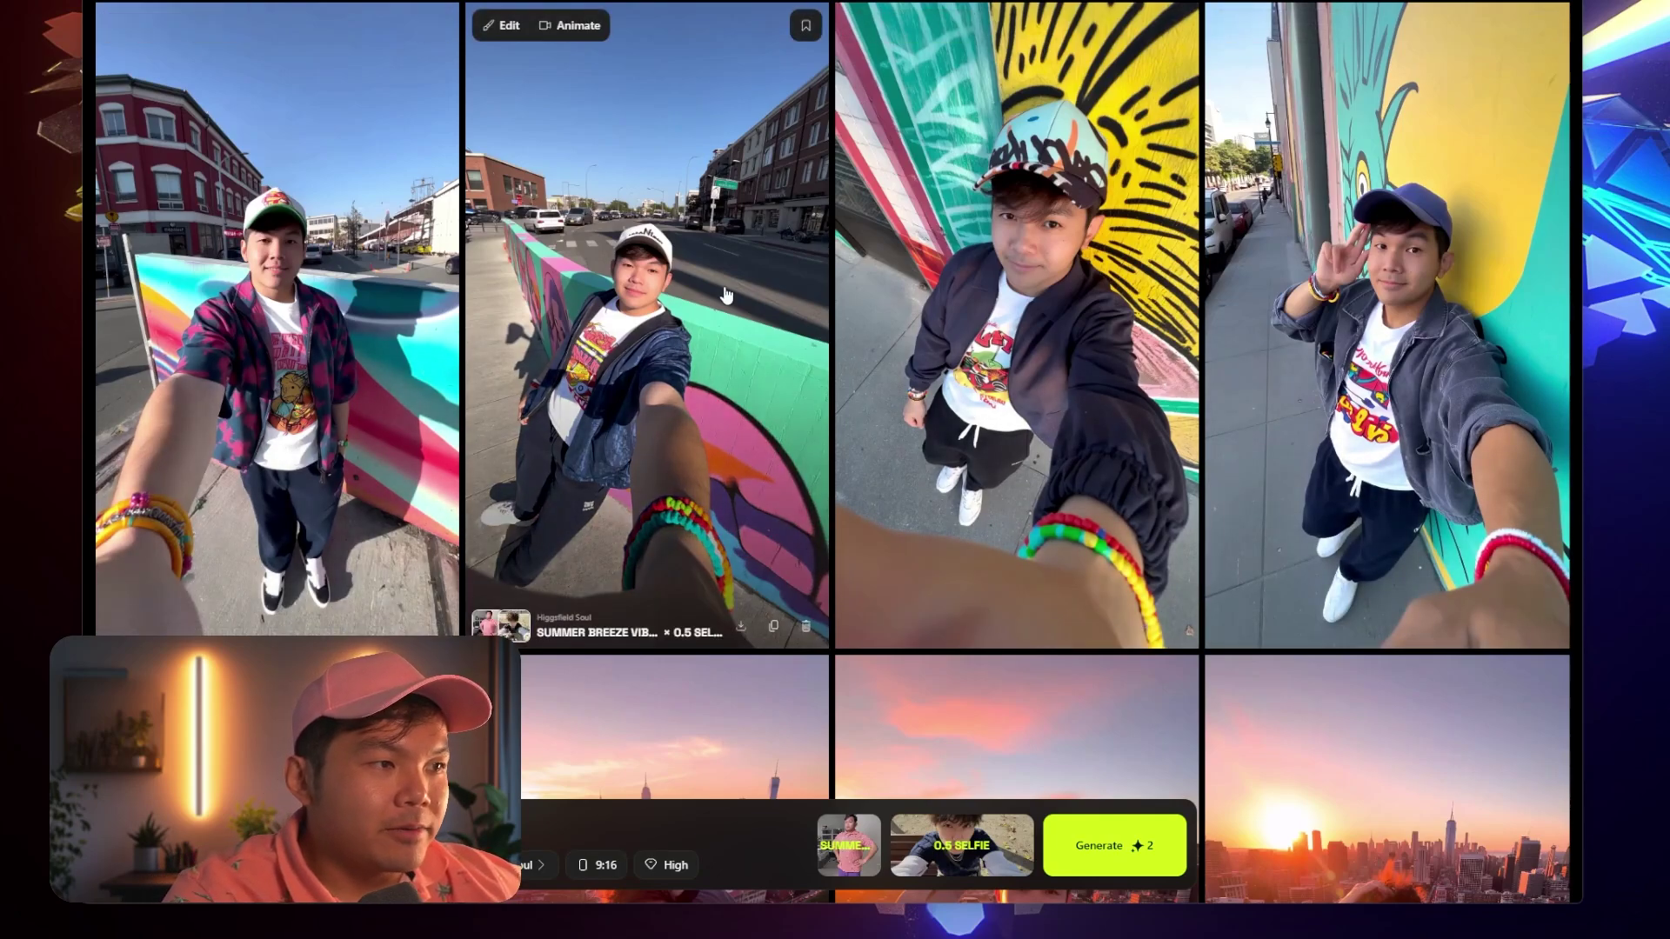
pyautogui.moveTo(1160, 155)
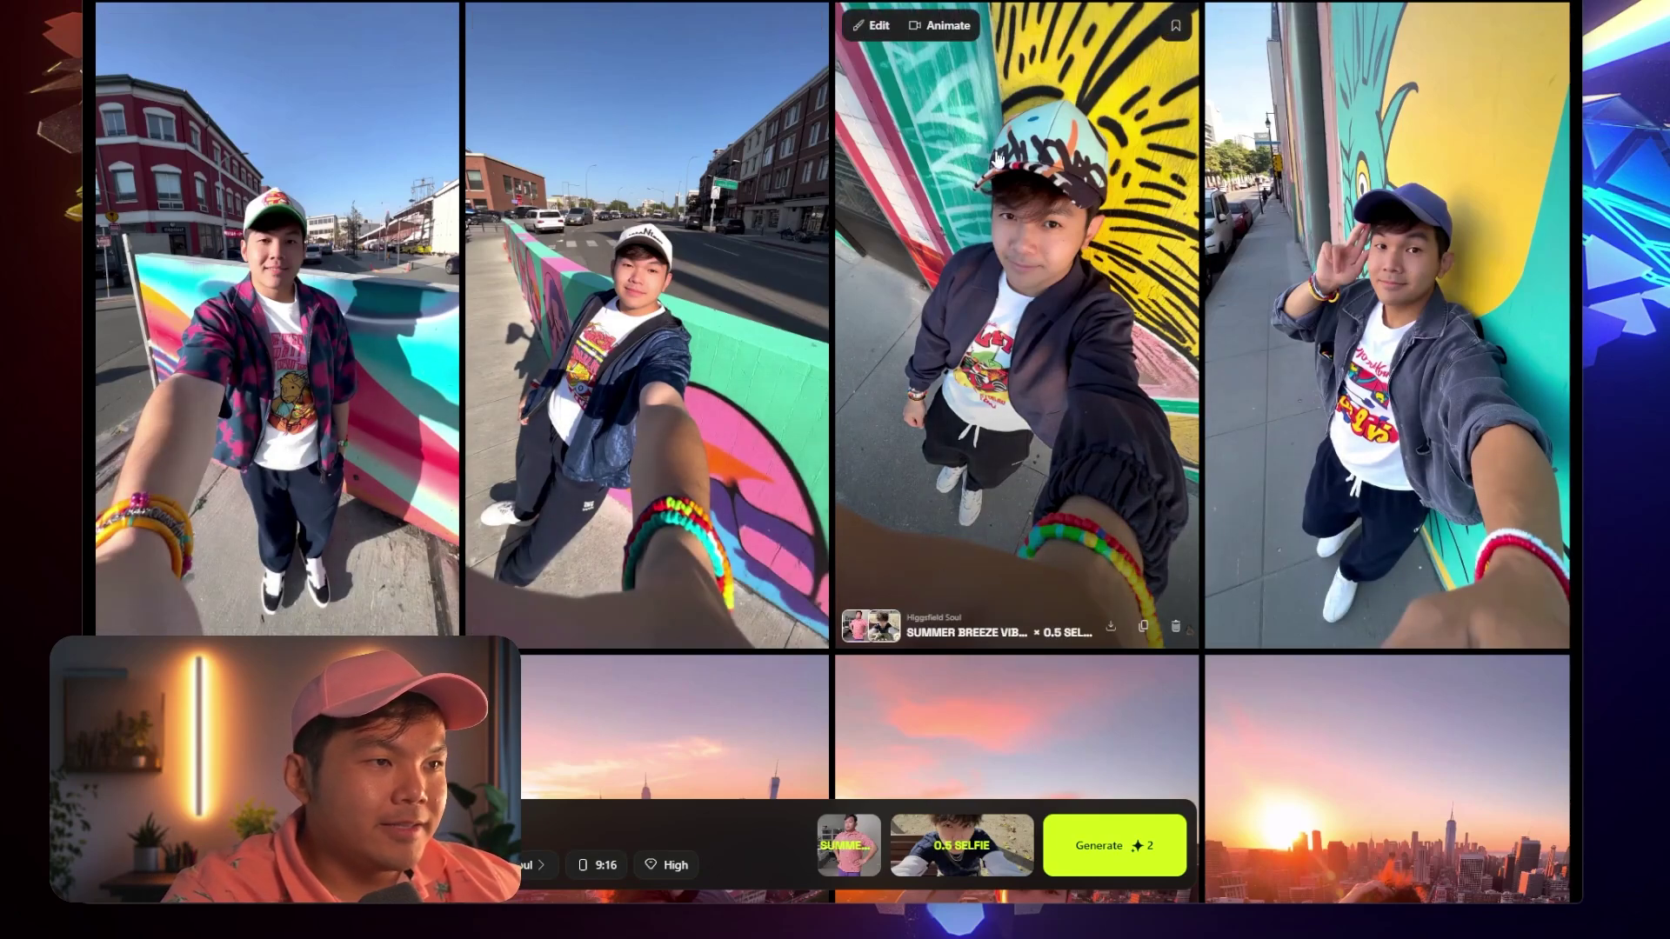
pyautogui.click(822, 251)
pyautogui.click(333, 250)
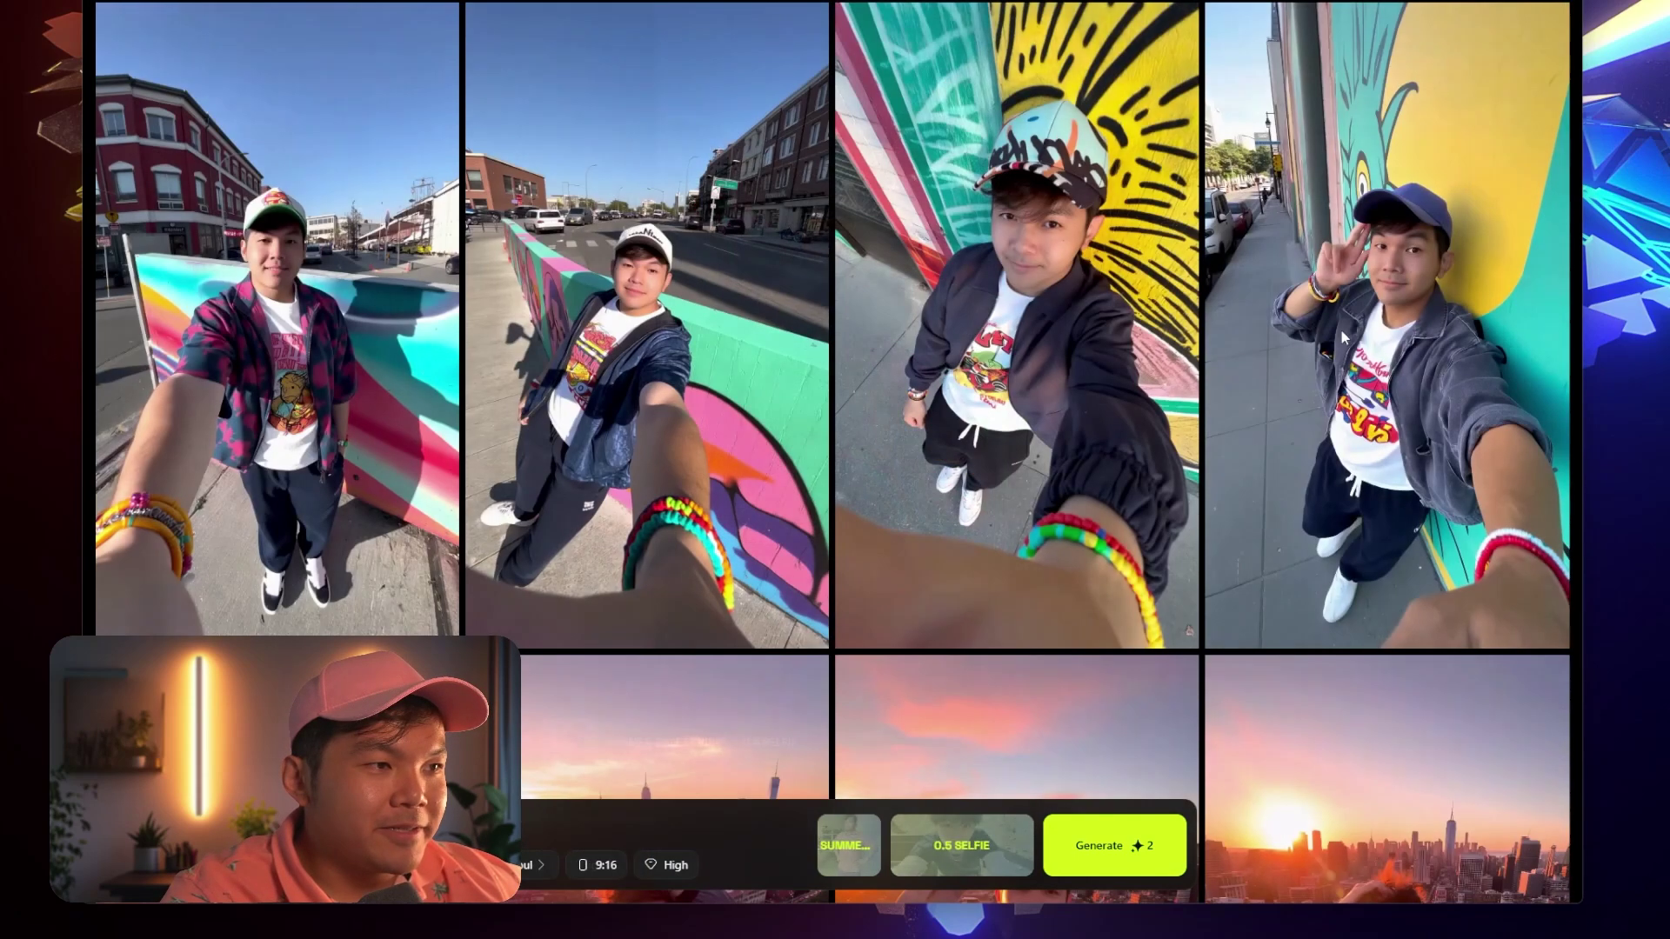
pyautogui.click(1341, 331)
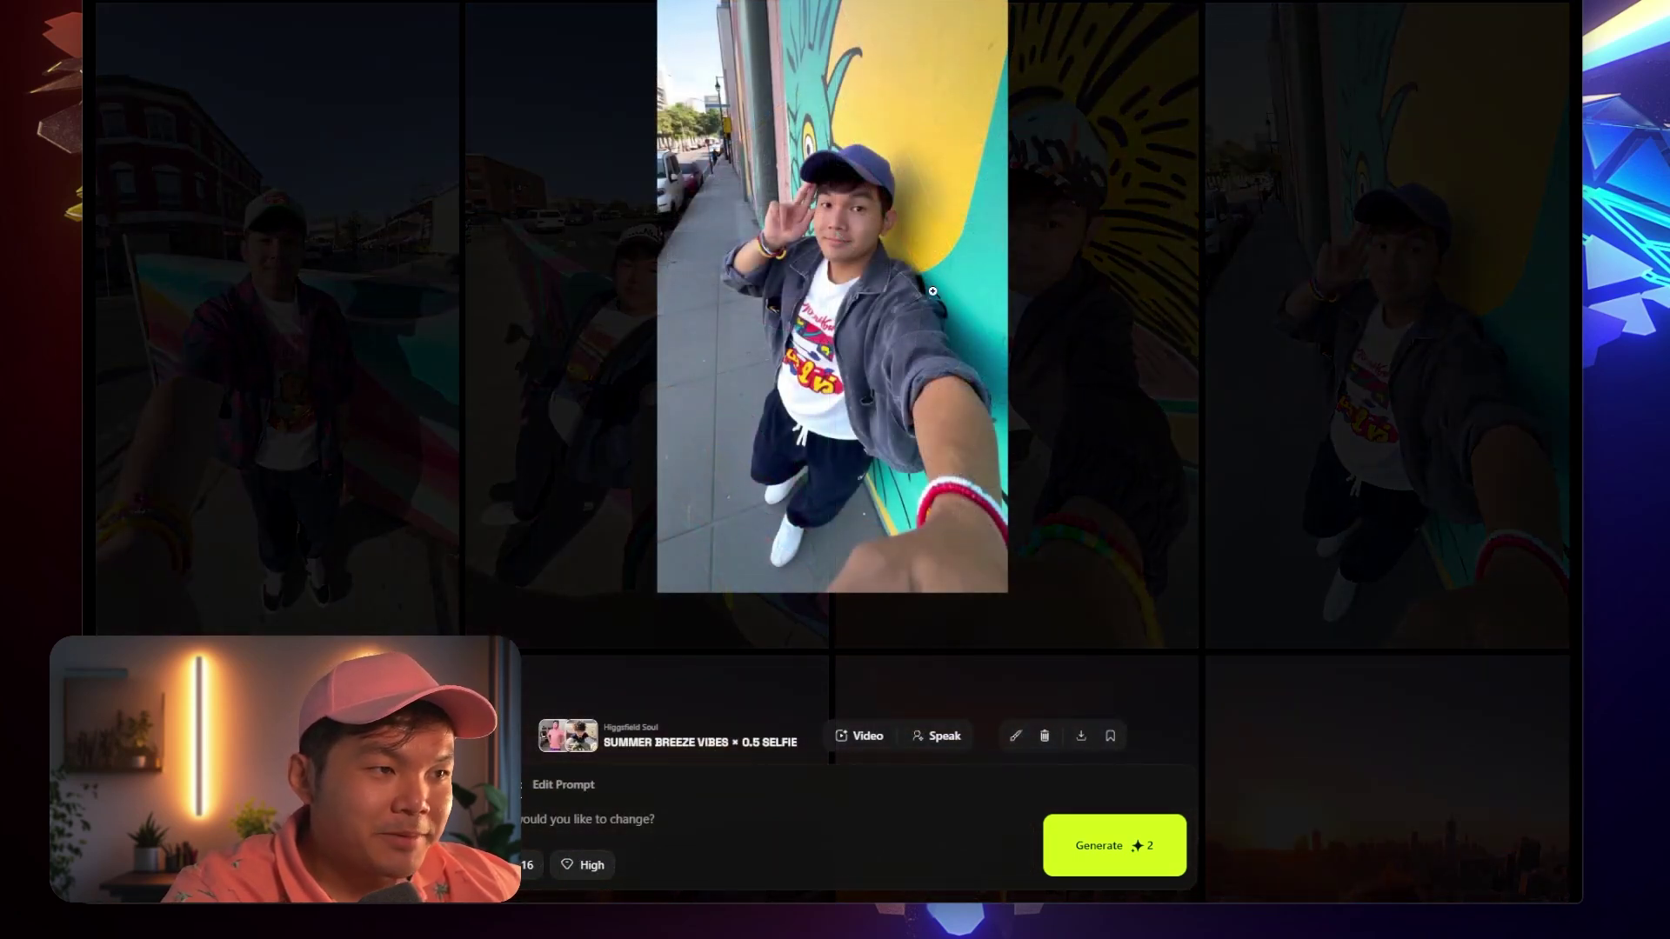
pyautogui.click(883, 225)
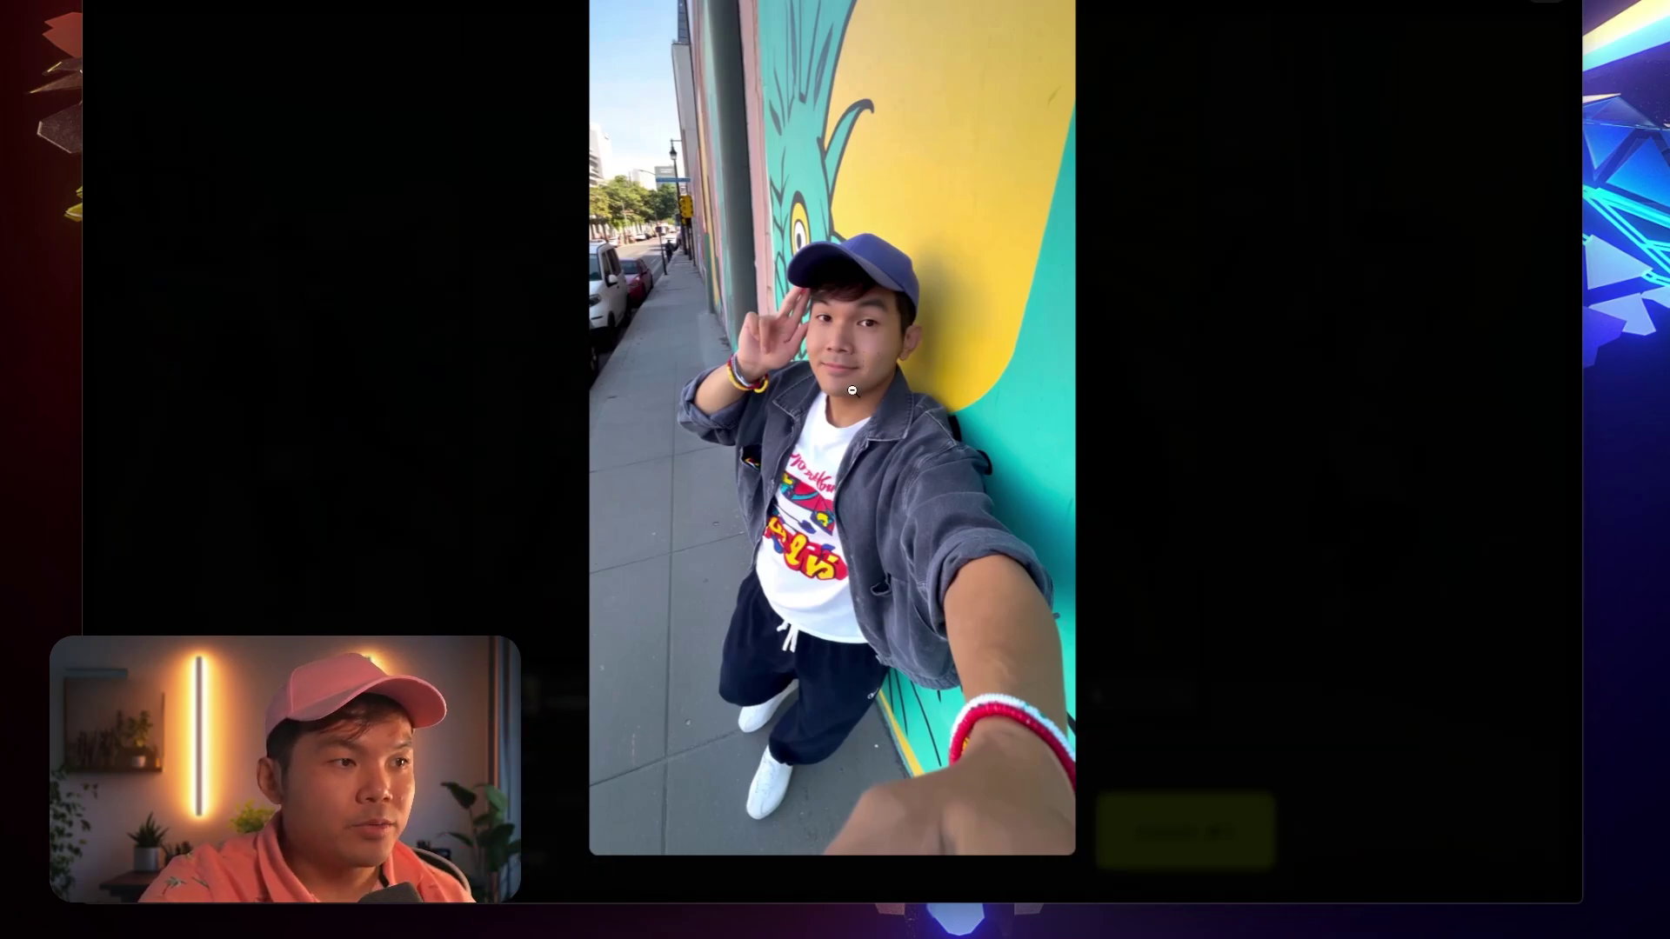
pyautogui.click(1309, 365)
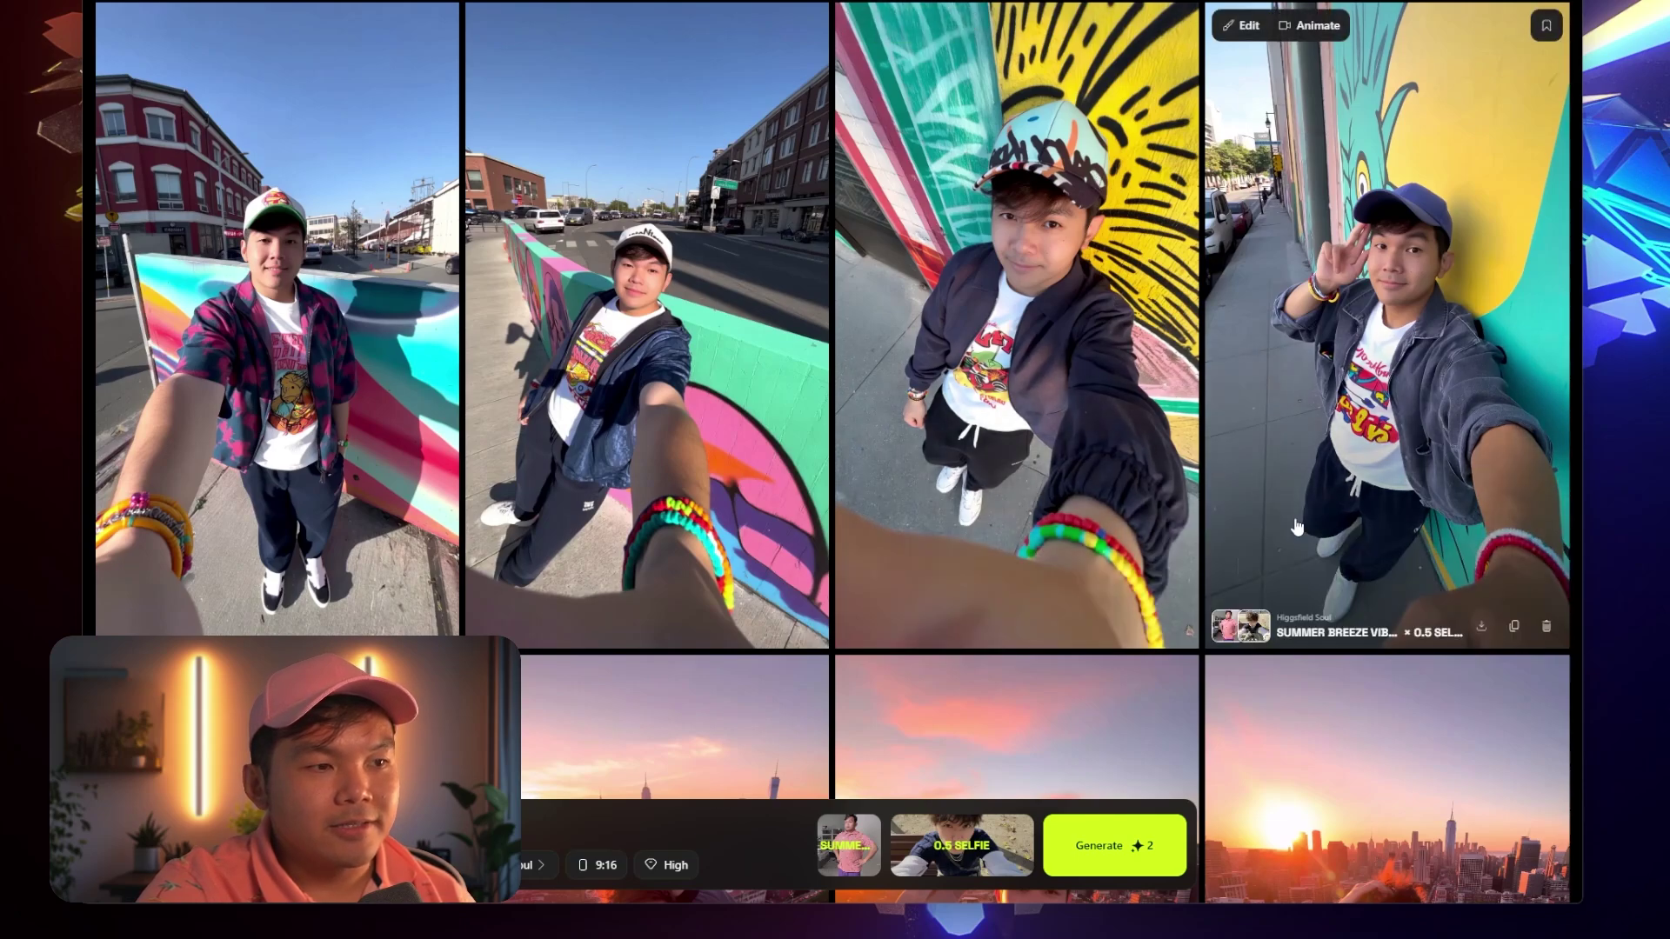
# Browse the visual styles and select Giant Accessory
pyautogui.scroll(-3, 1059, 545)
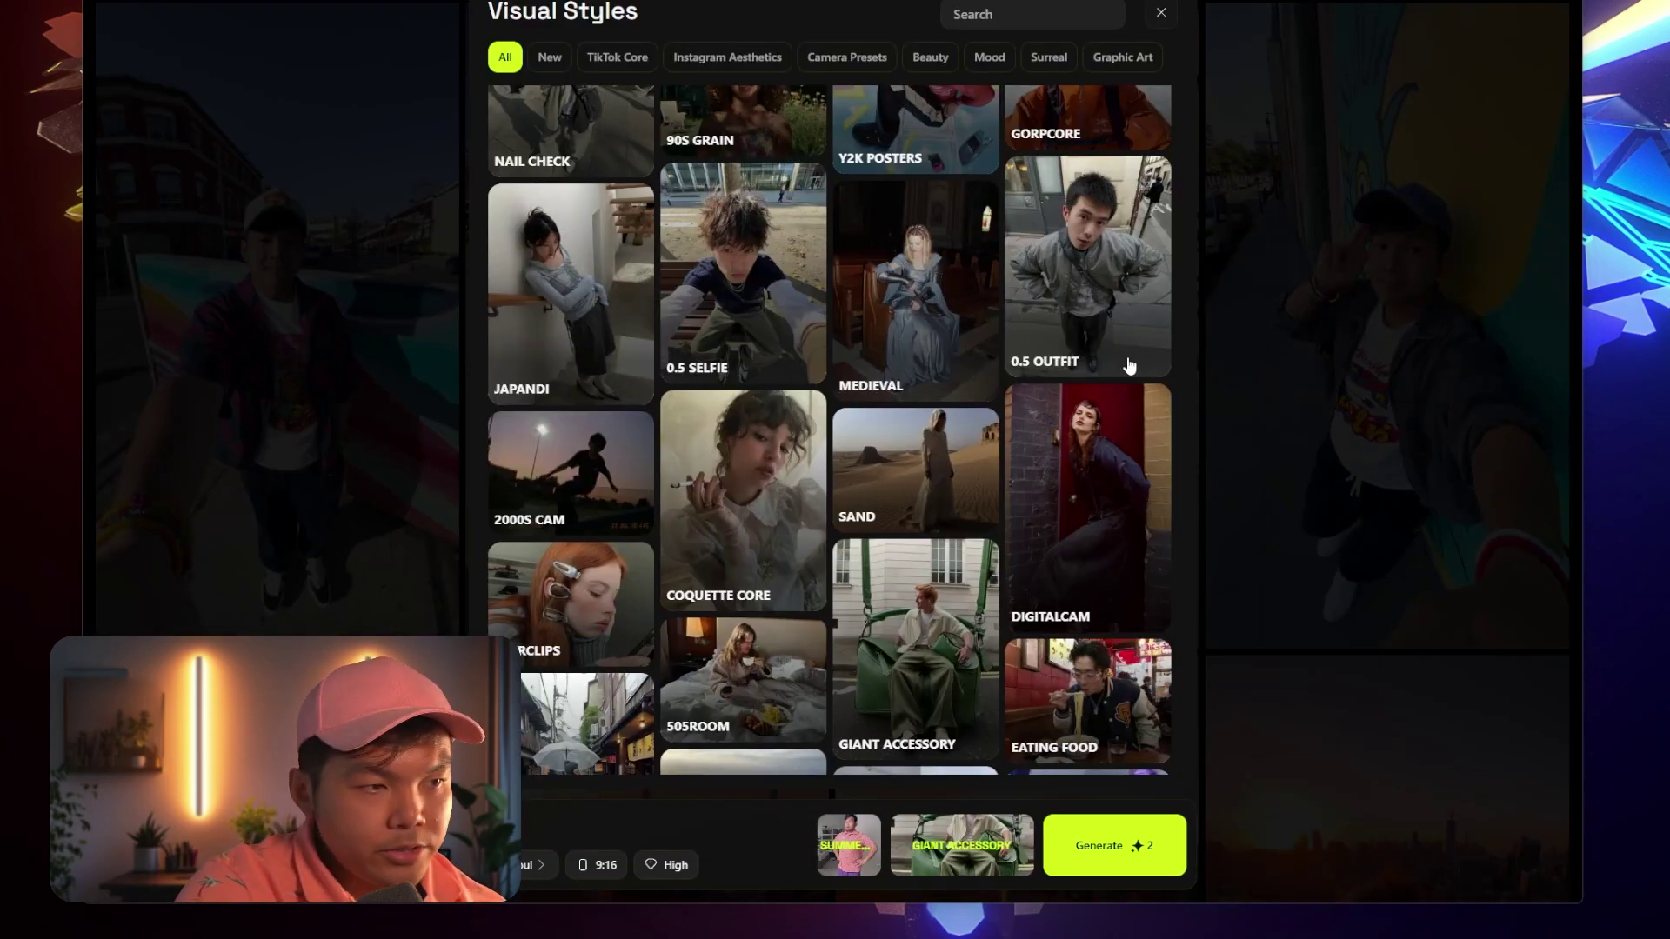
pyautogui.scroll(3, 858, 492)
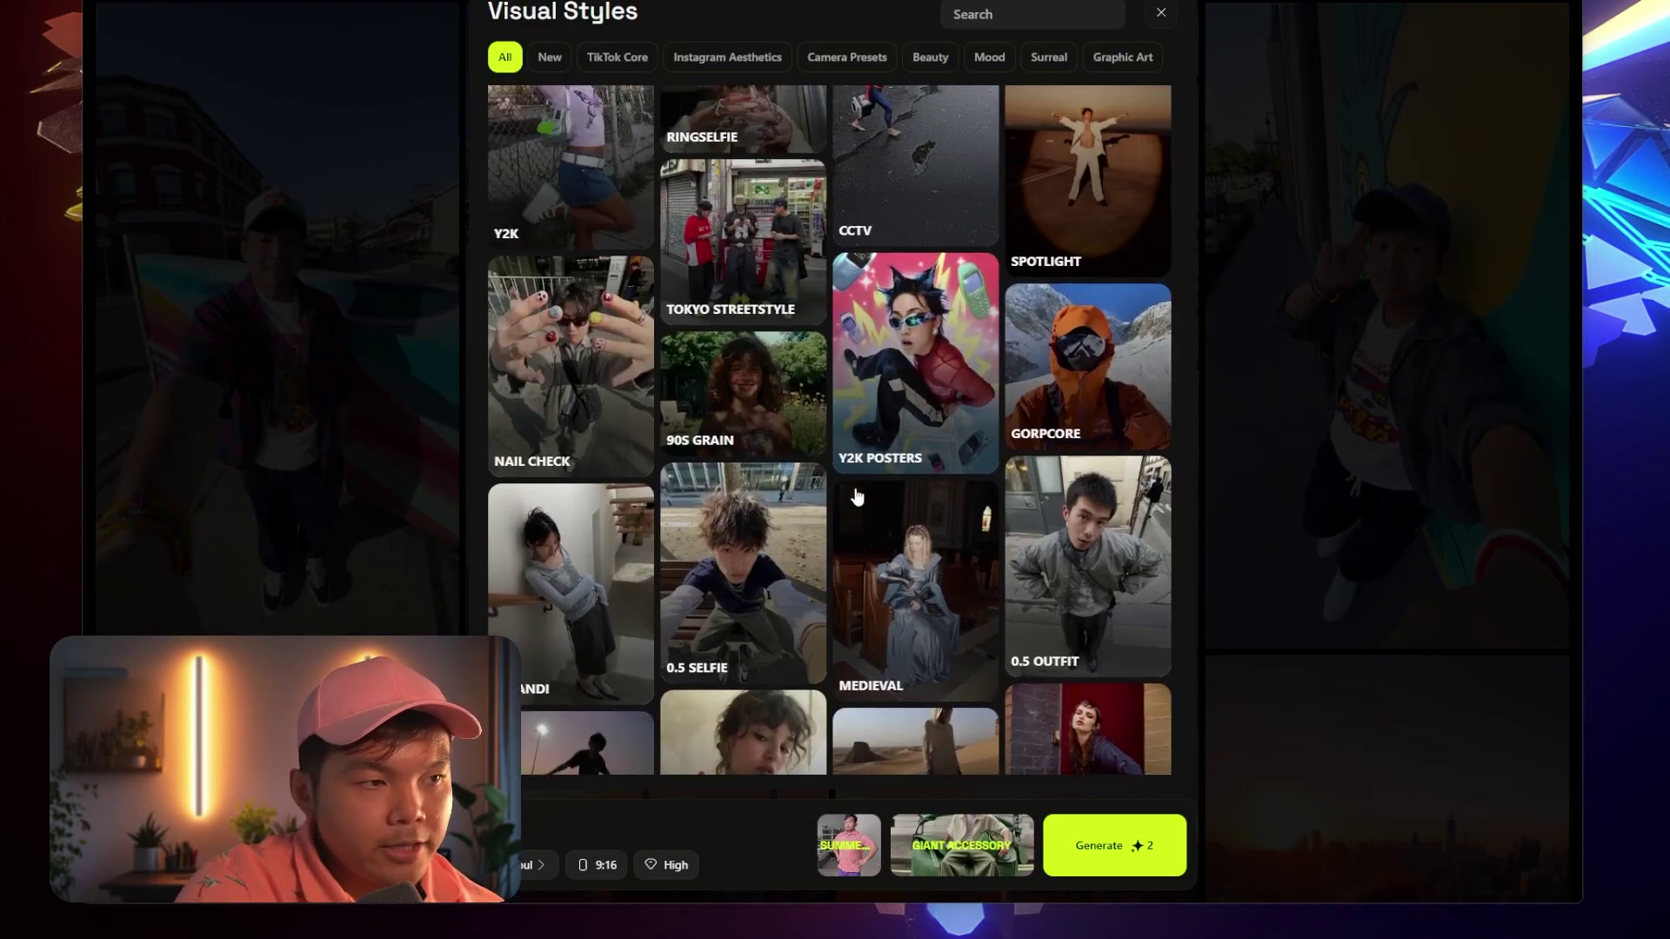
pyautogui.scroll(-5, 858, 487)
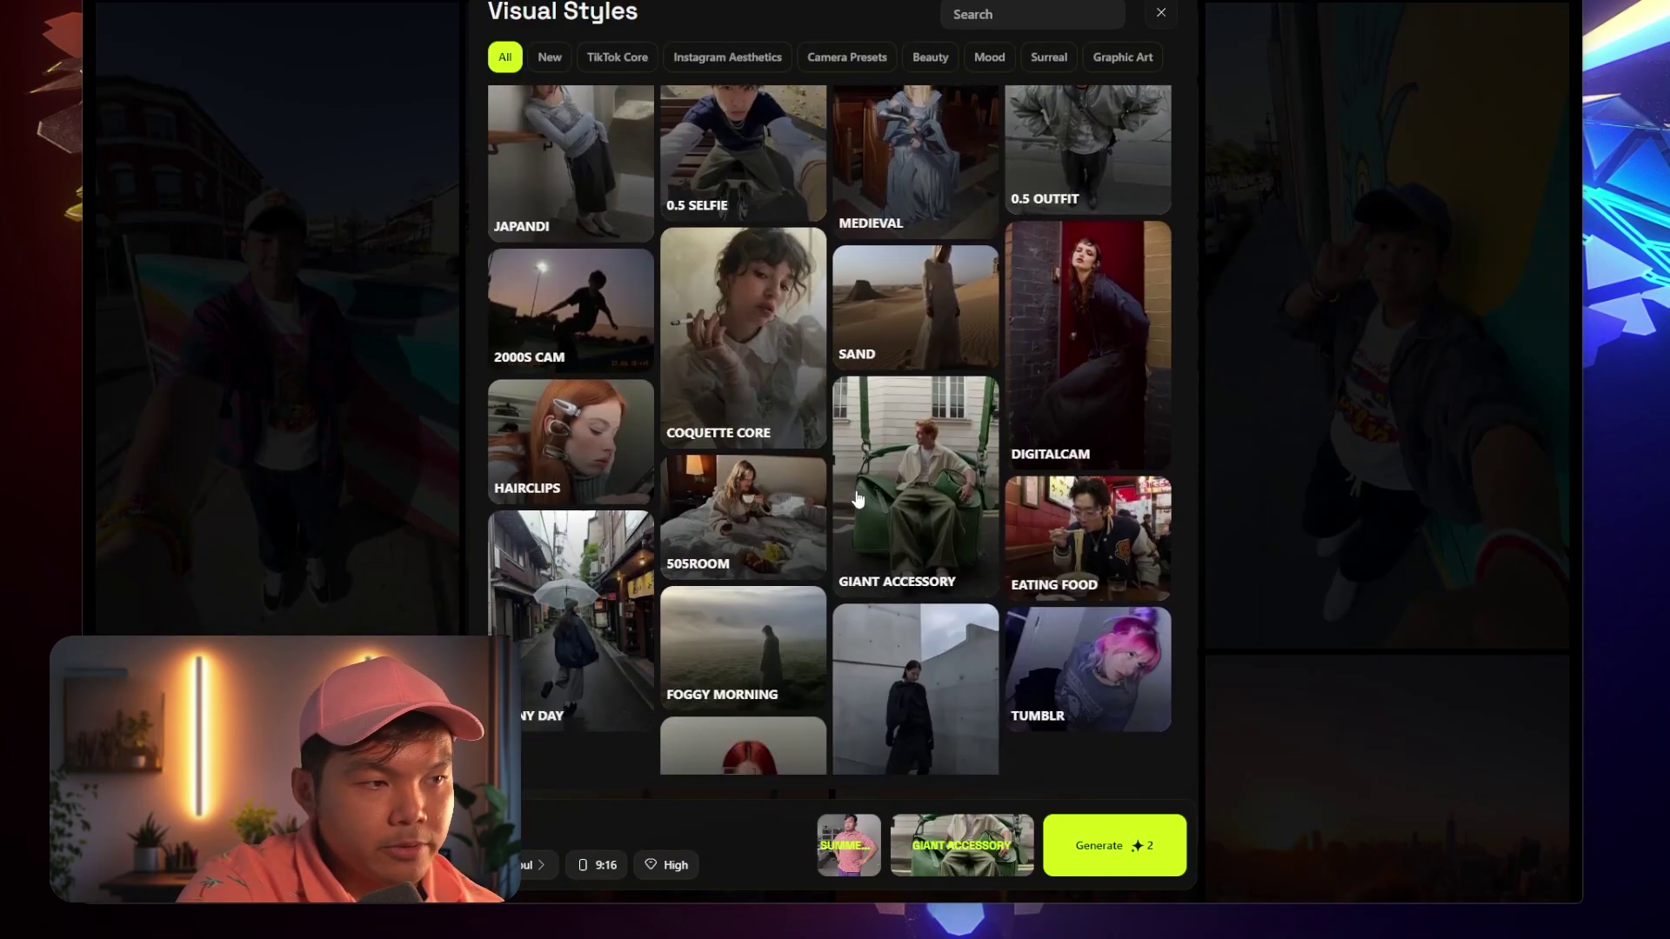
pyautogui.click(919, 523)
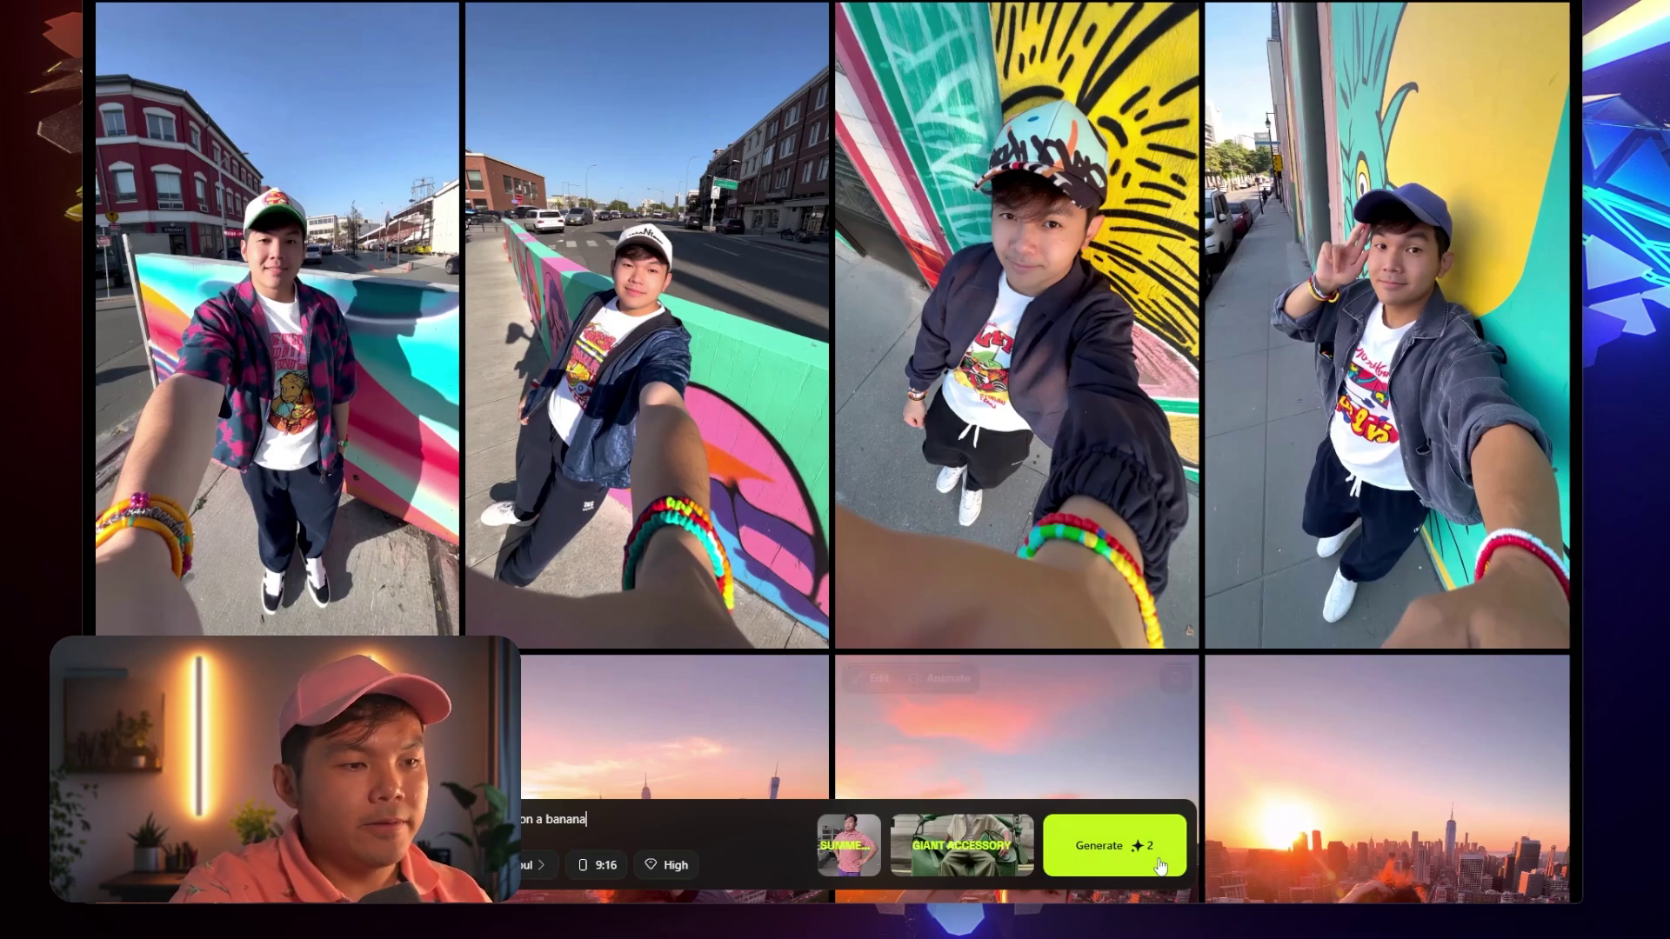
# Generate Giant Accessory images from the banana prompt and view the first result at full size
pyautogui.click(1114, 845)
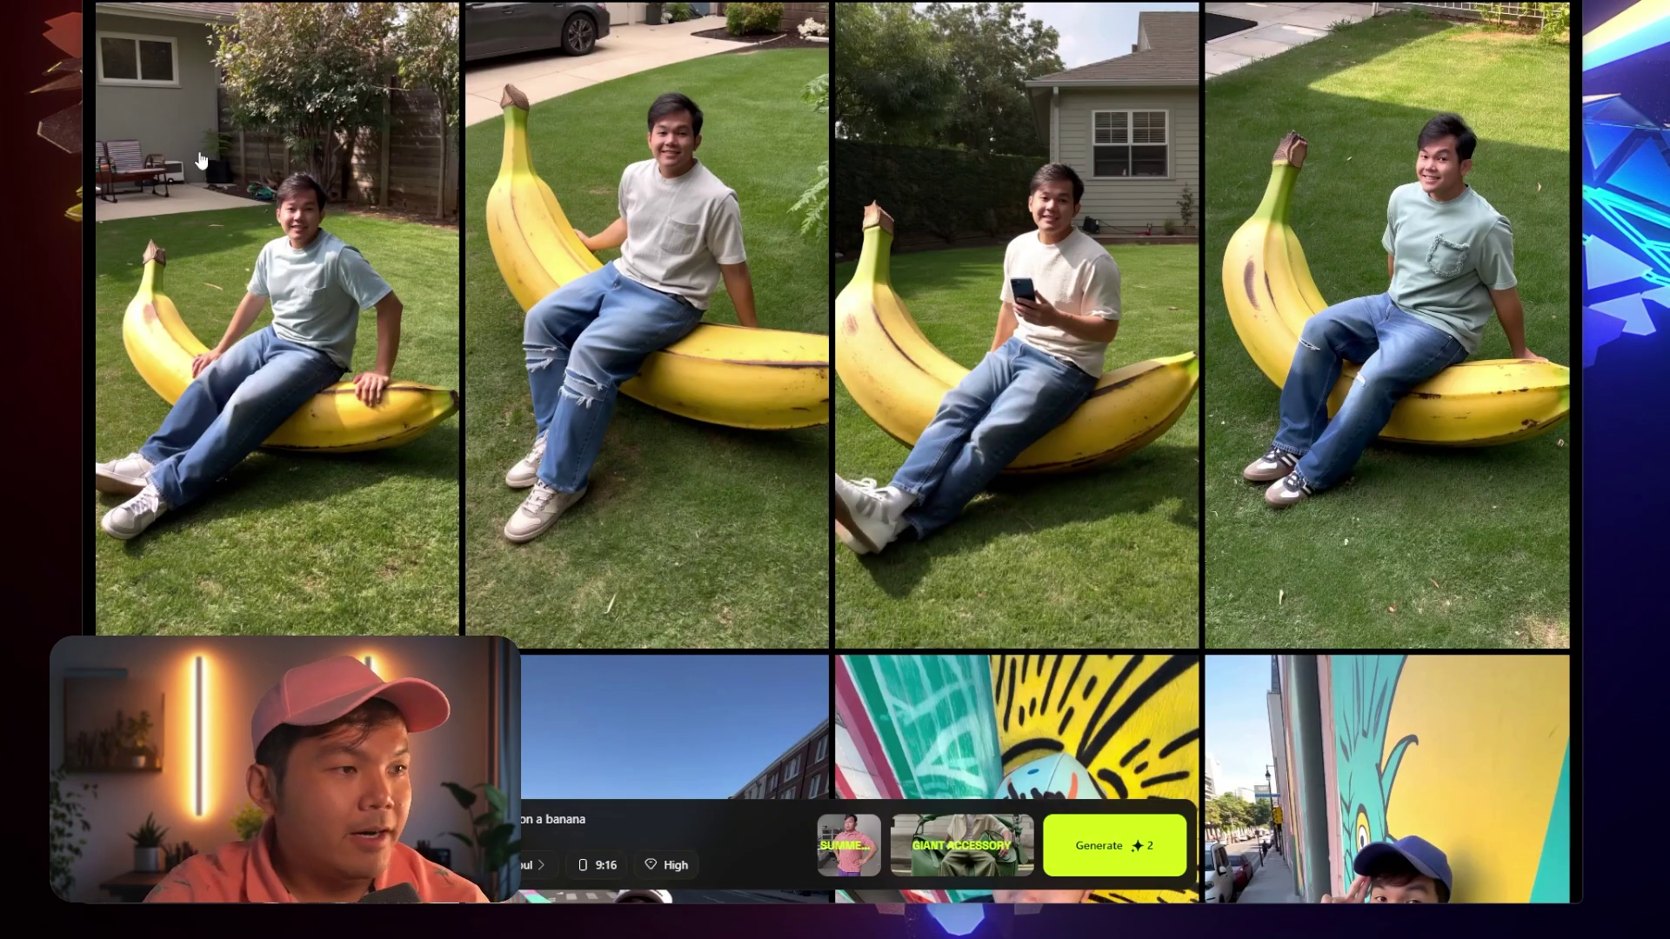
pyautogui.moveTo(365, 290)
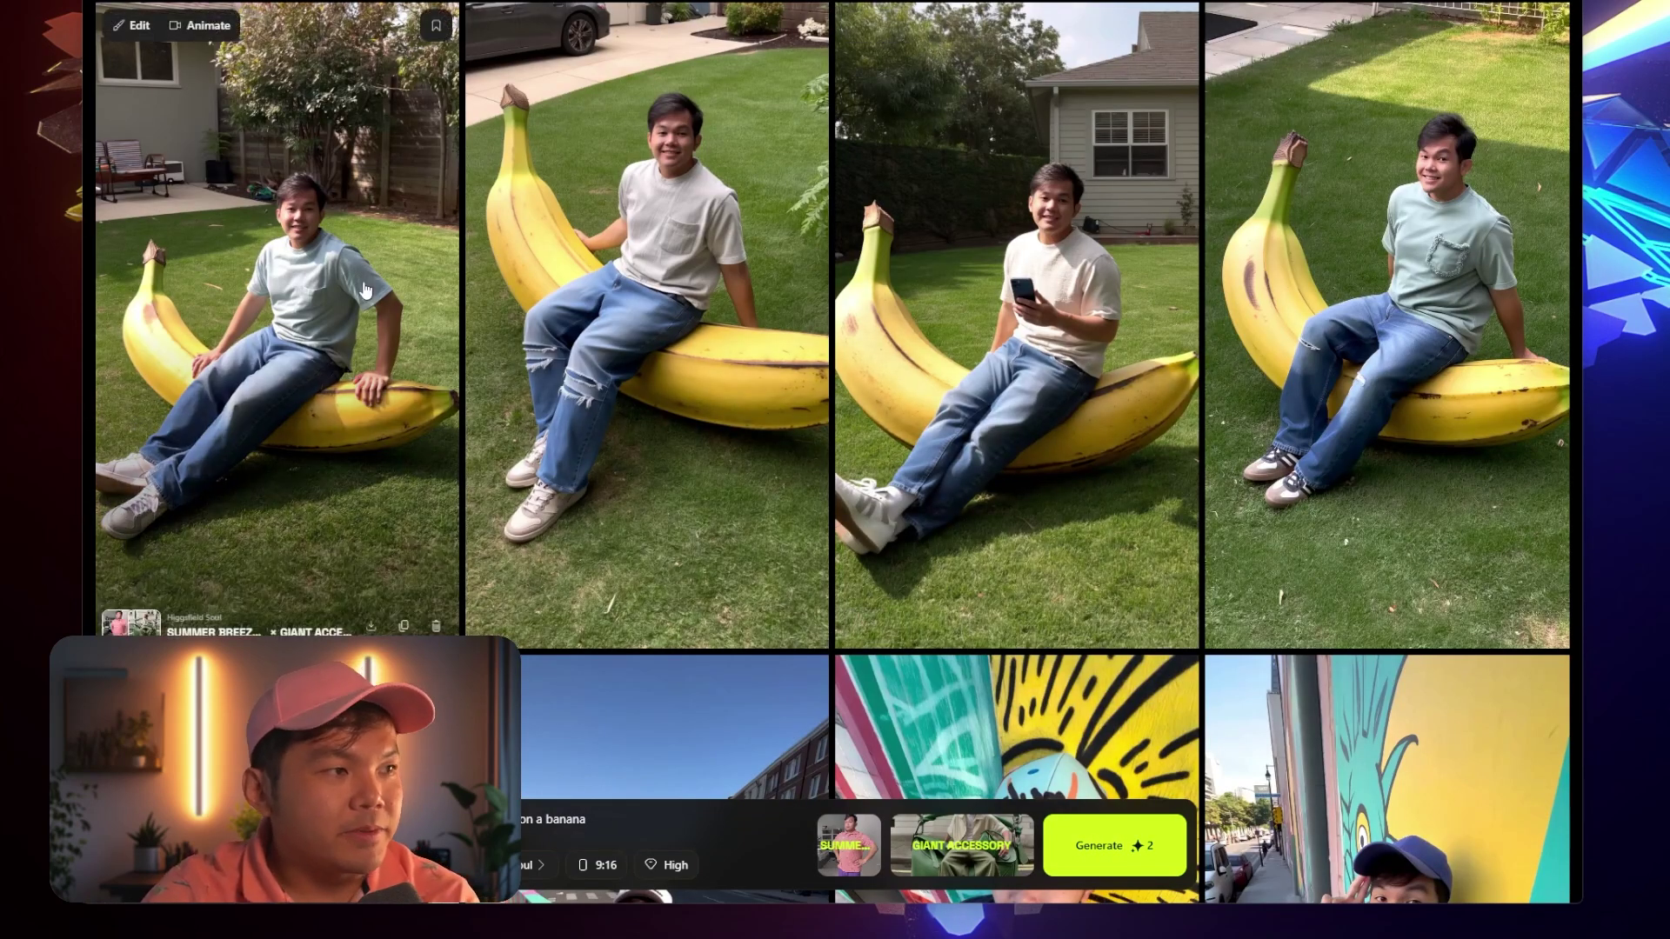
pyautogui.click(300, 272)
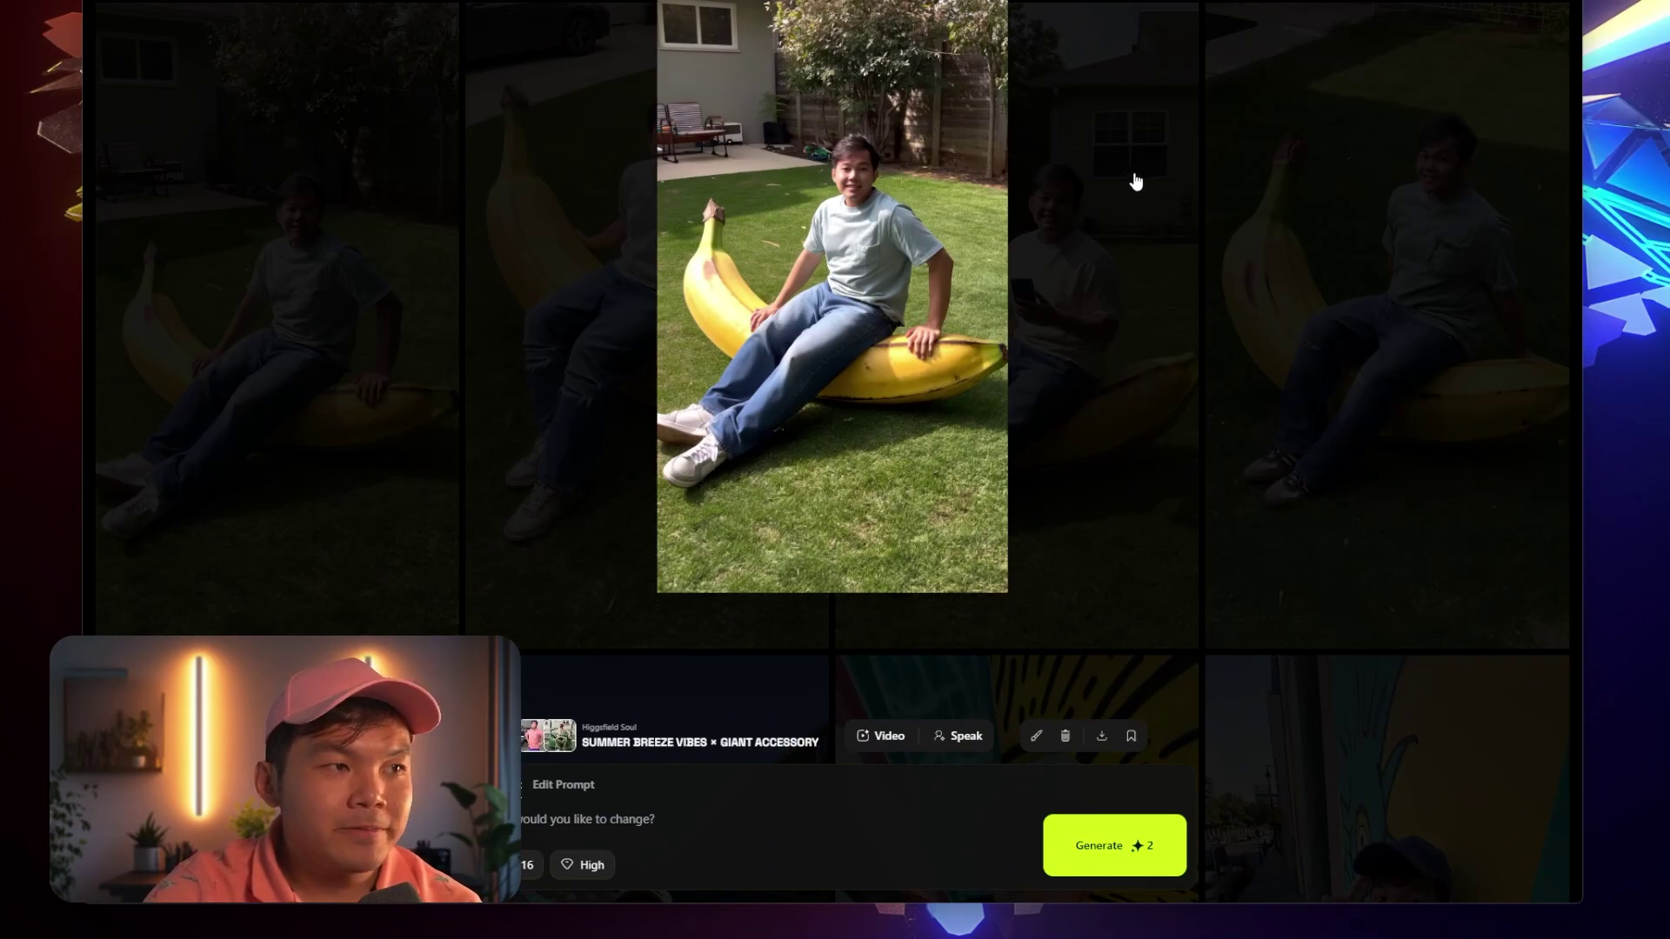
pyautogui.click(1179, 181)
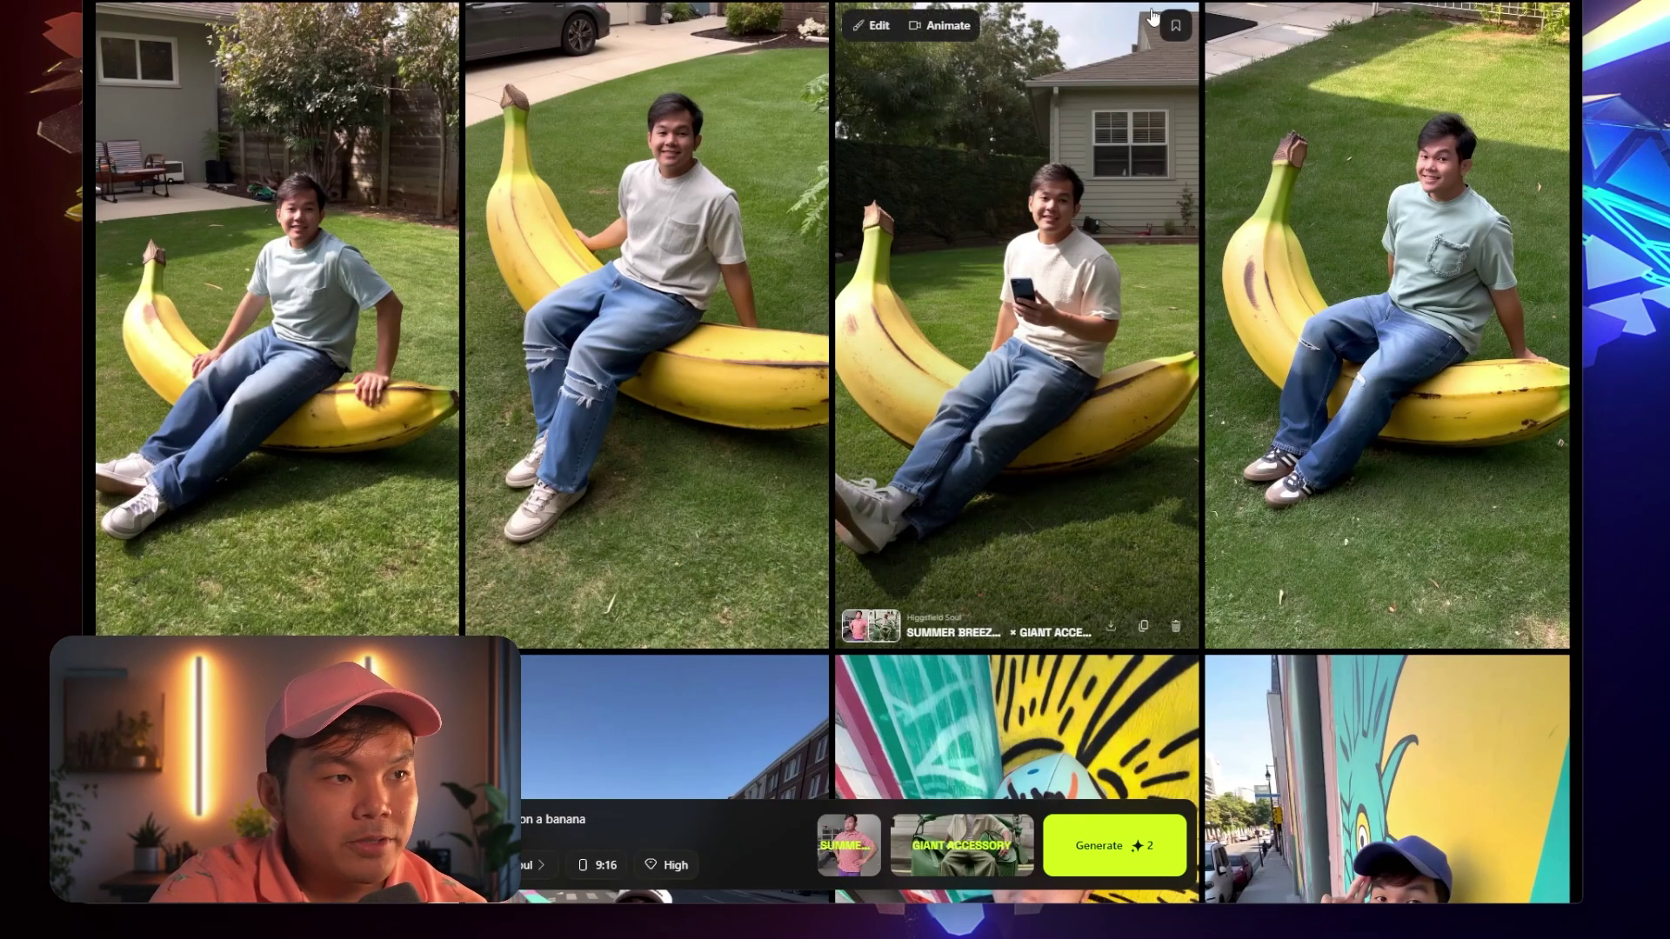
# Compare the remaining giant banana images and view the fourth one at full size
pyautogui.moveTo(988, 179)
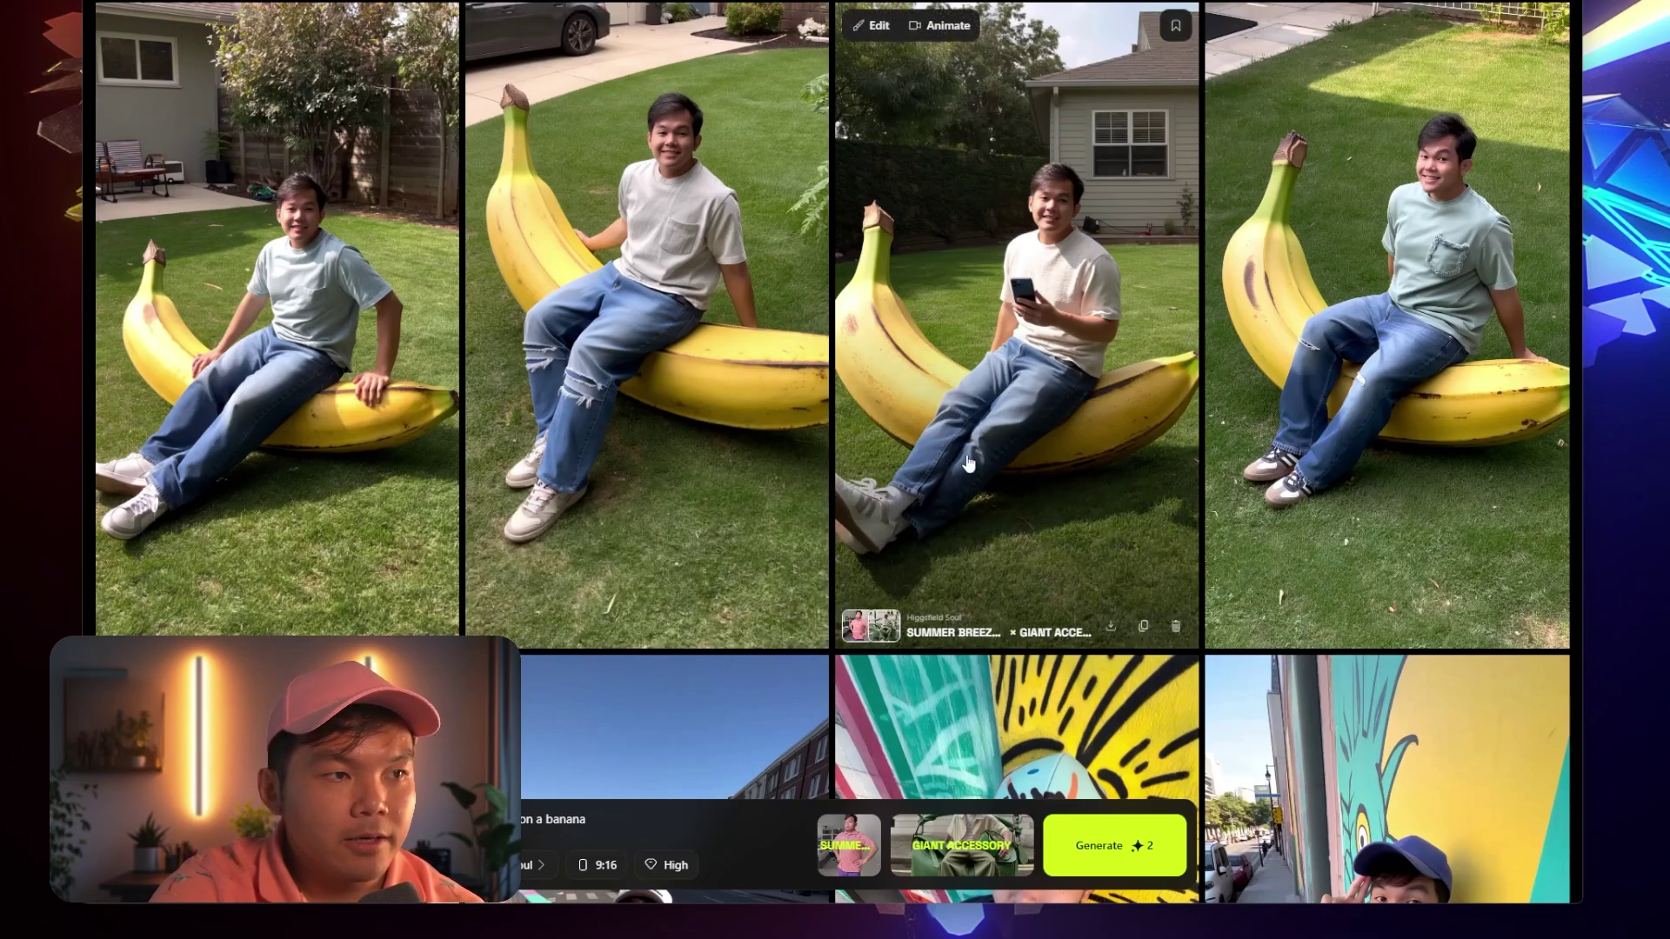
pyautogui.moveTo(1509, 277)
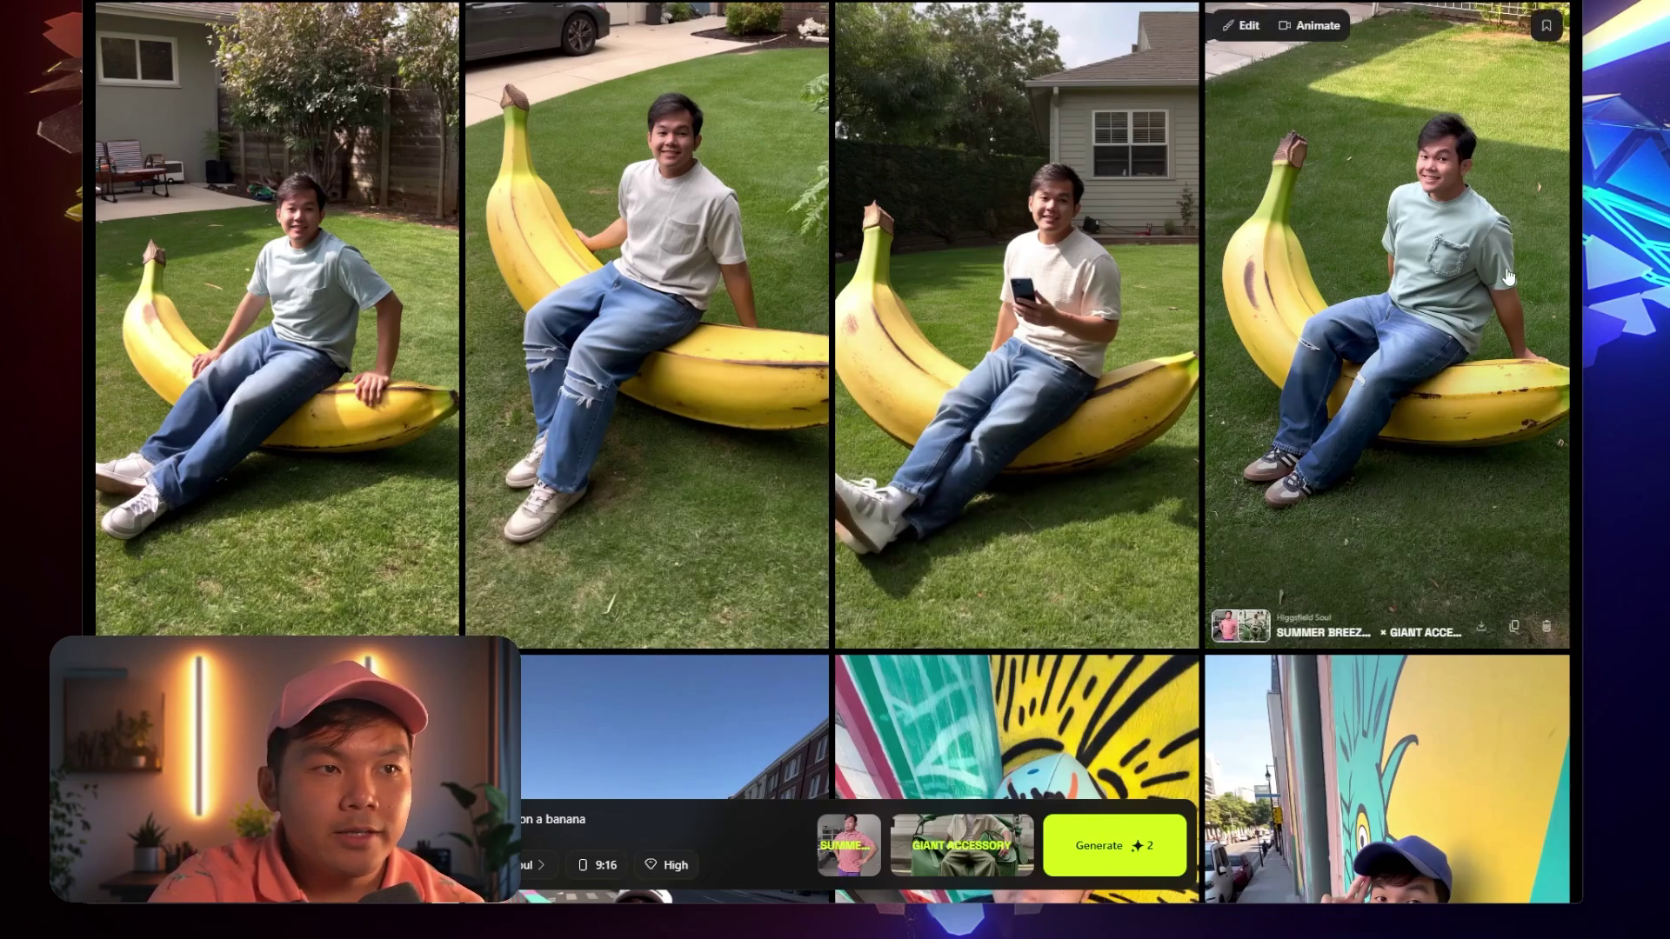
pyautogui.click(1473, 226)
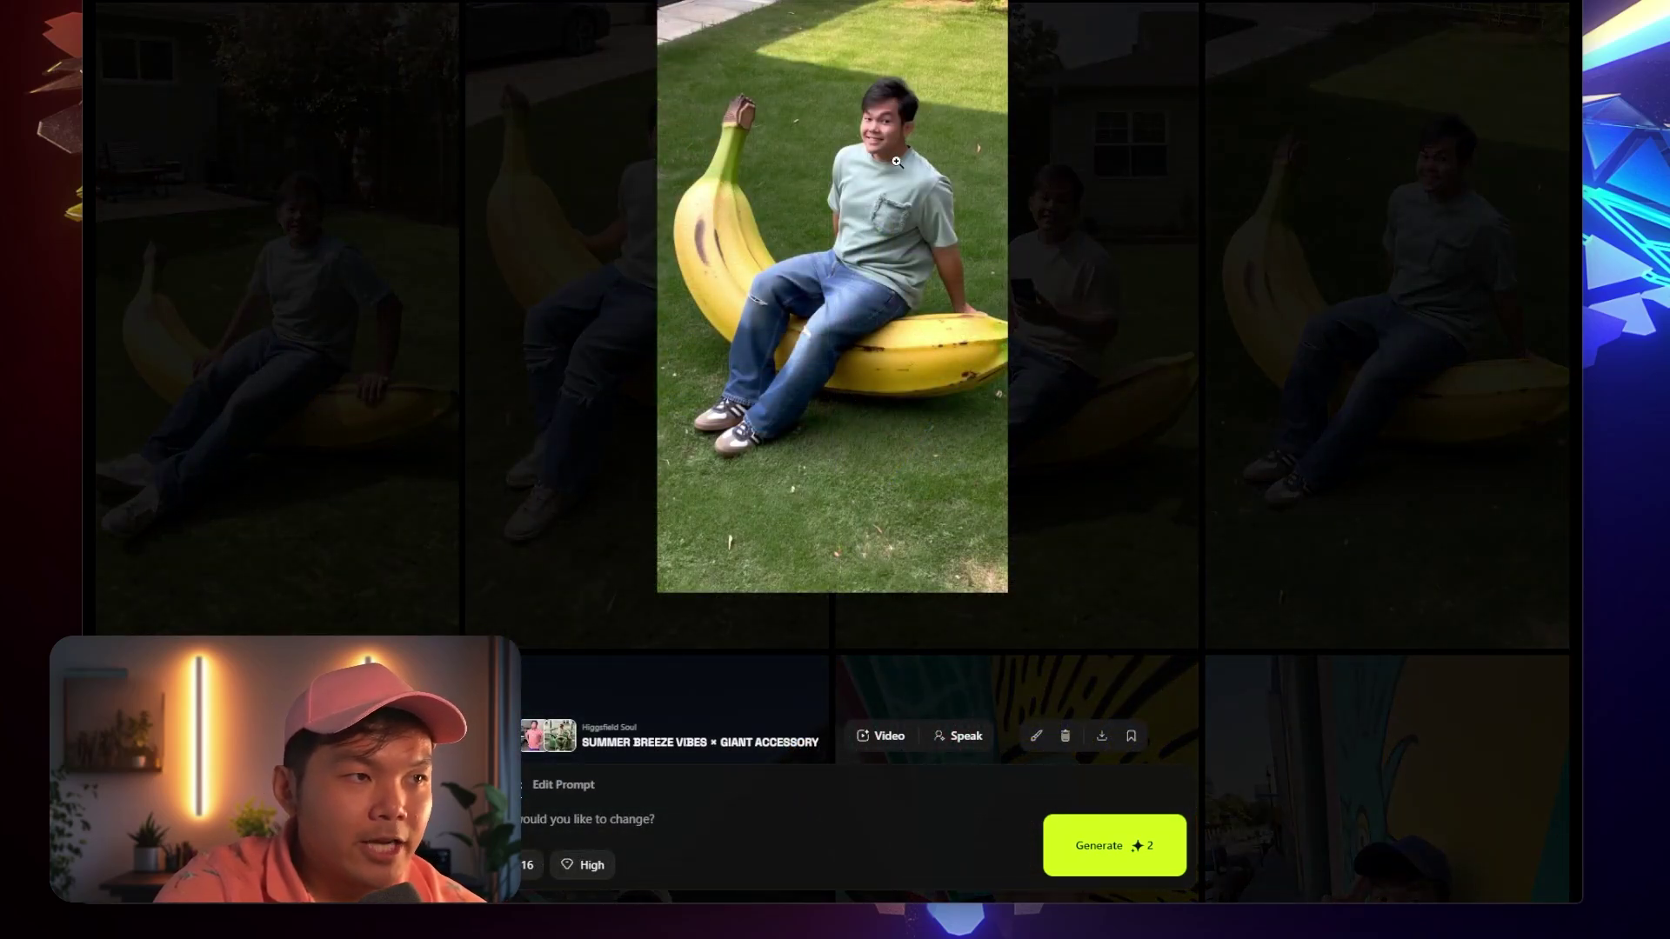
pyautogui.click(1323, 203)
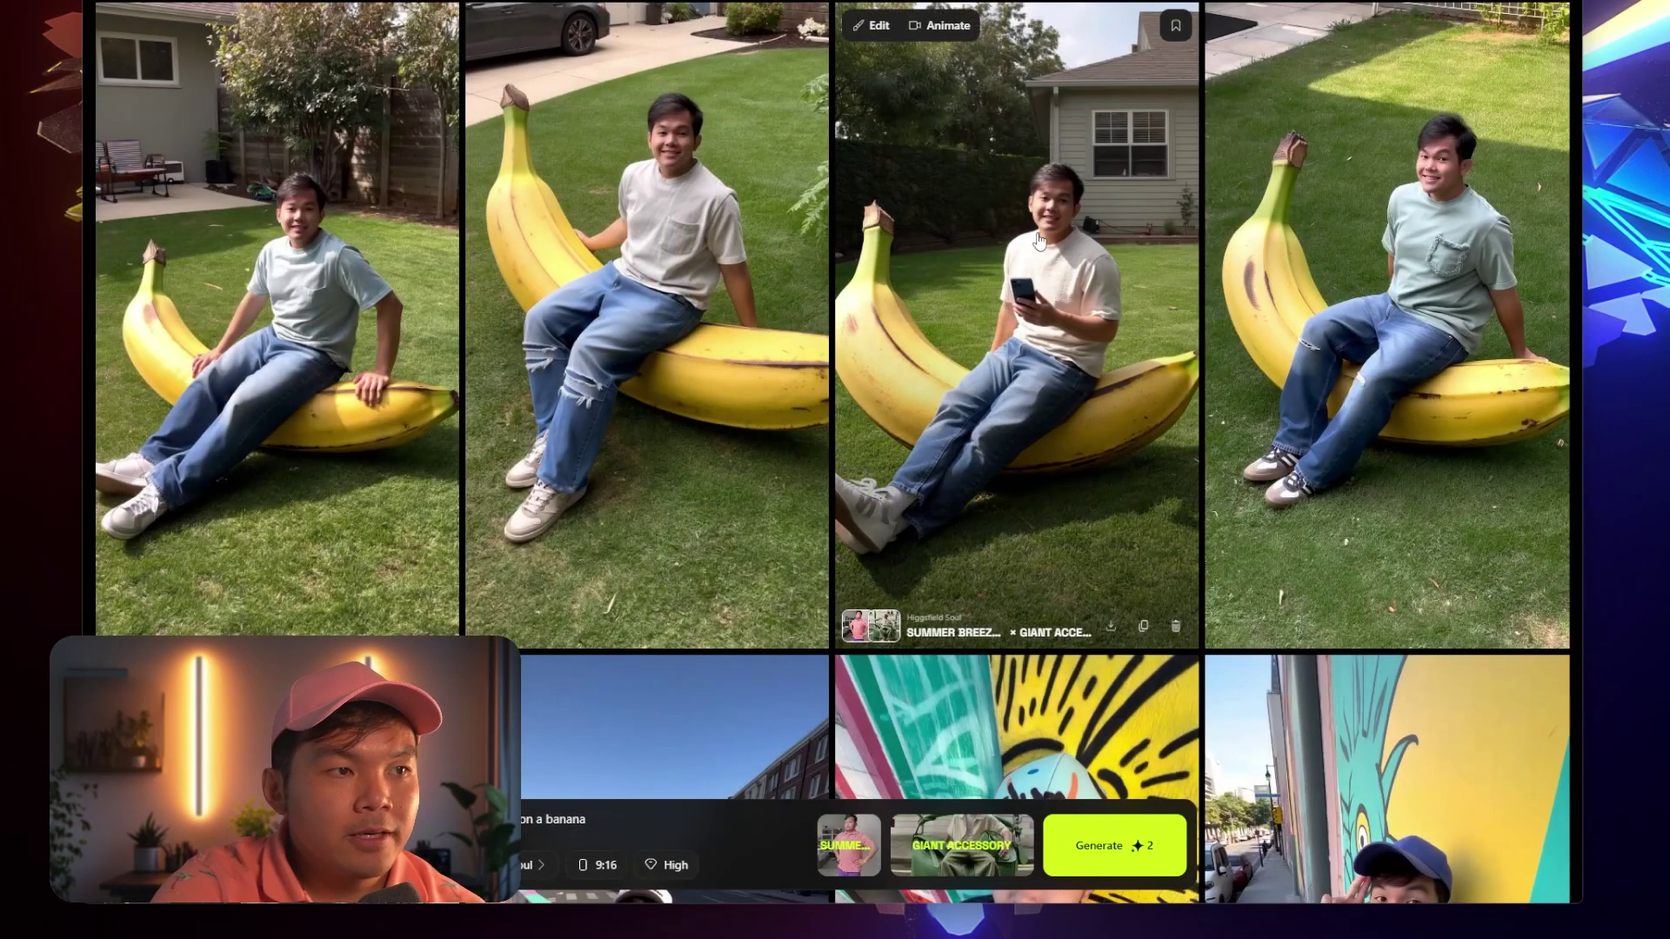
# Switch the visual style to Fisheye and return to the image gallery
pyautogui.moveTo(1171, 273)
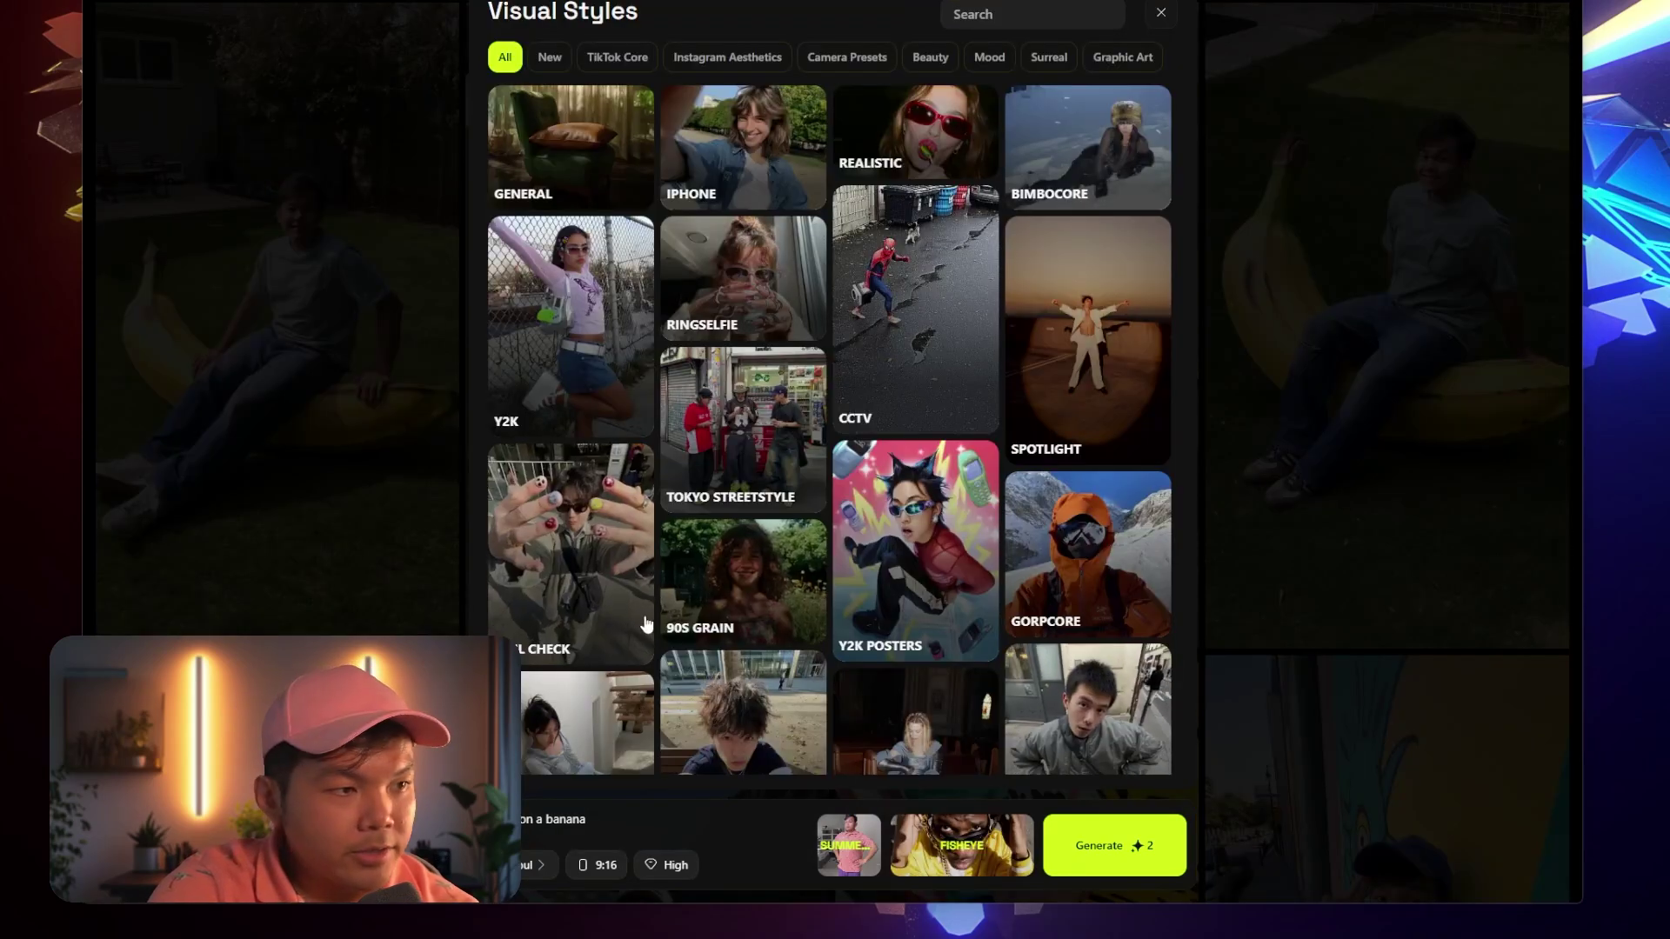
pyautogui.scroll(-4, 829, 430)
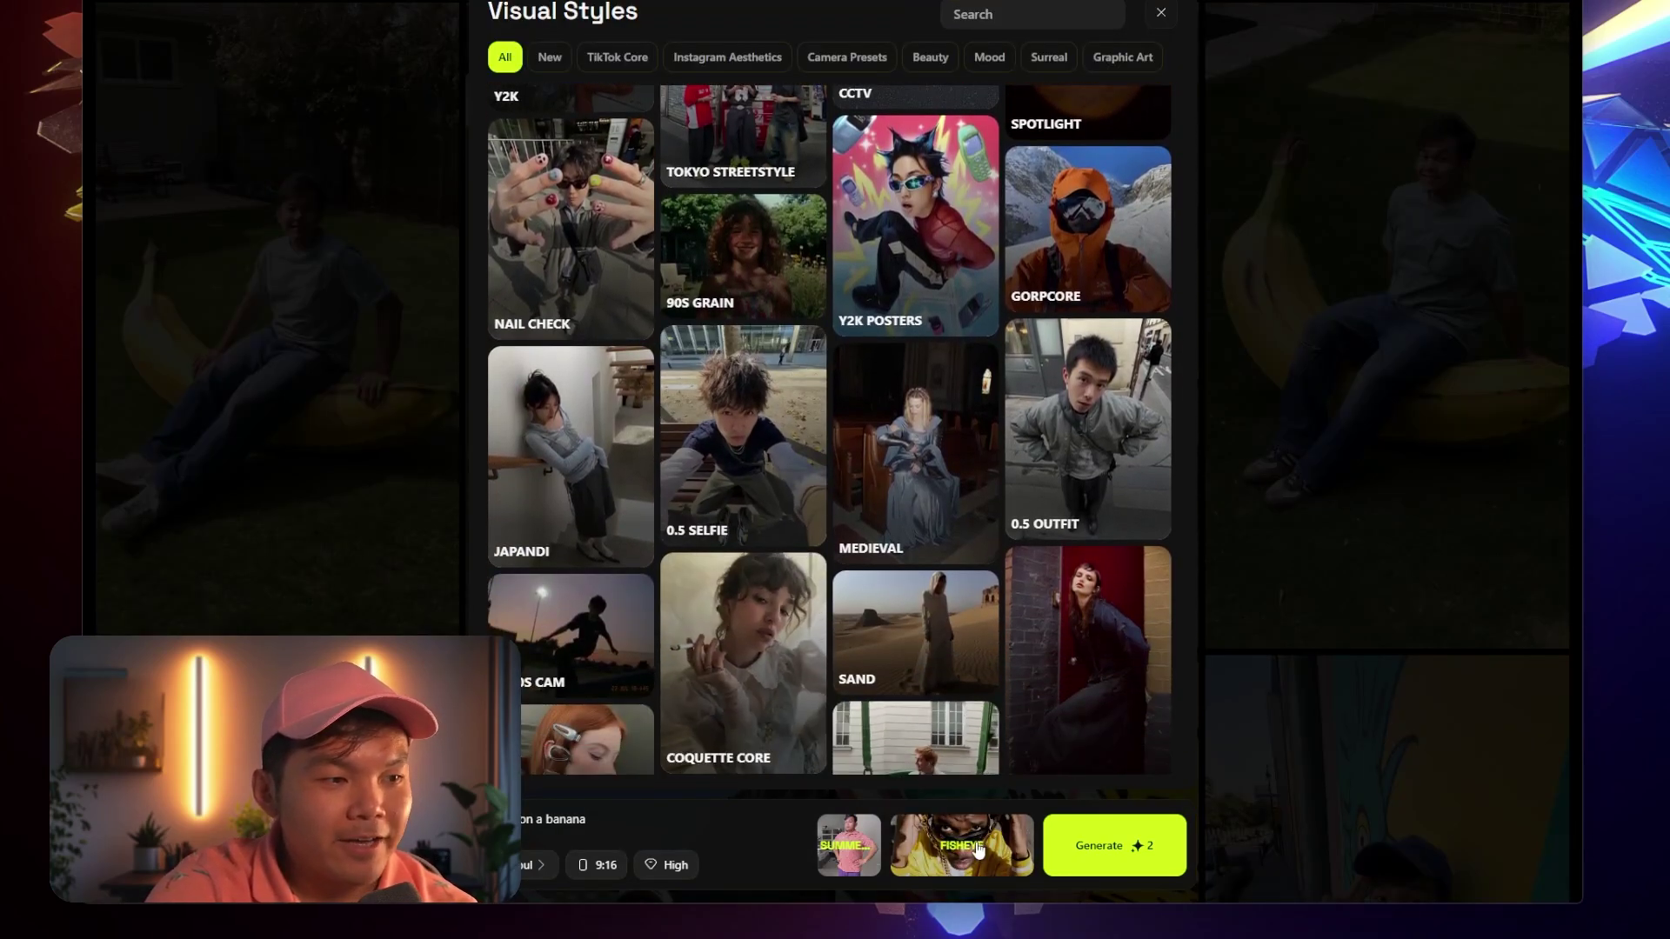
pyautogui.click(1164, 16)
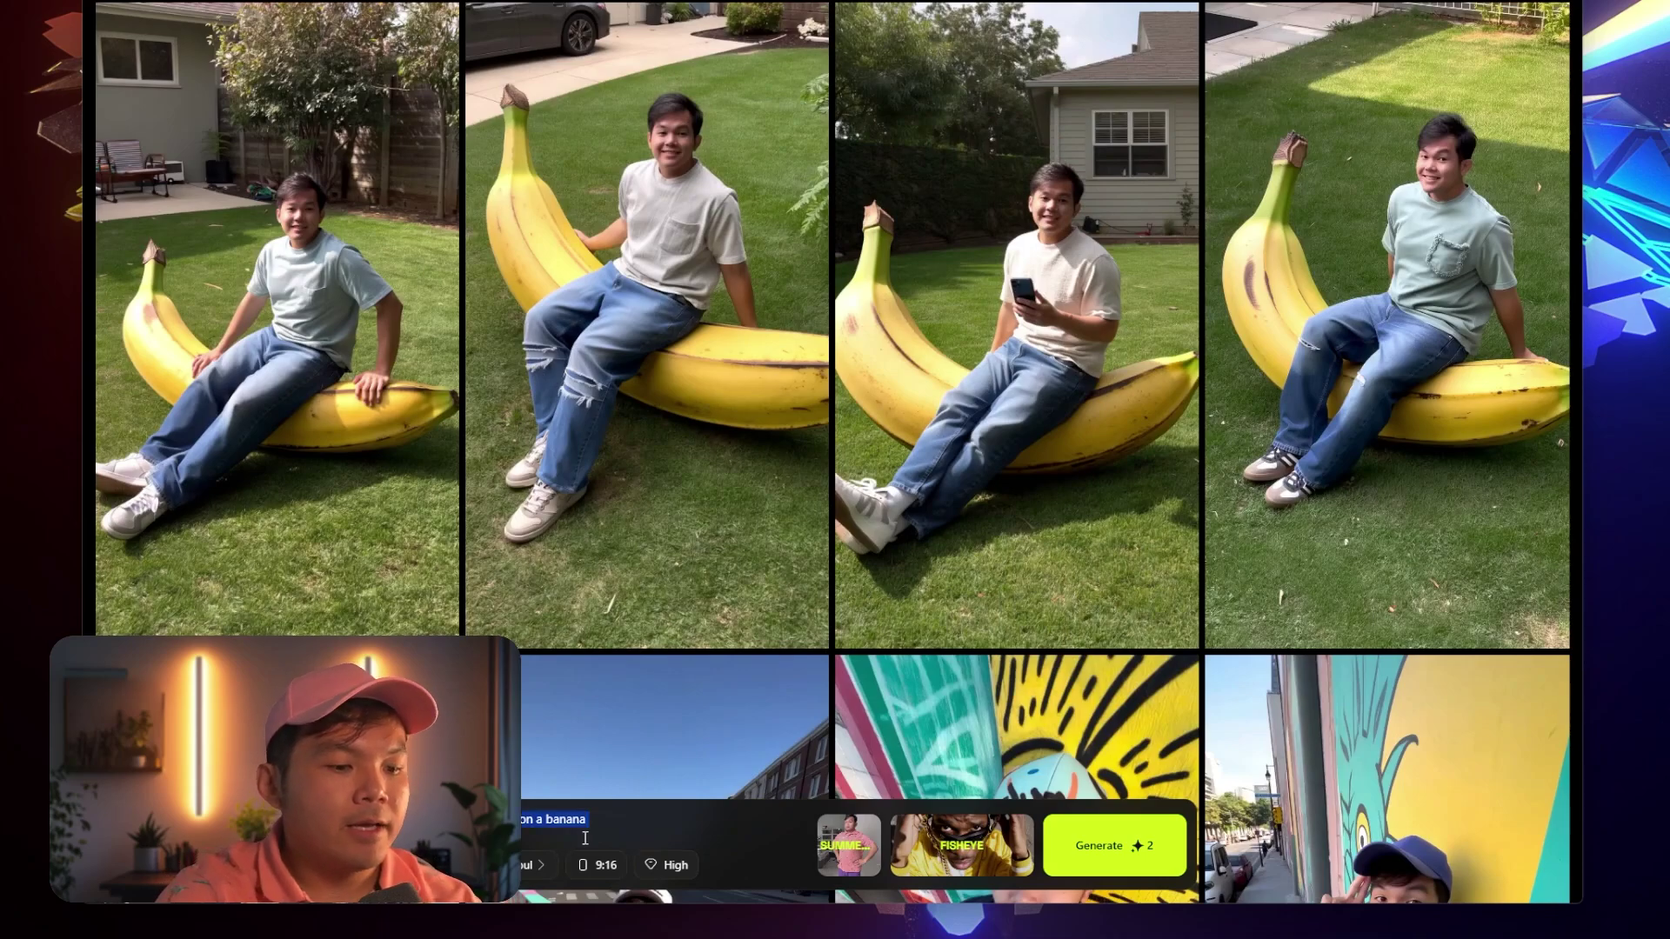
# Replace the prompt with "busy crowded night life, date night, romantic, cinematic Wearing a white suit." and generate the Fisheye images
pyautogui.hotkey('ctrl', 'a')
pyautogui.press('BackSpace')
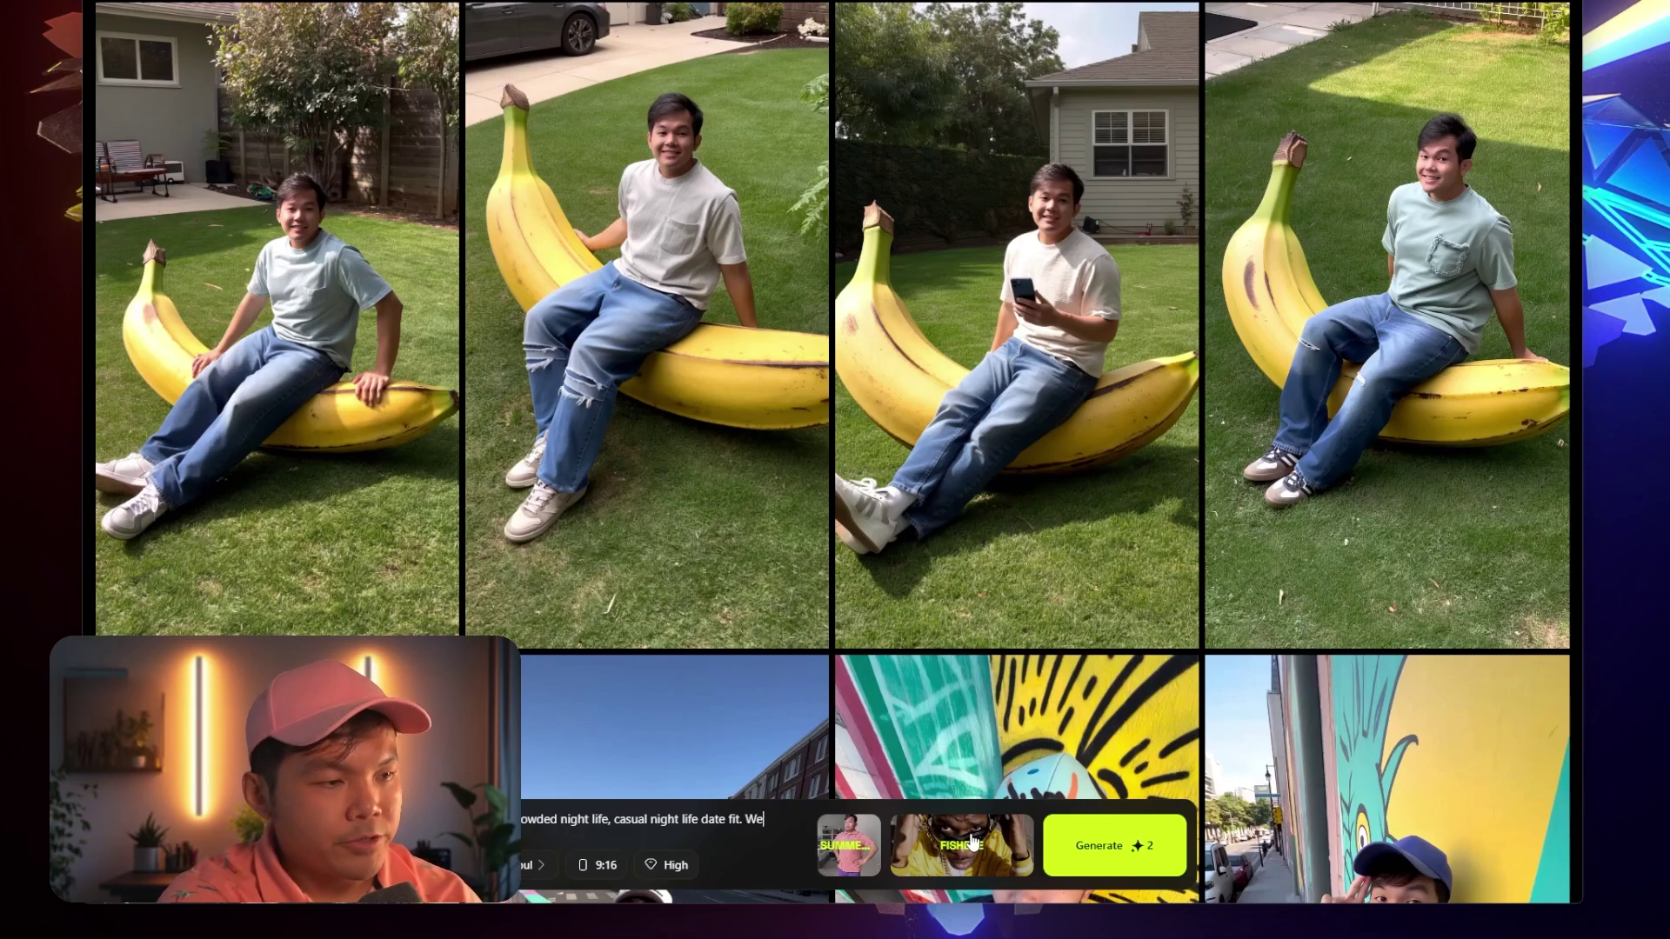
pyautogui.write('aring a')
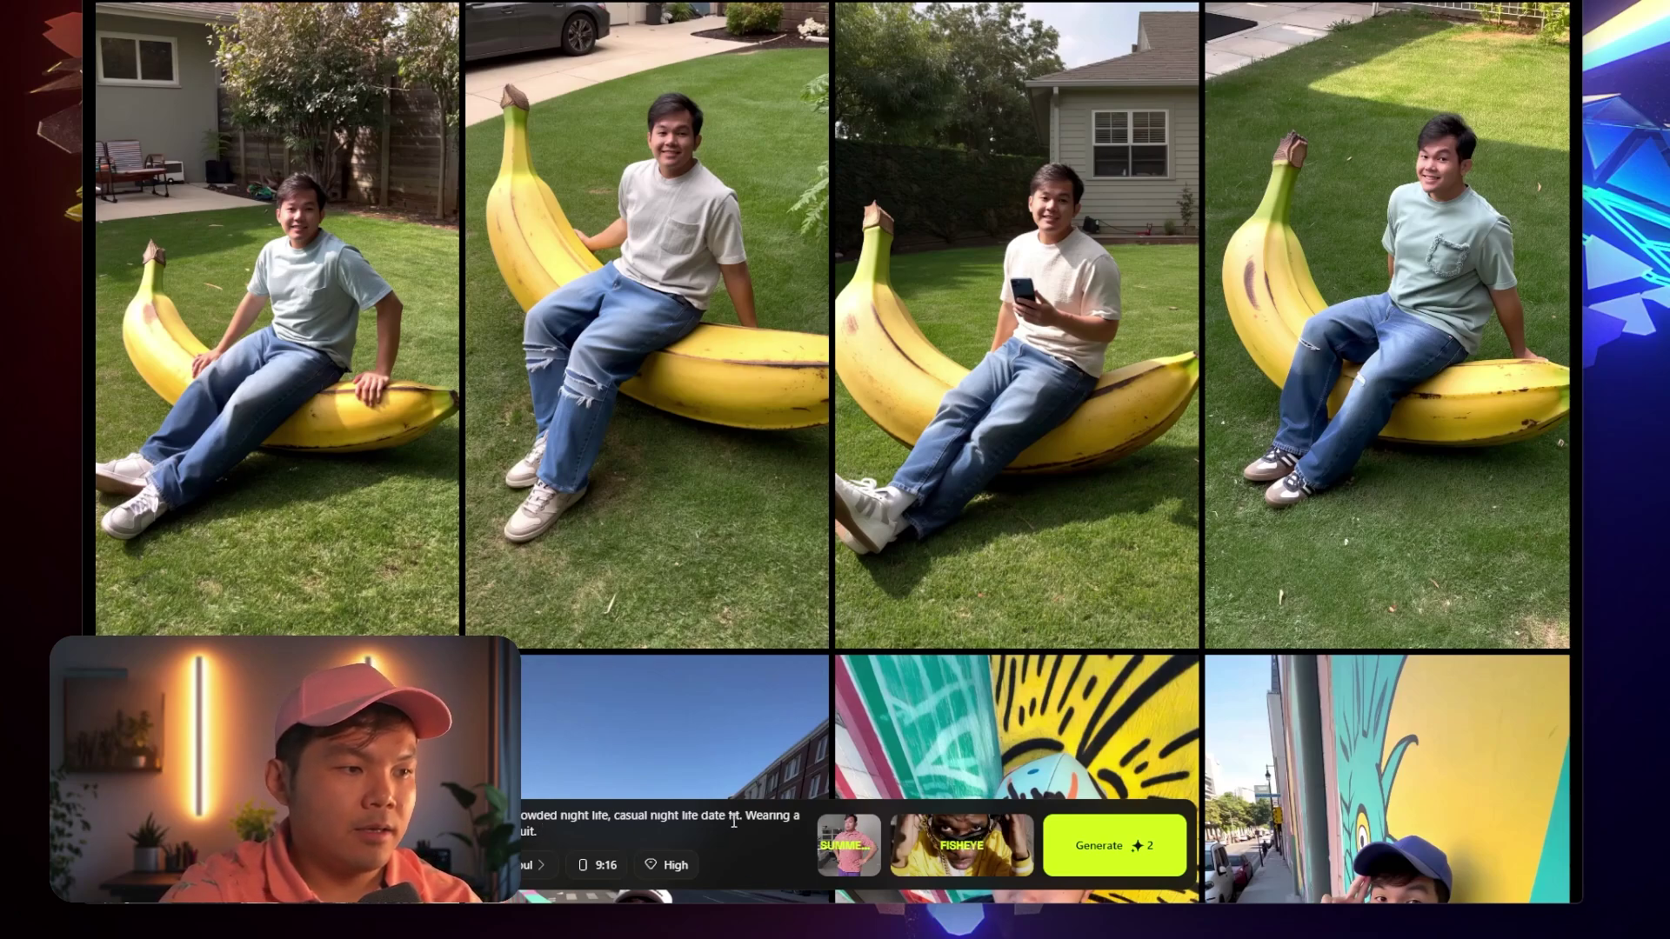
pyautogui.moveTo(743, 815); pyautogui.dragTo(618, 816)
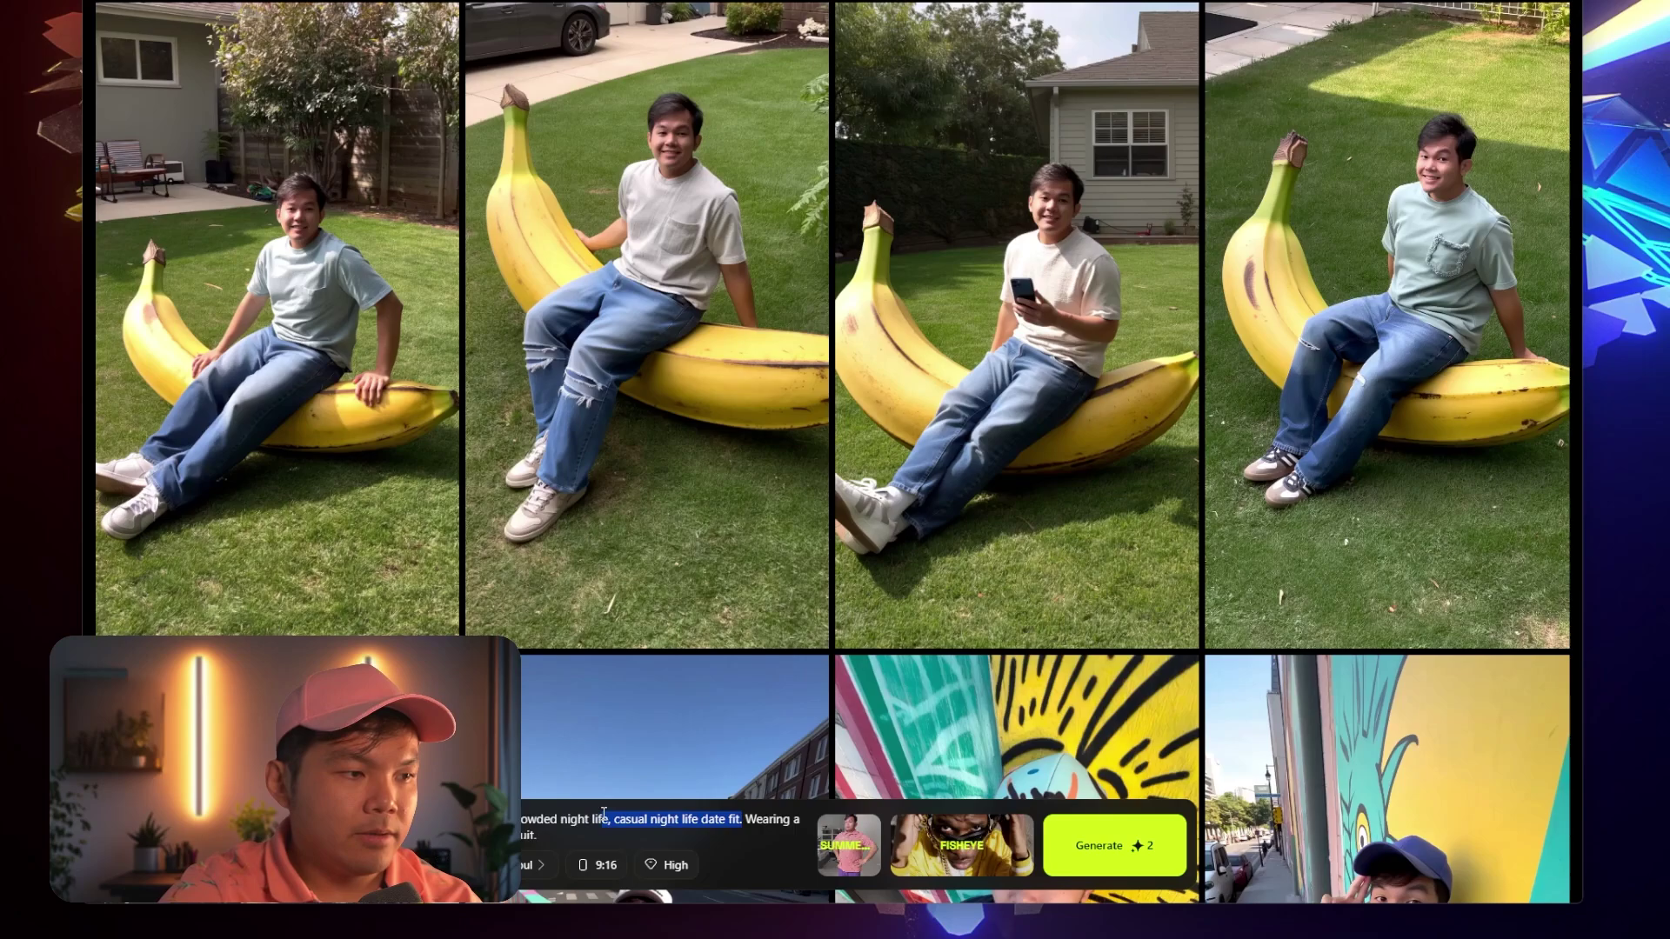
pyautogui.write('date night,')
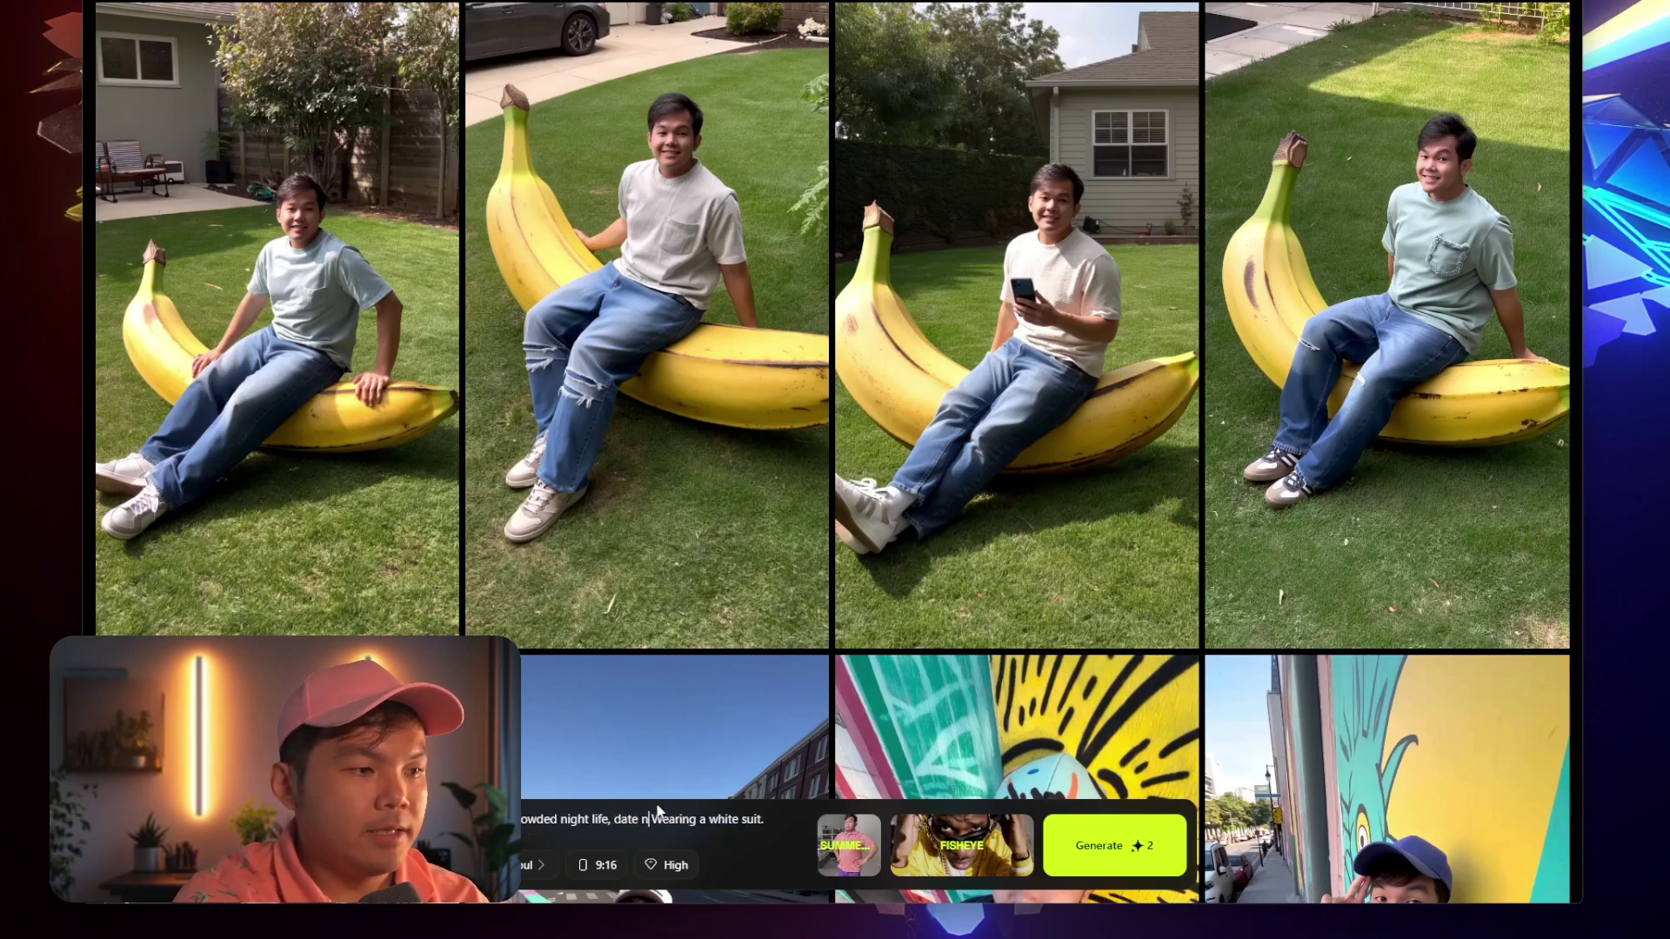
pyautogui.write(' romantic, ')
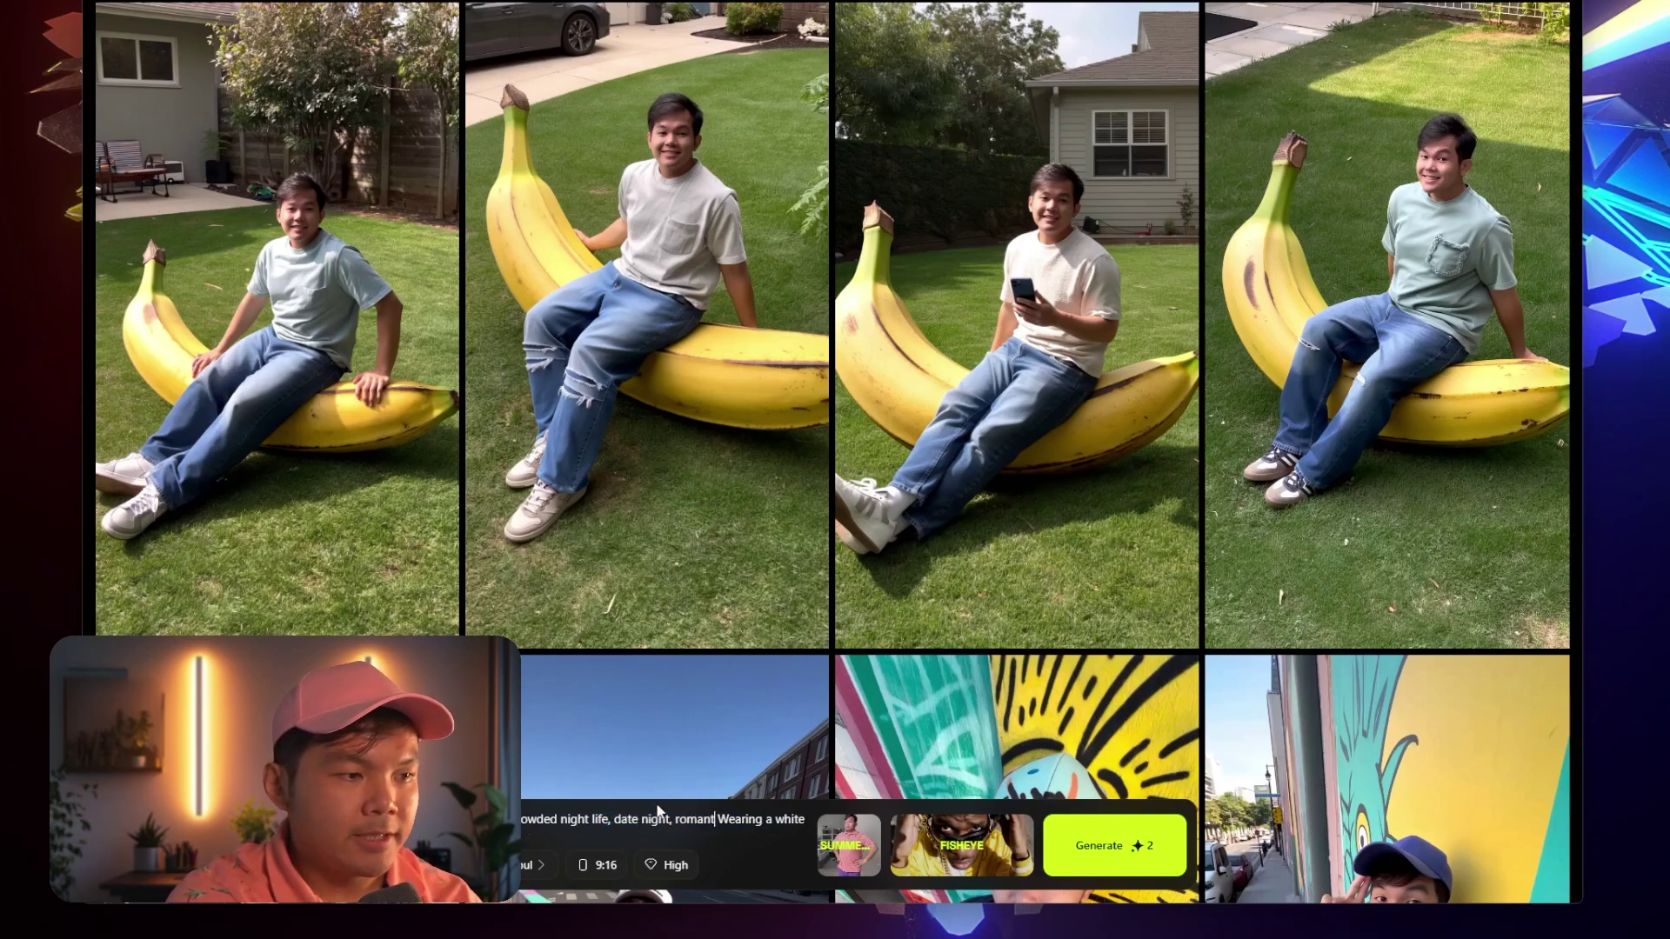
pyautogui.write('cinematic')
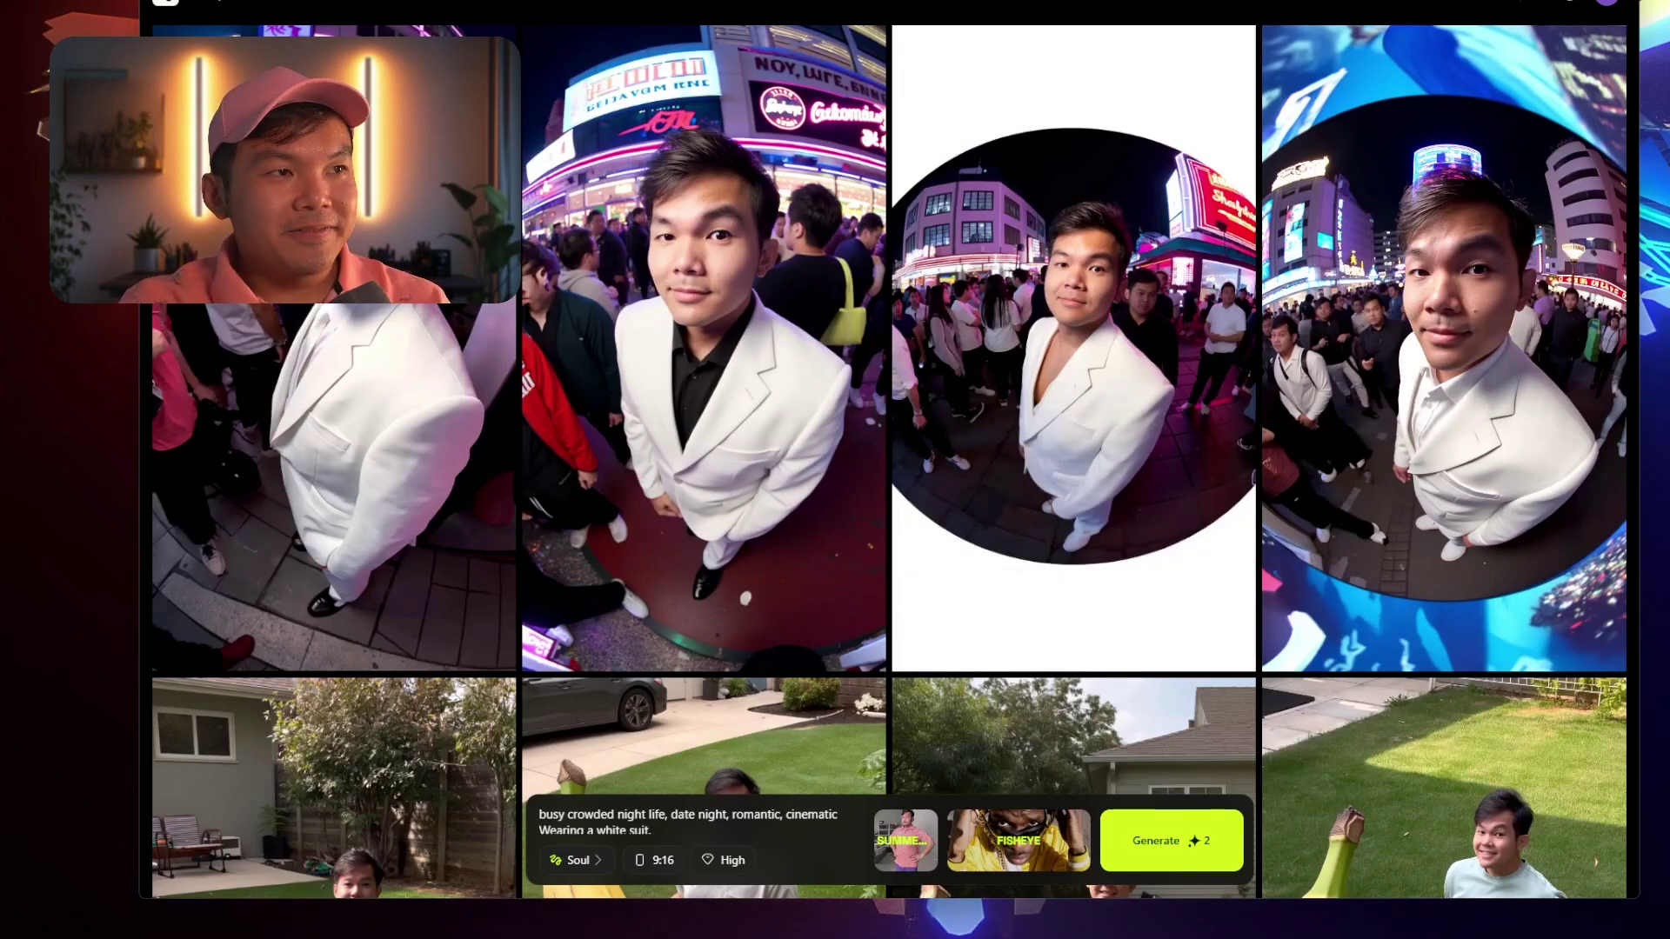
# Review the new nightlife fisheye images, viewing the third one with the circular frame at full size
pyautogui.scroll(-1, 889, 473)
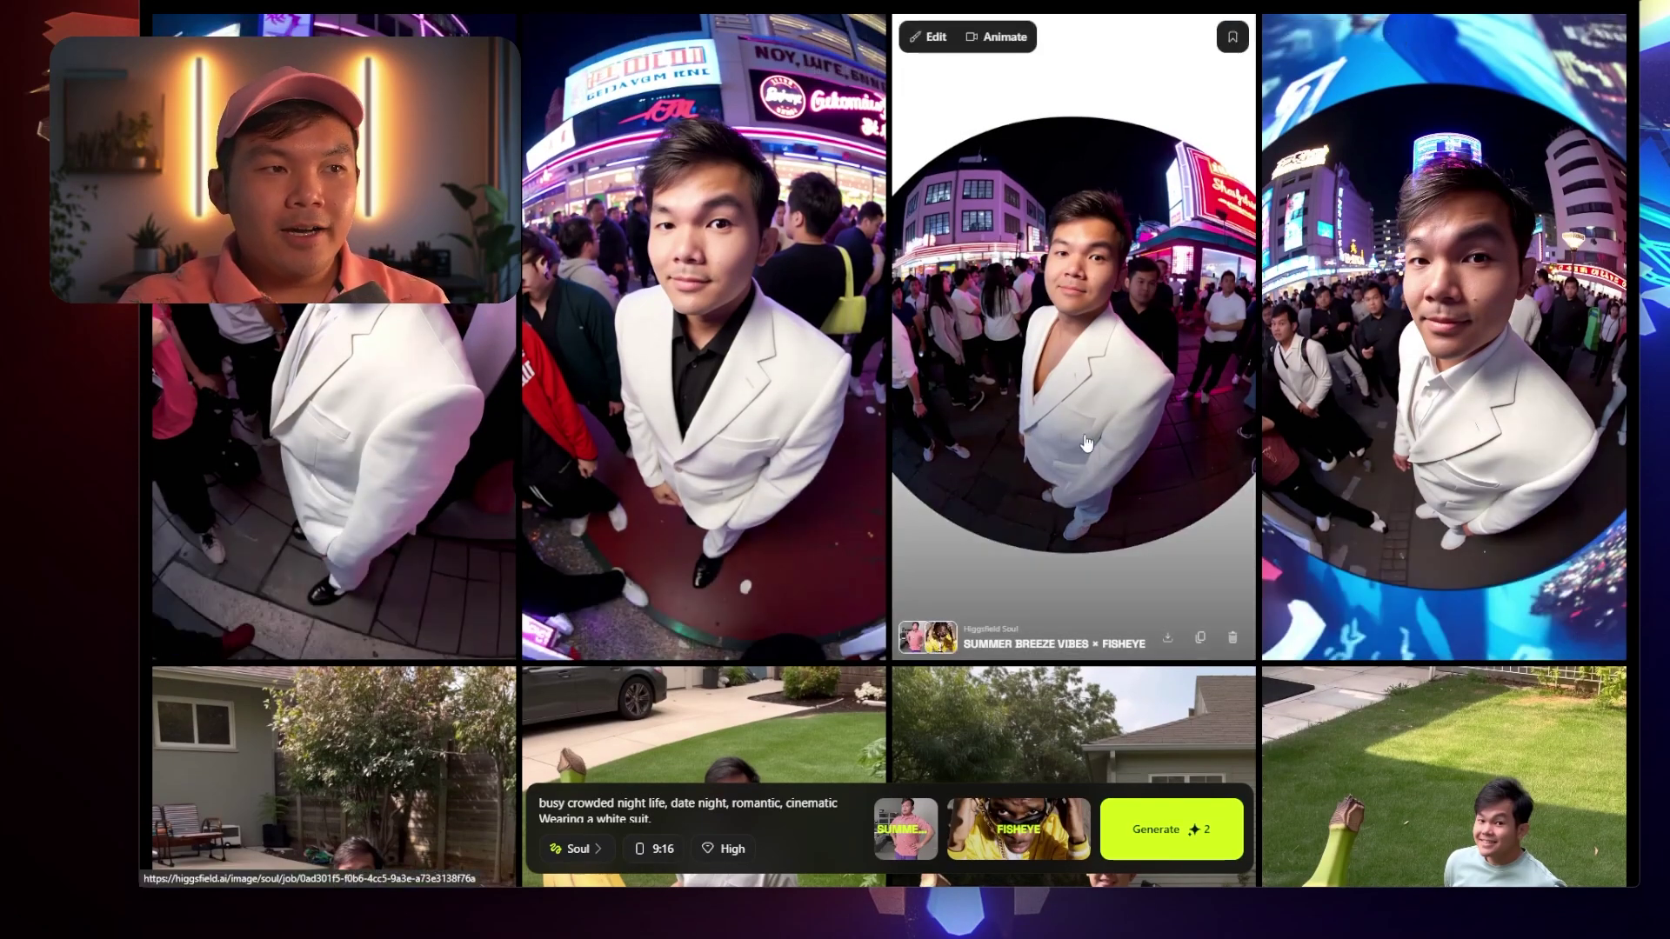
pyautogui.click(1085, 322)
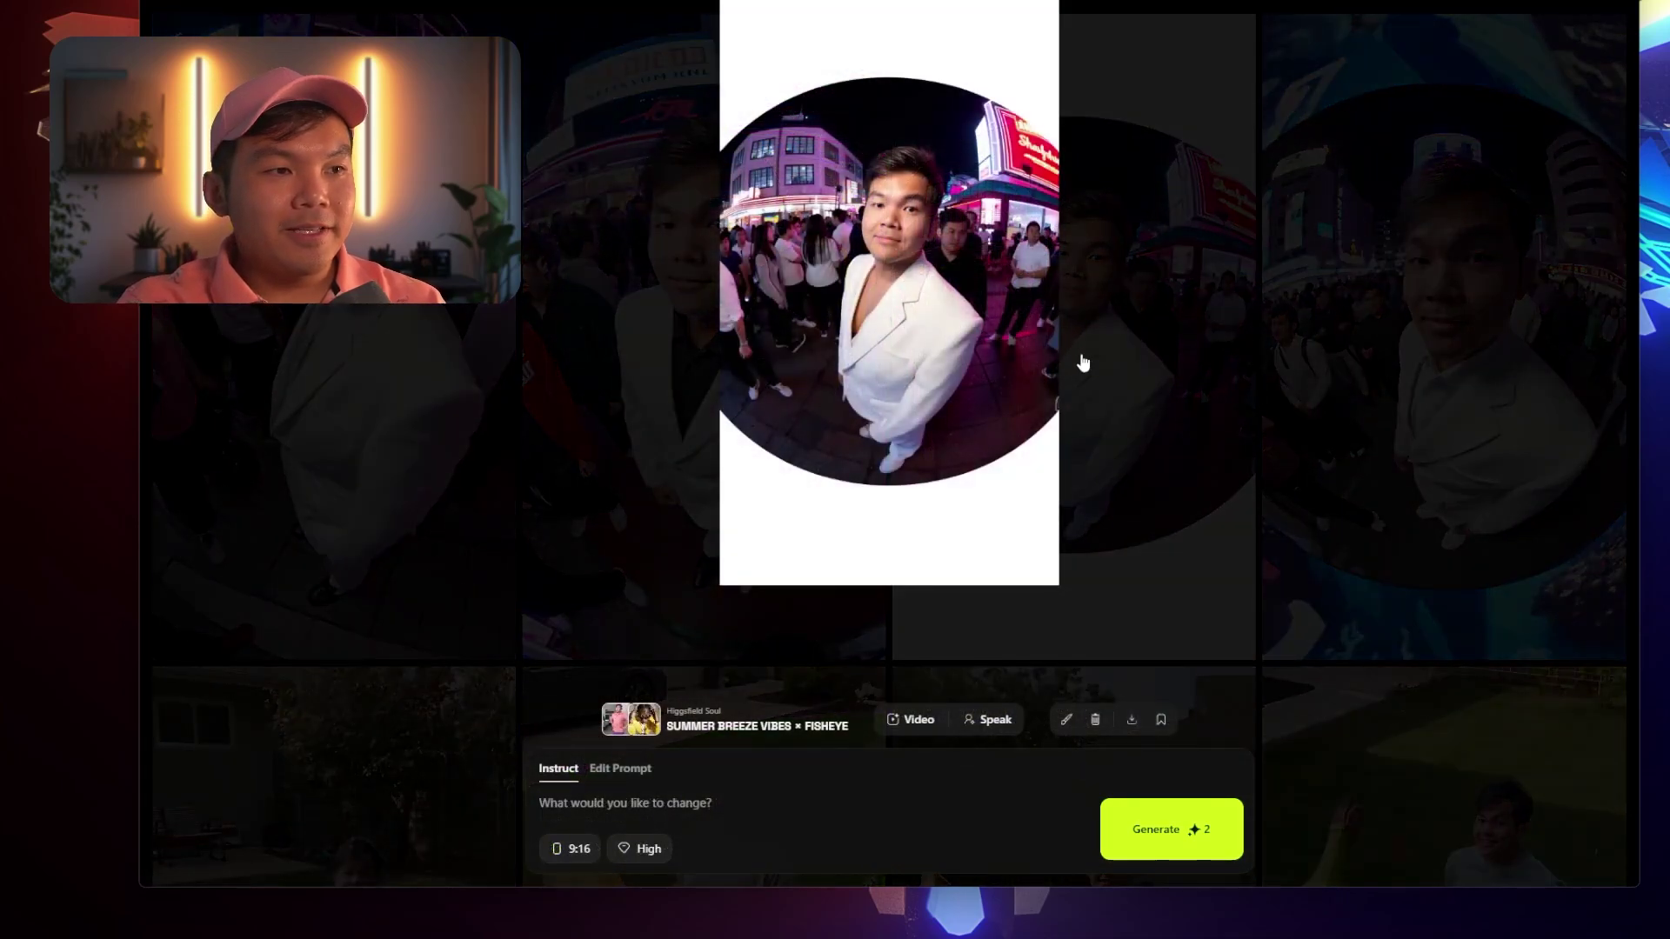
pyautogui.click(687, 278)
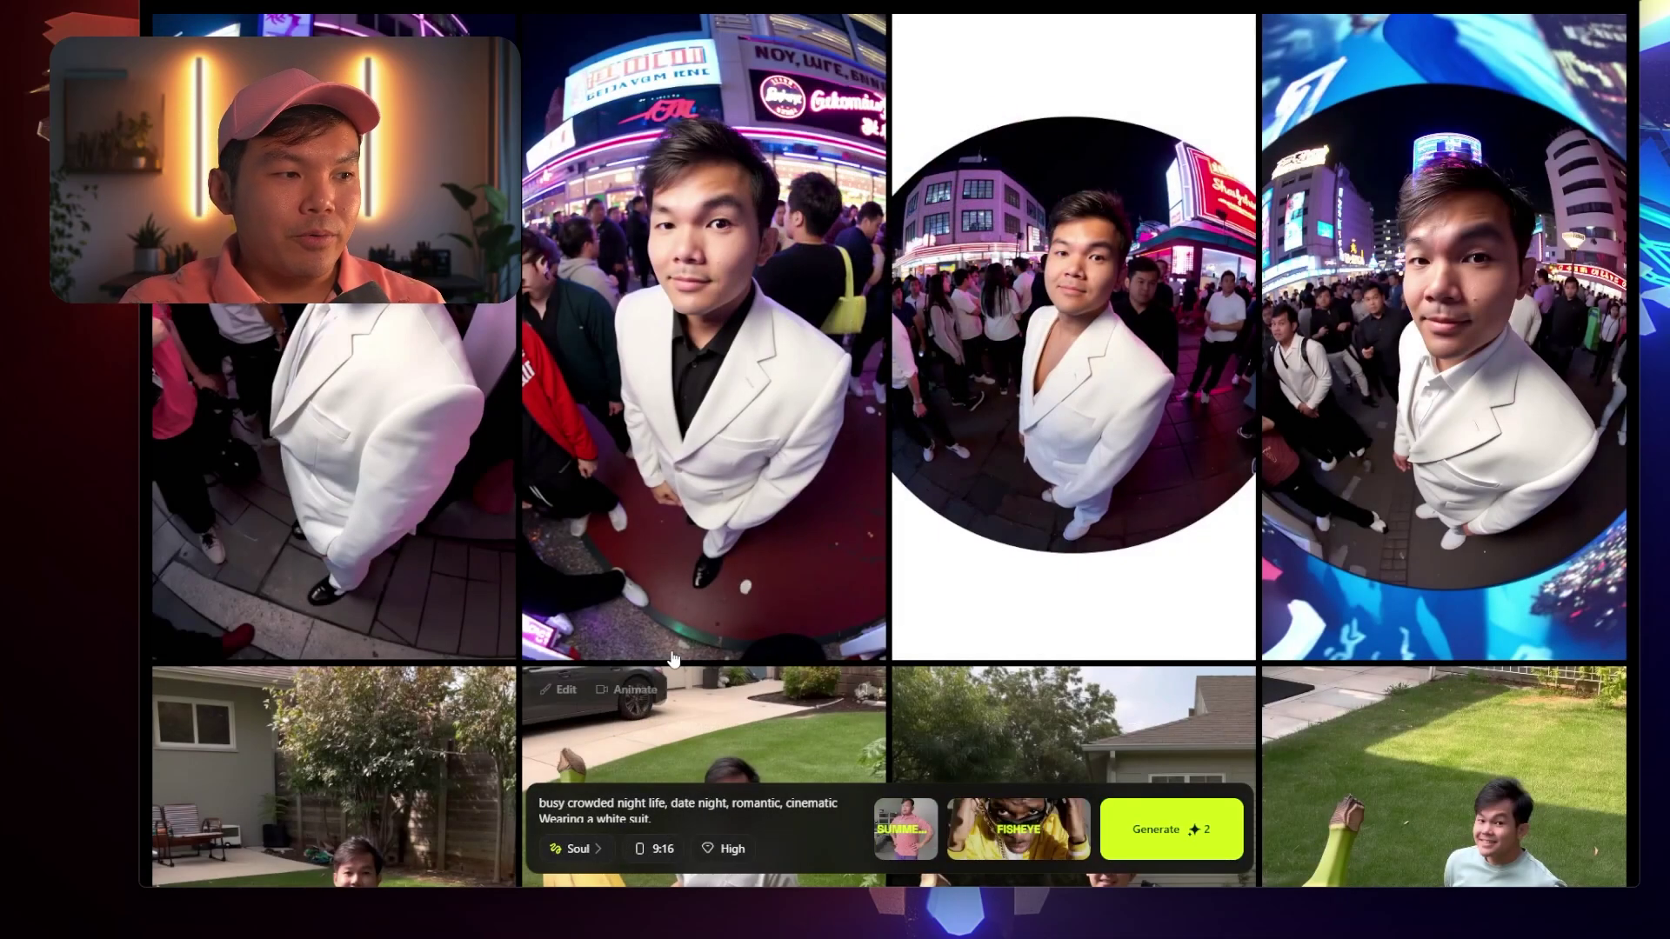
# Remove "busy crowded night life," from the start of the prompt and generate another set of Fisheye images
pyautogui.moveTo(667, 803); pyautogui.dragTo(517, 813)
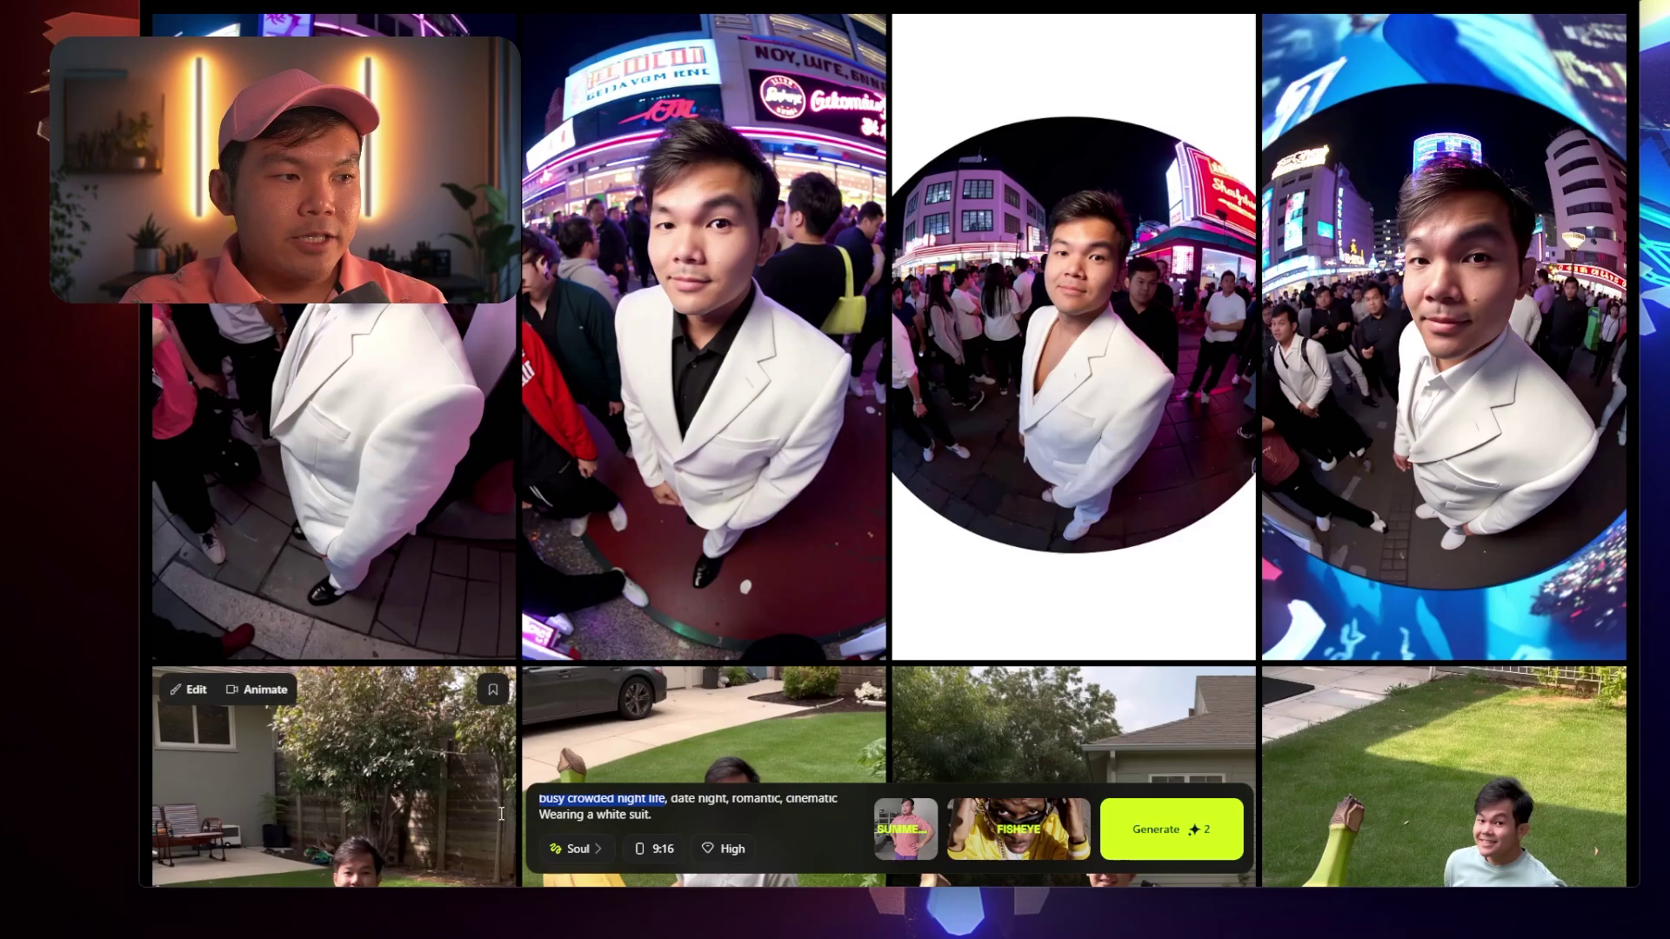
pyautogui.press('BackSpace')
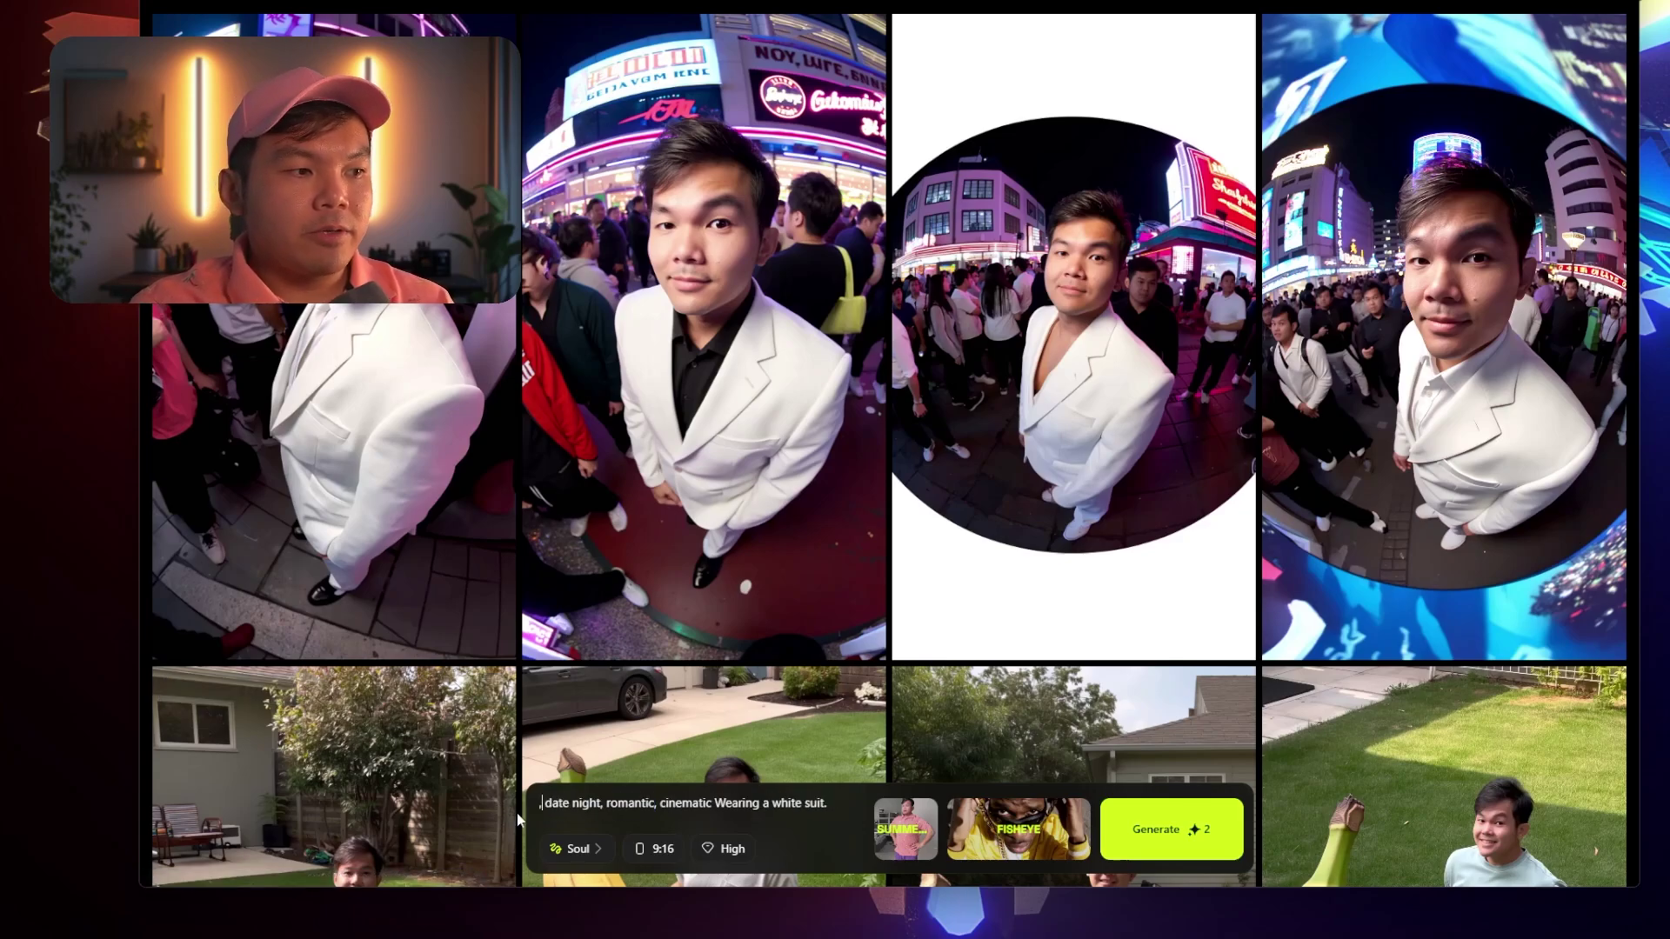
pyautogui.press('Delete')
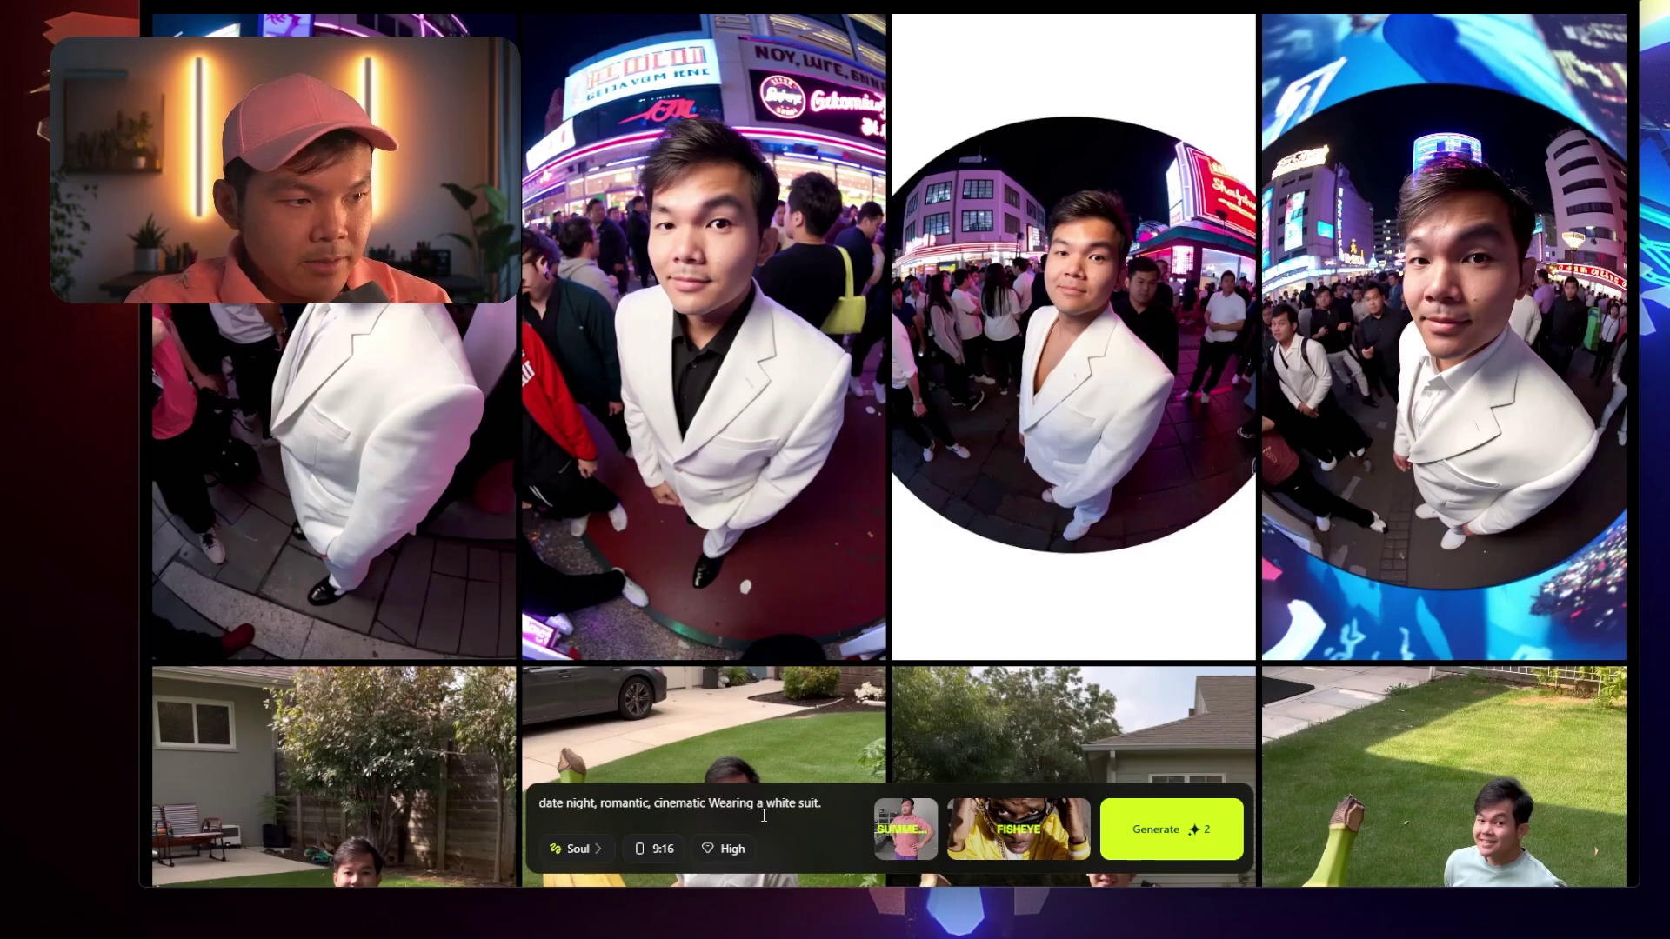
pyautogui.click(1166, 829)
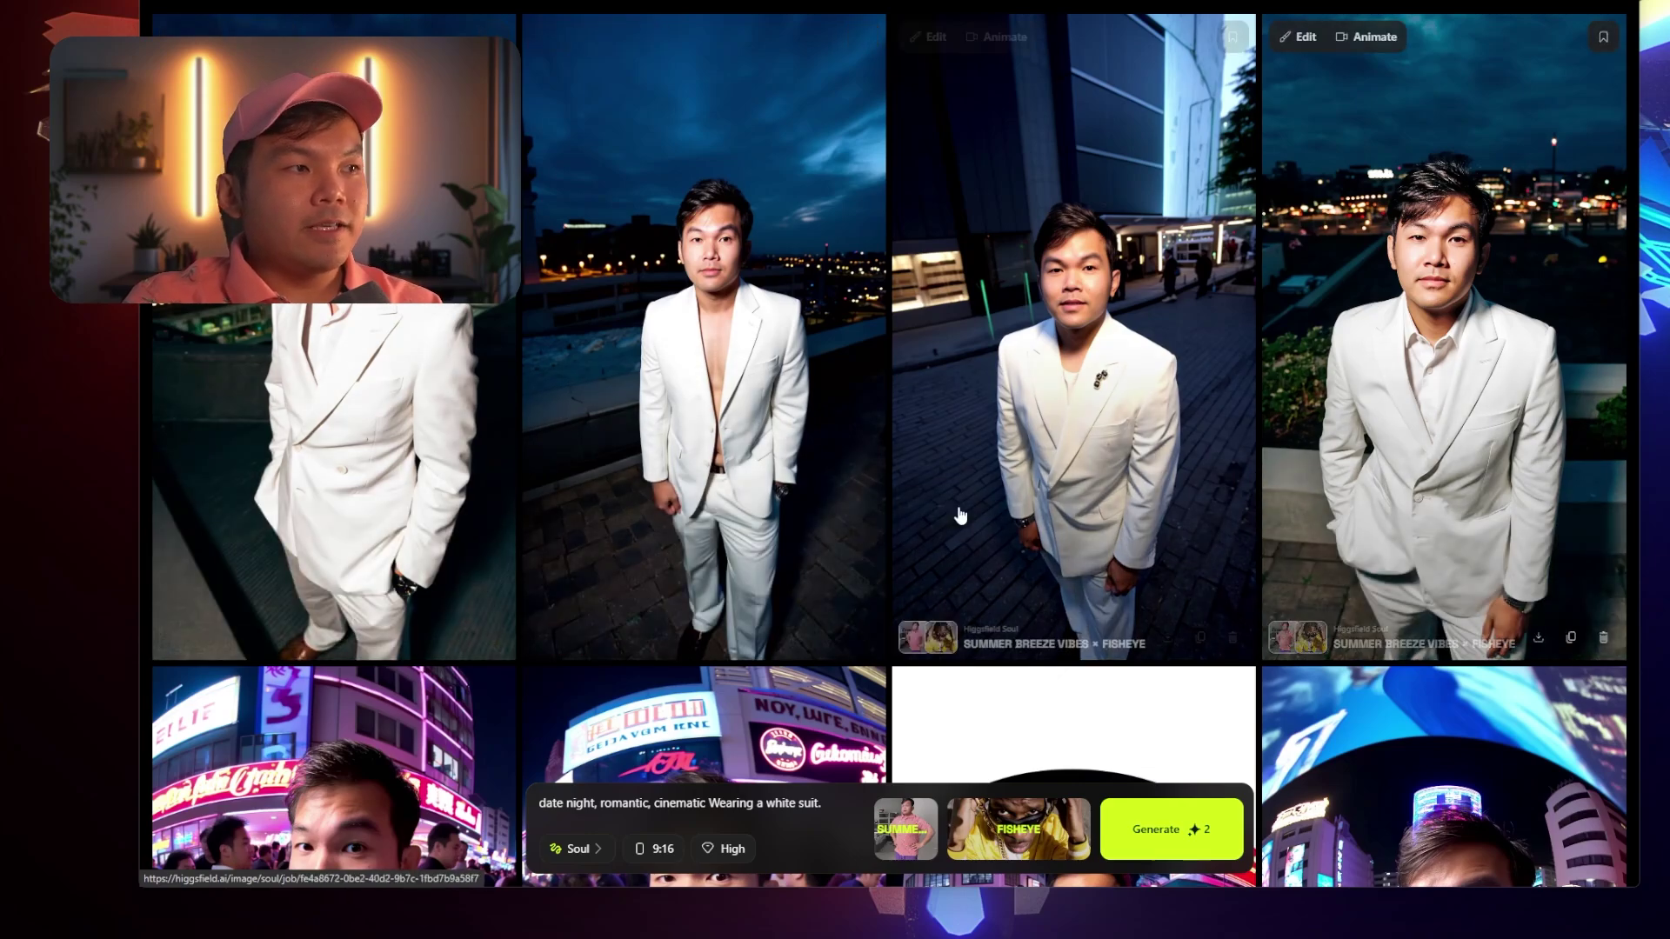
# Compare the new white suit images with the earlier crowd set and open the visual style choices
pyautogui.scroll(-2, 1078, 395)
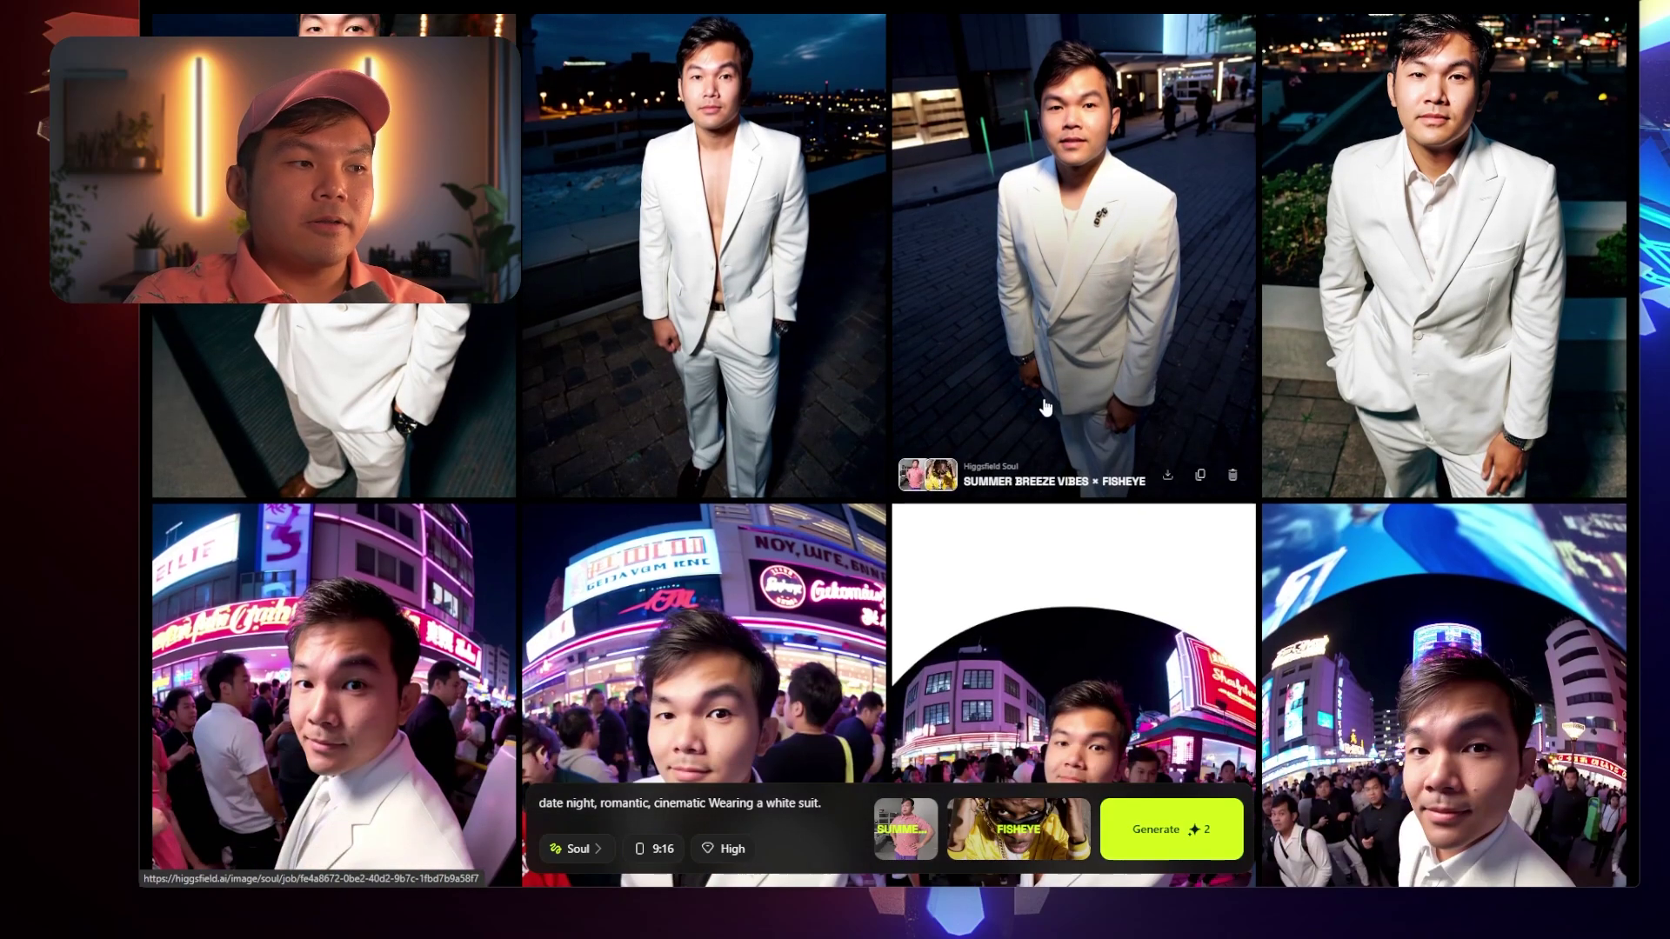
pyautogui.scroll(-2, 1145, 311)
pyautogui.scroll(4, 951, 564)
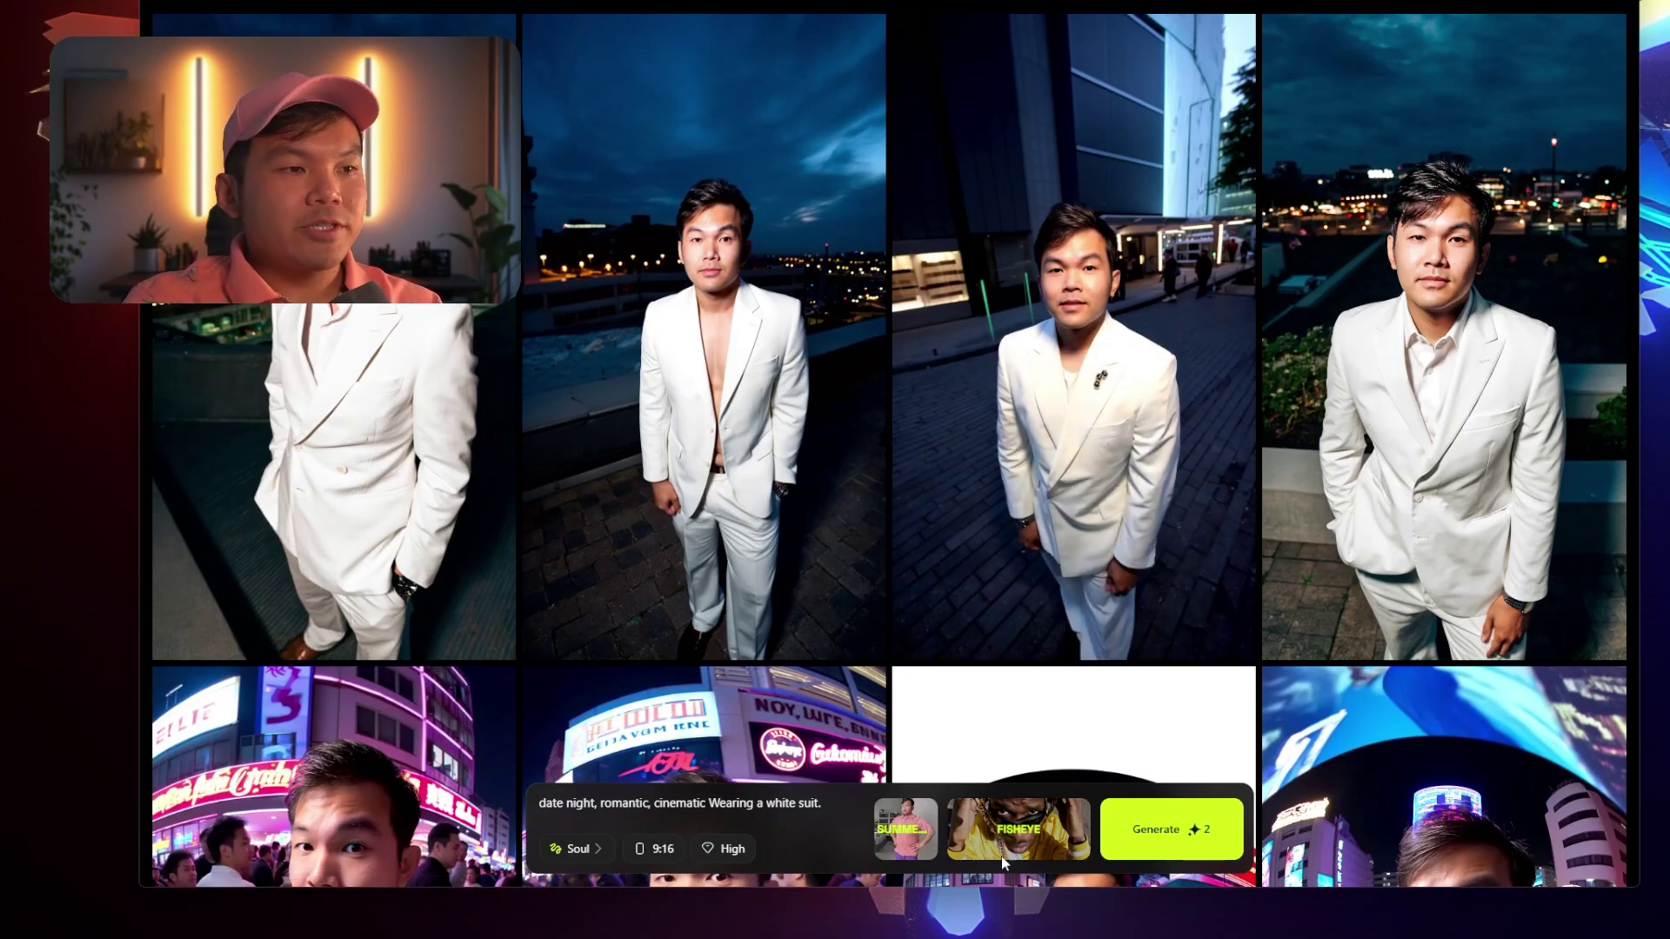
pyautogui.click(1018, 829)
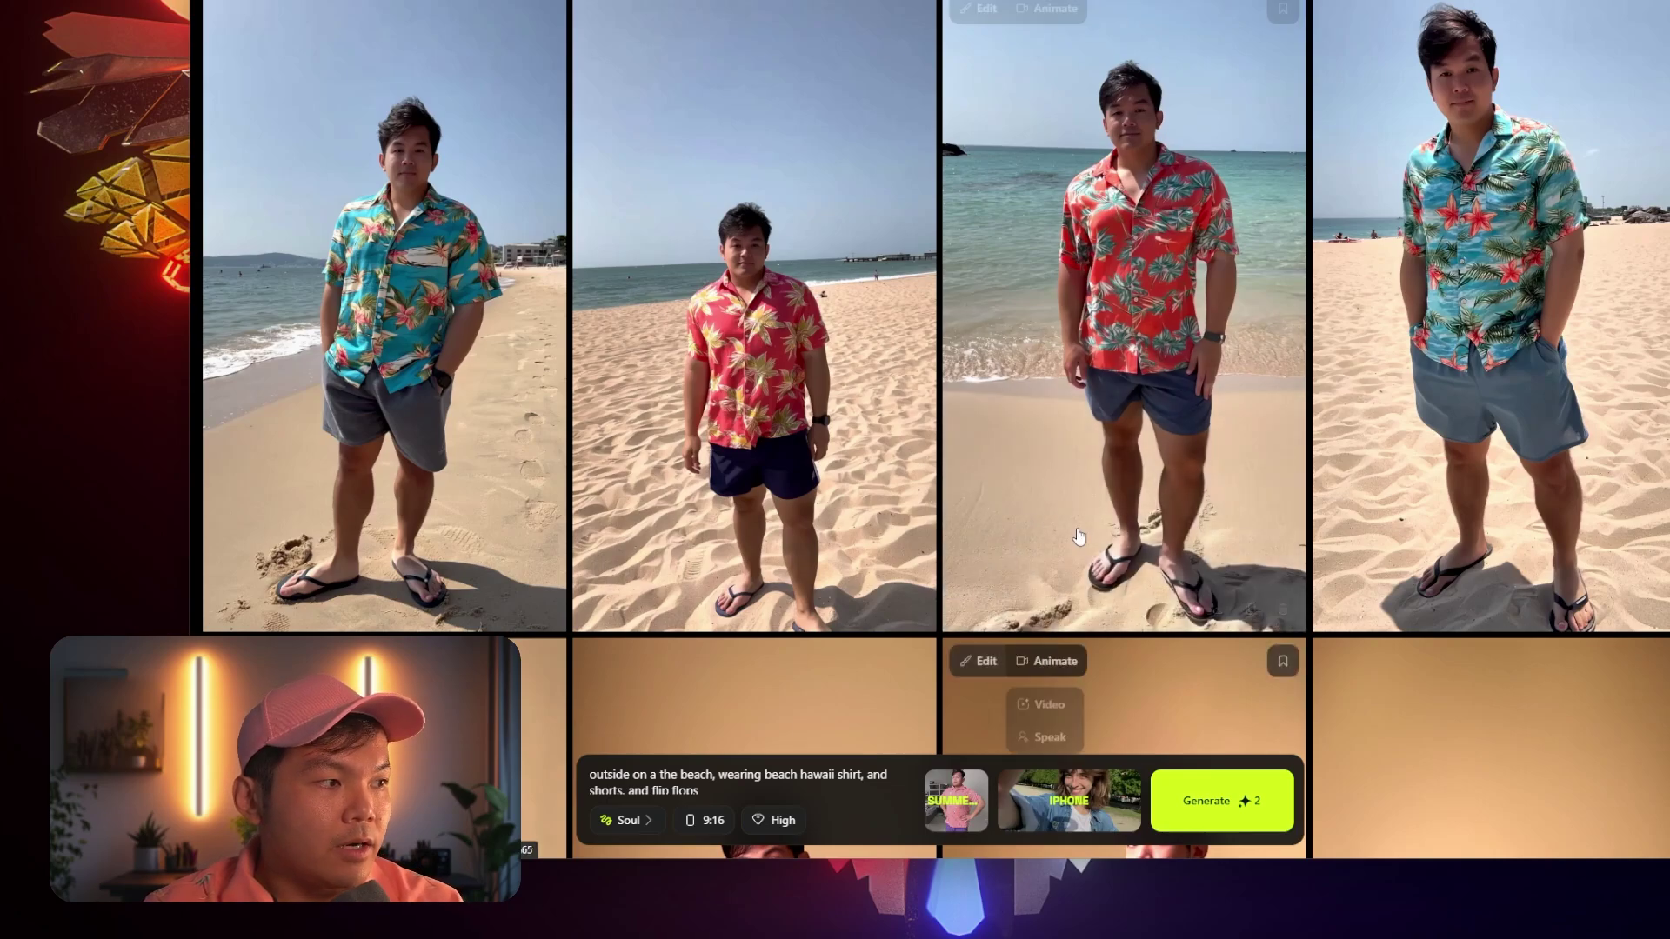
# Enlarge the iPhone-style beach image with the red Hawaiian shirt and examine it at full size
pyautogui.click(1152, 124)
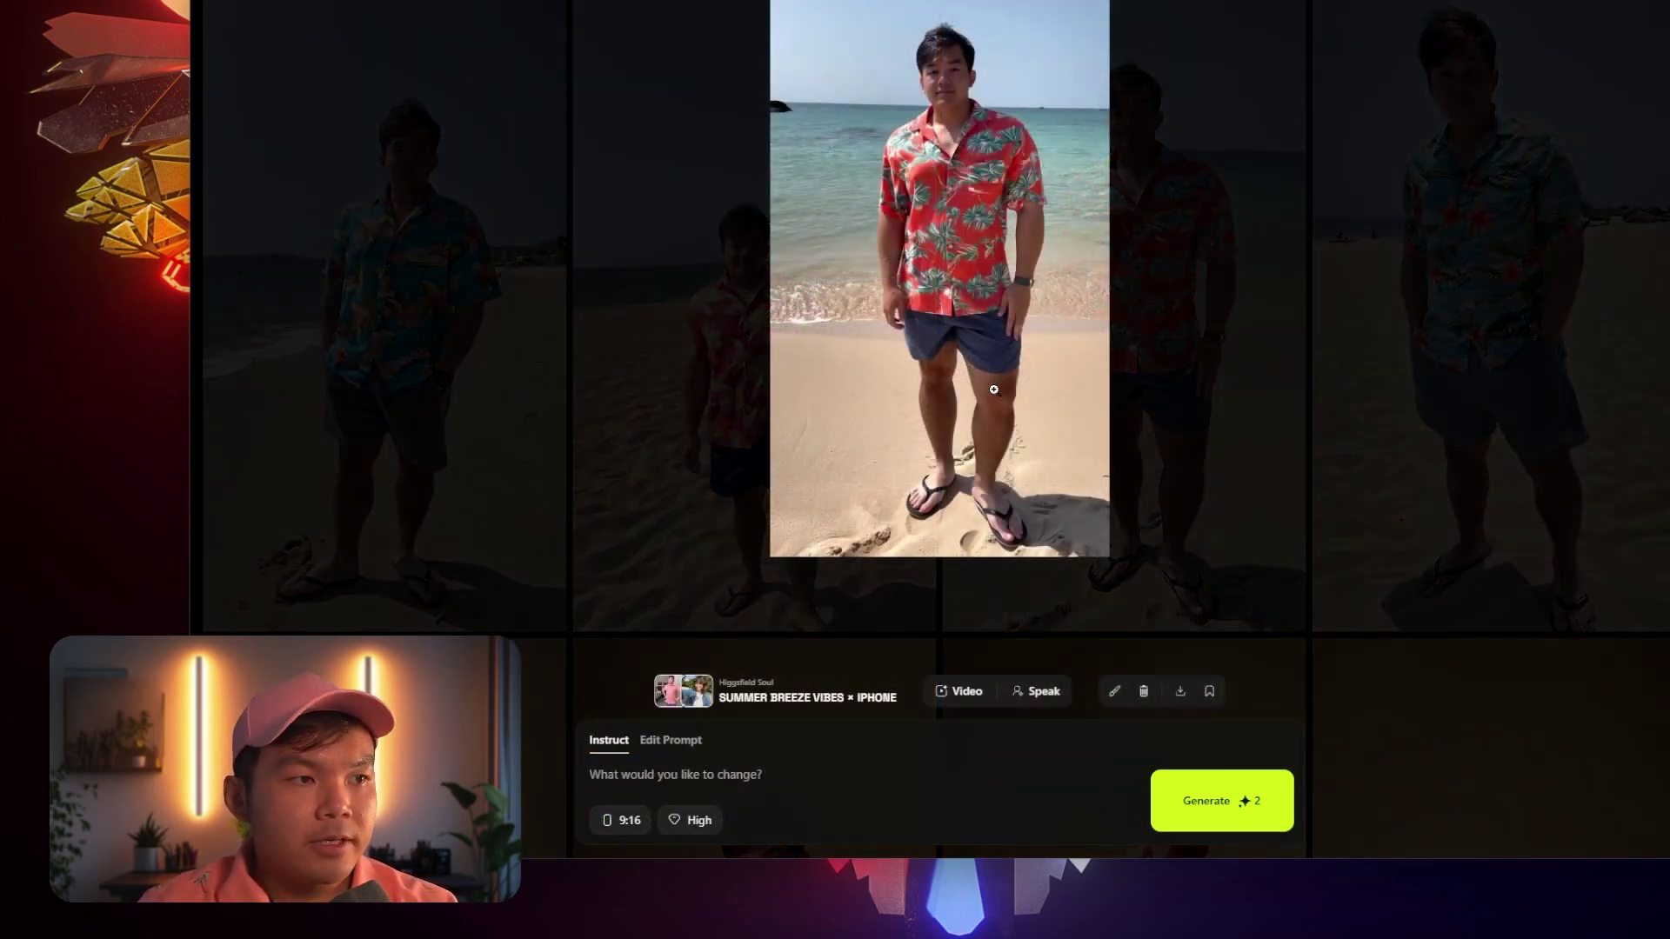
pyautogui.click(1192, 292)
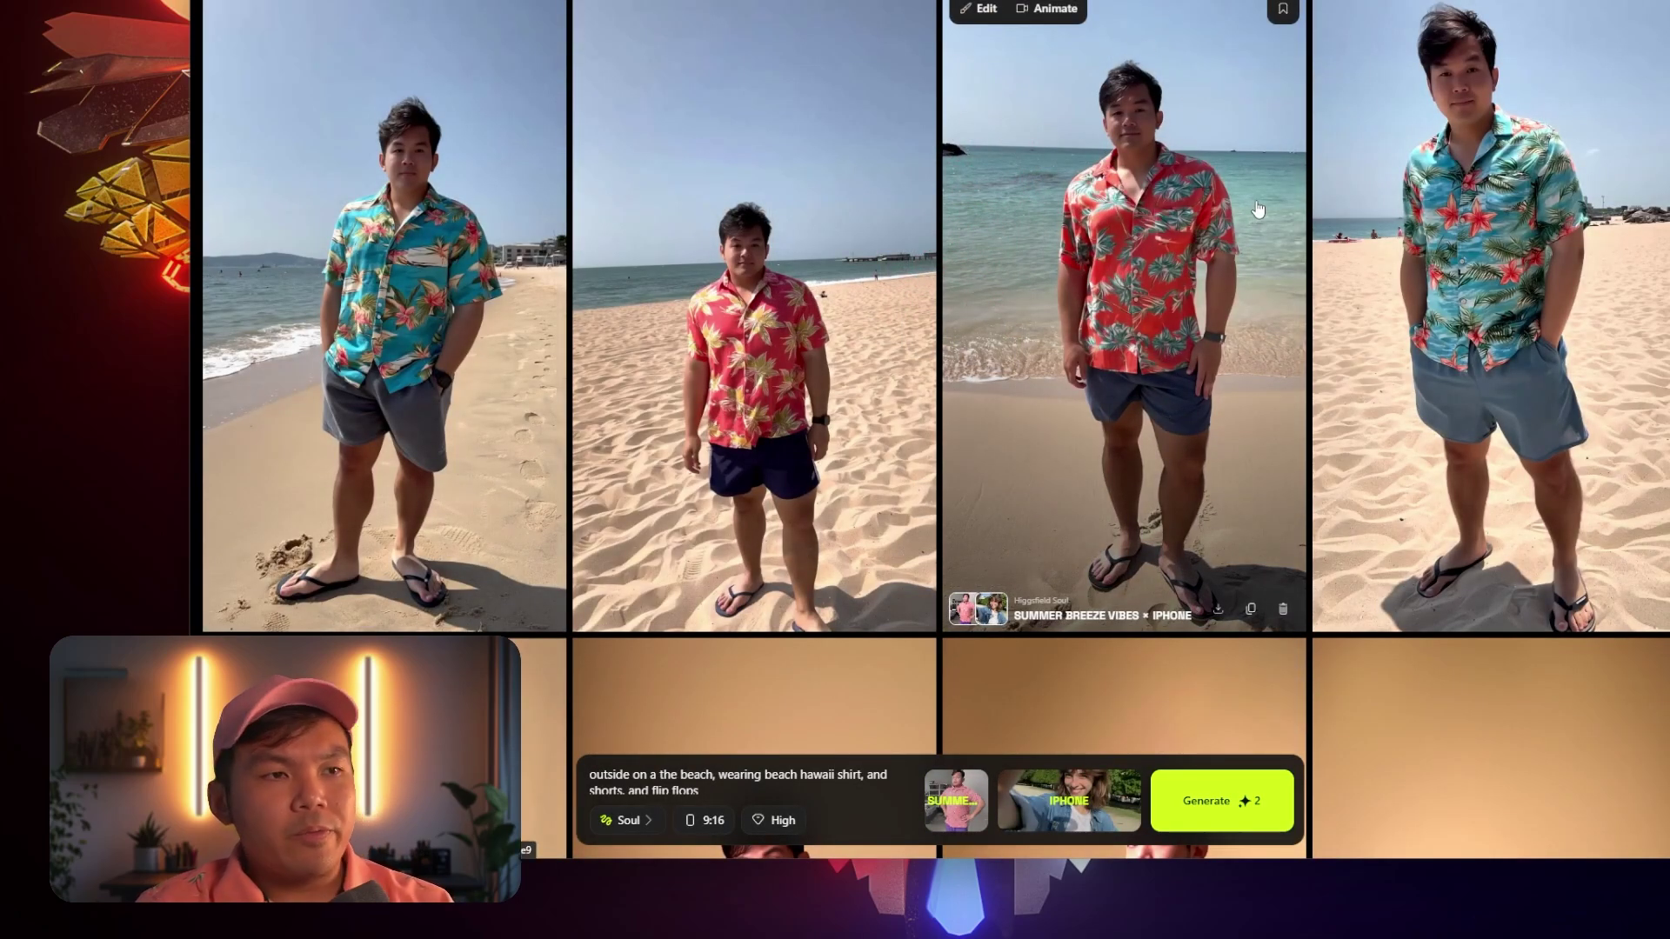
pyautogui.click(1188, 165)
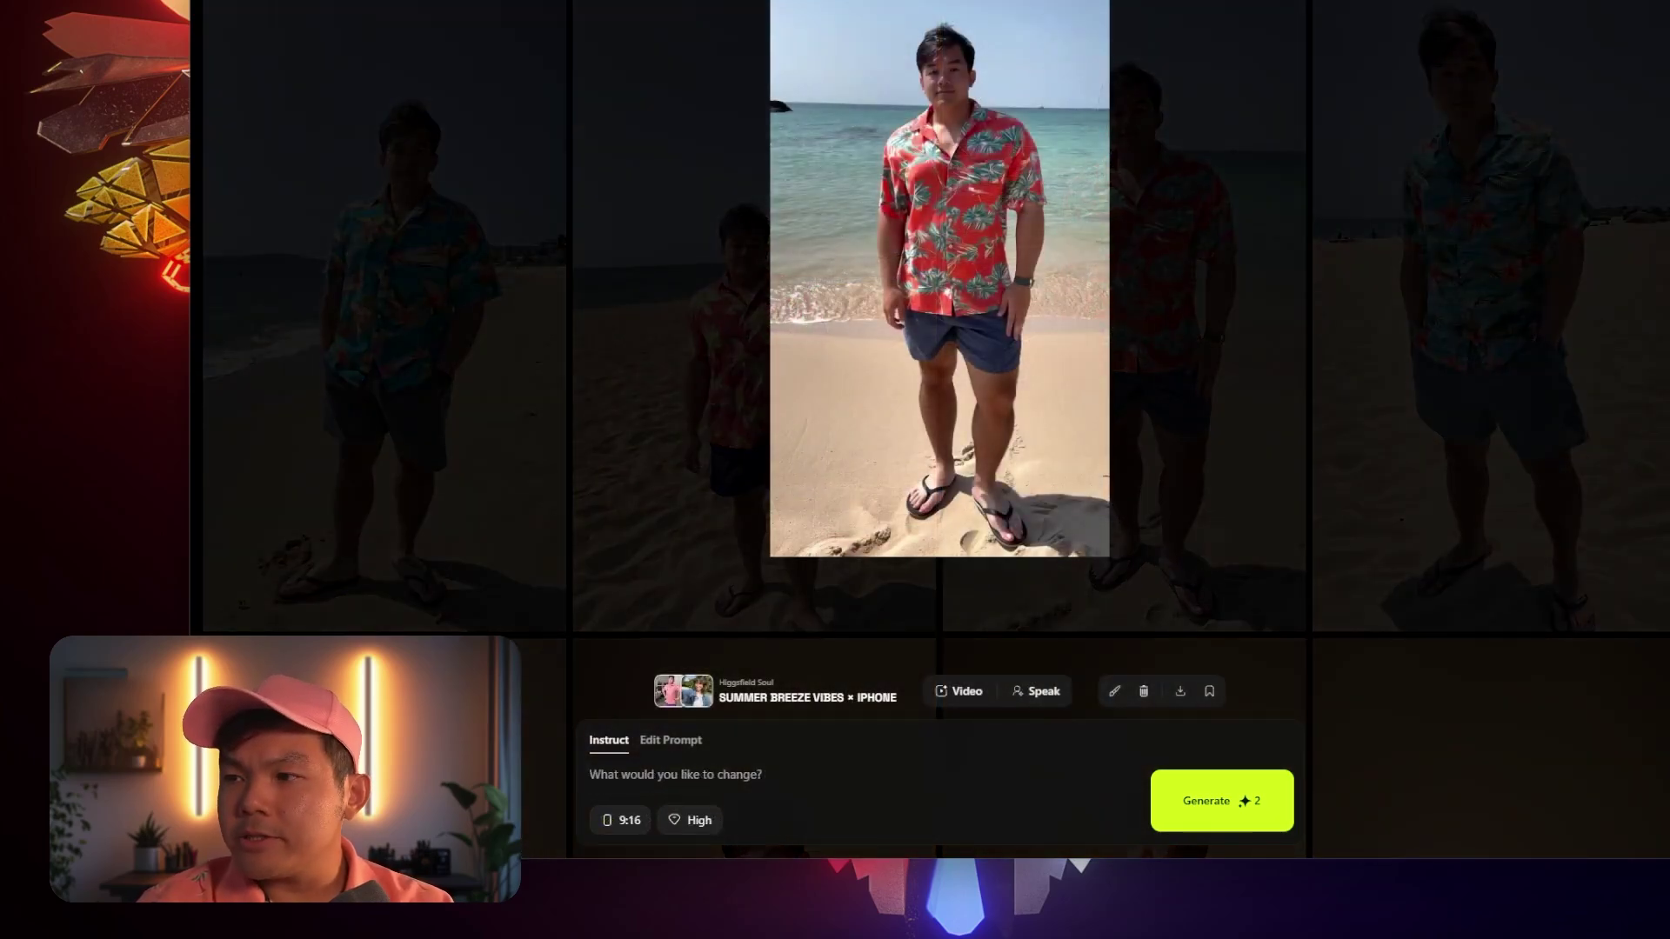